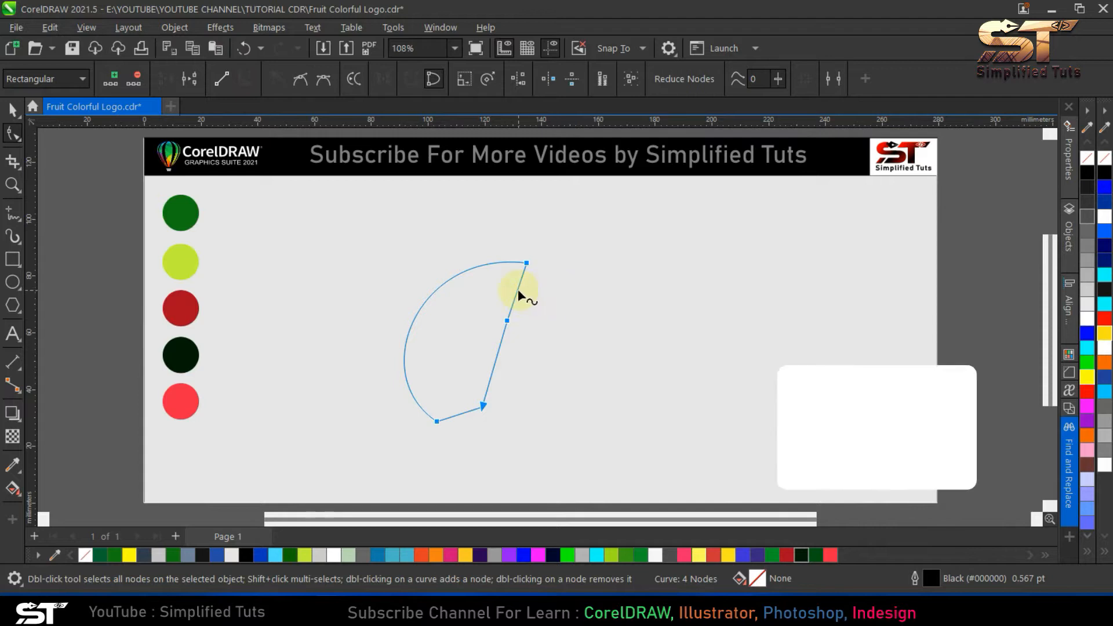
- Bend the leaf outline's right side and lower edge into curves and remove the two extra nodes between its tips
drag(517, 291, 509, 288)
drag(497, 361, 502, 380)
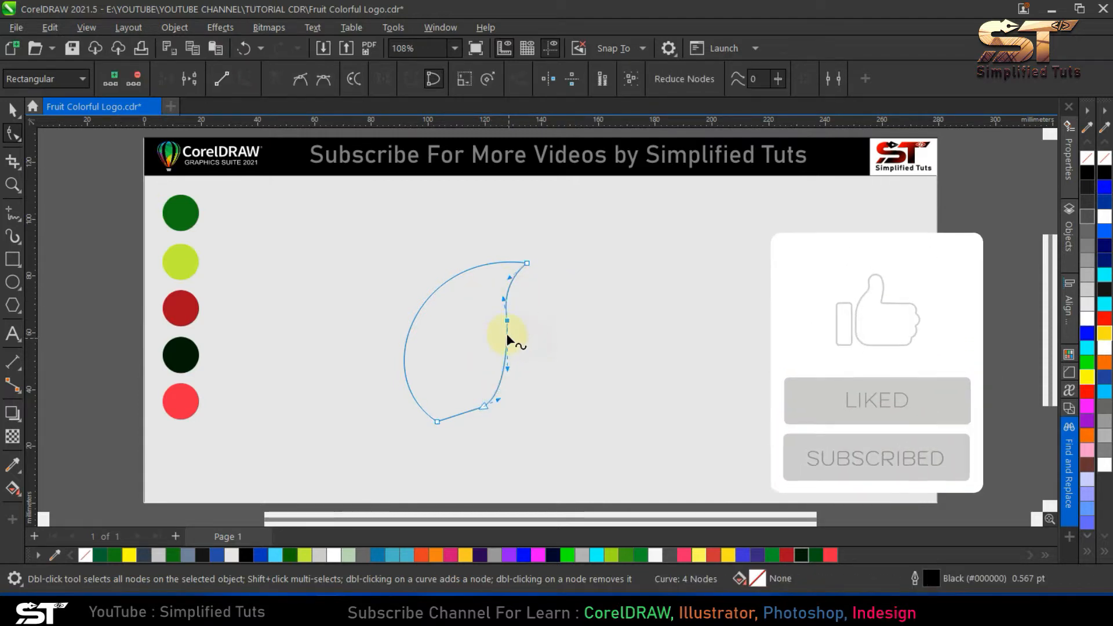
double_click(507, 322)
drag(458, 415, 459, 419)
double_click(484, 406)
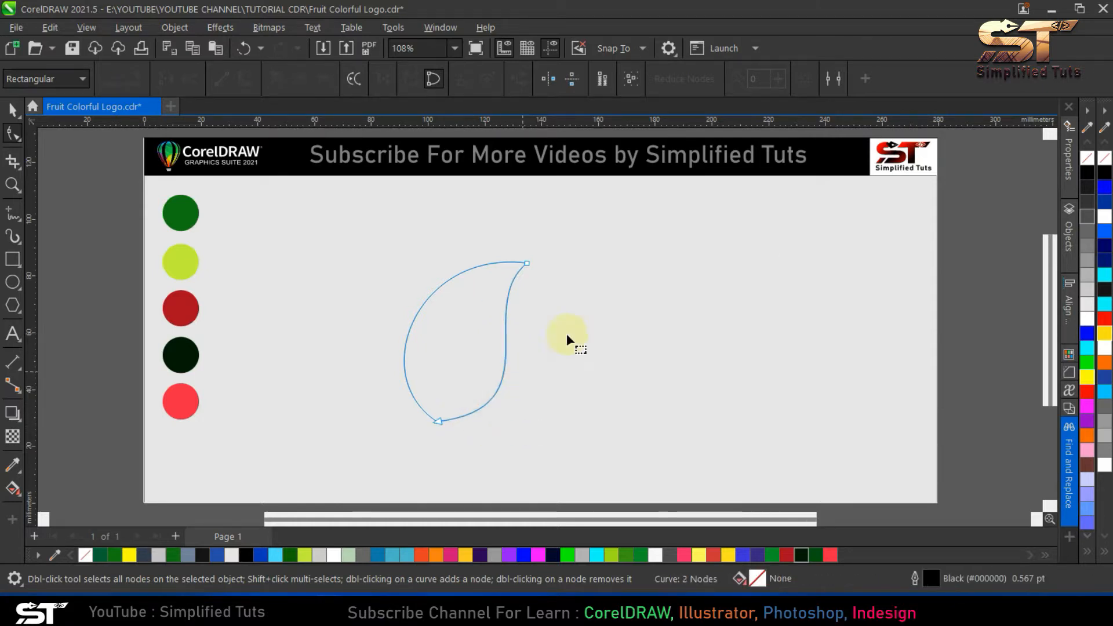
- Adjust the curve handles of the leaf's top and bottom nodes to smooth its S-shaped right edge, and deselect the leaf
click(527, 263)
drag(474, 306, 469, 303)
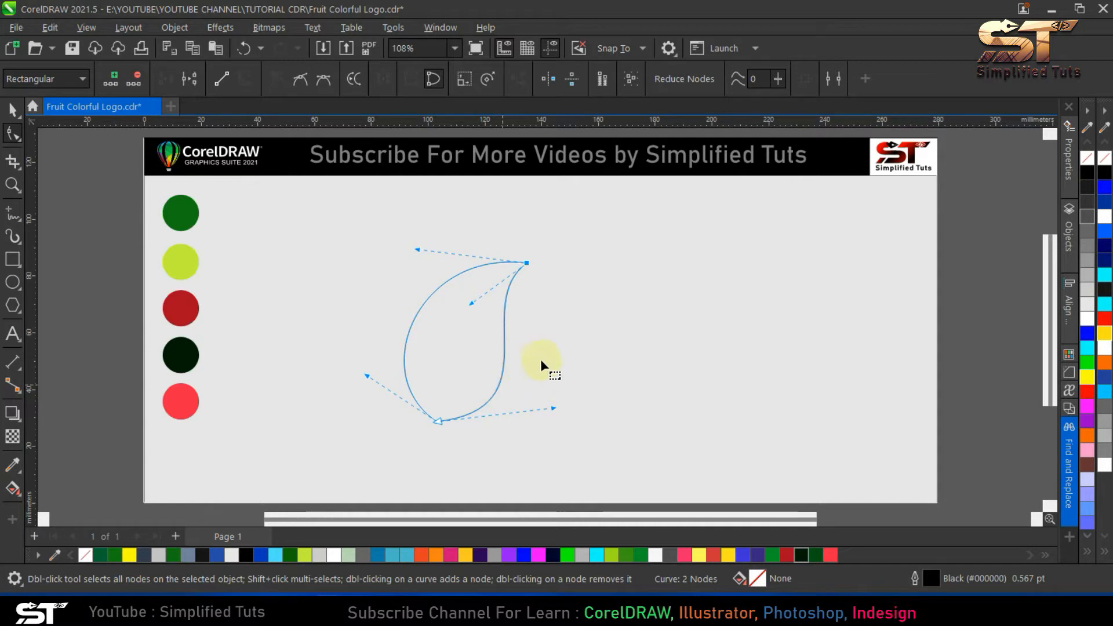
drag(553, 409, 551, 412)
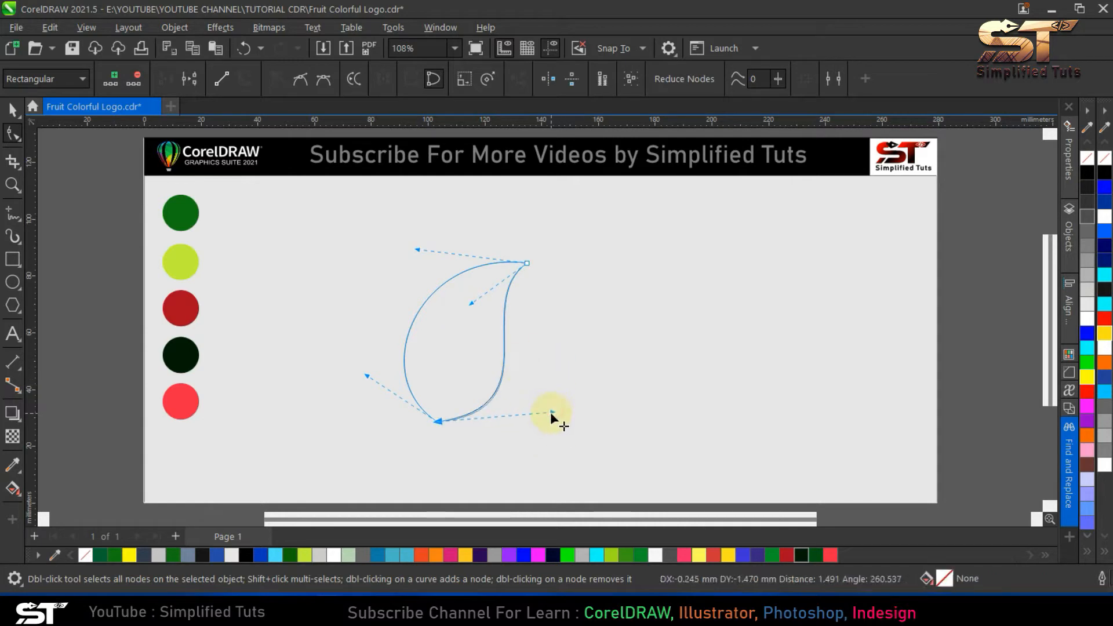
click(10, 110)
click(500, 400)
click(526, 375)
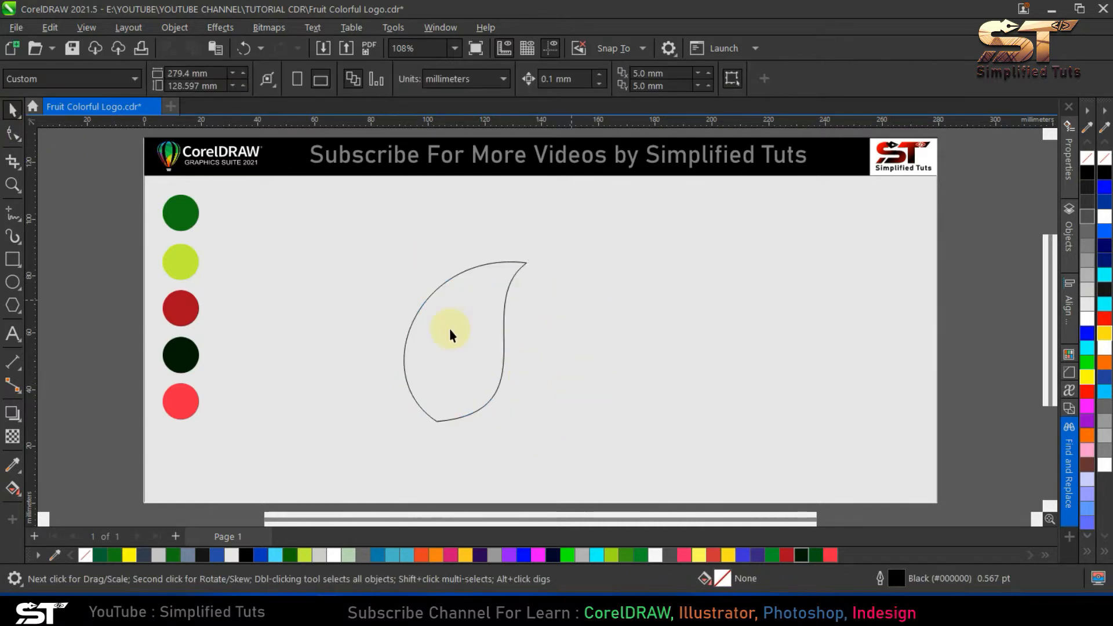
- Fill the leaf with the dark green (#127613) sampled from the first swatch circle
click(22, 223)
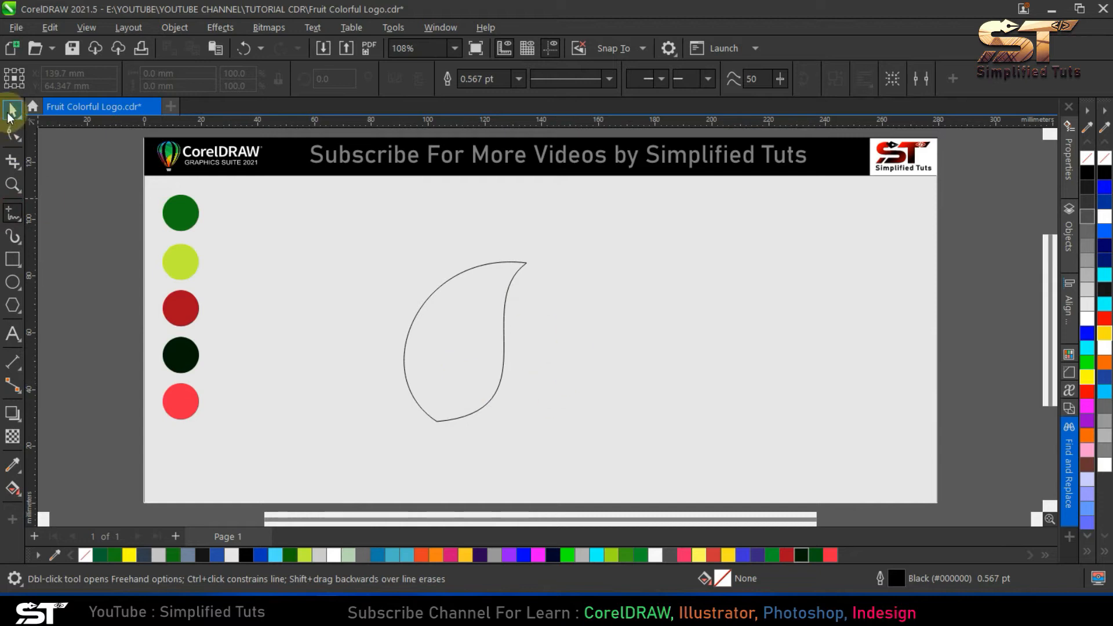
click(10, 110)
click(432, 314)
click(479, 335)
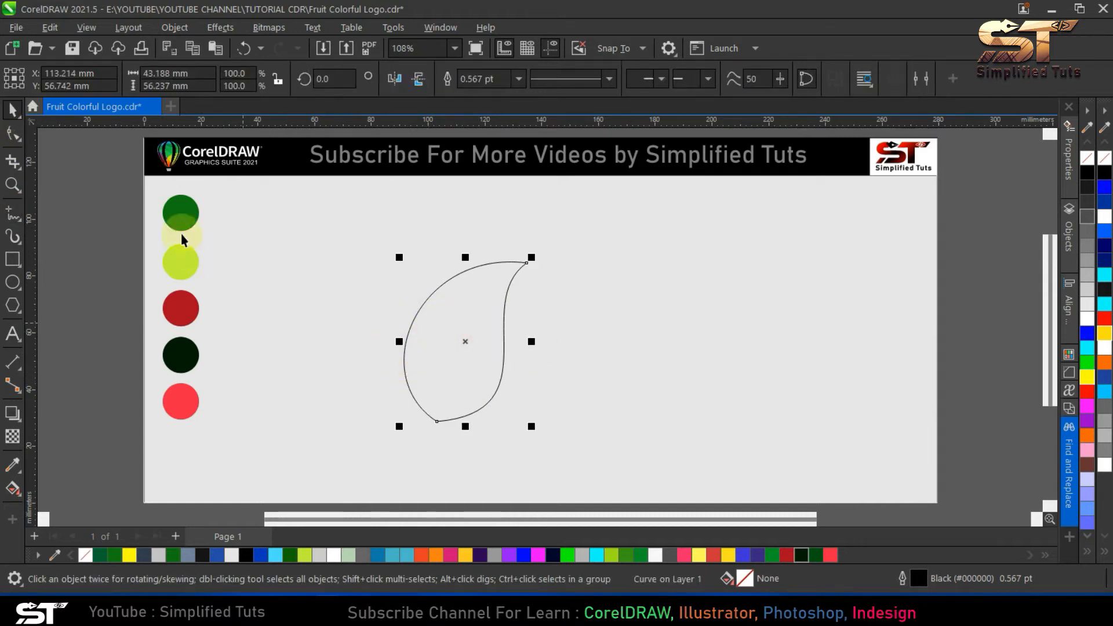
click(13, 464)
click(181, 219)
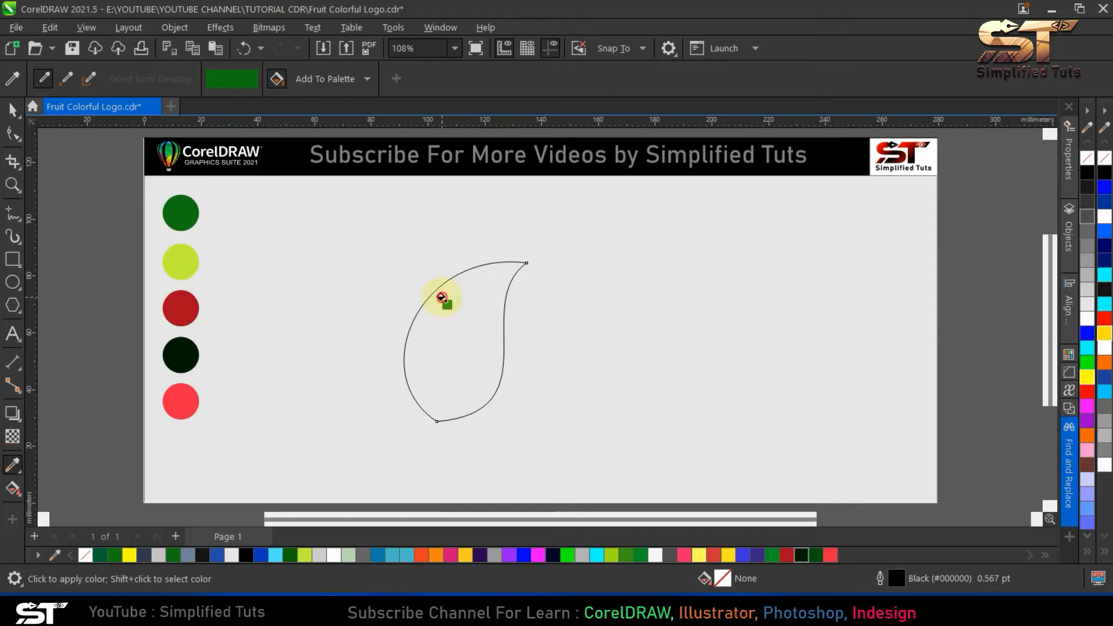
click(443, 298)
click(12, 110)
- Draw a closed straight-sided shape about 31 by 60 mm over the leaf's right side, starting at the tip, with a small inner notch
click(12, 214)
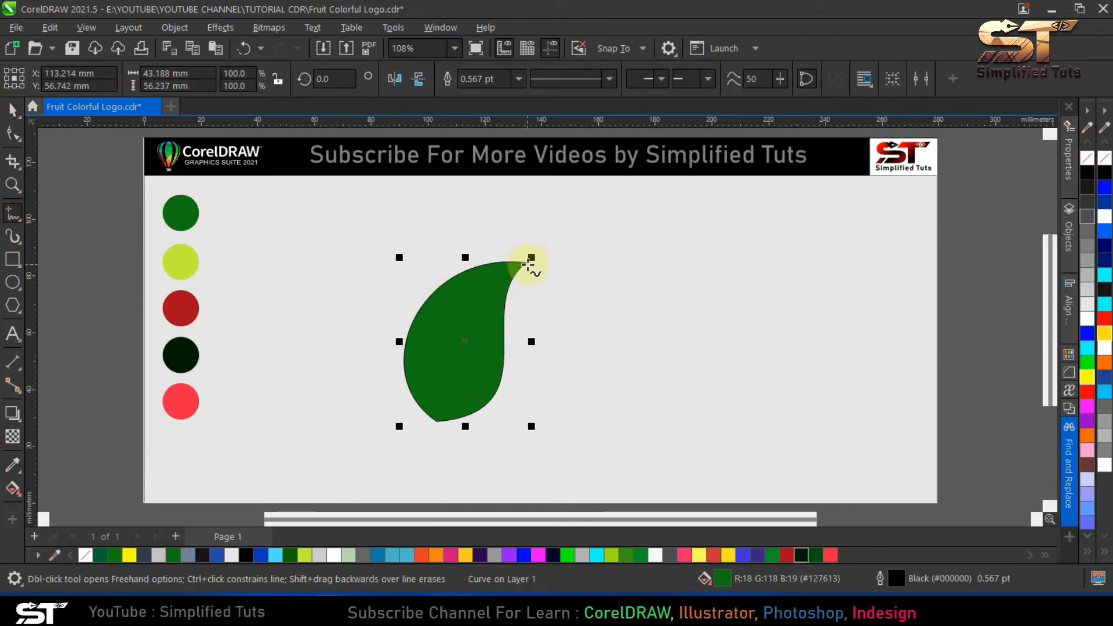
click(530, 262)
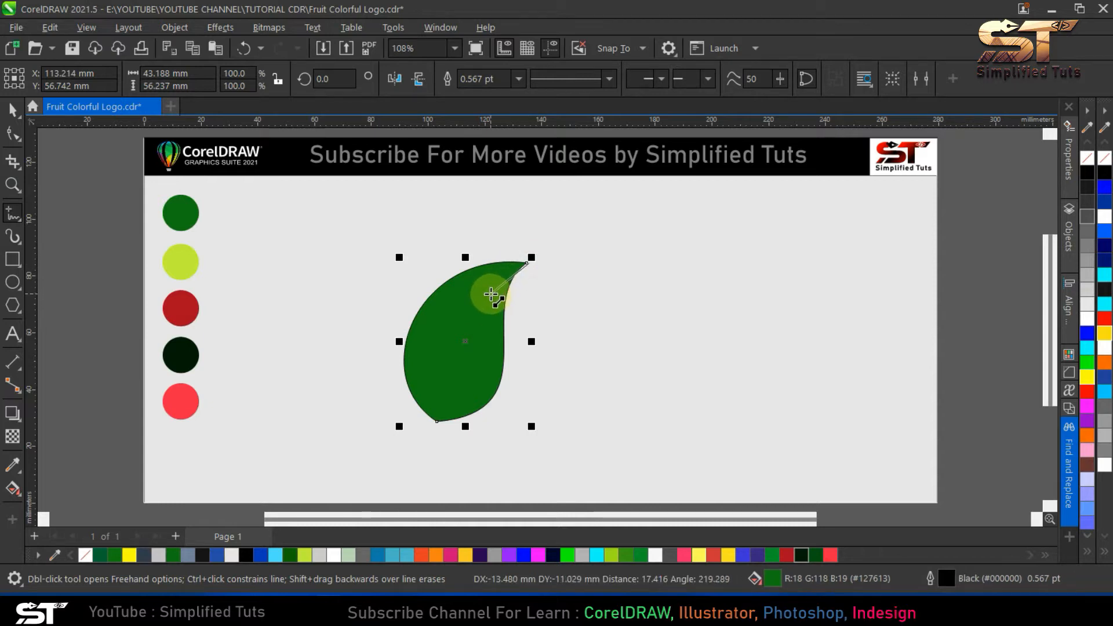
double_click(487, 297)
double_click(488, 328)
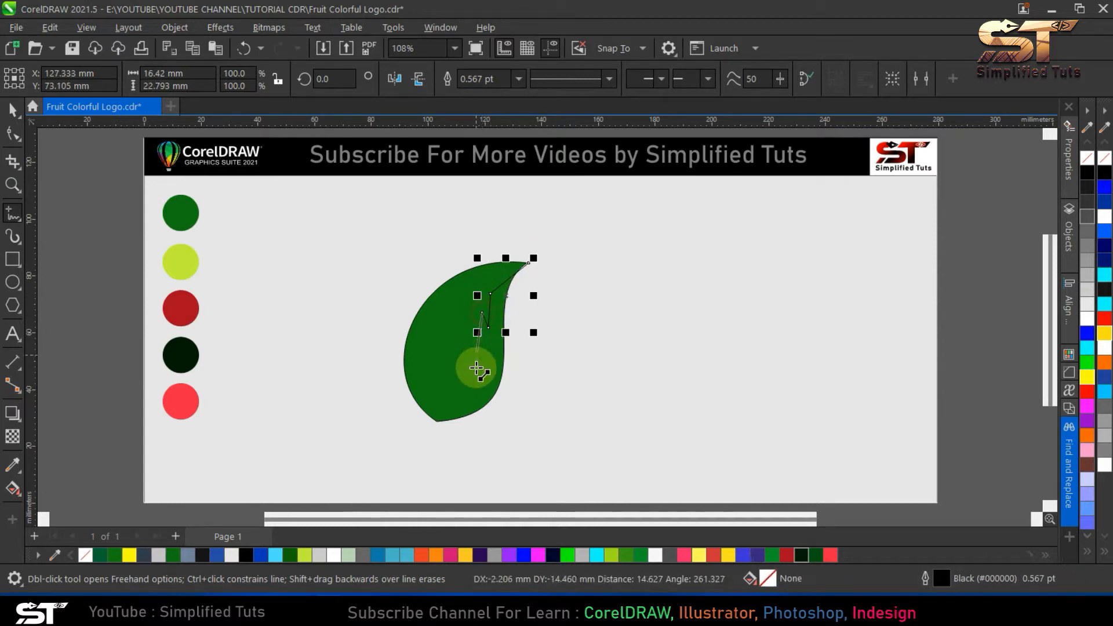
double_click(483, 377)
double_click(450, 434)
double_click(537, 393)
double_click(530, 294)
click(530, 262)
- Bend the new shape's inner segments into curves around the notch and delete the extra node on its lower inner edge
key(F10)
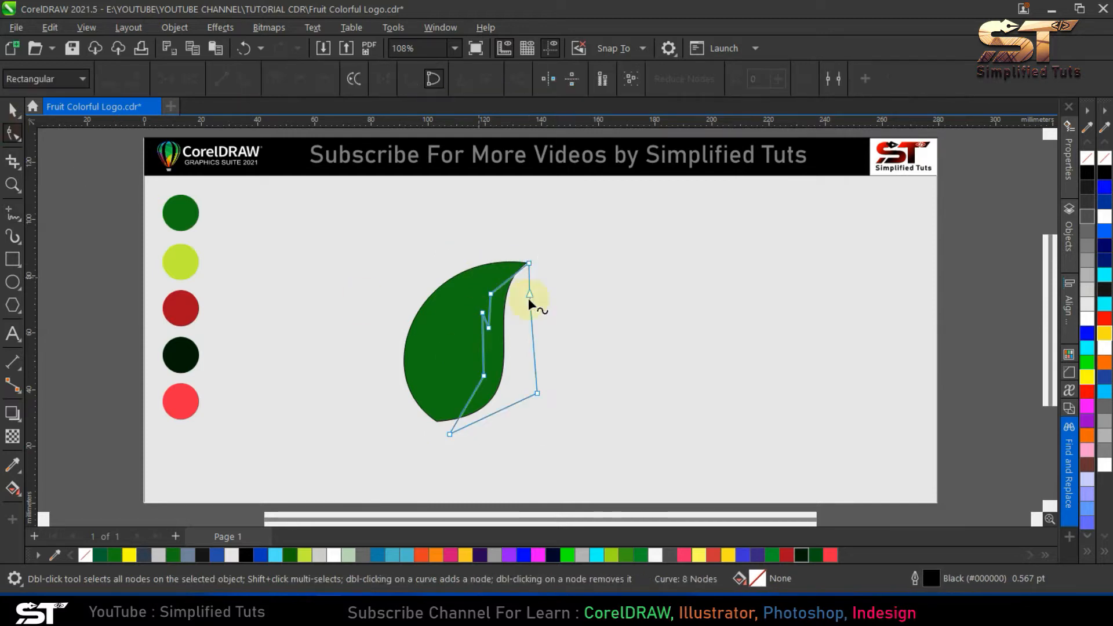
scroll(508, 277, up, 1)
click(505, 276)
drag(480, 360, 485, 365)
drag(467, 413, 470, 416)
drag(462, 372, 493, 406)
key(Delete)
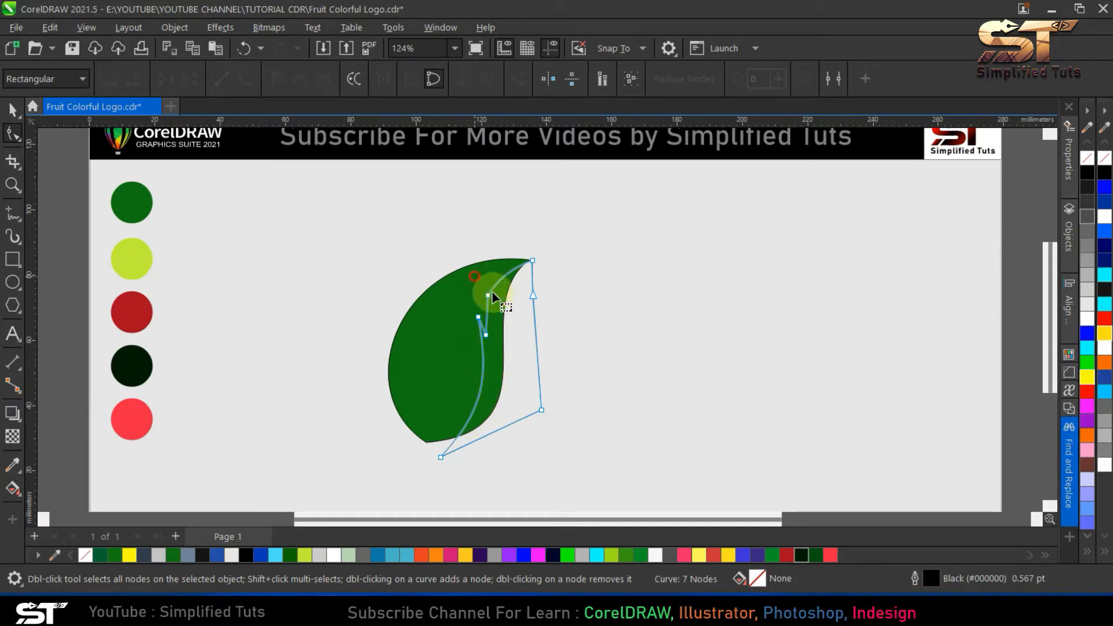
scroll(484, 323, up, 5)
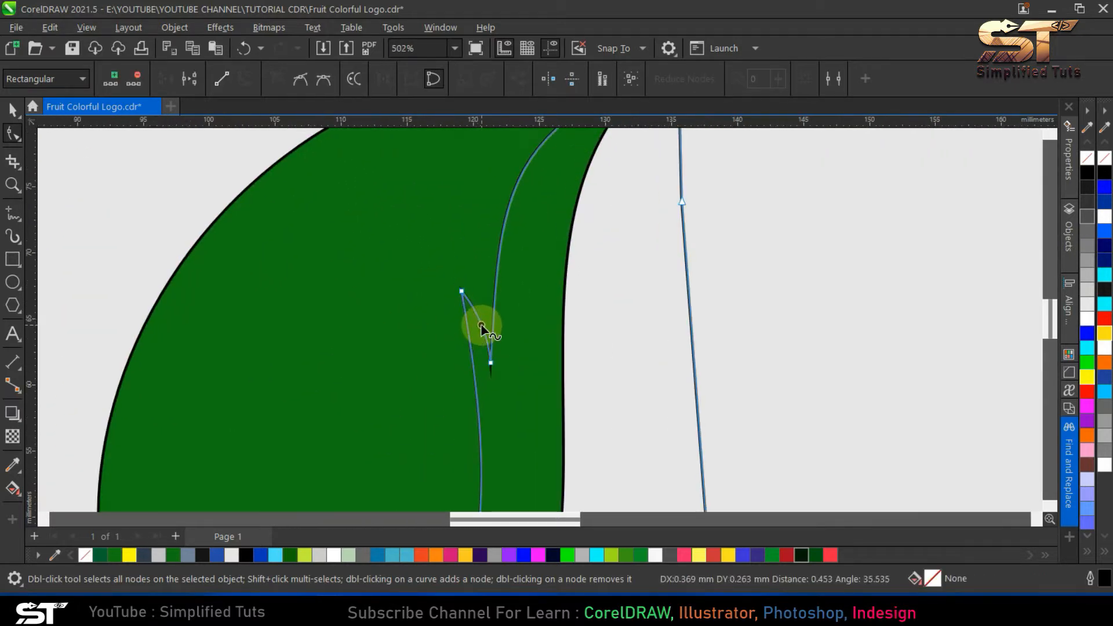
drag(477, 328, 481, 325)
- Add a node low on the shape's inner edge and reshape the segments around it into an S-curve
scroll(520, 330, down, 2)
click(11, 111)
click(221, 256)
key(ctrl+a)
key(F4)
click(501, 322)
key(F10)
double_click(480, 388)
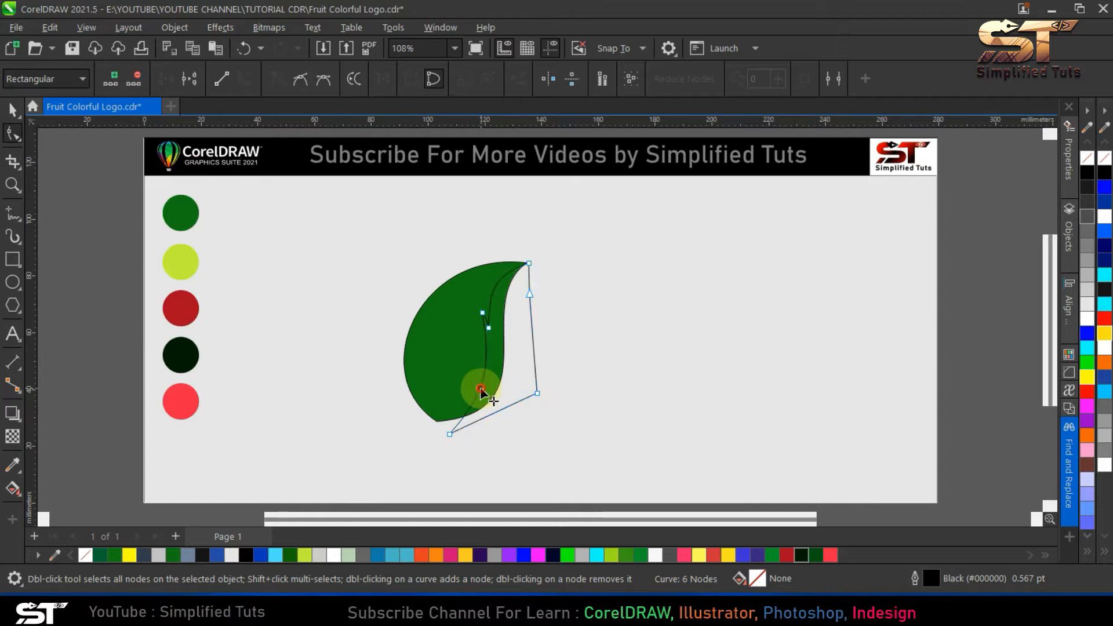
mouse_move(485, 347)
mouse_down()
mouse_move(467, 348)
mouse_move(492, 359)
mouse_move(473, 353)
mouse_up()
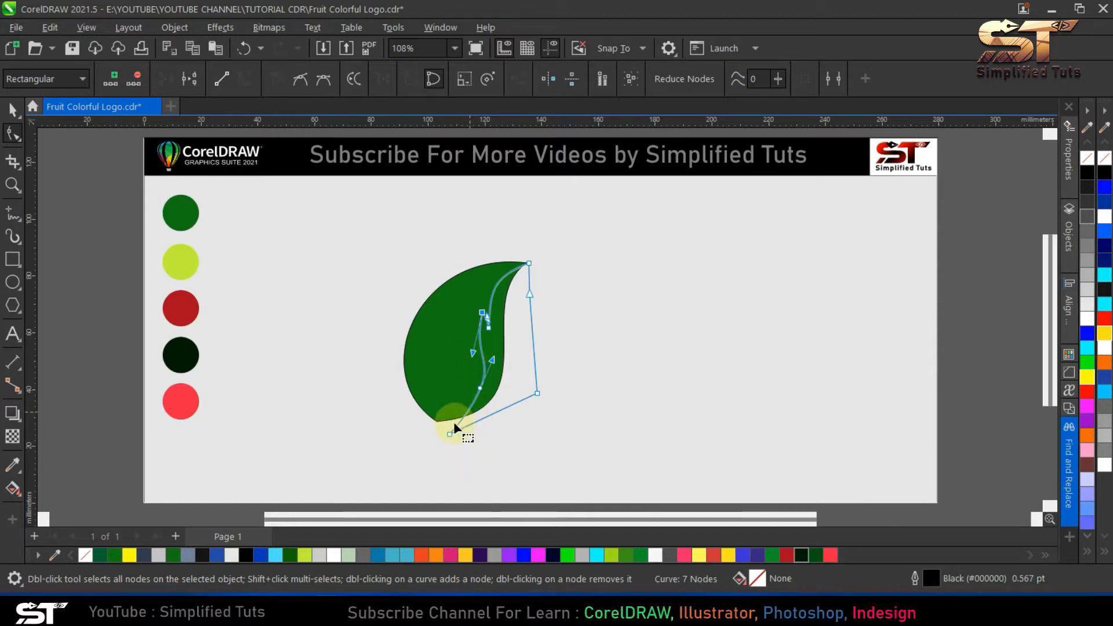
drag(472, 403, 474, 406)
click(13, 109)
click(517, 366)
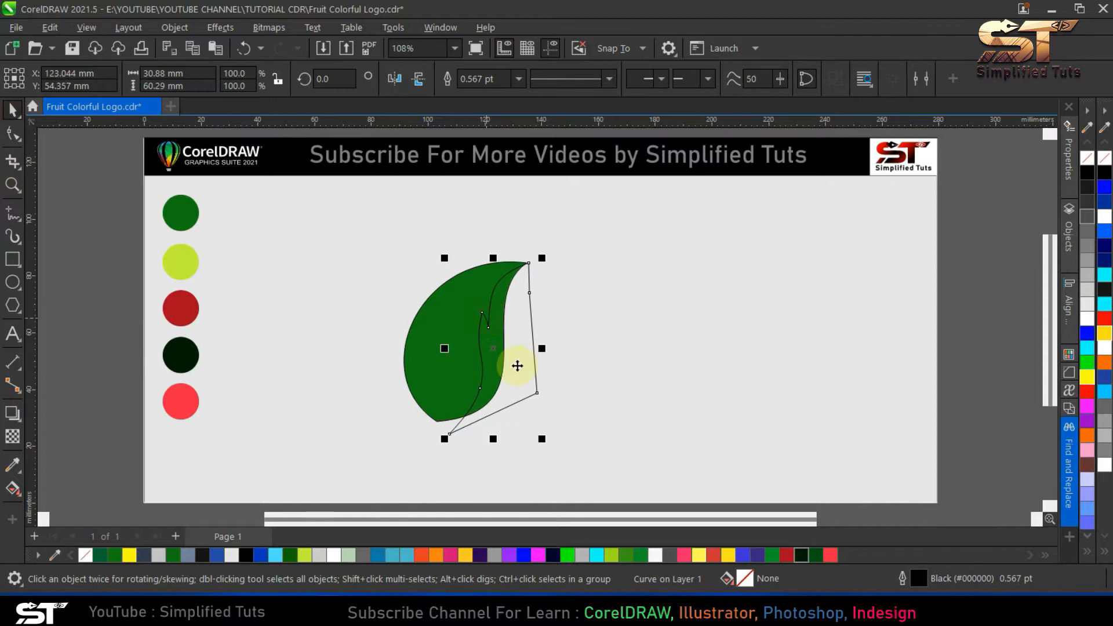
- Fine-tune the small notch on the shape's inner edge and reselect the shape
click(12, 134)
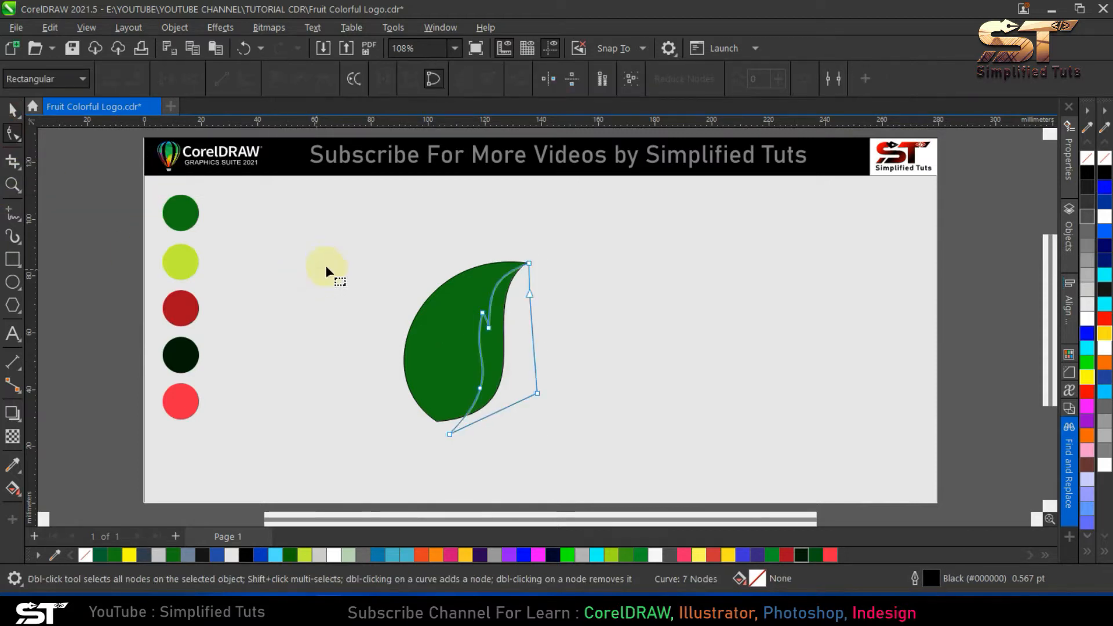
scroll(488, 319, up, 4)
mouse_move(493, 323)
mouse_down()
mouse_move(477, 339)
mouse_move(480, 330)
mouse_up()
click(13, 109)
key(Escape)
click(458, 341)
scroll(474, 323, down, 4)
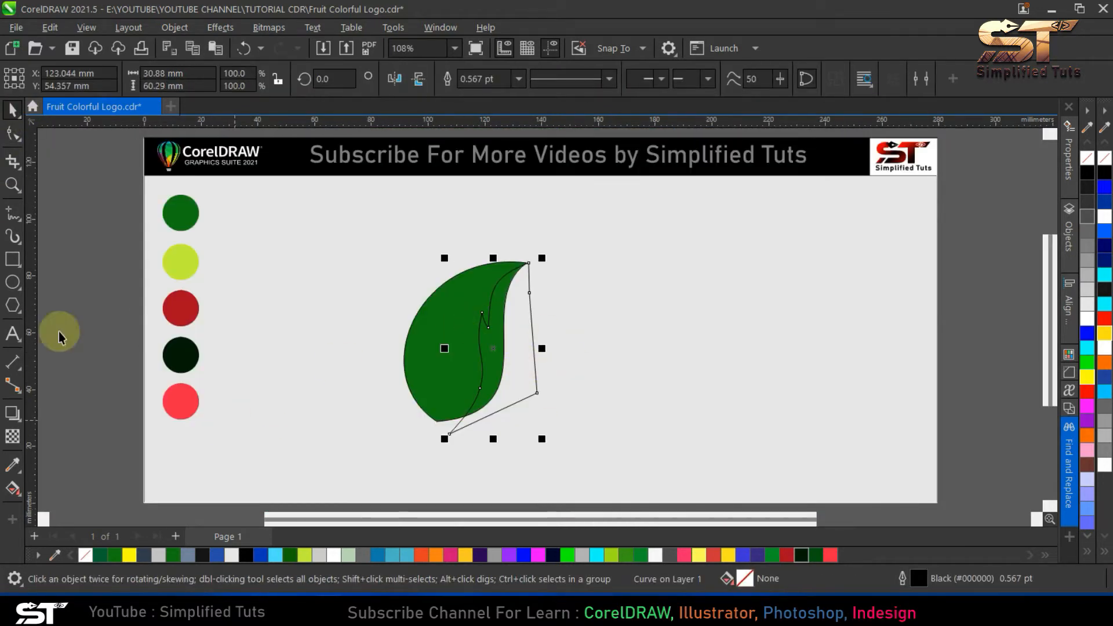
- Fill the notched shape with the lime green (#C3EF3A) sampled from the second swatch circle
click(13, 464)
click(184, 262)
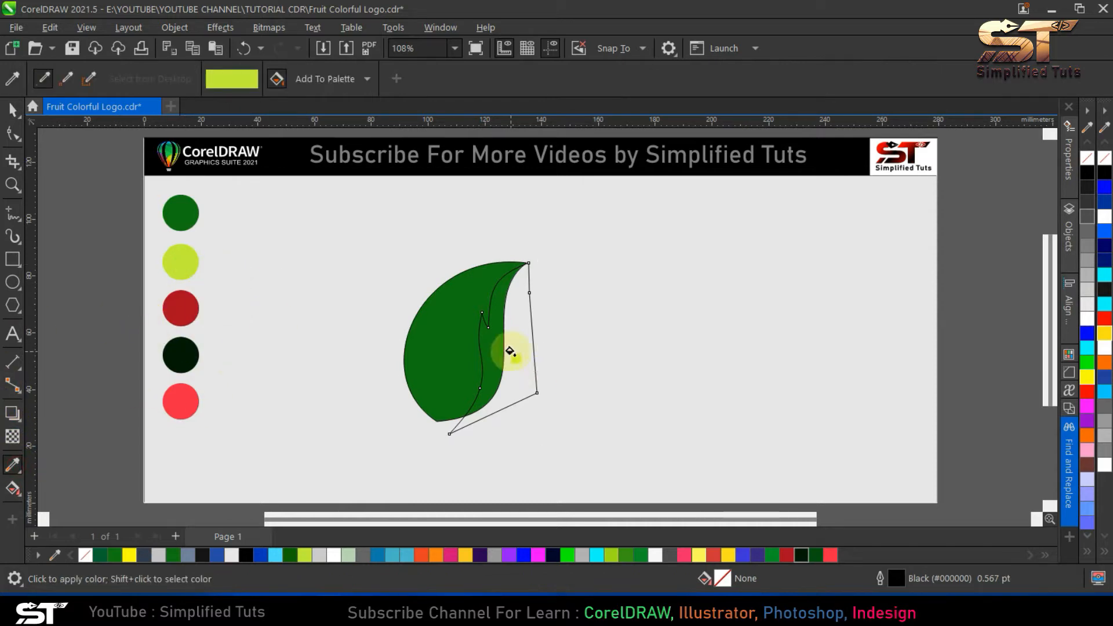
click(509, 353)
click(13, 109)
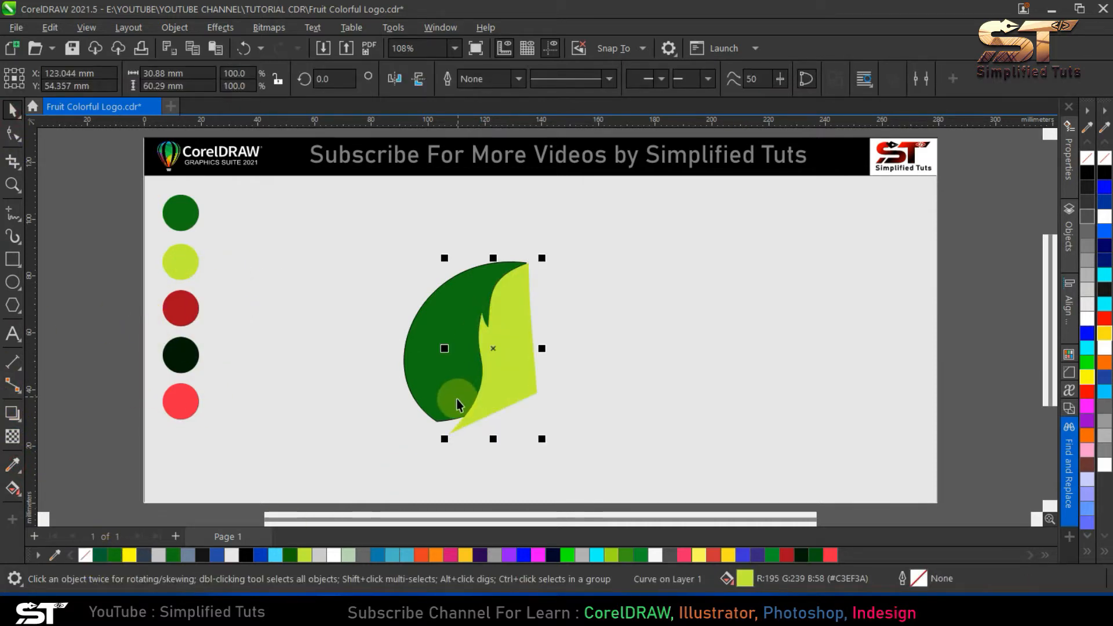
- PowerClip the lime shape inside the dark green leaf
click(173, 28)
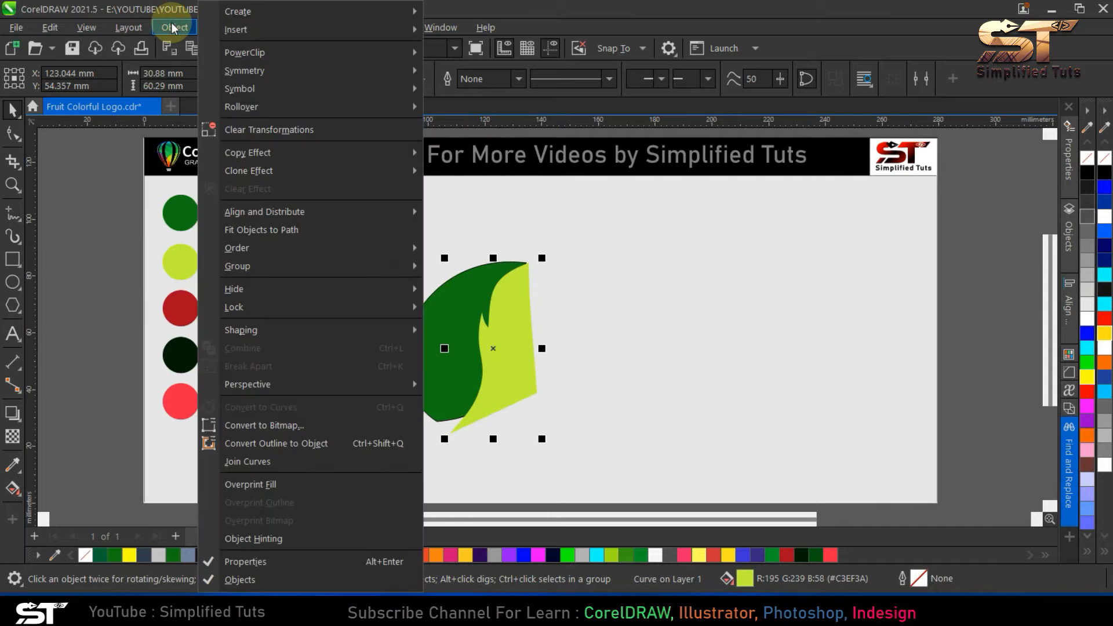
mouse_move(293, 51)
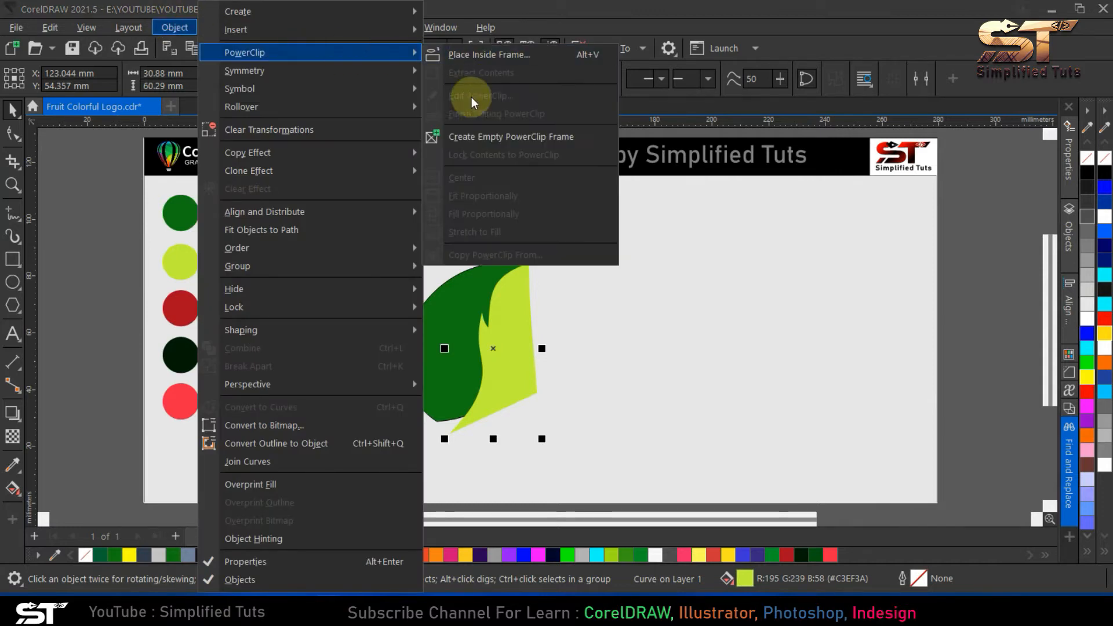
click(458, 58)
click(437, 295)
click(320, 294)
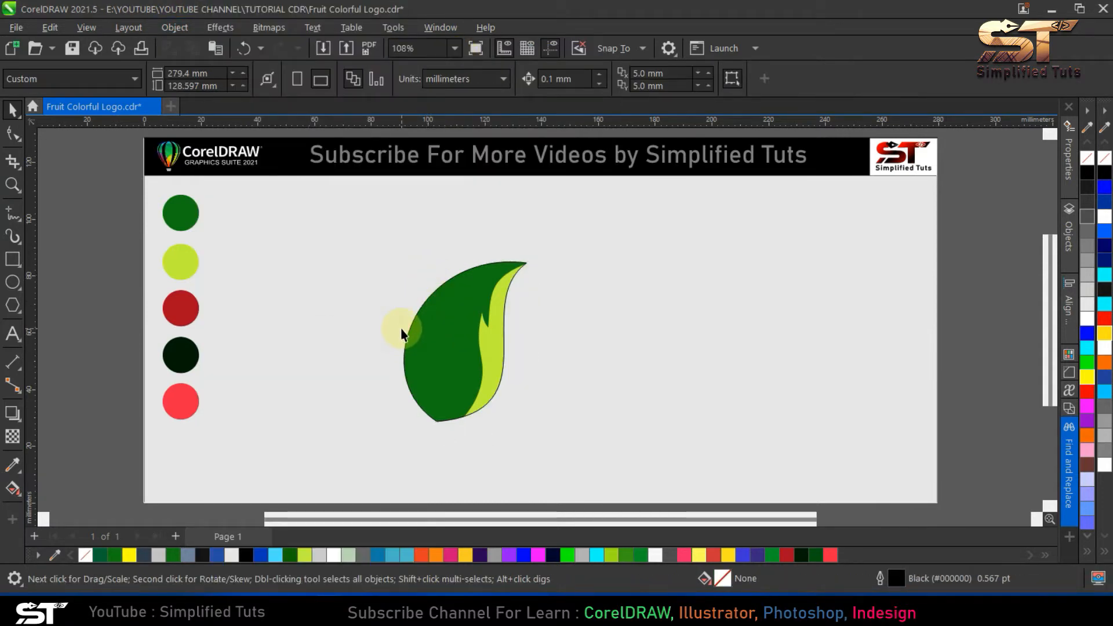
- Edit the leaf's PowerClip contents to refine the lime shape's lower inner curve, and finish editing
double_click(493, 340)
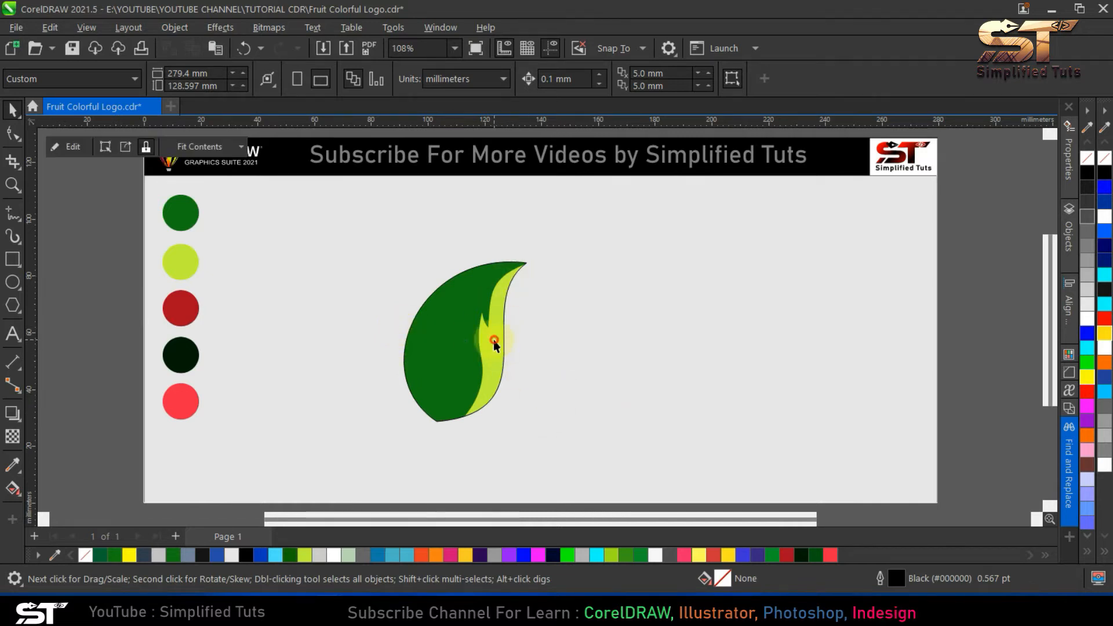
click(493, 340)
click(11, 133)
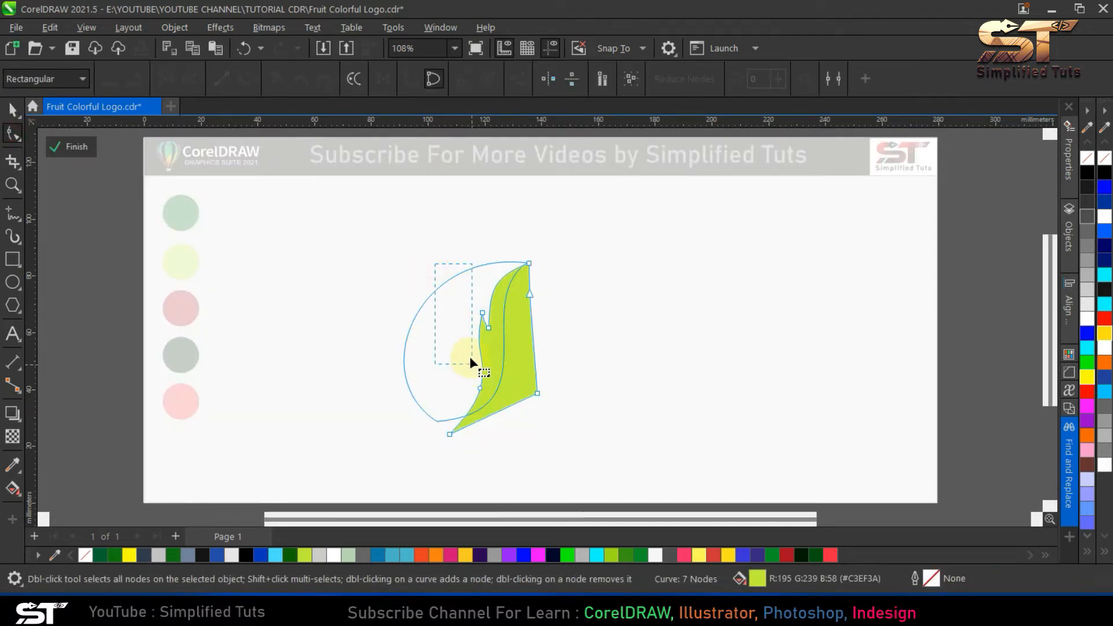
drag(470, 363, 482, 392)
drag(472, 352, 490, 353)
click(12, 109)
click(71, 146)
click(546, 363)
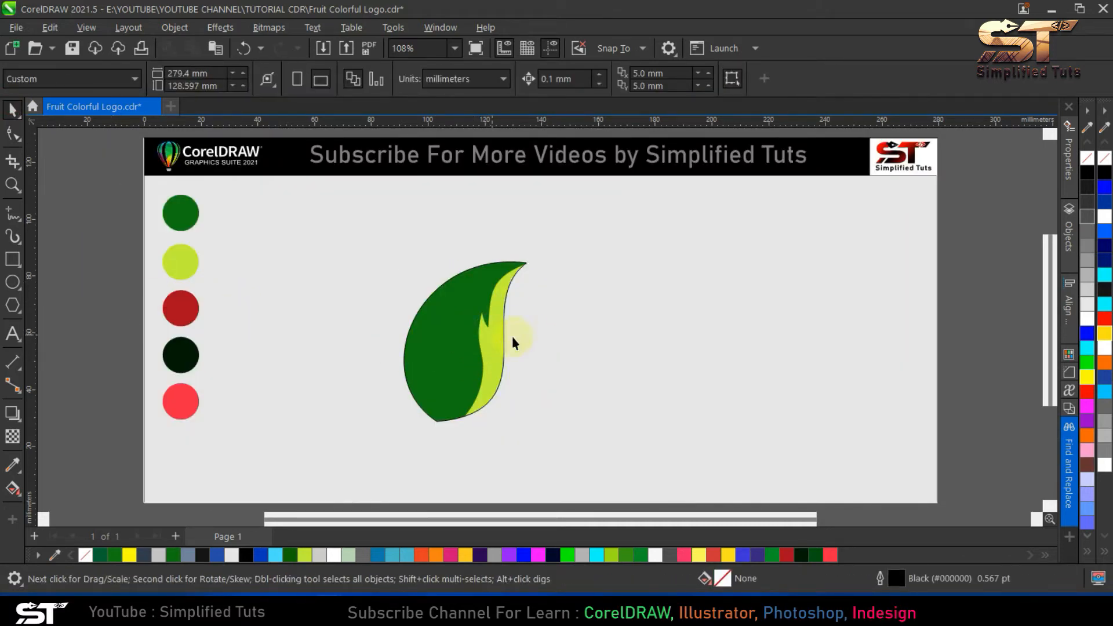
- Apply a linear fountain fill to the leaf, running from dark green at its base up to its tip
click(435, 367)
click(13, 489)
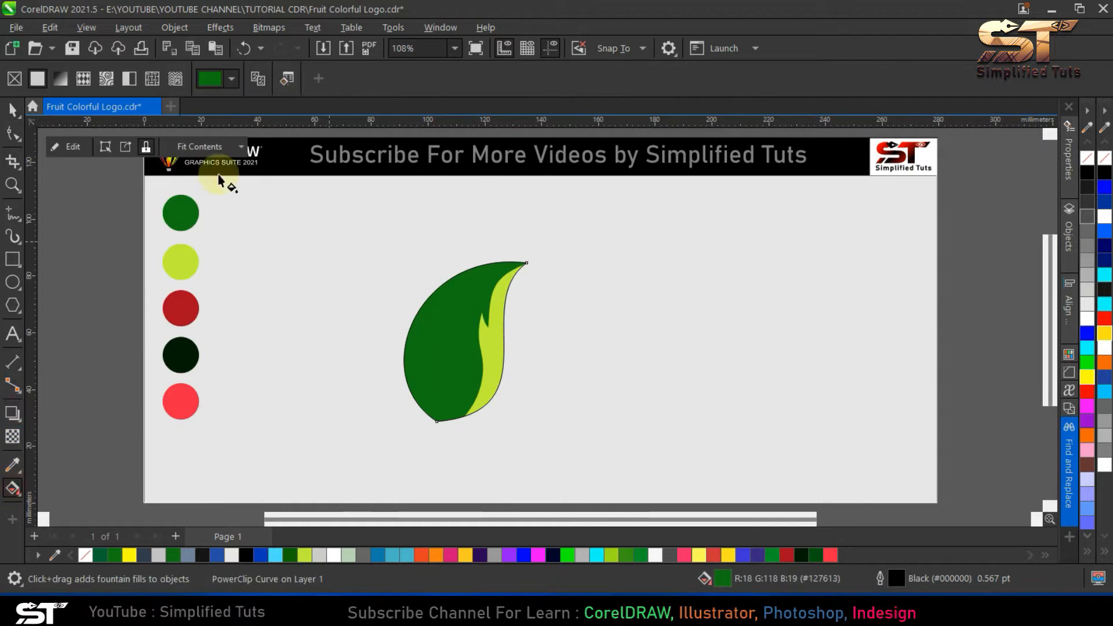
click(59, 80)
click(404, 342)
drag(404, 342, 437, 418)
click(527, 342)
drag(526, 342, 524, 248)
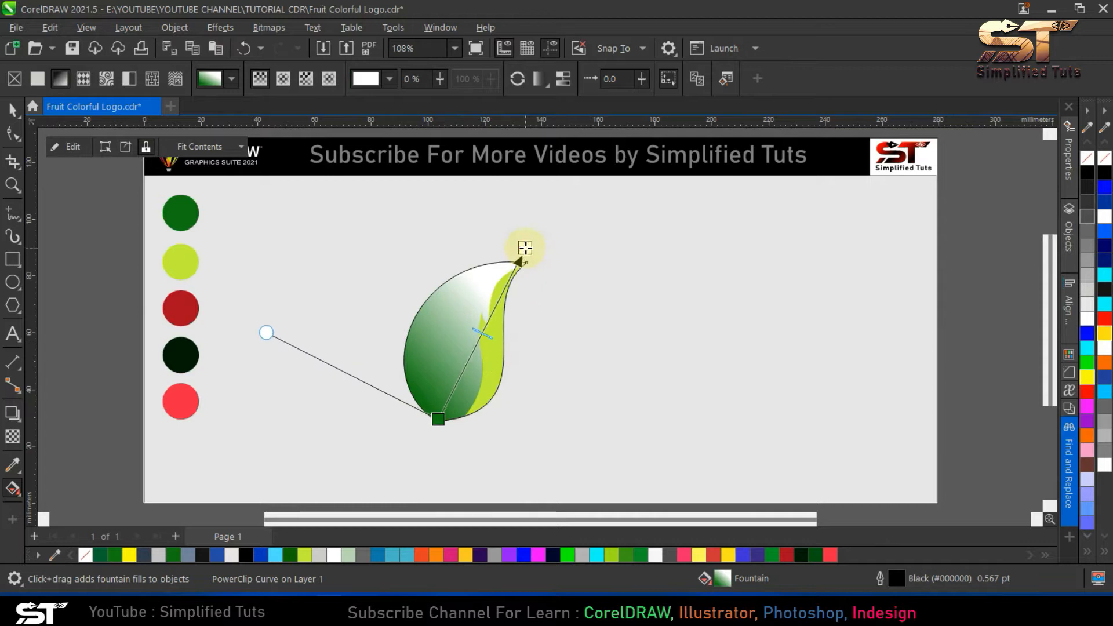
- Set the gradient's end colour to the lime green of the second swatch circle and shift the gradient upward along the leaf
click(558, 241)
click(697, 485)
click(180, 262)
click(421, 426)
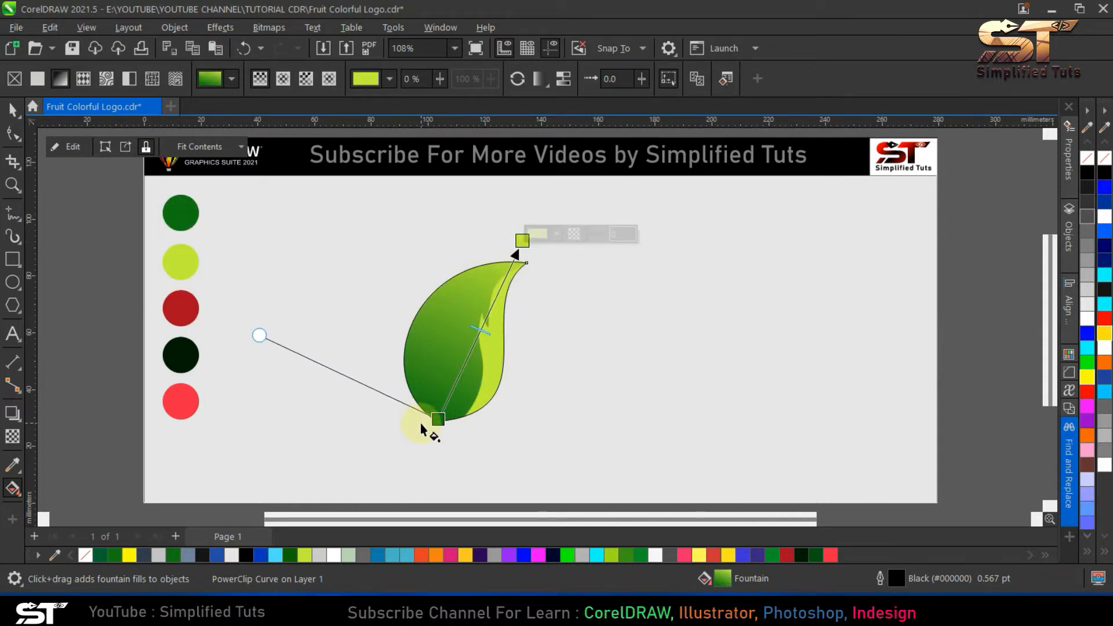
drag(438, 414, 445, 382)
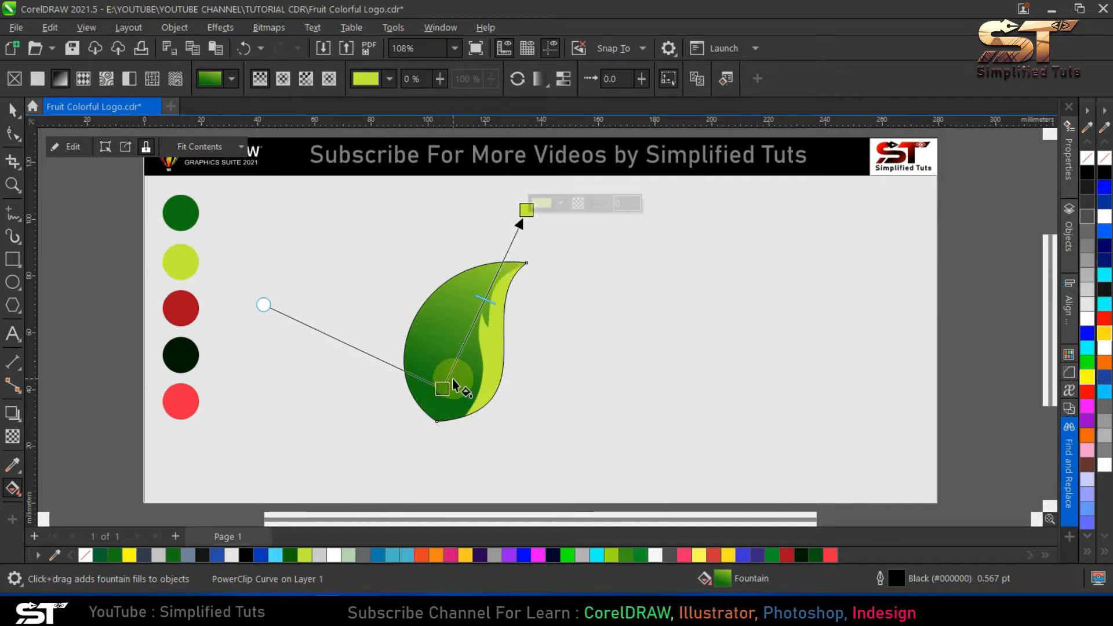
drag(526, 211, 526, 218)
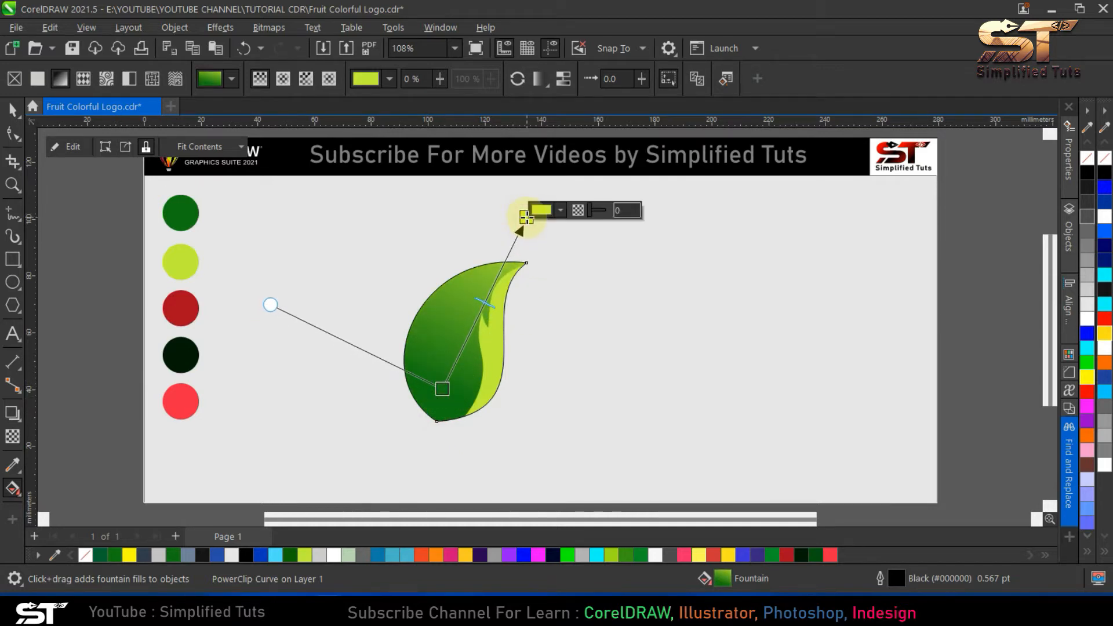
- Remove the outline from the gradient-filled leaf
key(space)
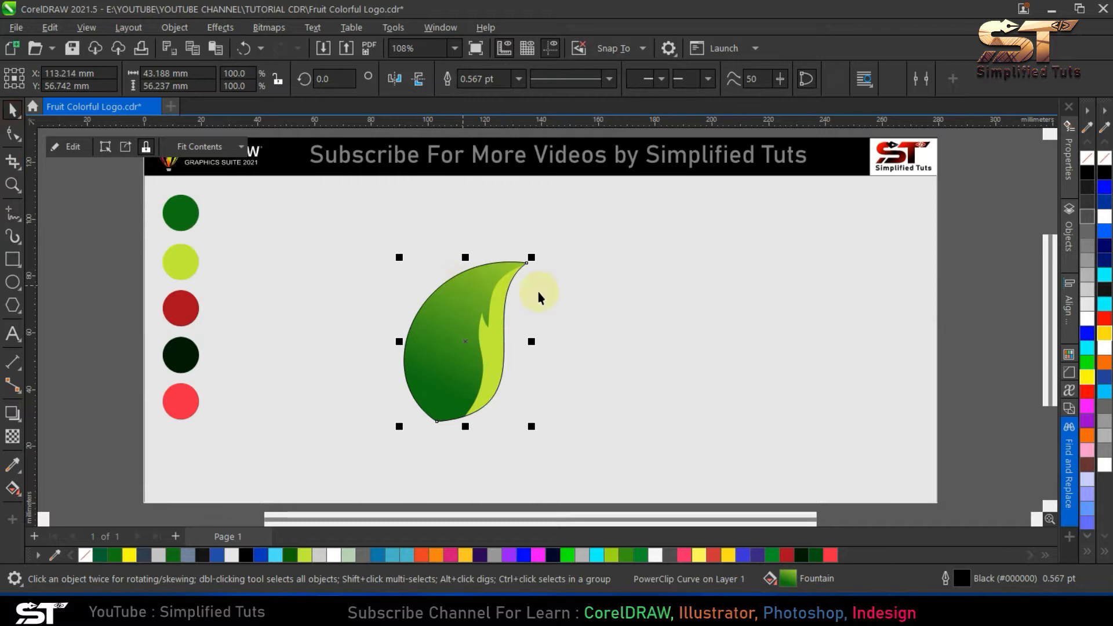
click(463, 334)
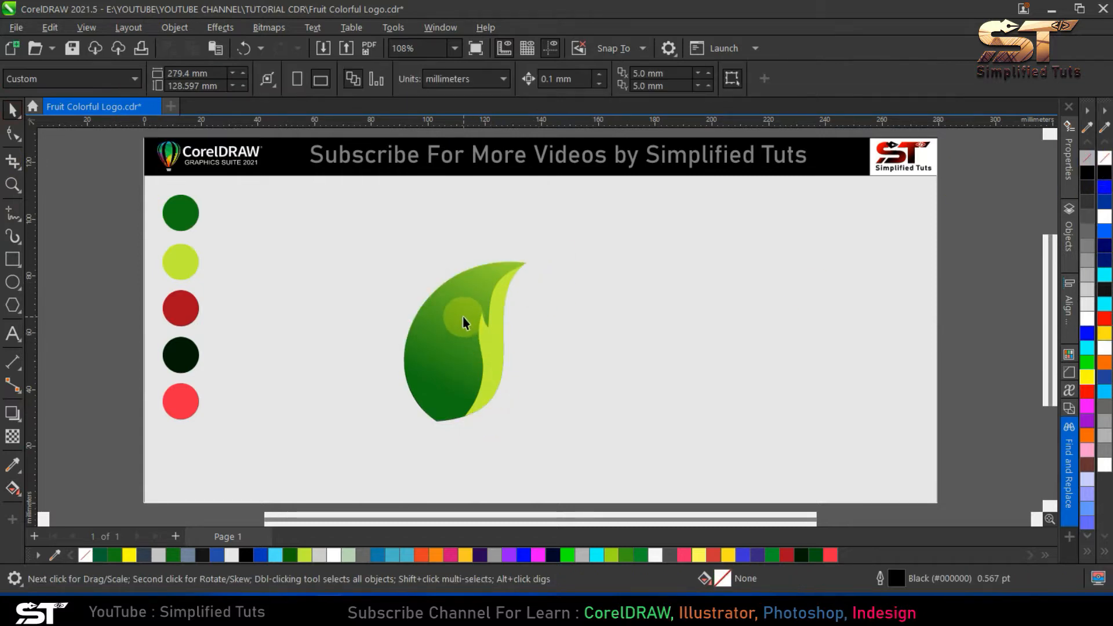
- Draw a closed three-node shape over the leaf's upper outer edge and curve its sides into a crescent following the leaf
click(13, 213)
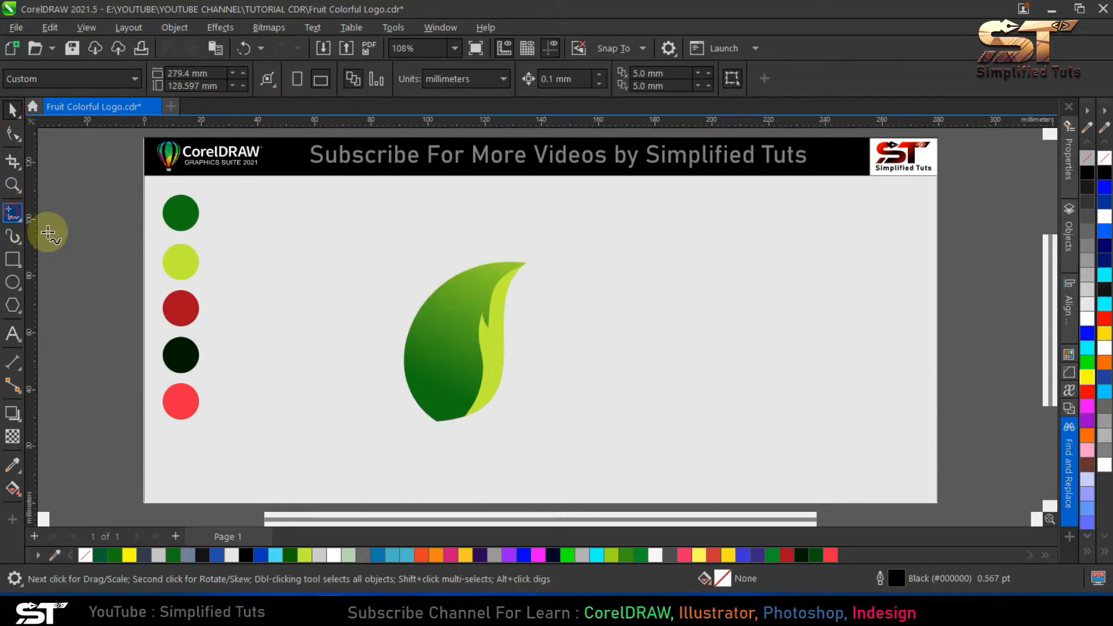
click(516, 257)
click(399, 377)
click(424, 279)
click(512, 256)
click(13, 134)
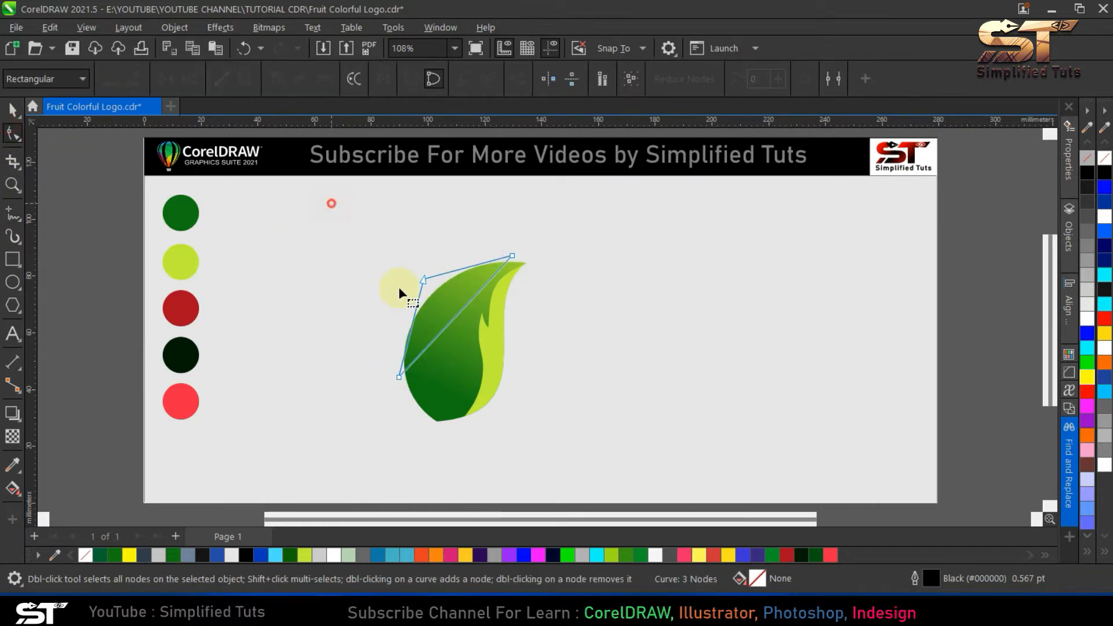
drag(414, 319, 438, 294)
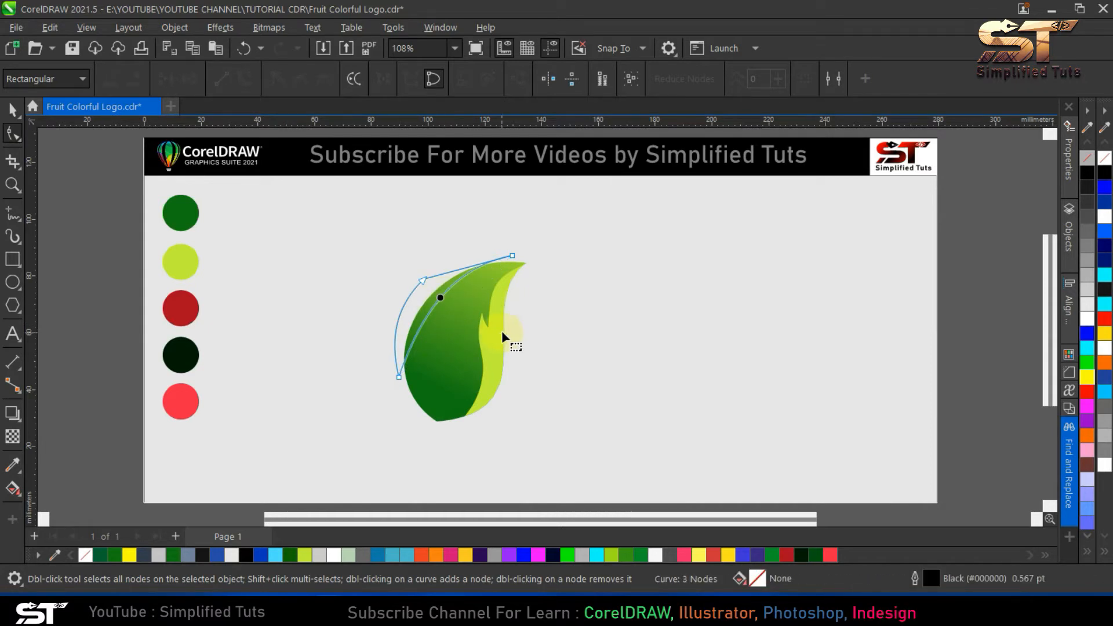
- Copy the leaf's fill and outline properties onto the crescent shape
click(13, 109)
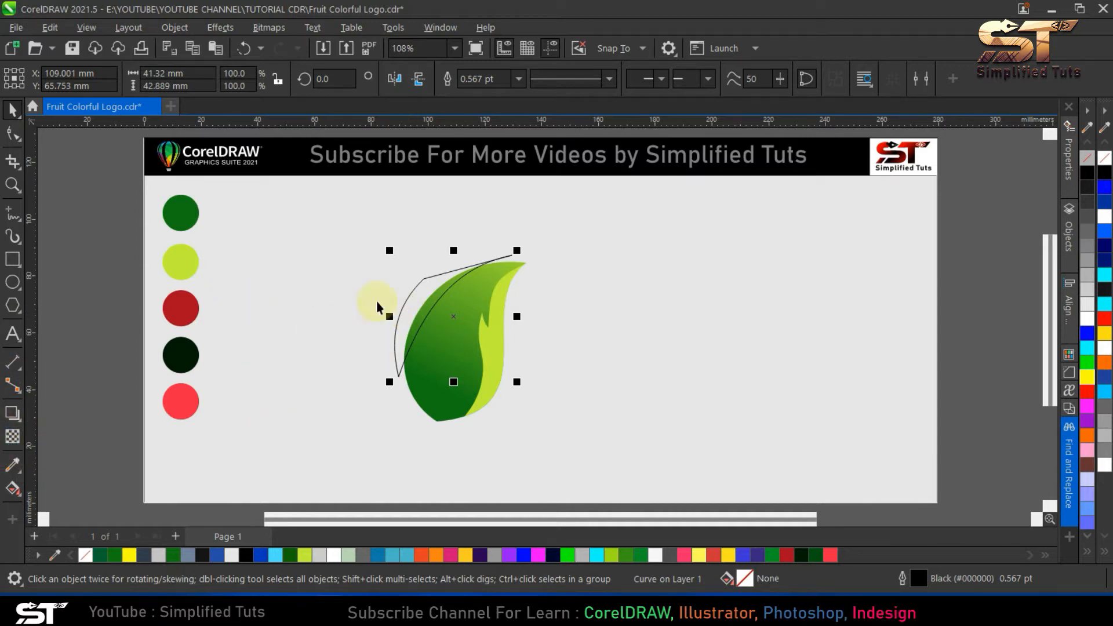
click(86, 27)
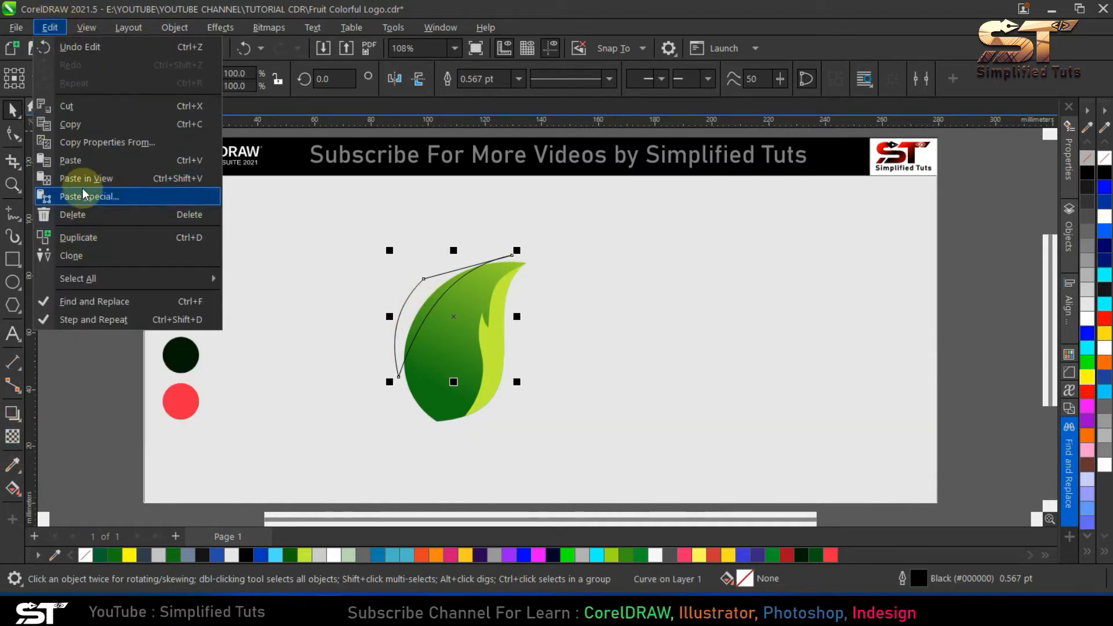
click(110, 142)
click(412, 285)
click(571, 330)
click(447, 348)
click(409, 297)
click(413, 374)
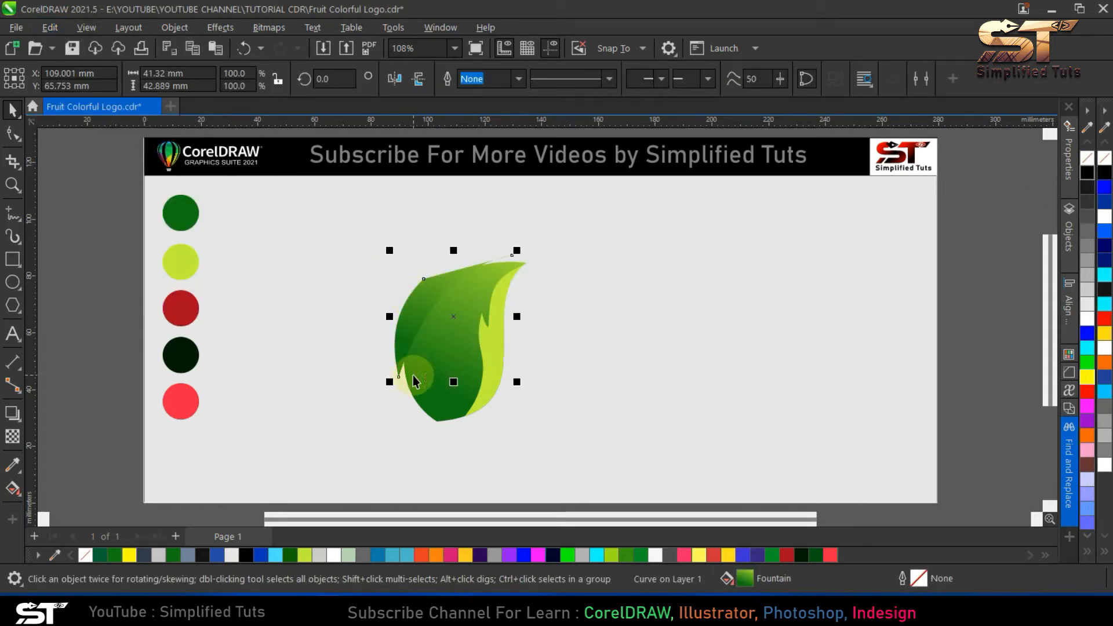
- Apply a uniform transparency to the crescent shape, trying the Multiply merge mode and settling on Overlay
click(13, 436)
click(37, 80)
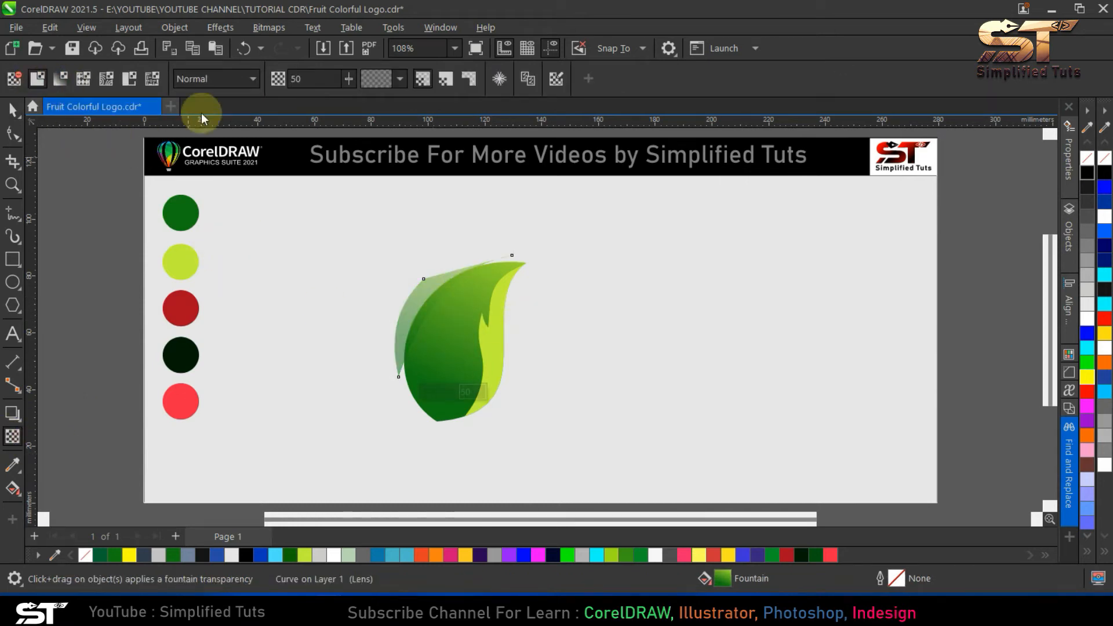
click(215, 79)
click(199, 163)
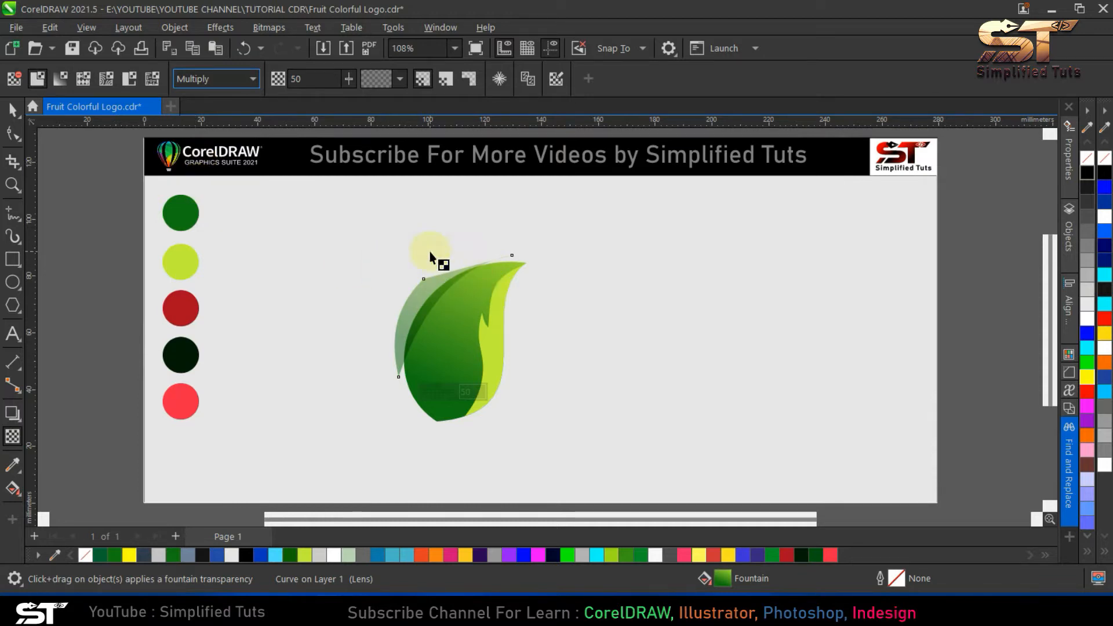
click(224, 78)
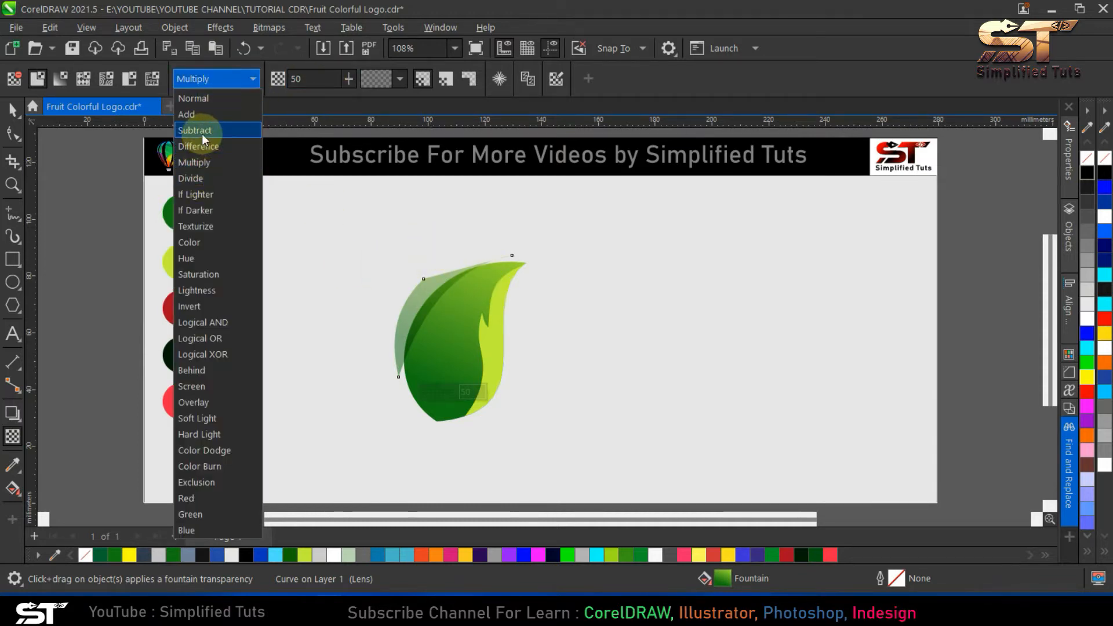
click(209, 402)
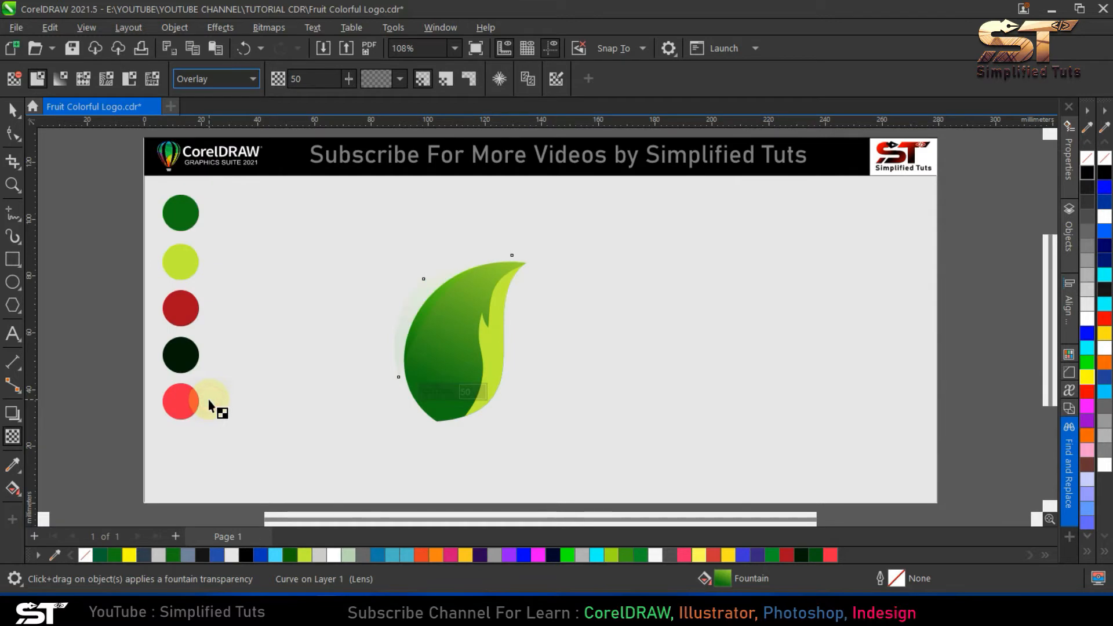
- Try a transparency of 90 on the crescent shape and settle on 20
double_click(296, 79)
text(90)
key(Return)
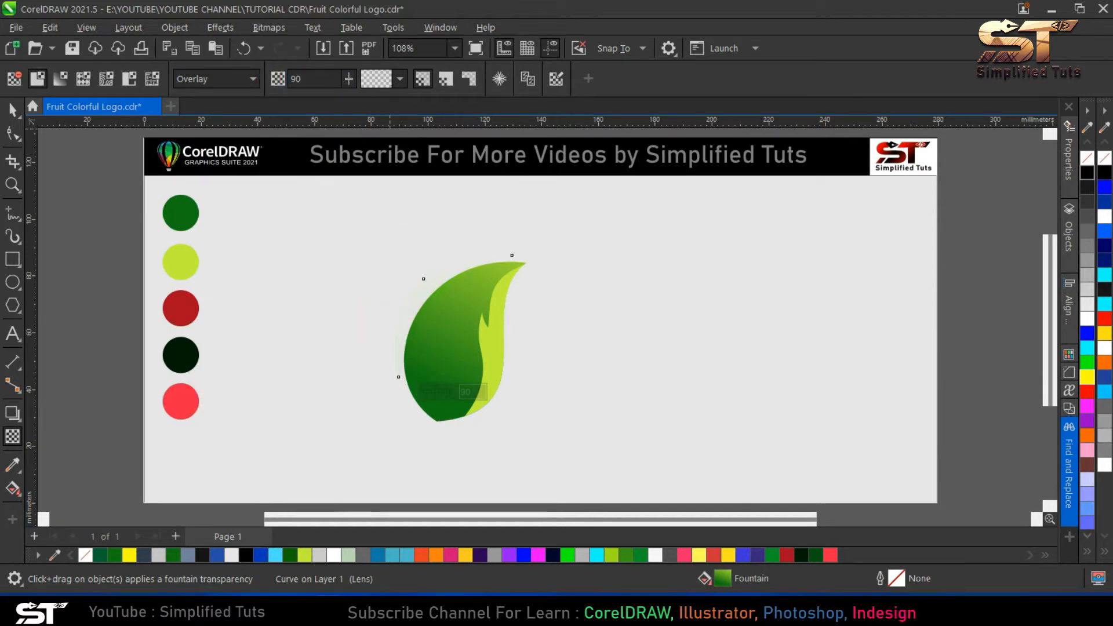
double_click(299, 79)
text(20)
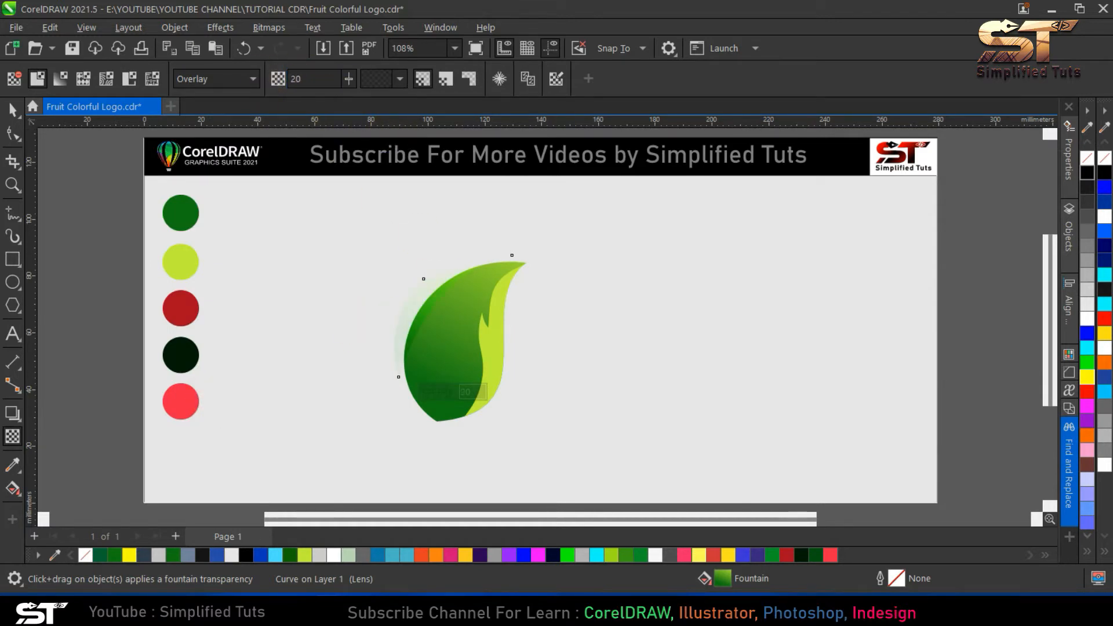
- PowerClip the transparent crescent shape inside the leaf and deselect the result
click(12, 109)
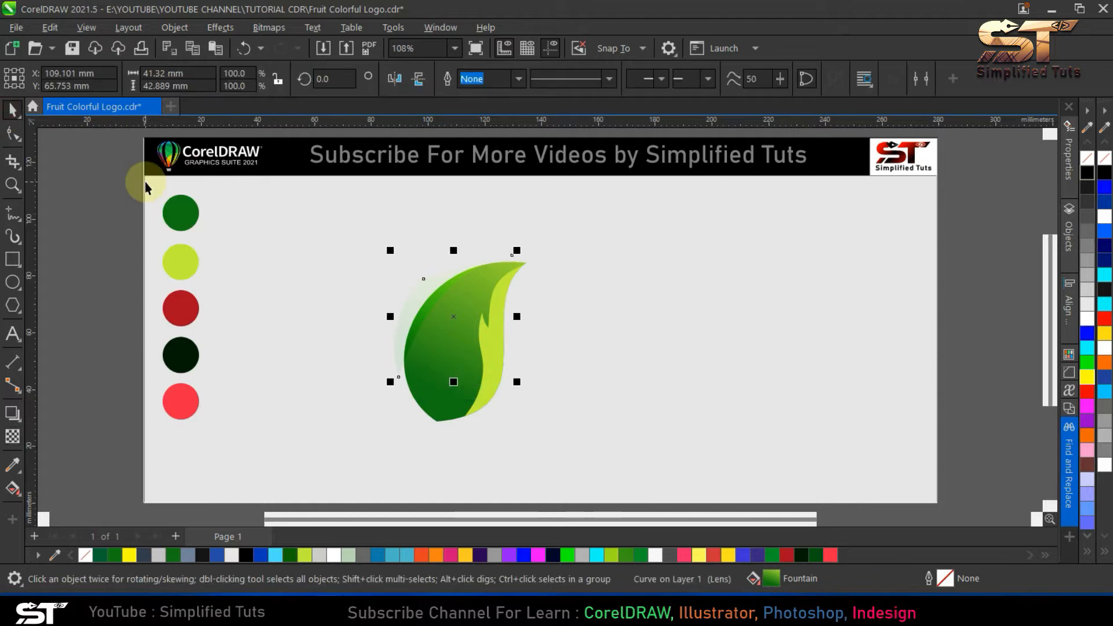
click(408, 286)
click(417, 292)
key(alt+c)
key(w)
key(p)
click(445, 378)
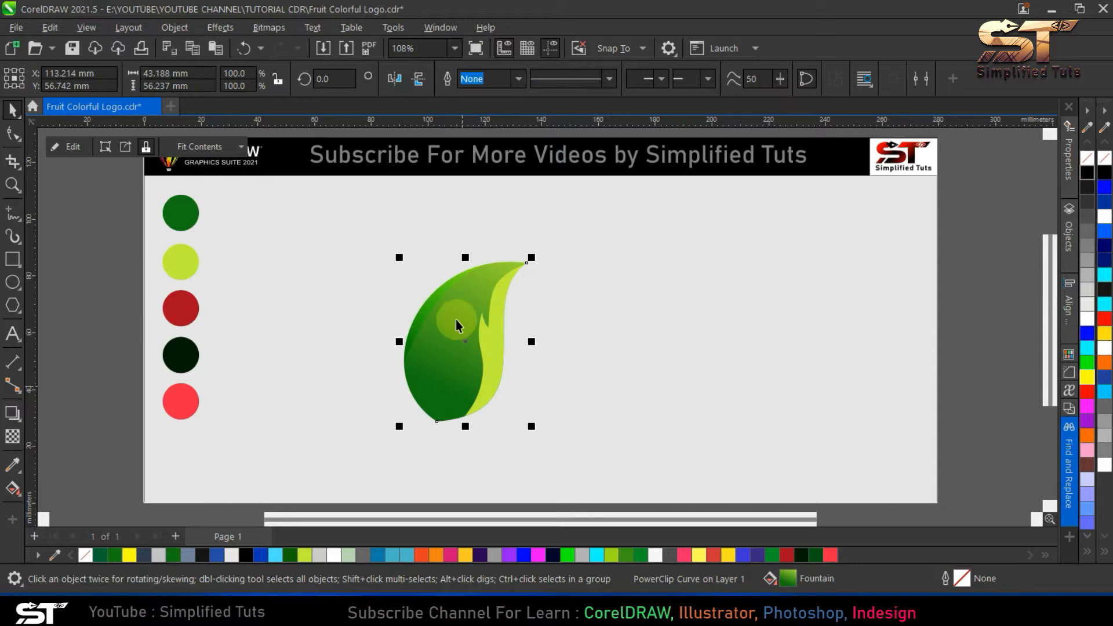
click(524, 415)
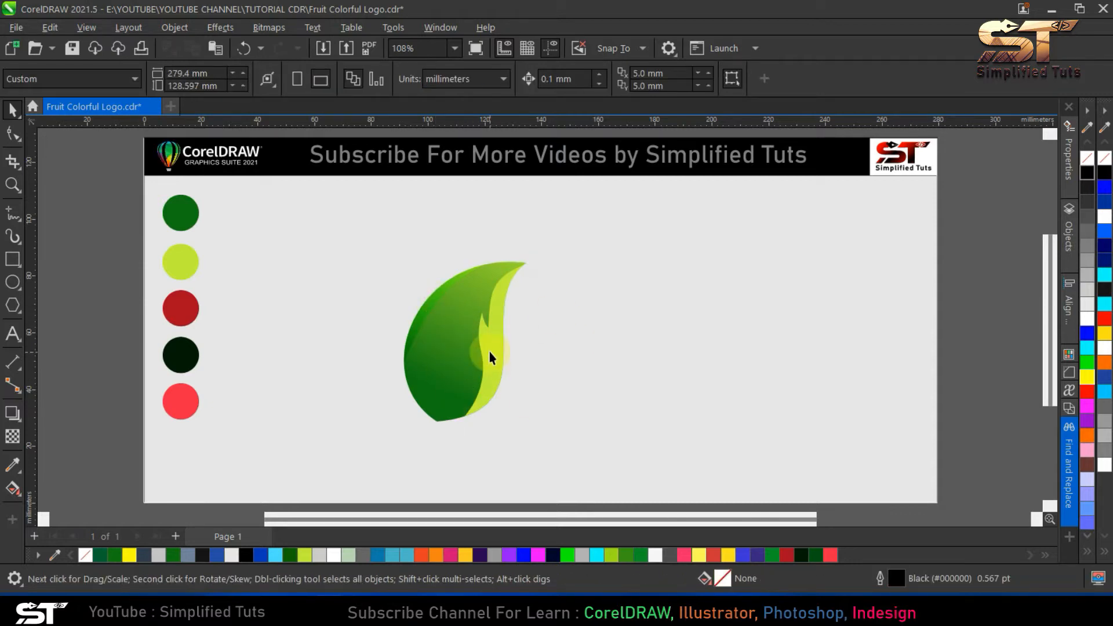
- Recolour the lime shape inside the leaf black and give it a uniform transparency
click(489, 332)
ctrl+click(492, 335)
click(1087, 174)
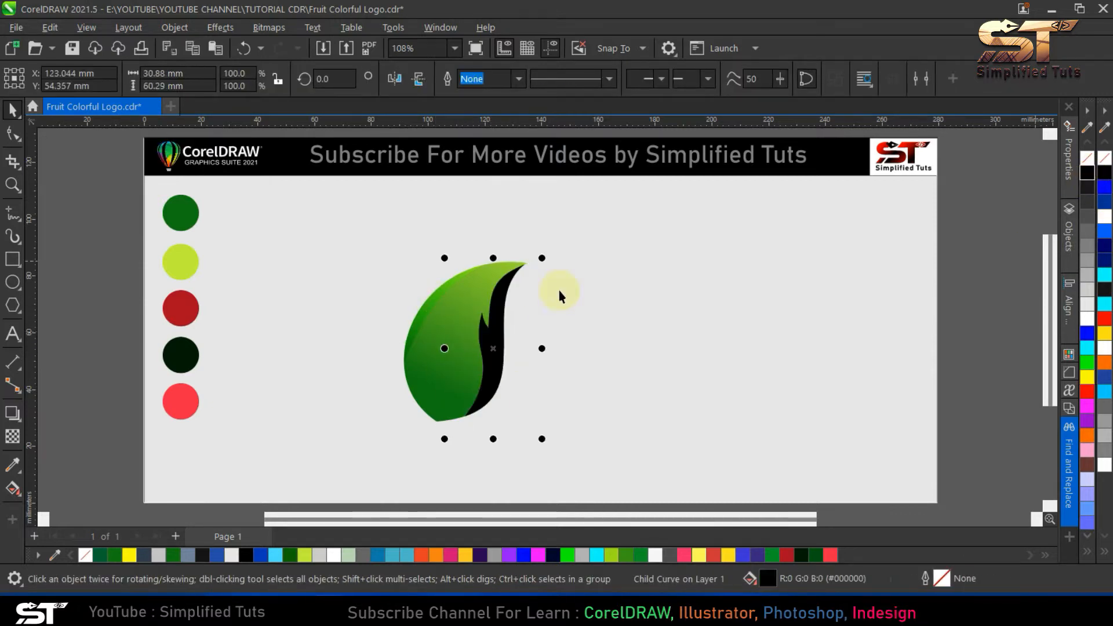
click(13, 436)
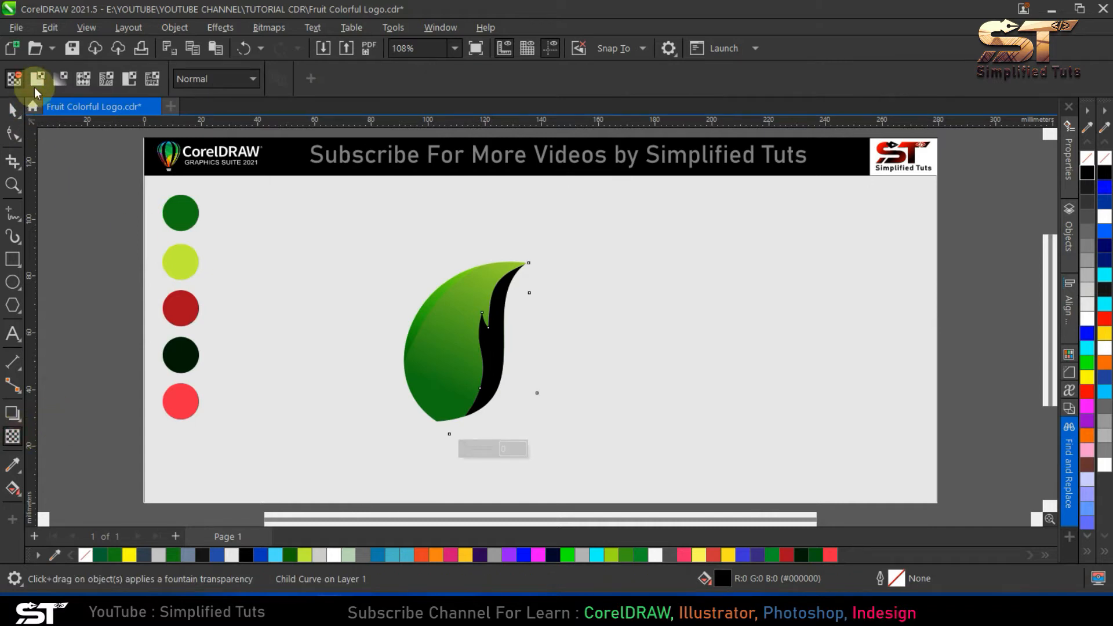
click(37, 78)
- Try a transparency of 90 on the black shape, settle on 80, and deselect it
double_click(296, 78)
text(90)
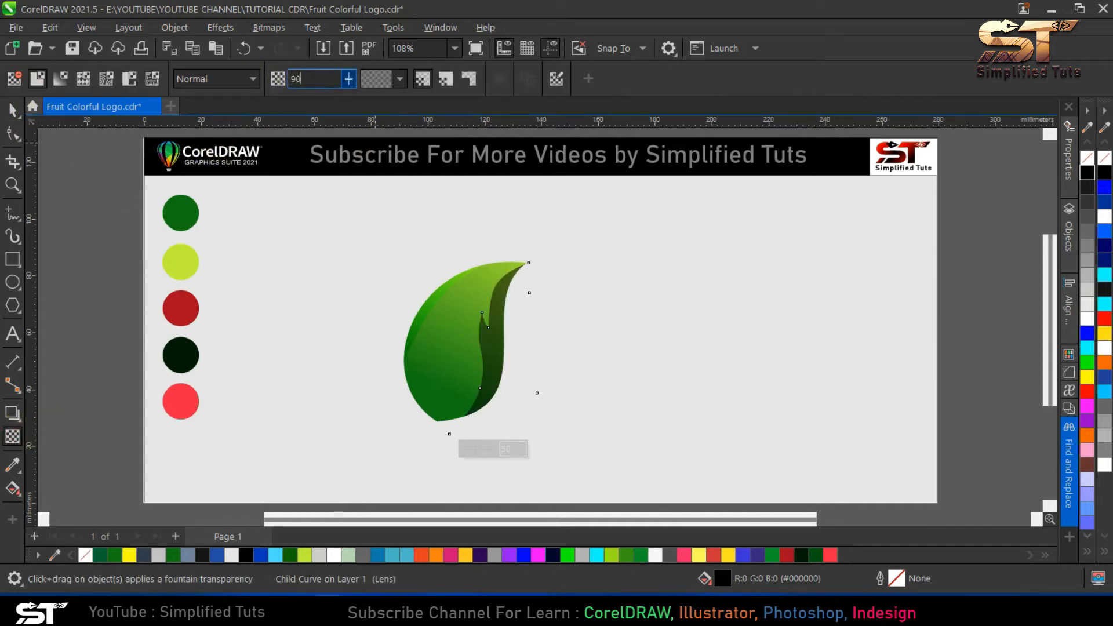
key(Return)
click(313, 80)
text(80)
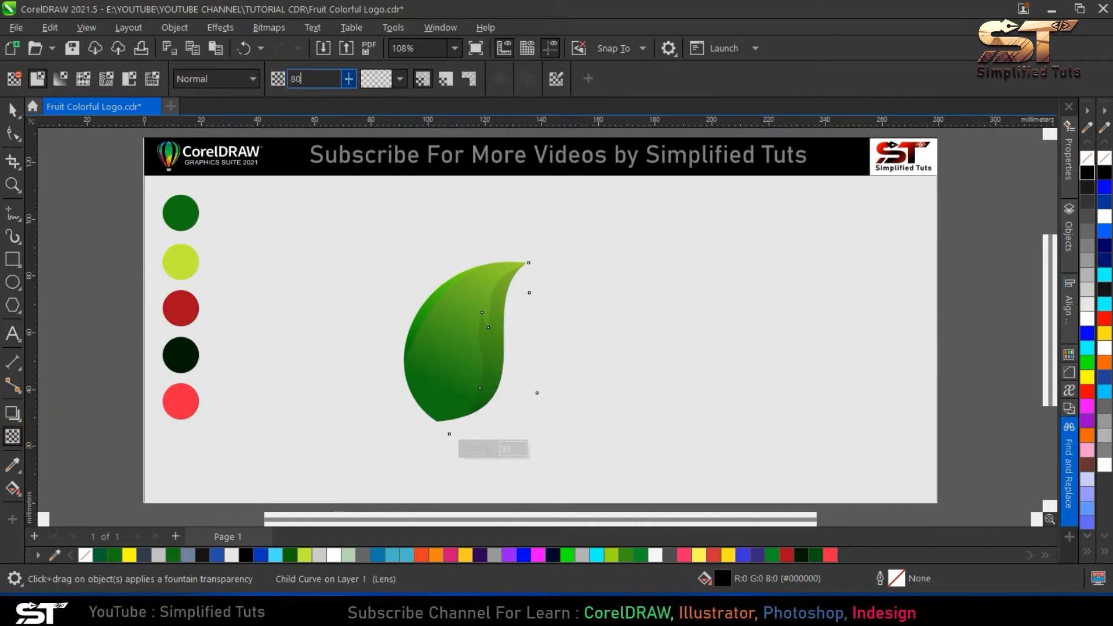
key(Return)
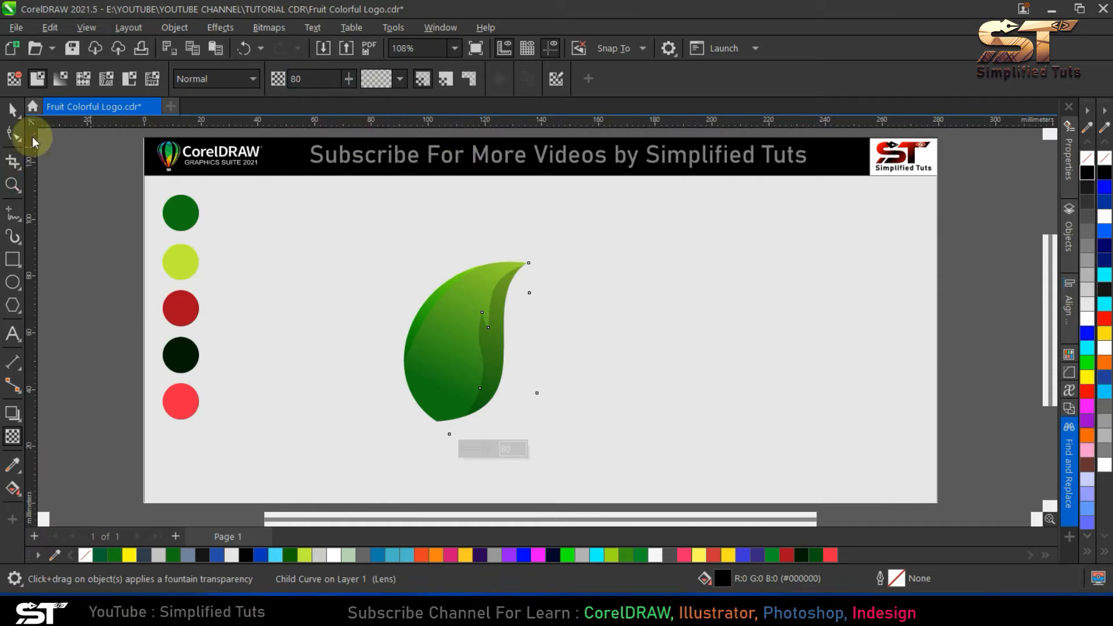
click(11, 109)
click(273, 298)
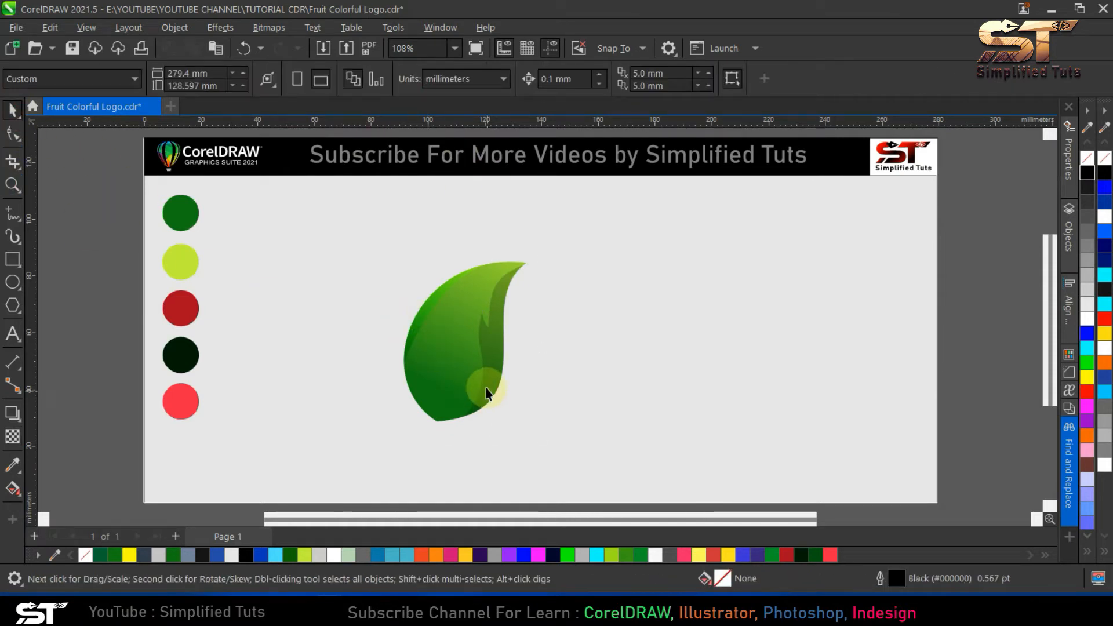
- Open the leaf's PowerClip contents, move the shadow shape's lower tip toward the leaf's base, and bow its bottom edge outward
double_click(488, 359)
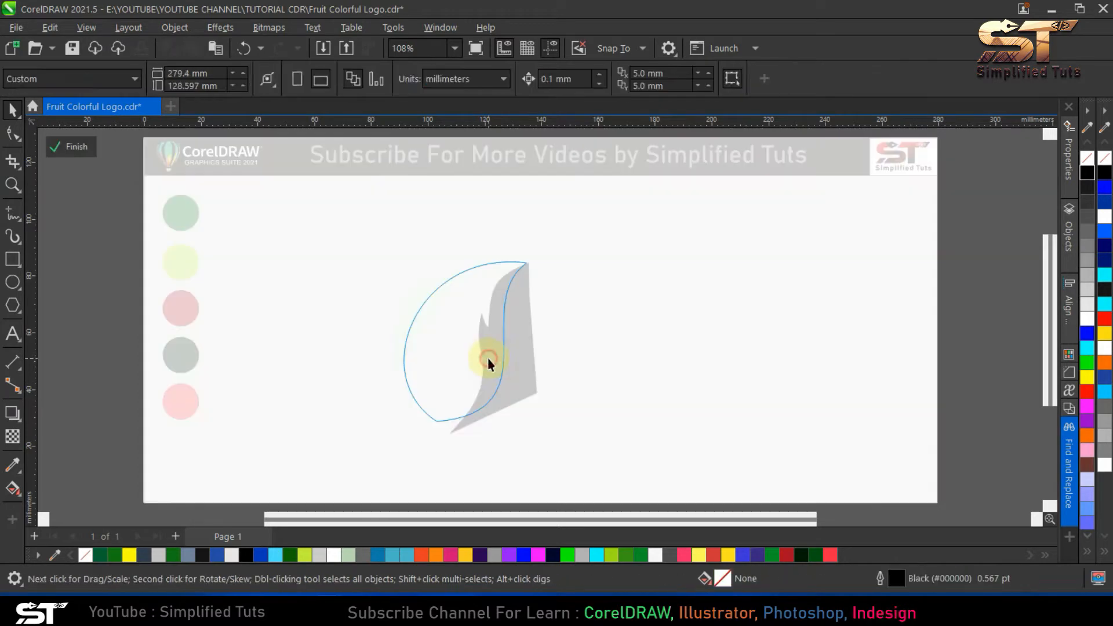
click(488, 359)
click(12, 134)
scroll(460, 424, up, 1)
scroll(461, 428, up, 1)
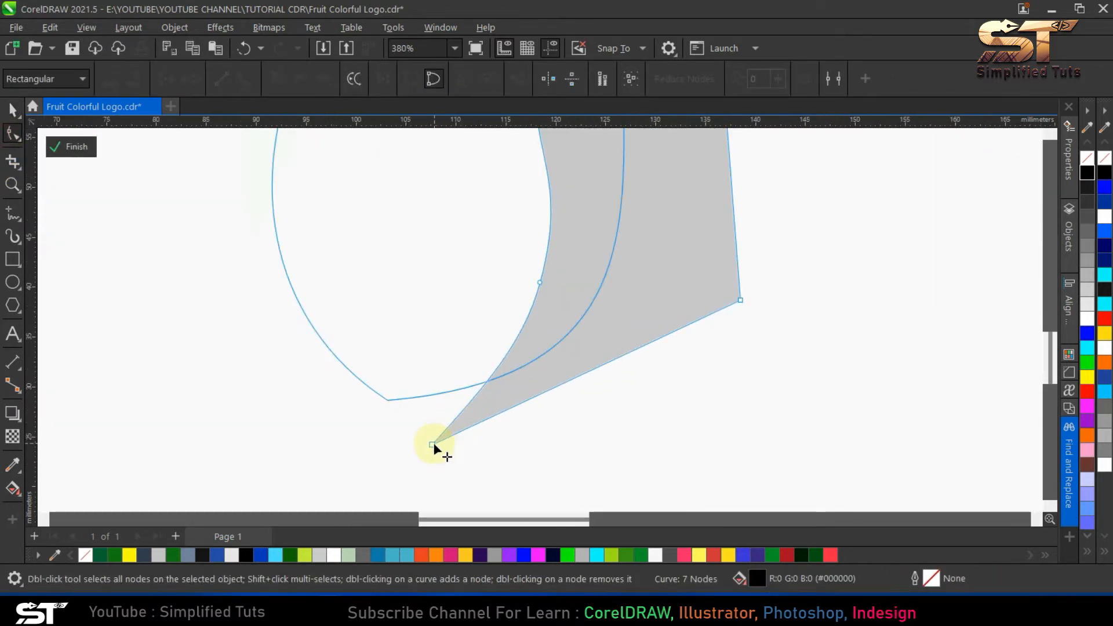
click(405, 407)
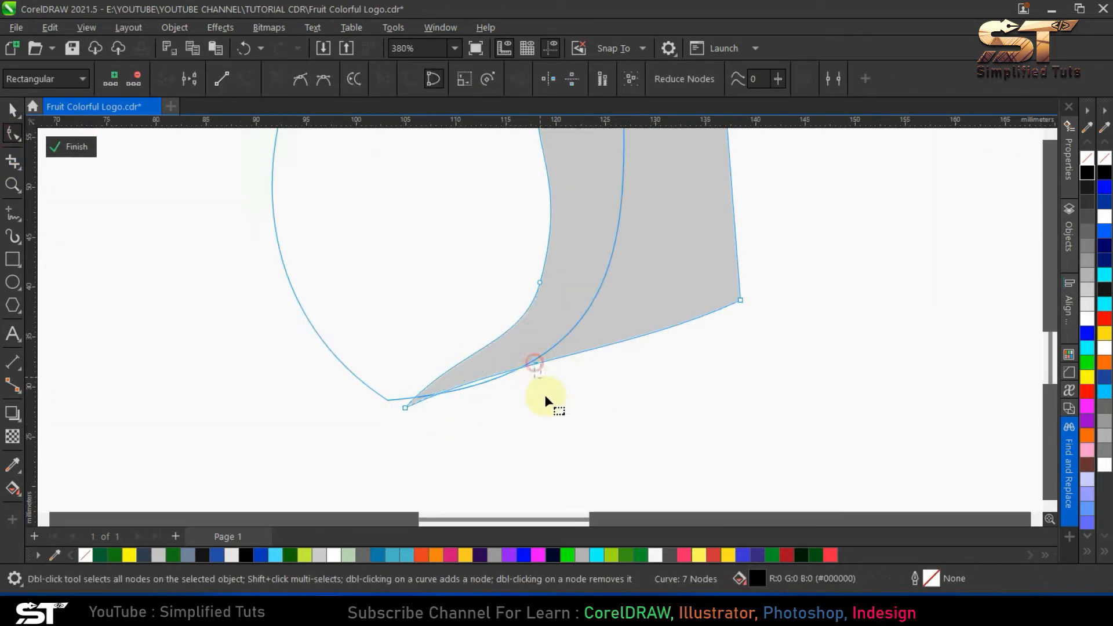
click(544, 358)
drag(571, 355, 591, 428)
- Try to delete the node on the shadow shape's lower inner curve, and undo it
scroll(513, 398, down, 1)
drag(492, 285, 558, 336)
key(Delete)
key(ctrl+z)
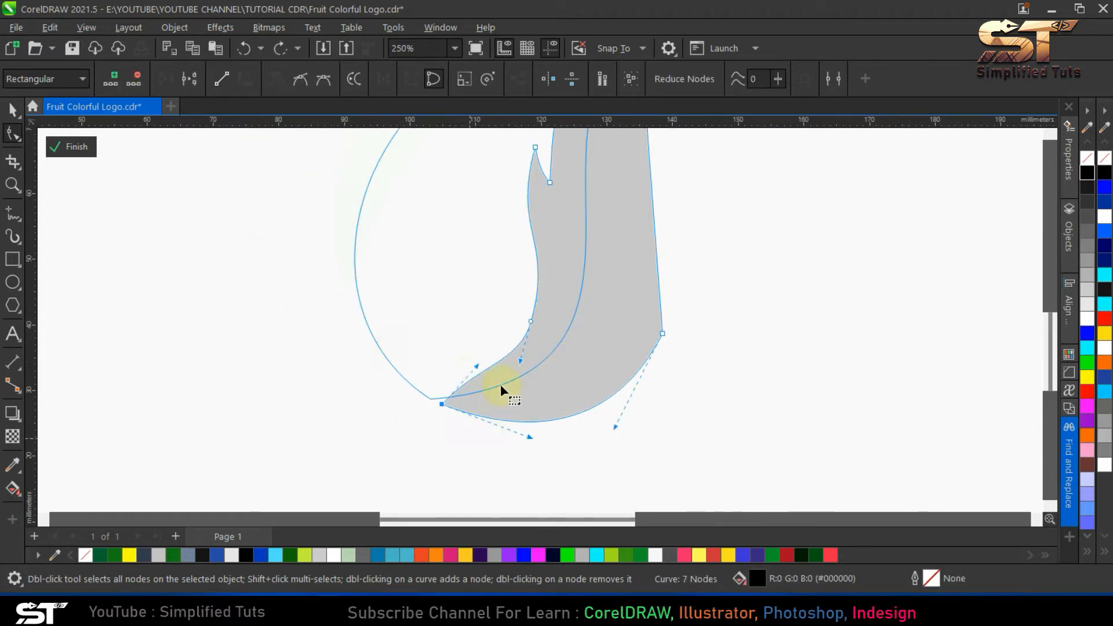
- Smooth the shadow shape's lower inner curve down to its tip and finish editing the PowerClip contents
drag(496, 371, 504, 372)
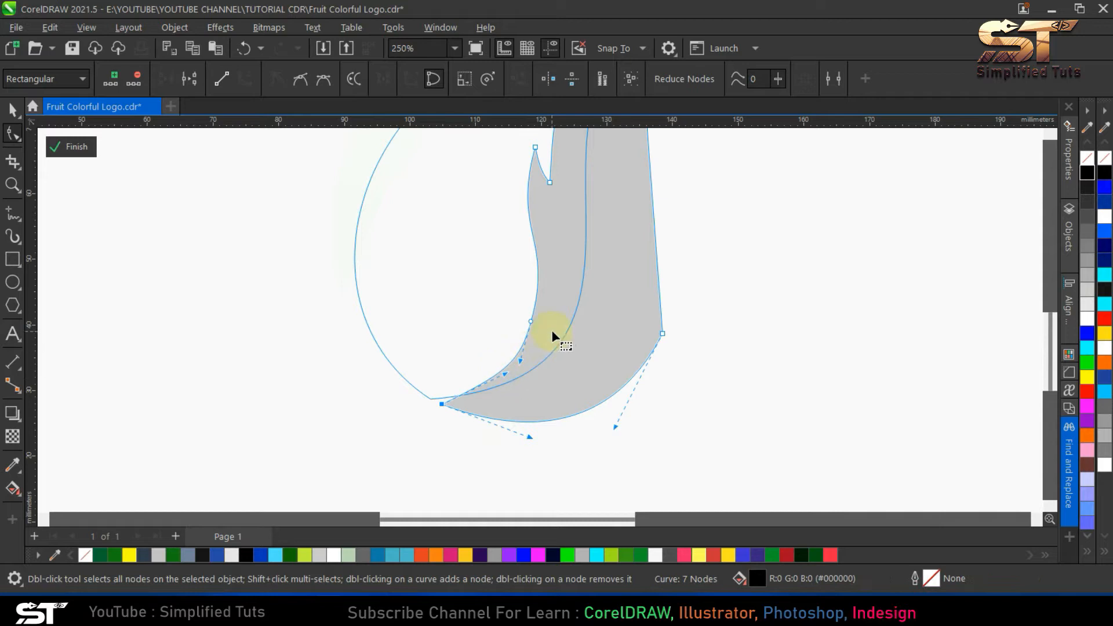
double_click(534, 305)
double_click(531, 321)
drag(522, 293, 561, 336)
key(space)
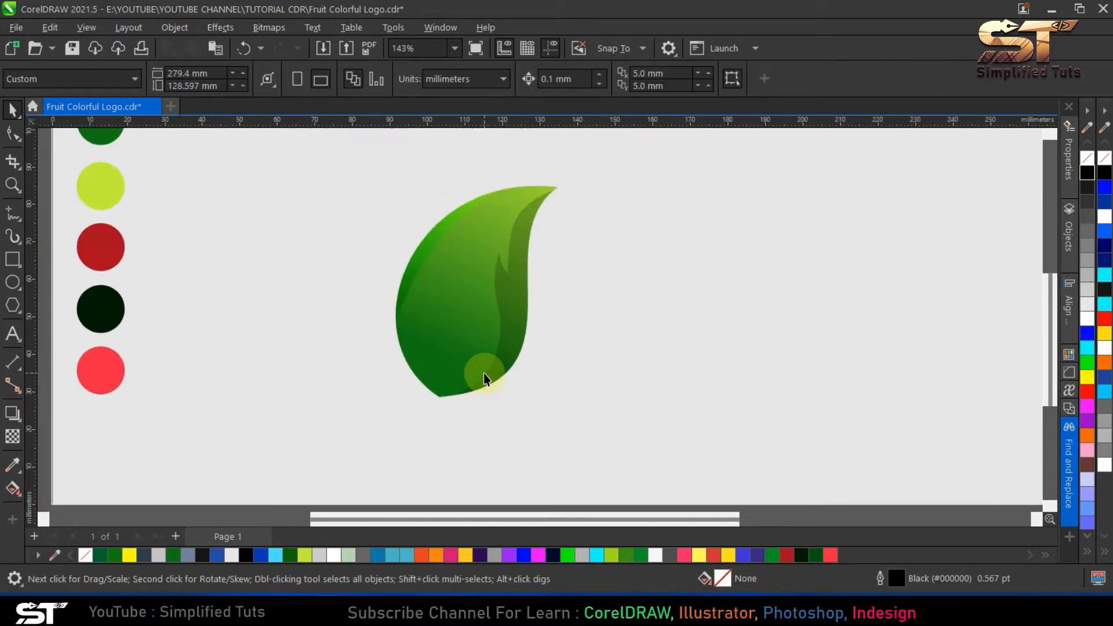
- Nudge the leaf outline's bottom tip node slightly to the right and deselect the leaf
key(ctrl+a)
key(shift+F2)
key(Escape)
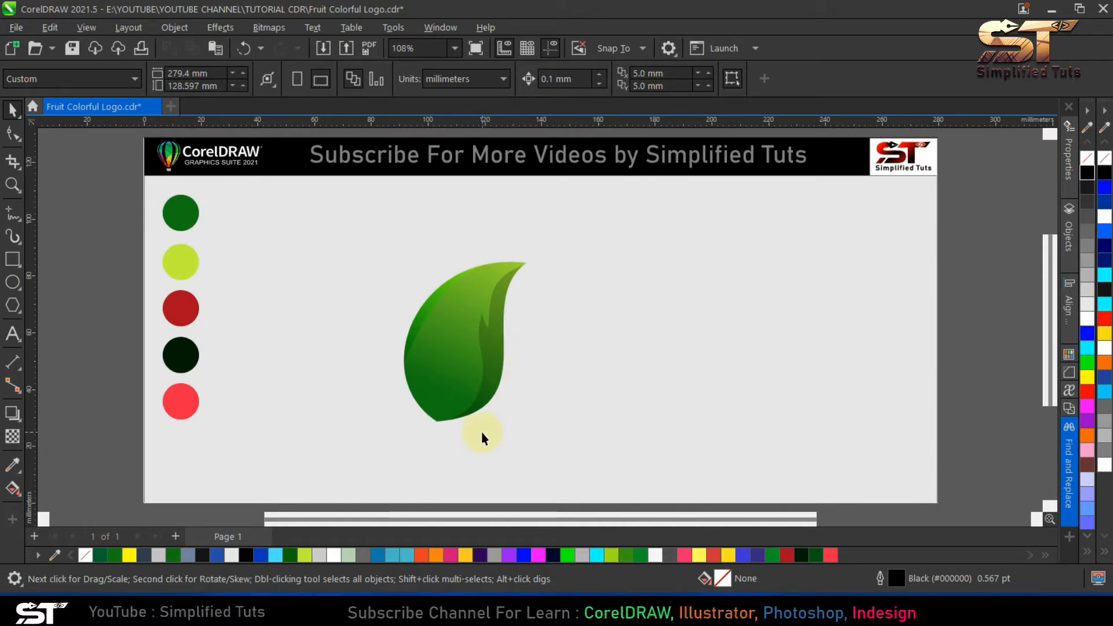
click(464, 383)
scroll(451, 447, up, 4)
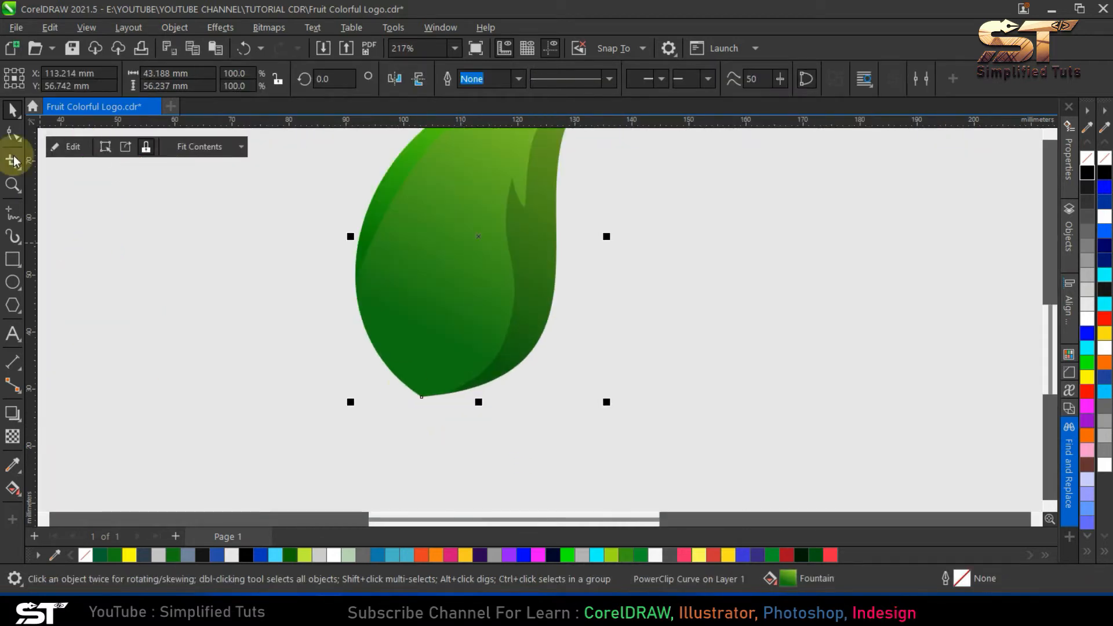
click(12, 133)
drag(423, 396, 426, 396)
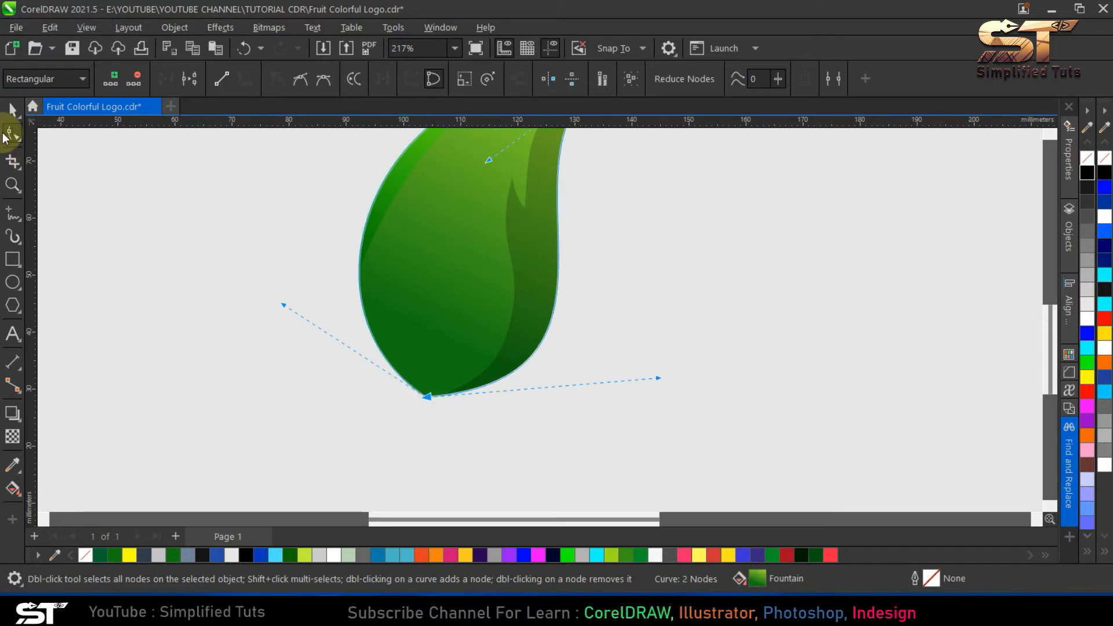
click(12, 111)
click(251, 282)
scroll(453, 446, down, 4)
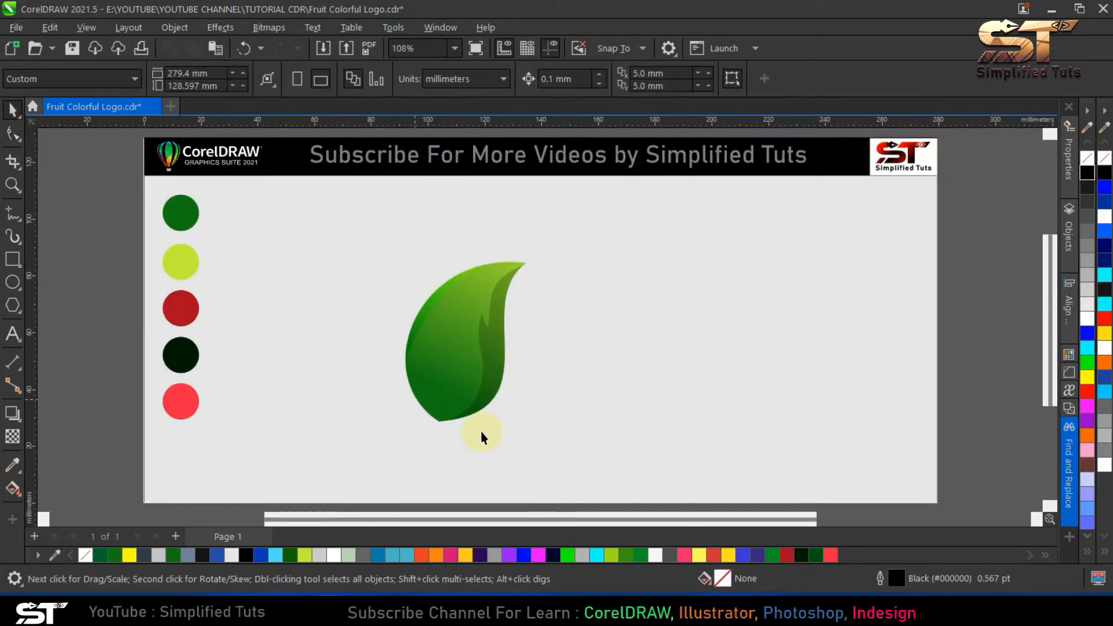
- Draw a near-circular ellipse about 81 by 83 mm overlapping the leaf, and adjust its size and position to meet the leaf's base
click(13, 282)
drag(441, 243, 682, 487)
key(space)
drag(522, 328, 508, 334)
drag(666, 372, 653, 379)
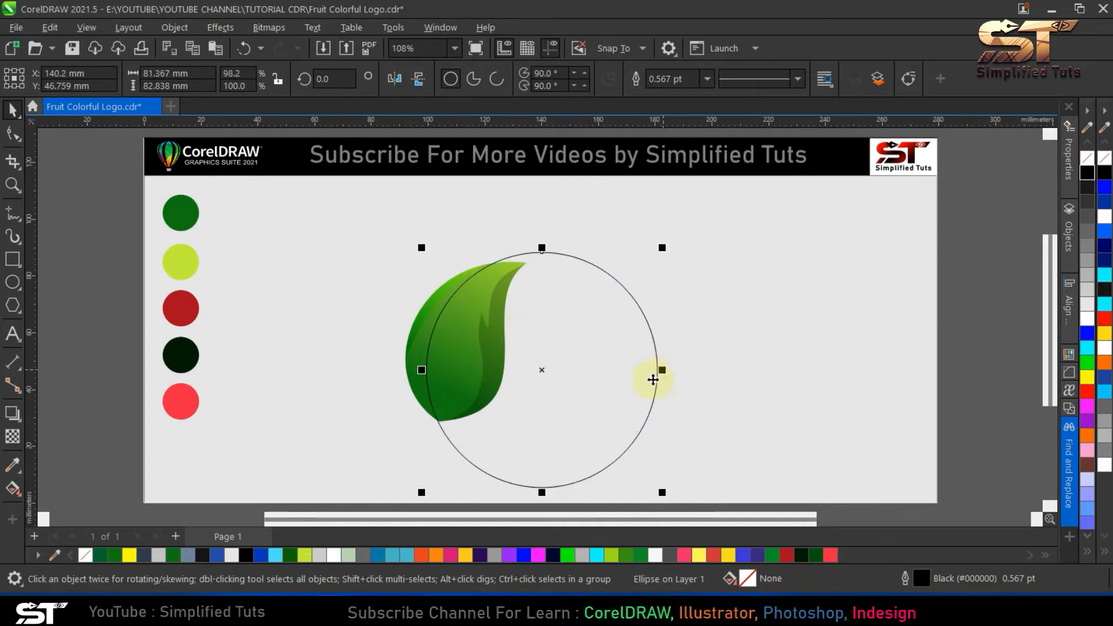
drag(541, 494, 541, 495)
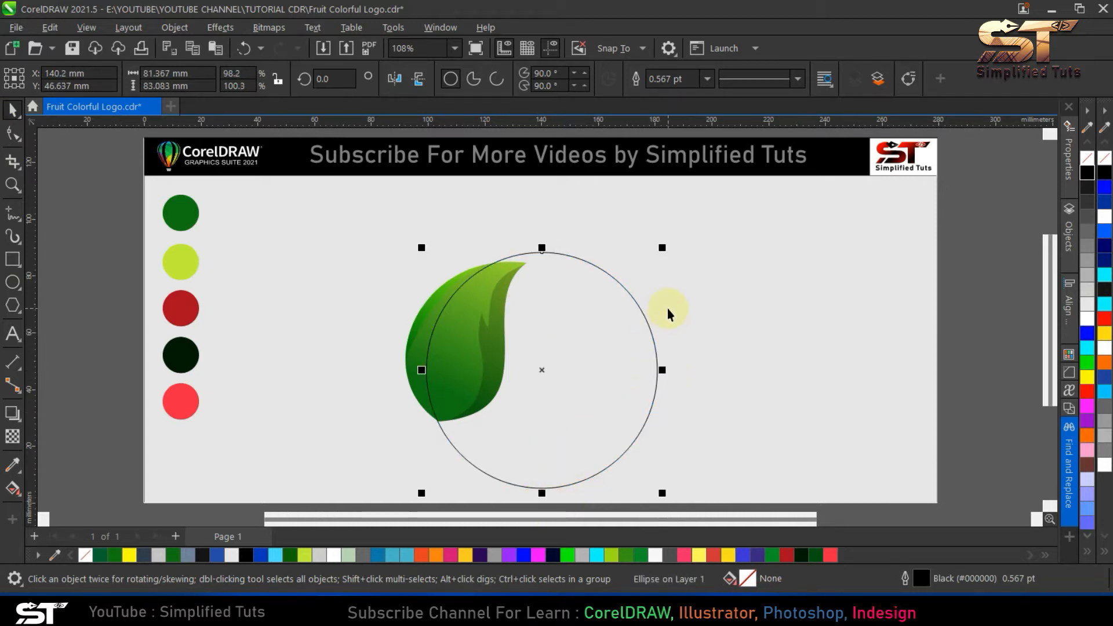
drag(417, 373, 419, 365)
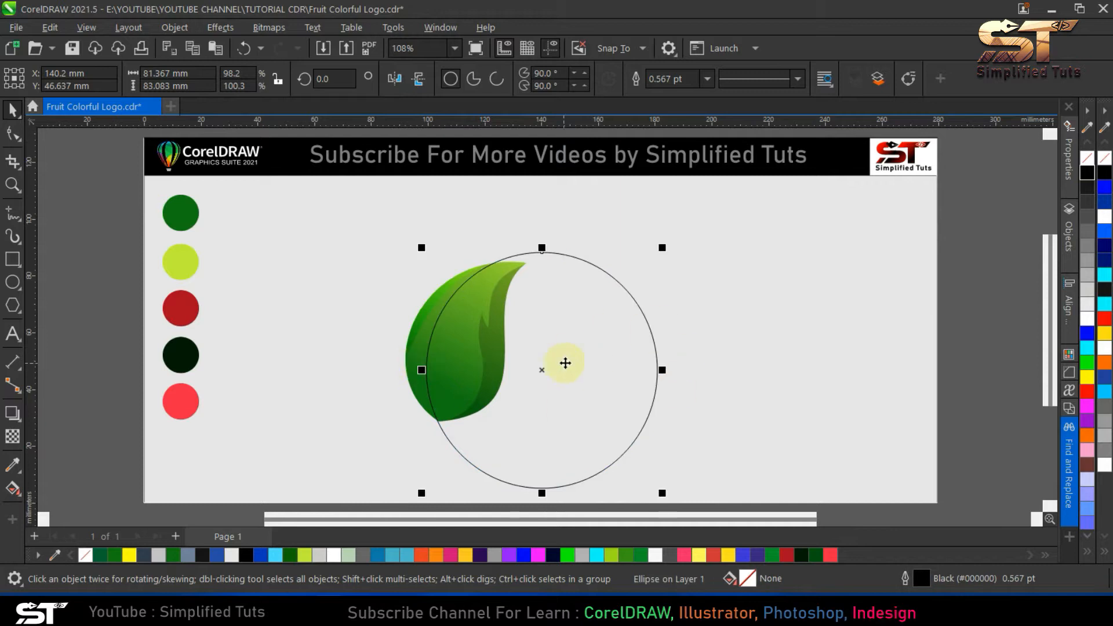
drag(437, 349, 422, 367)
- Create a slightly smaller copy of the ellipse inside it and resize the copy to about 78 by 82.5 mm
drag(662, 246, 655, 251)
drag(542, 253, 542, 242)
scroll(552, 499, up, 3)
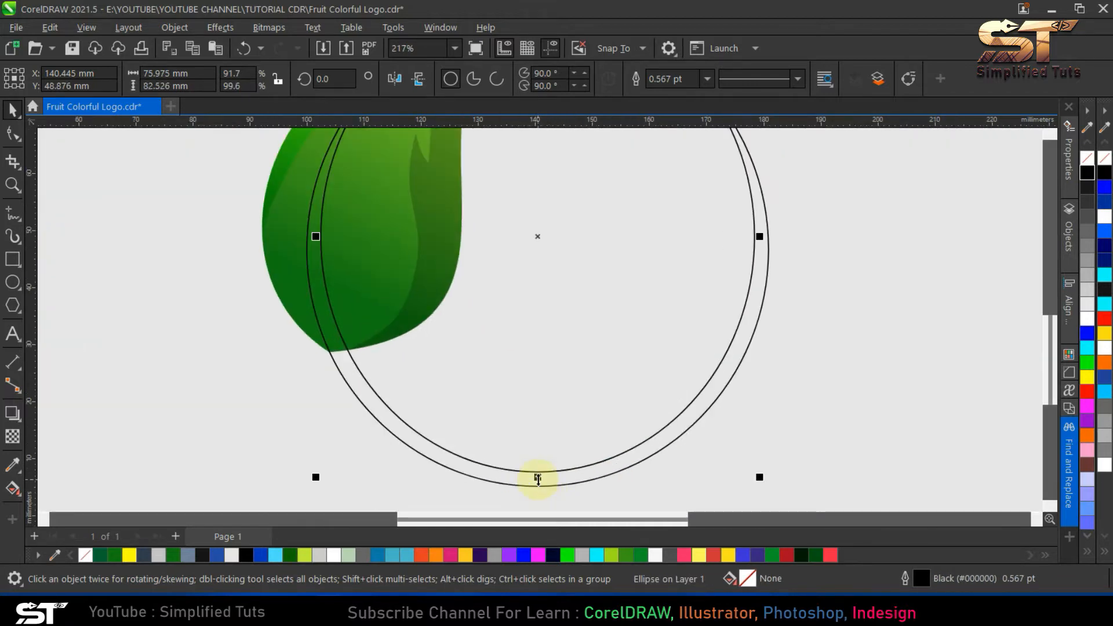
scroll(702, 305, up, 1)
drag(697, 289, 702, 289)
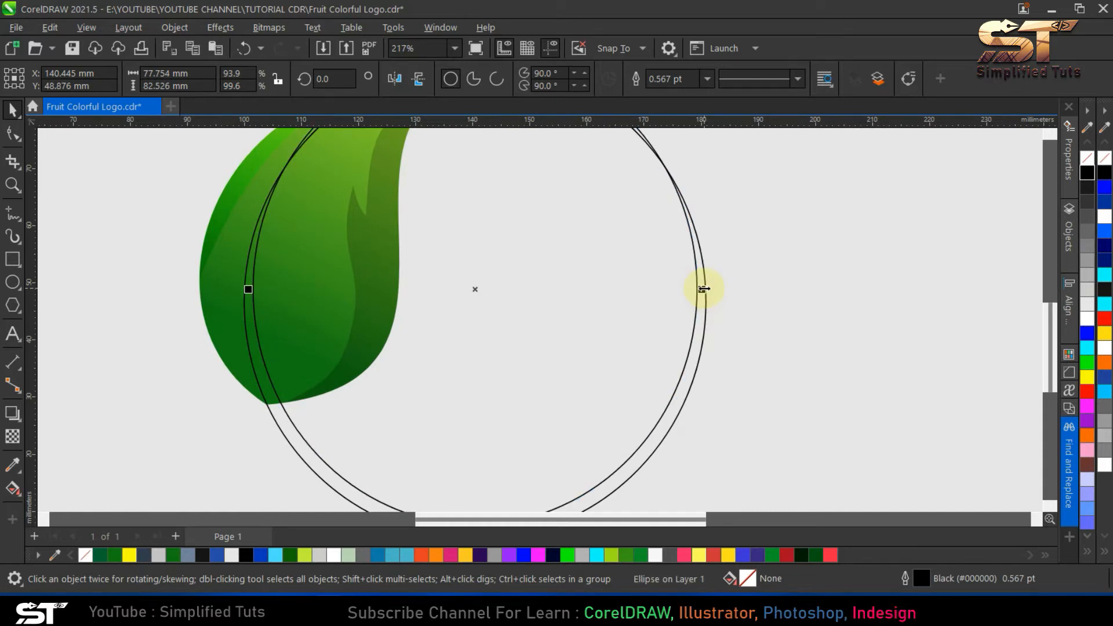
- Lower the outer ellipse's top edge until it sits just above the inner ellipse's top edge
scroll(548, 360, down, 4)
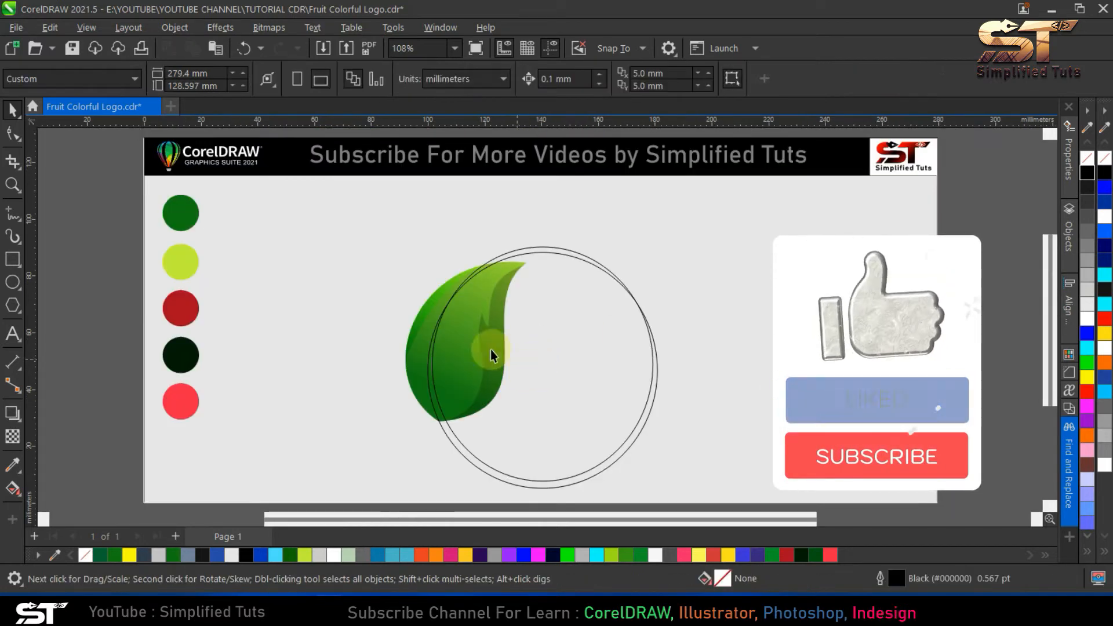
drag(543, 241, 545, 246)
key(Escape)
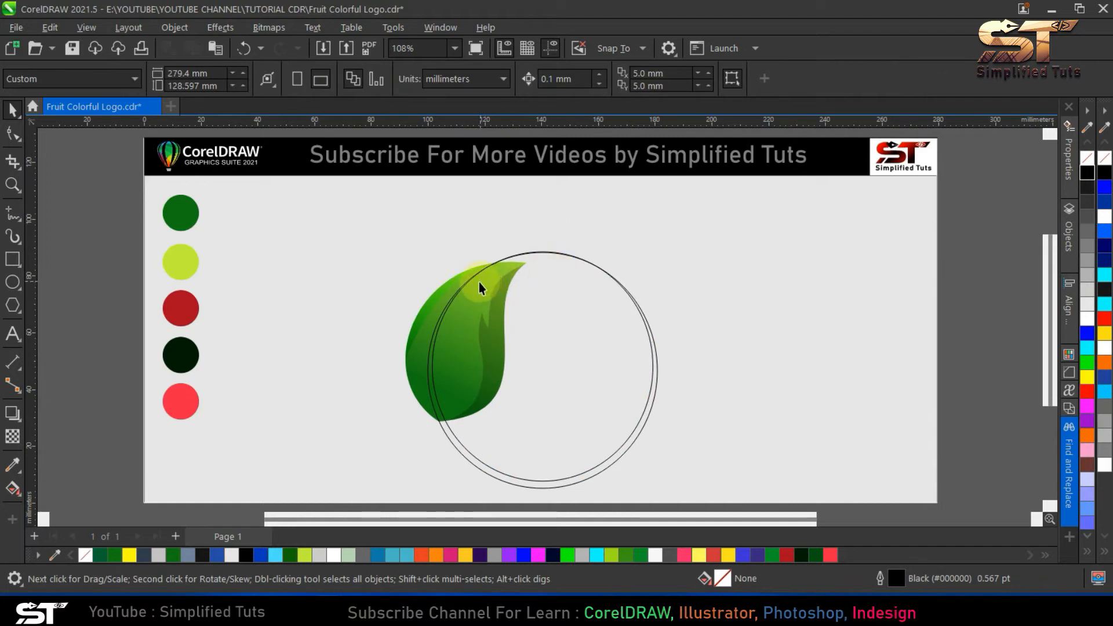
scroll(479, 283, up, 3)
click(586, 281)
drag(592, 223, 591, 218)
key(Escape)
key(F4)
key(ctrl+a)
click(566, 419)
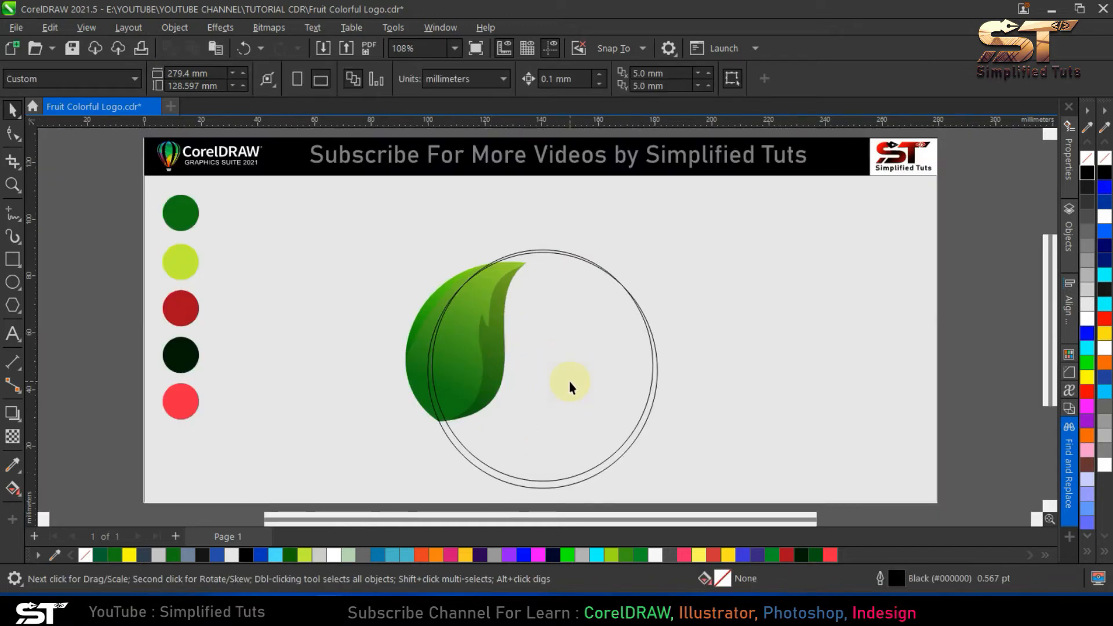
- Use Smart Fill to create blue-grey filled pieces from the thin crescent area enclosed between the two ellipses
click(13, 465)
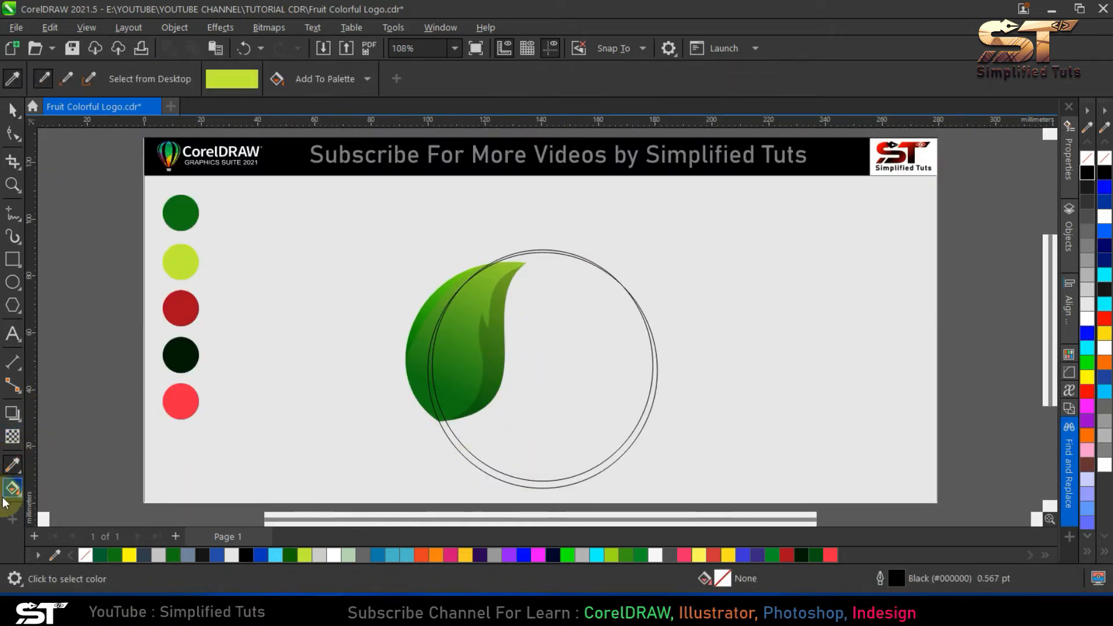
click(19, 499)
click(70, 506)
click(461, 448)
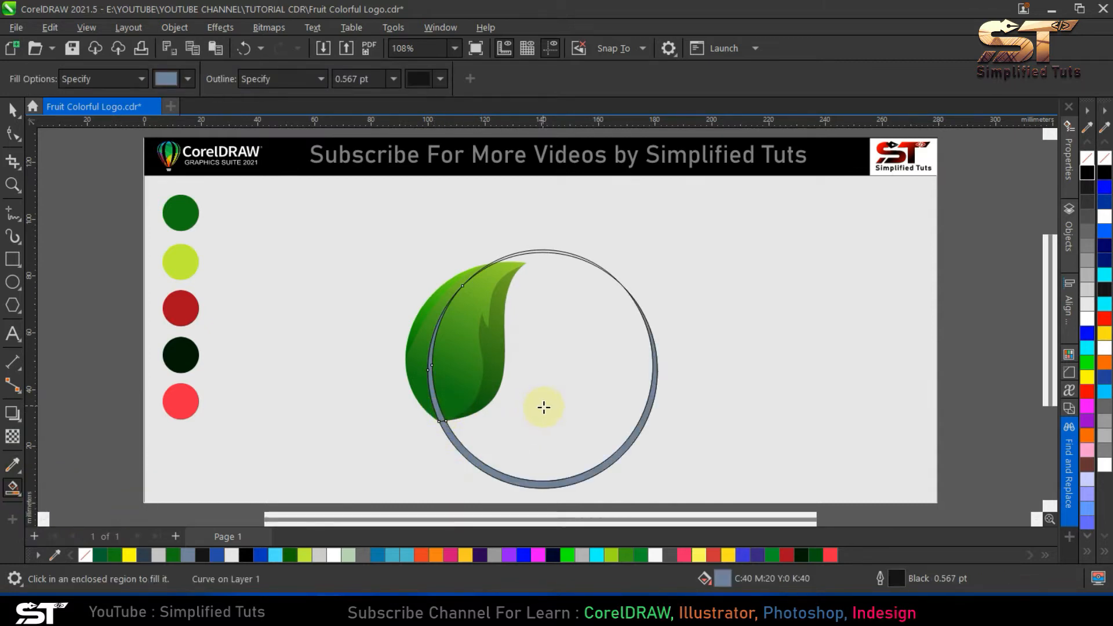
- Delete the two source ellipses and merge the remaining crescent pieces into one curve
click(13, 109)
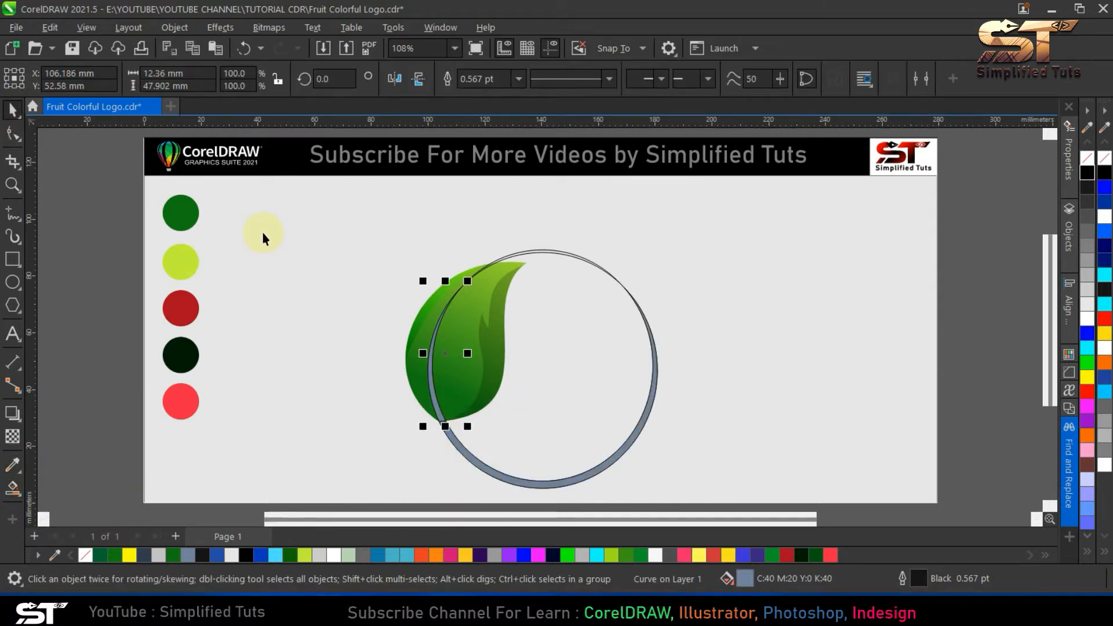
click(566, 301)
key(Delete)
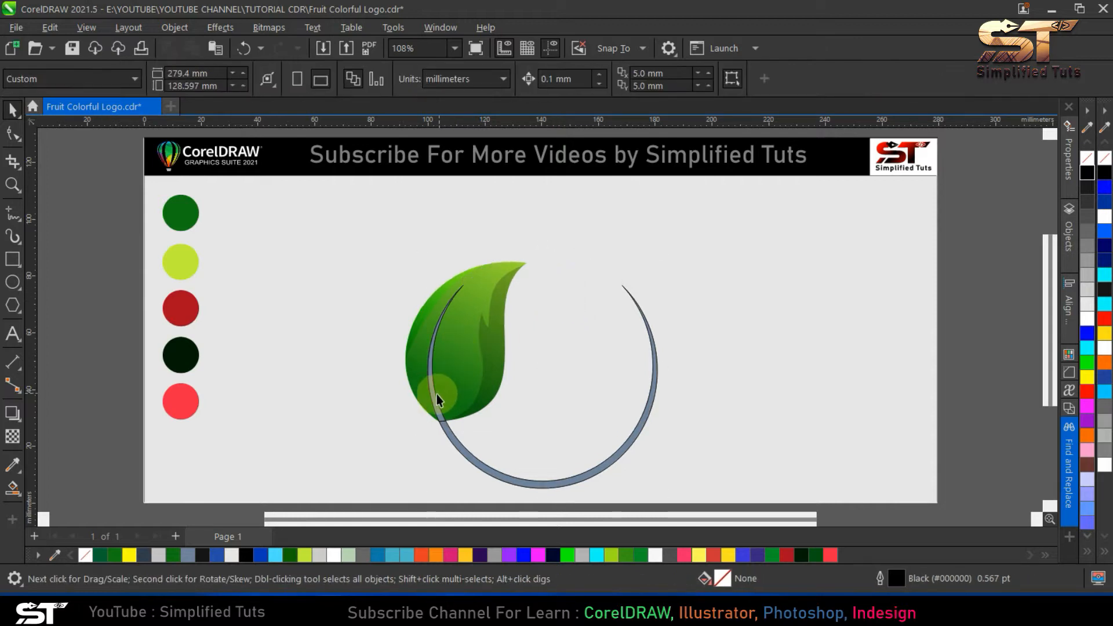
click(436, 395)
shift+click(458, 443)
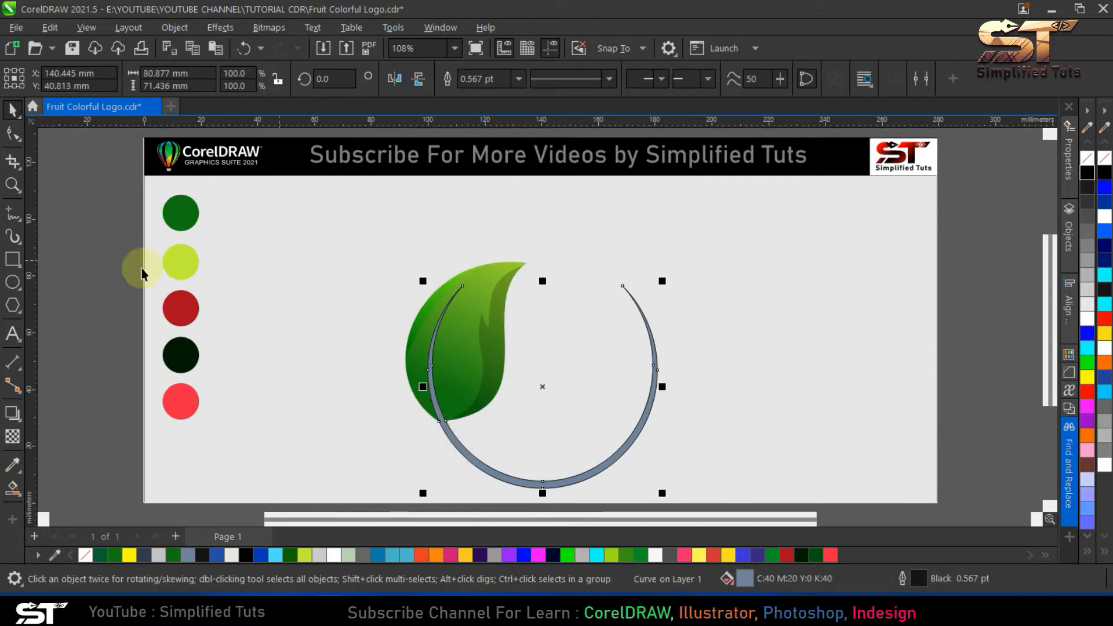
- Fill the crescent with the medium green sampled from the uppermost colour swatch and remove its outline
click(13, 464)
click(172, 212)
click(468, 458)
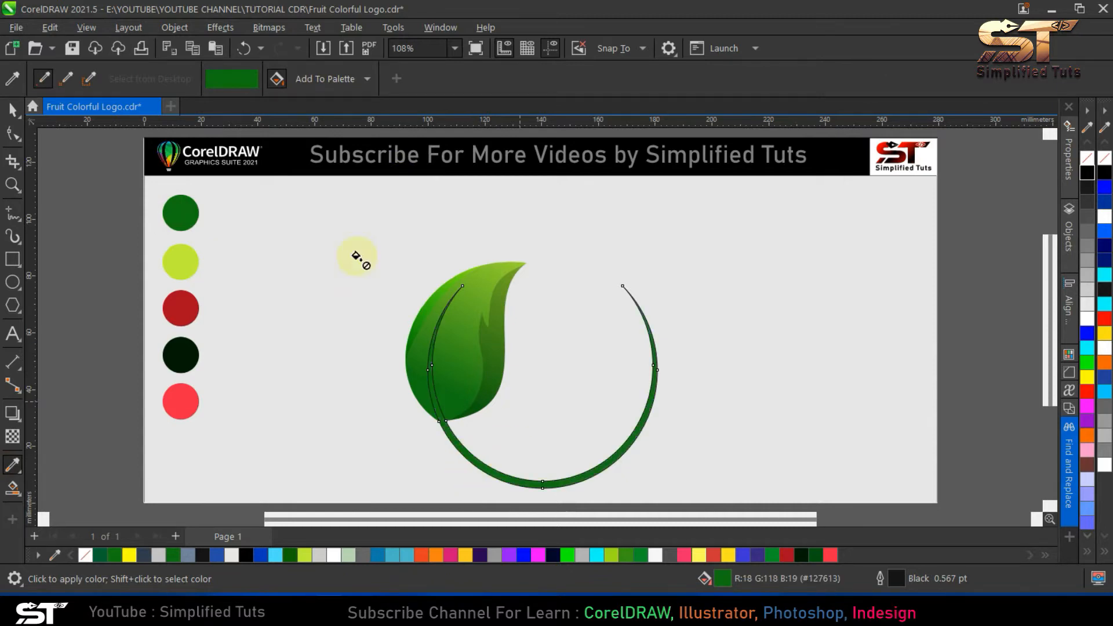
key(space)
right_click(86, 555)
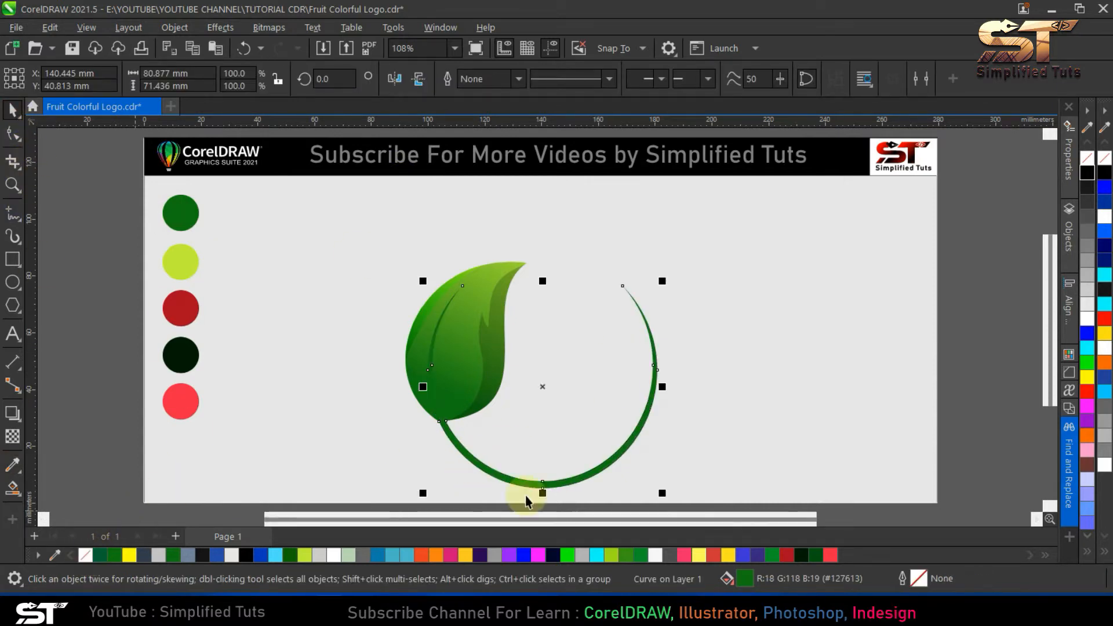
- Recolour the crescent with the darkest green swatch (#001D05) using the Color Eyedropper and deselect it
click(471, 461)
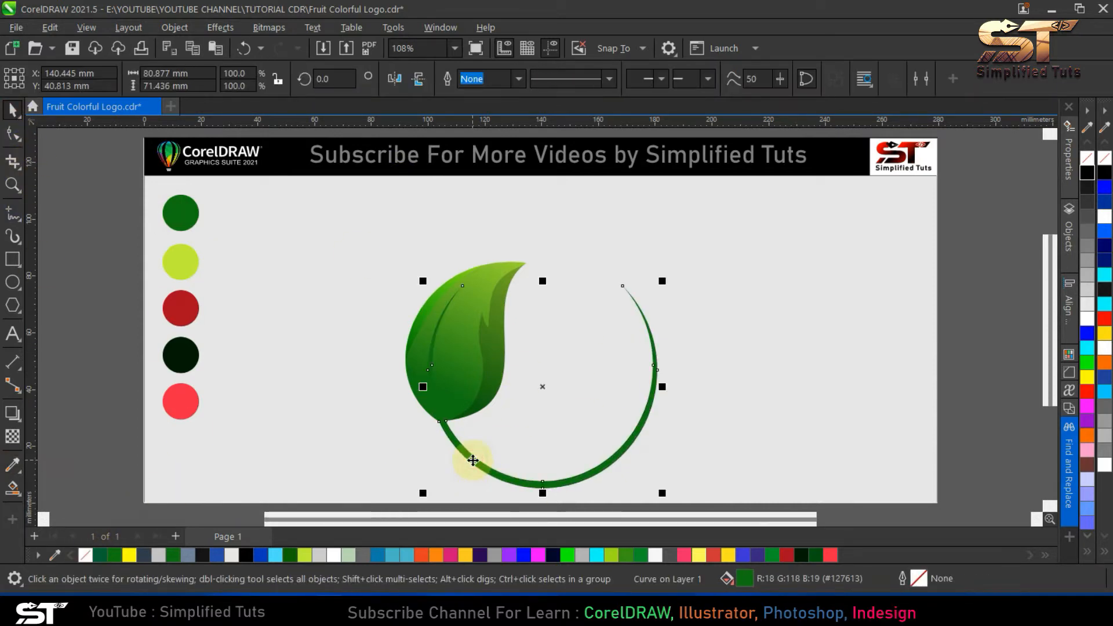
click(18, 461)
click(179, 351)
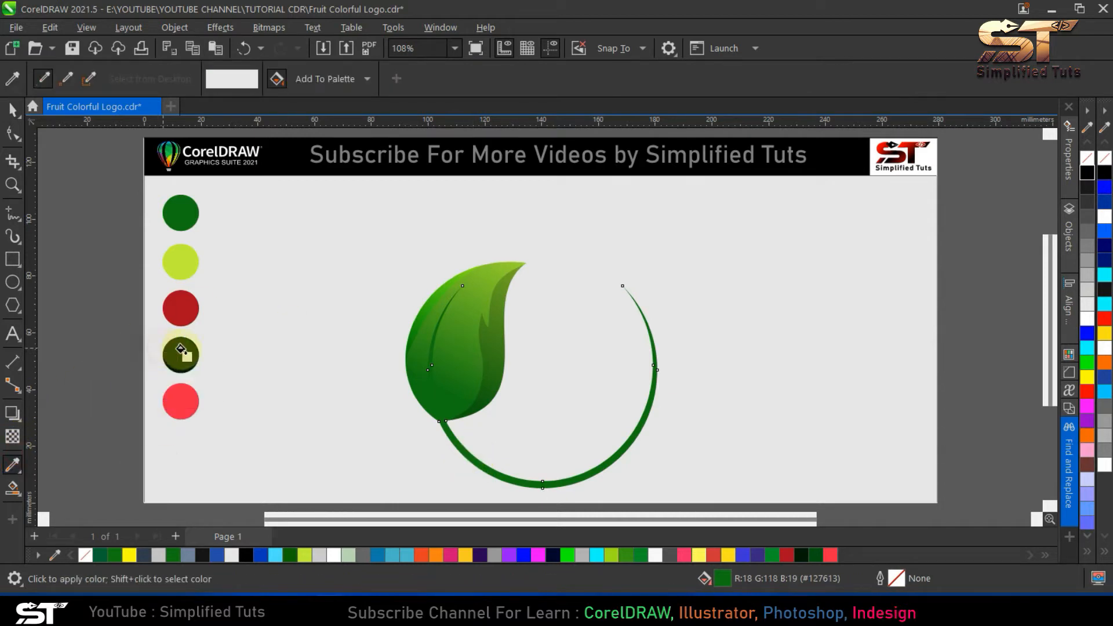
key(space)
click(12, 464)
click(180, 351)
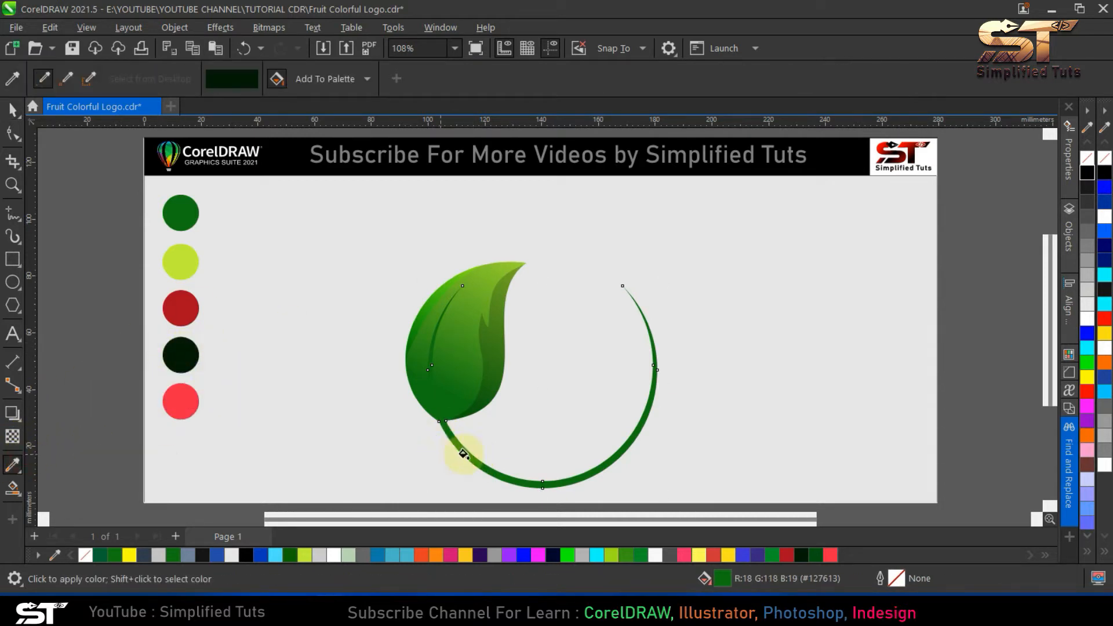
click(460, 448)
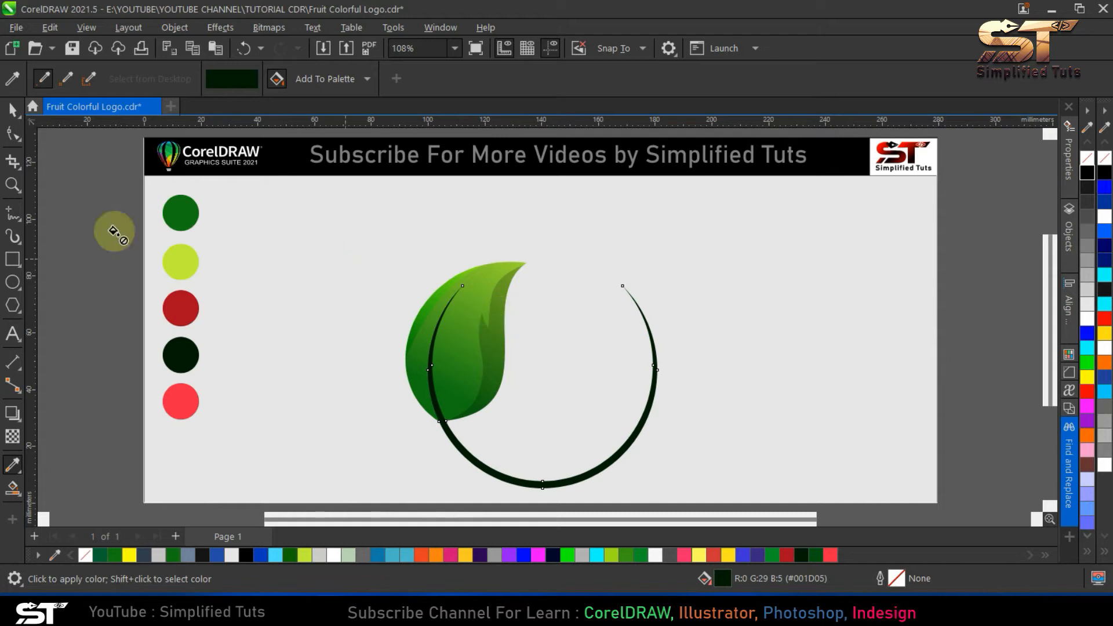
key(space)
click(555, 335)
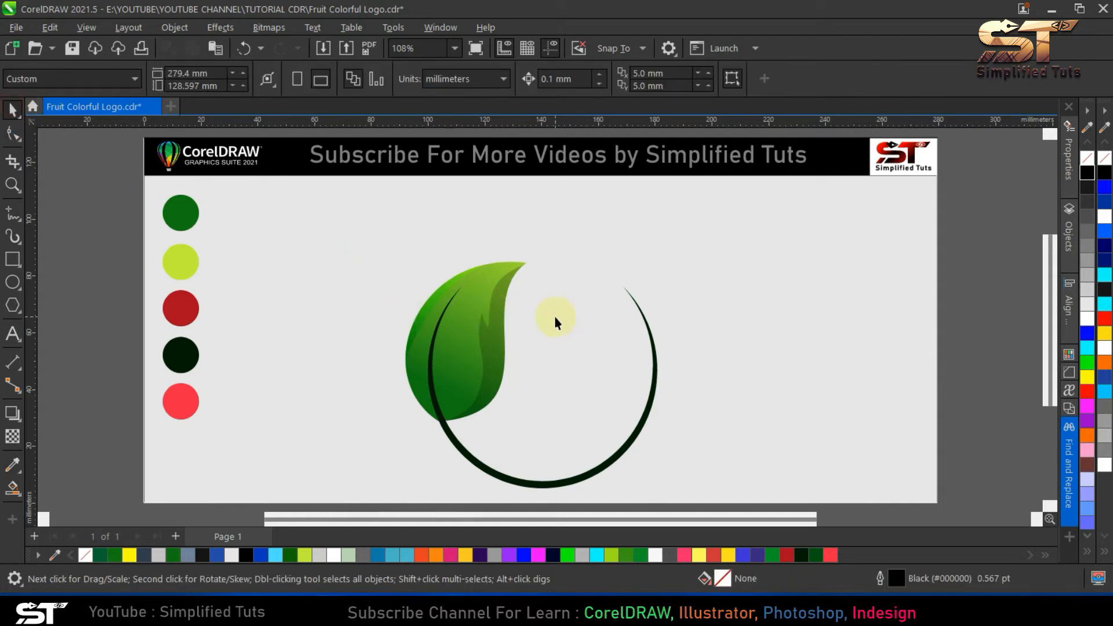
click(13, 215)
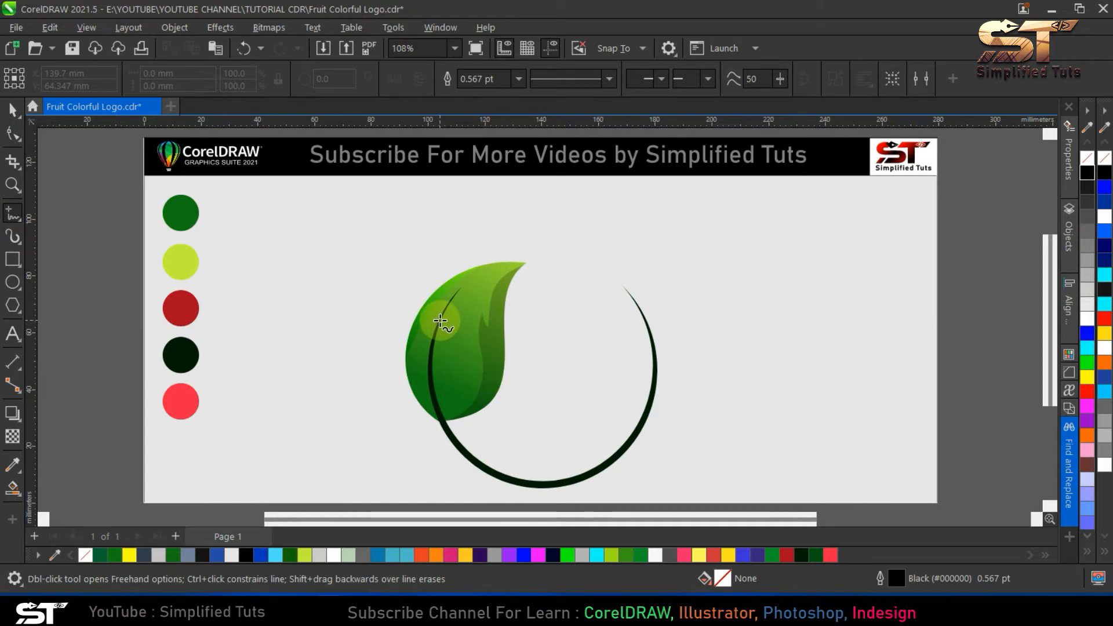
scroll(440, 320, up, 5)
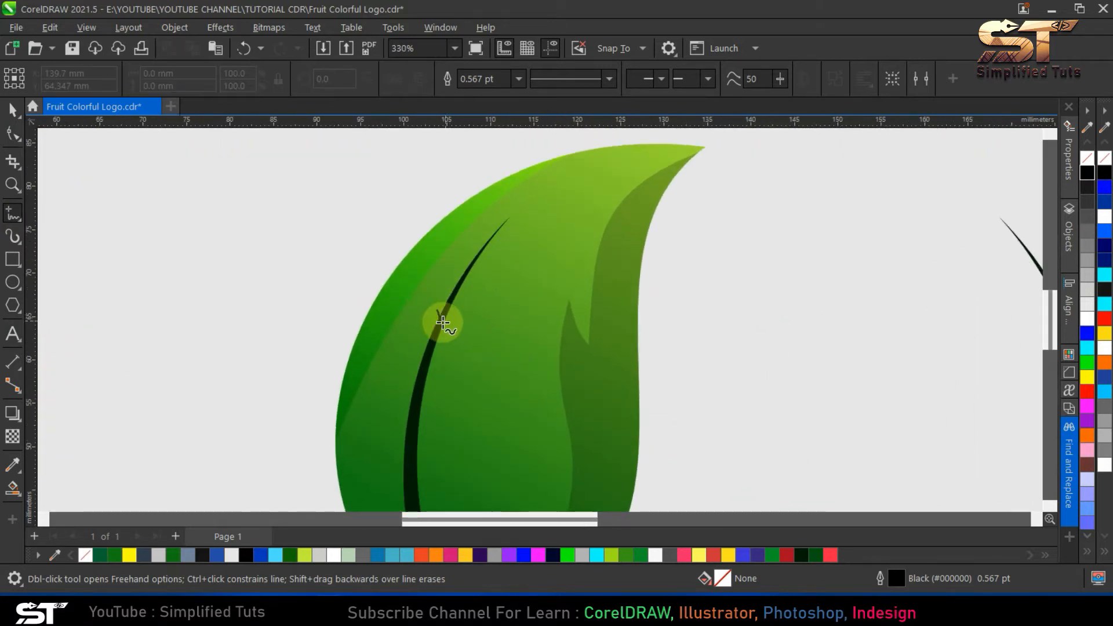
click(13, 111)
drag(316, 266, 462, 355)
key(Delete)
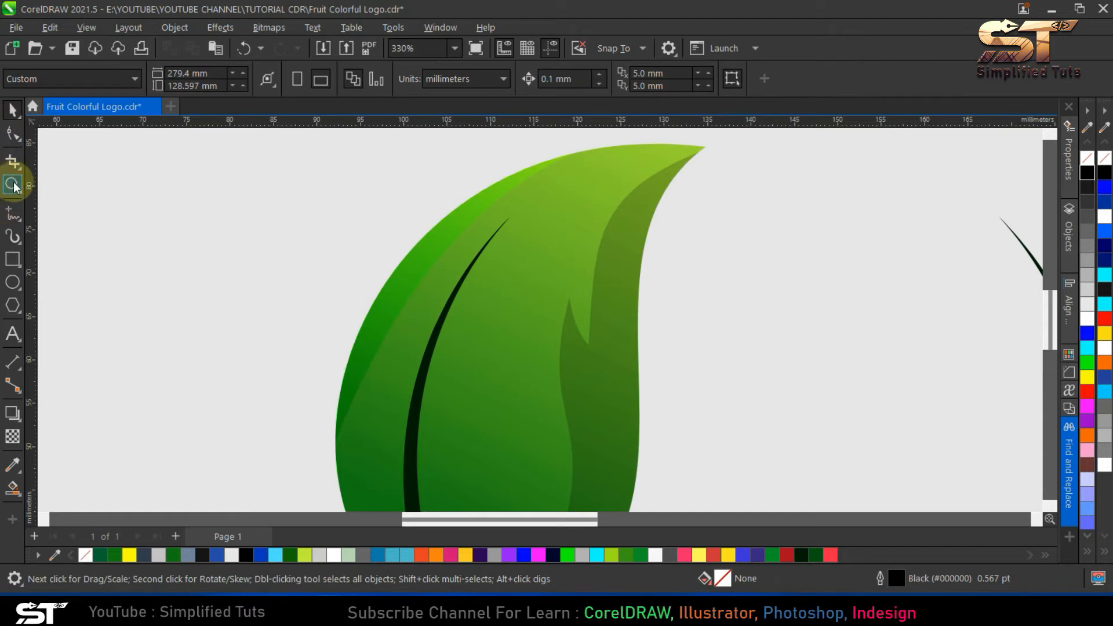
- Draw a narrow closed three-node twig about 9 mm tall, starting from the upper stem inside the leaf
click(13, 214)
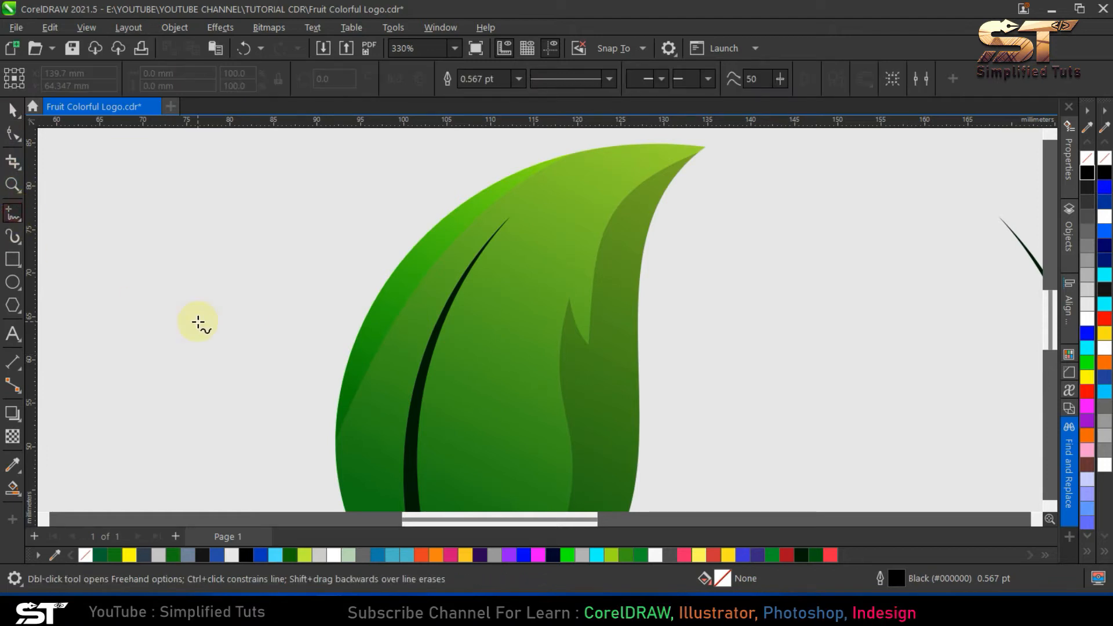
click(439, 327)
click(441, 270)
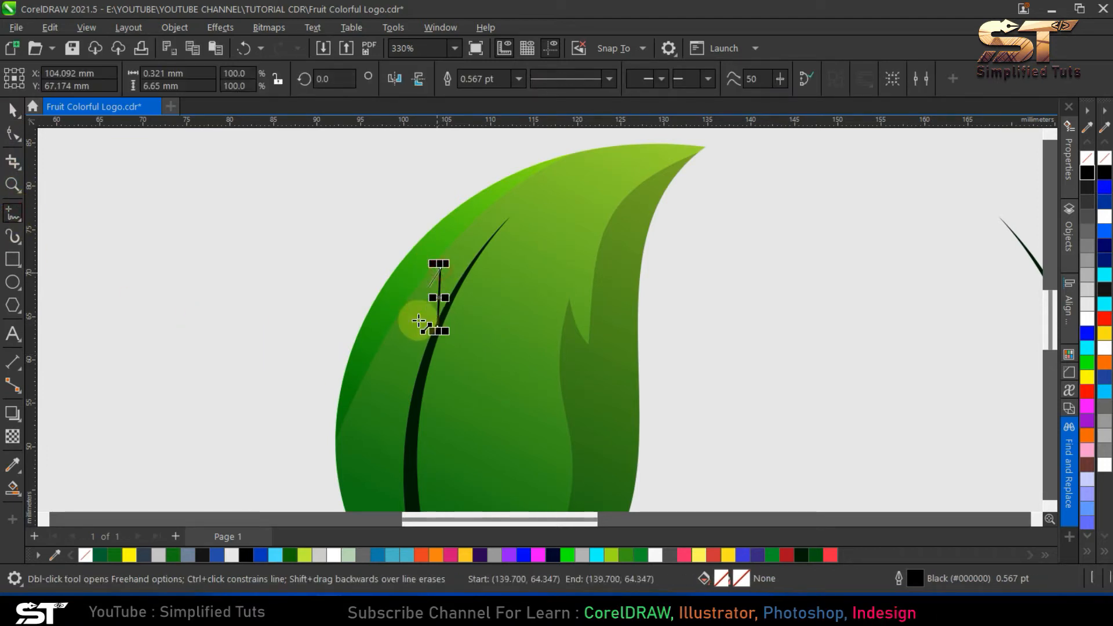
click(429, 347)
- Bend the twig's two long sides into leftward arcs, refine its inner curve against the stem and deselect it
key(F10)
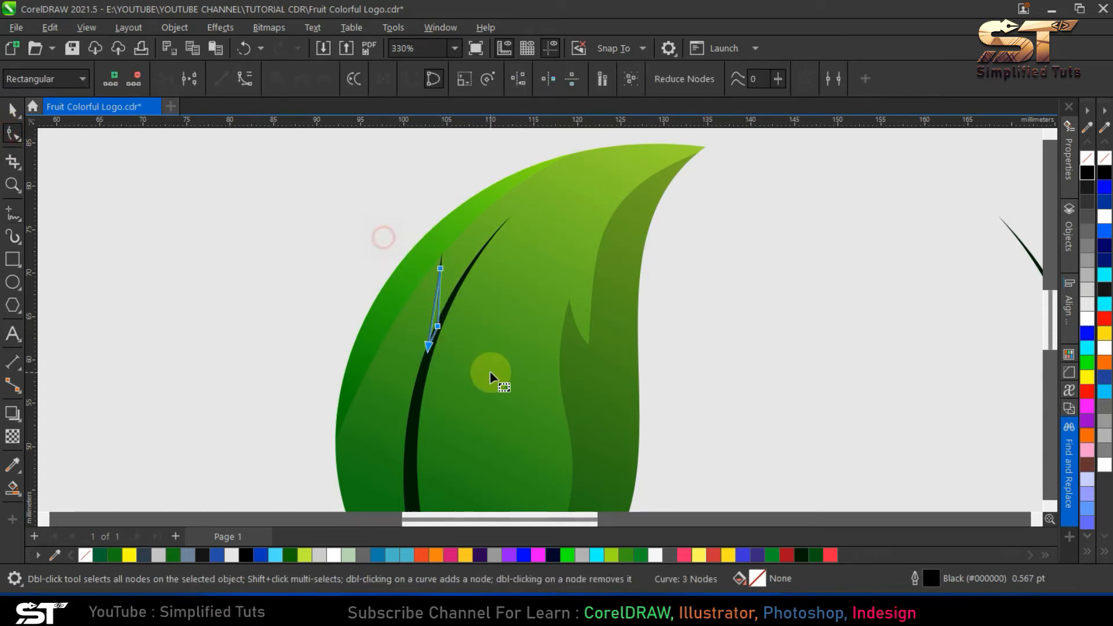
drag(436, 311, 429, 307)
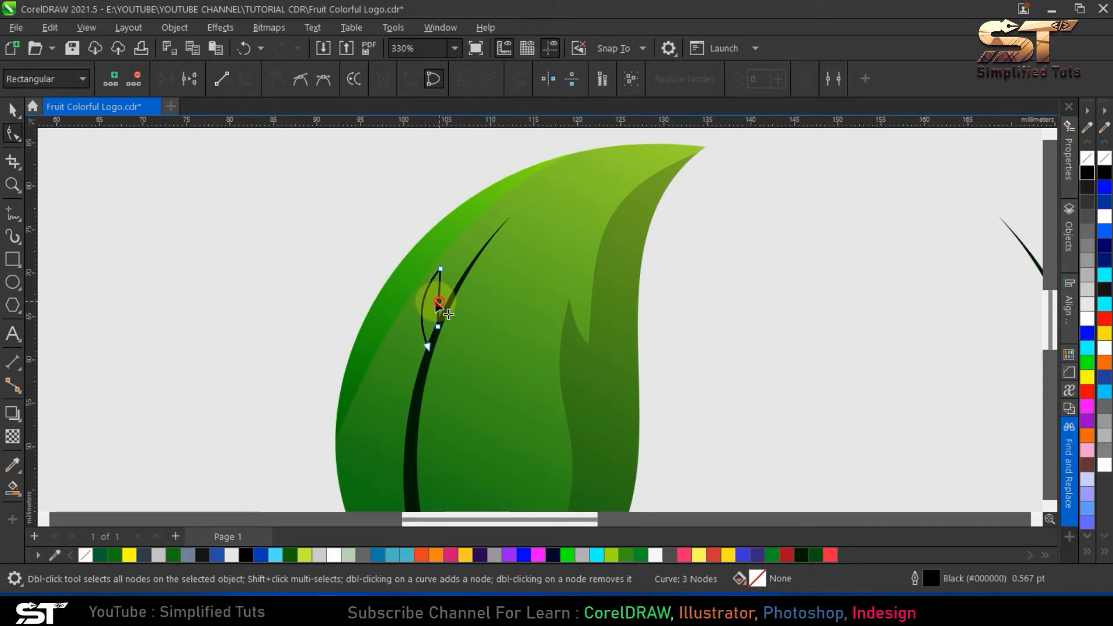
scroll(438, 334, up, 2)
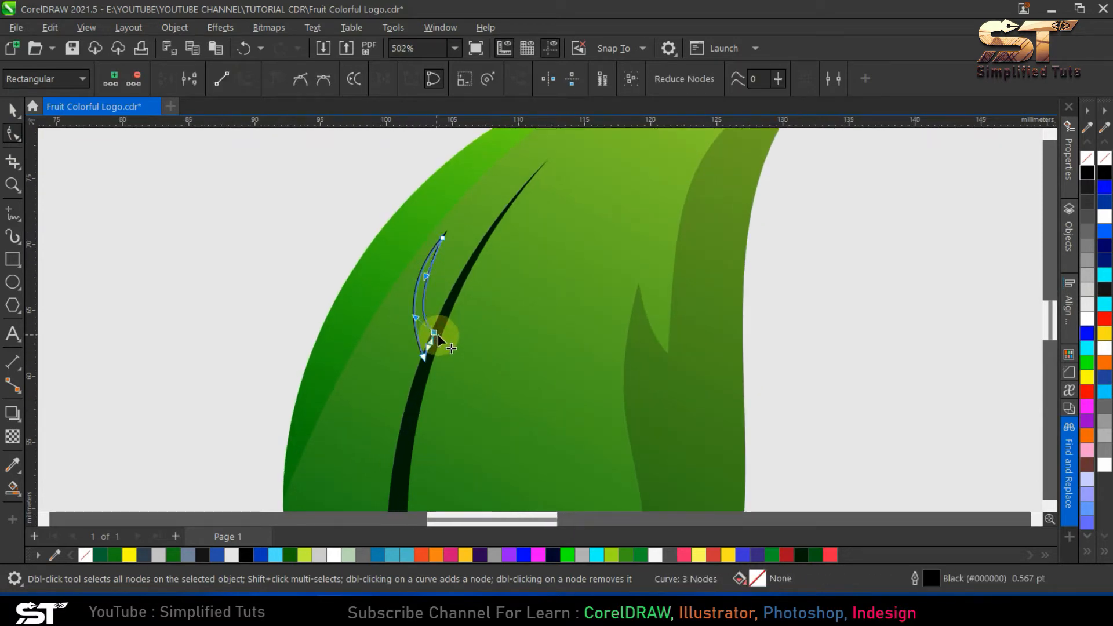
click(436, 327)
click(427, 313)
drag(425, 290, 429, 291)
click(13, 111)
click(203, 203)
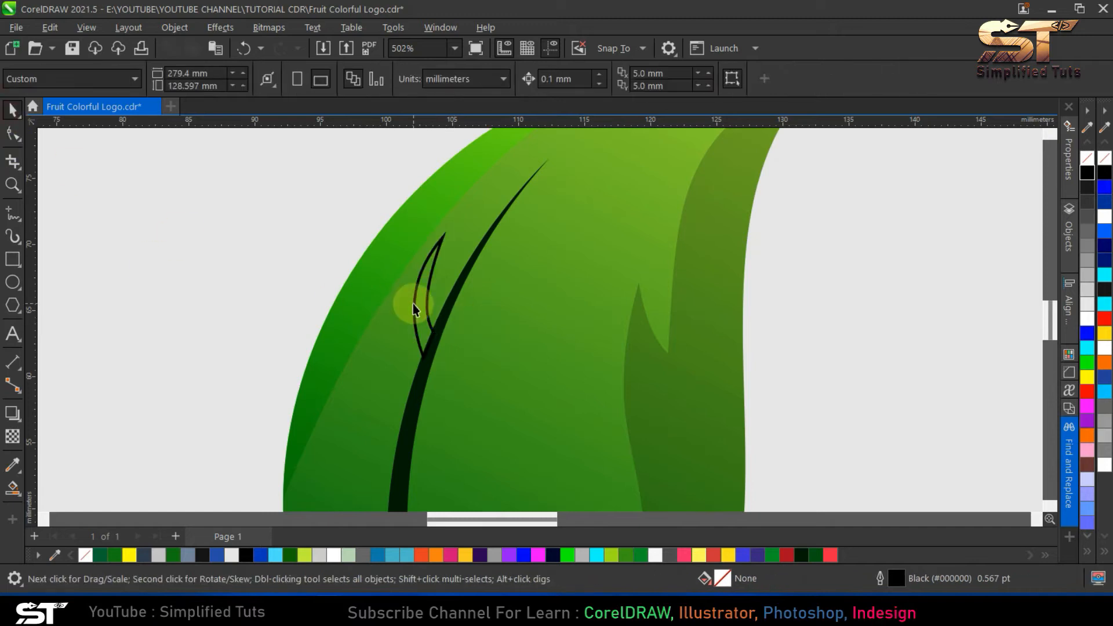
- Fill the twig with the dark green sampled from the stem (#001D05) and remove its outline
click(413, 304)
click(819, 554)
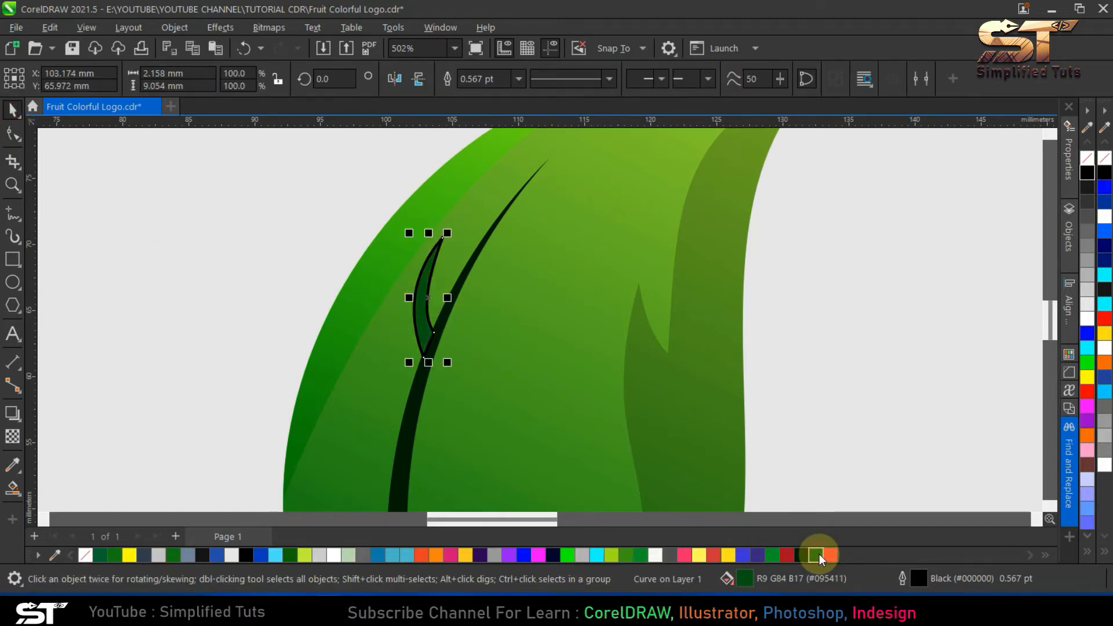
click(13, 465)
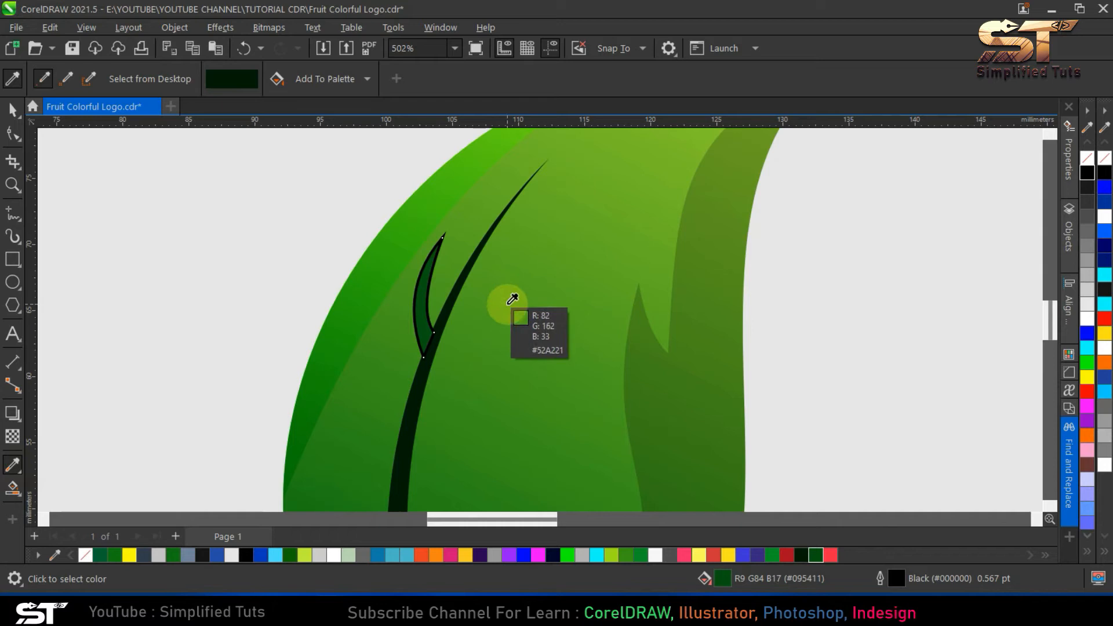
click(449, 305)
click(419, 316)
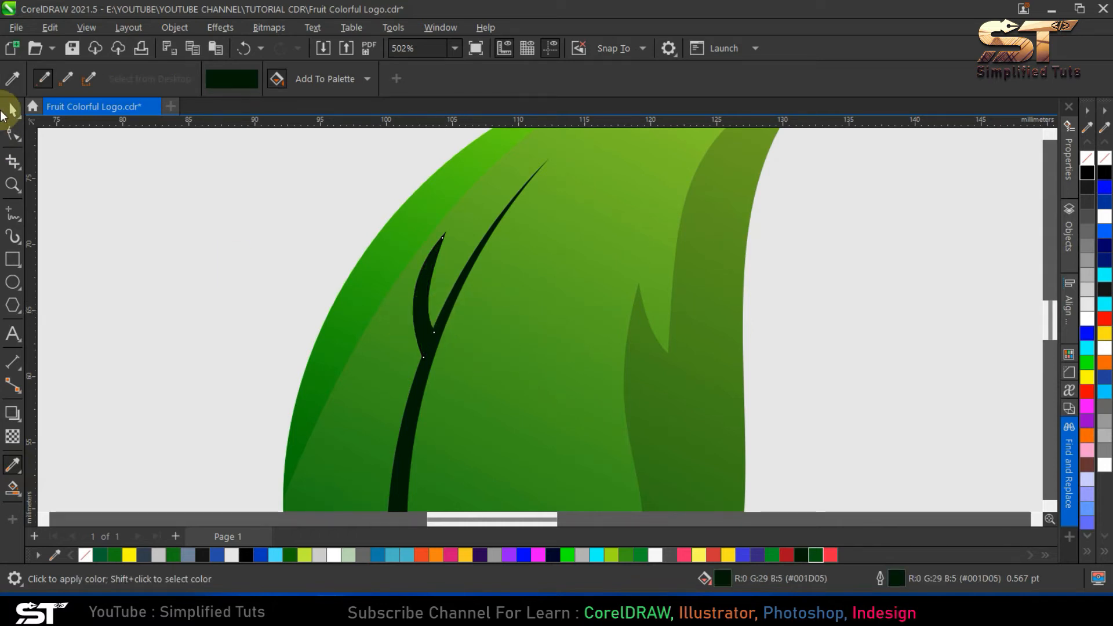
click(8, 110)
scroll(414, 294, down, 5)
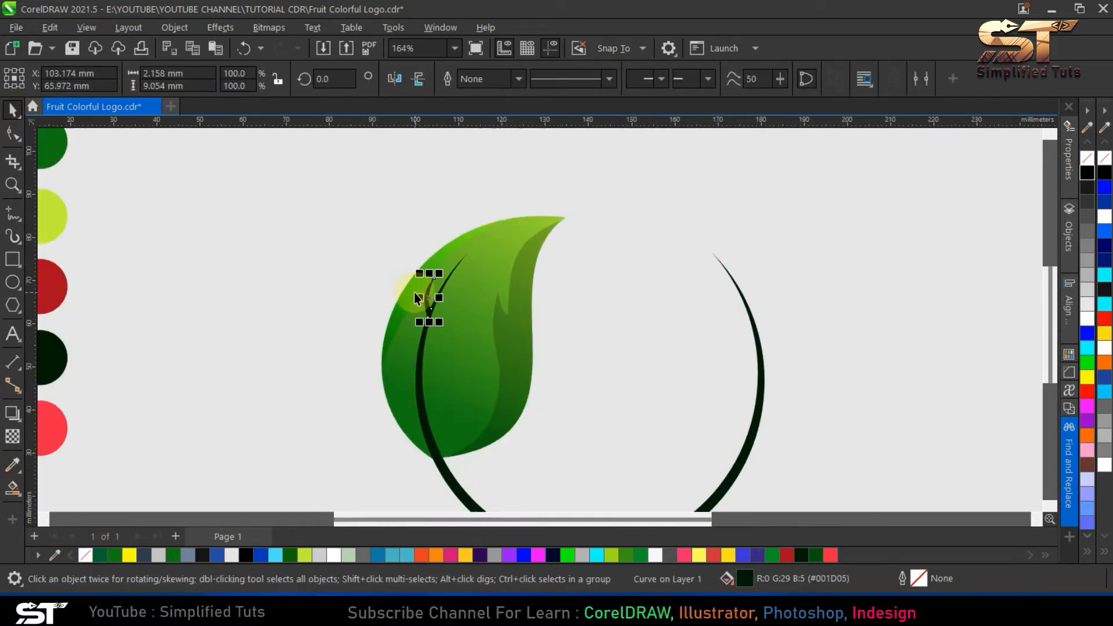
scroll(433, 336, up, 3)
key(ctrl+a)
scroll(433, 336, down, 3)
key(Escape)
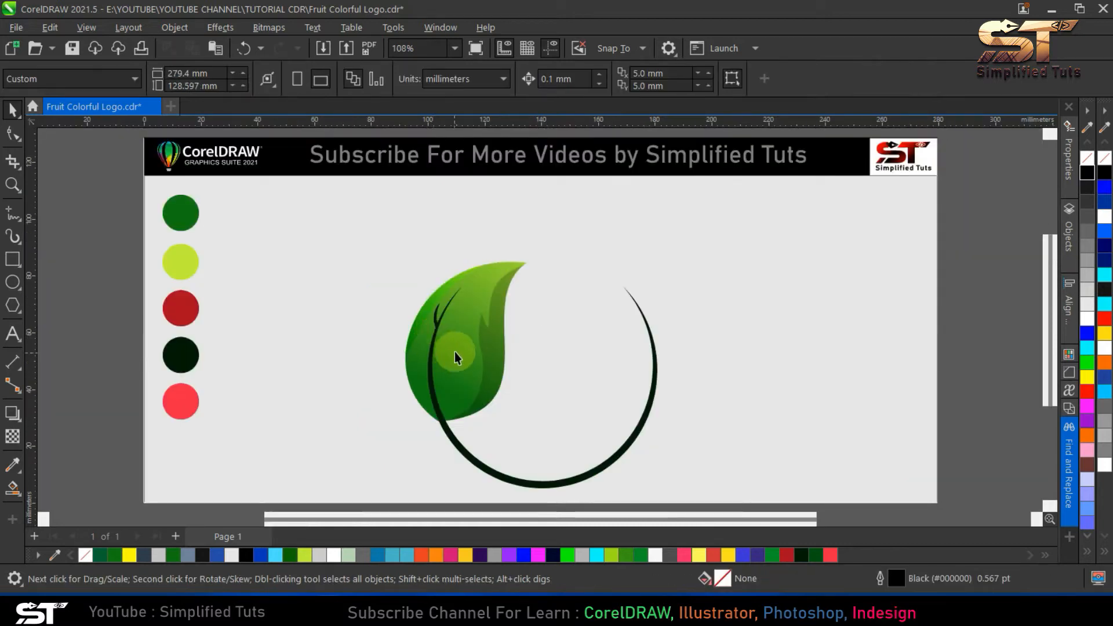
- Copy the twig lower down the stem and angle the copy so it branches off to the right
click(436, 323)
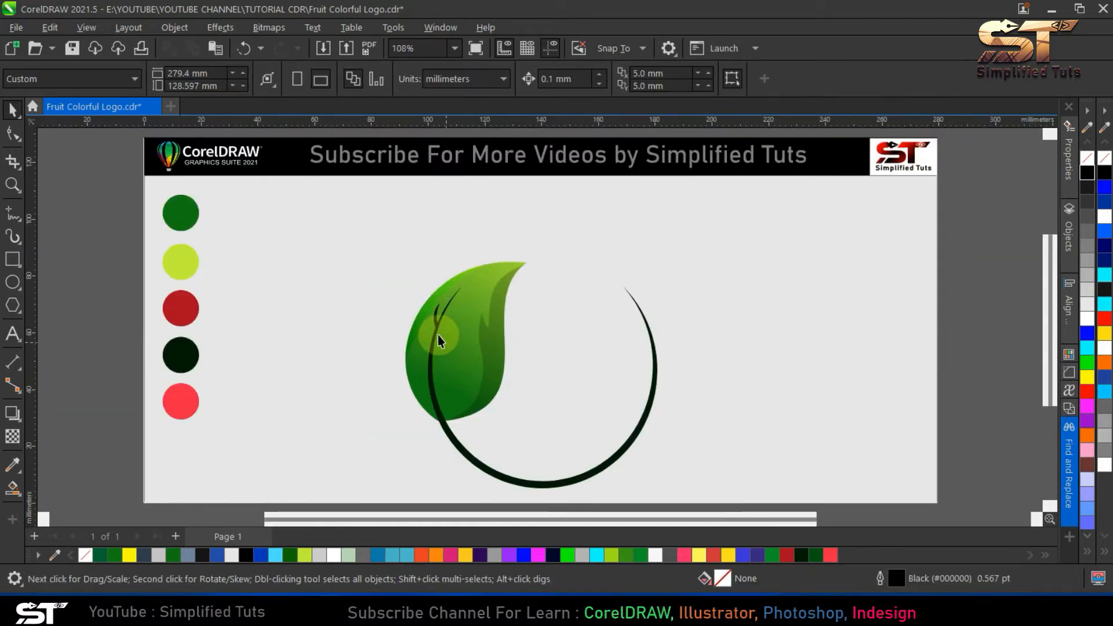
scroll(436, 336, up, 3)
click(439, 382)
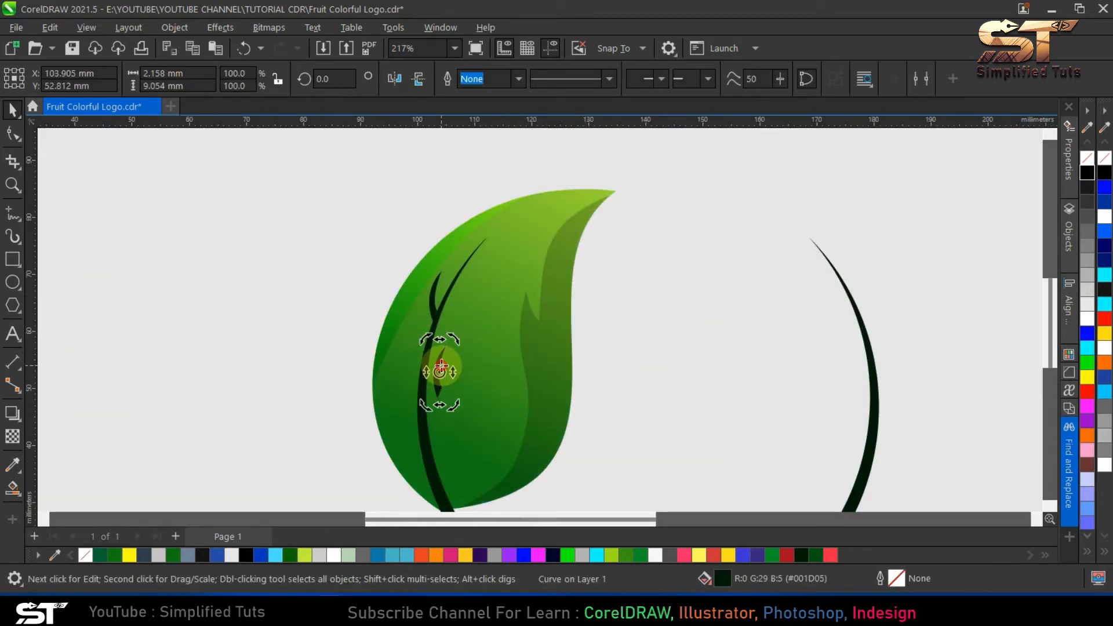
click(440, 364)
- Add a branch copy of about 4.7 by 8.8 mm opposite on the stem's left side, rotated to about 36.8 degrees
mouse_move(426, 372)
mouse_down()
mouse_move(468, 372)
mouse_move(438, 367)
mouse_move(465, 330)
mouse_move(410, 359)
mouse_up()
key(ctrl+z)
key(Escape)
right_click(411, 360)
click(404, 366)
drag(381, 329, 387, 324)
drag(406, 371, 418, 370)
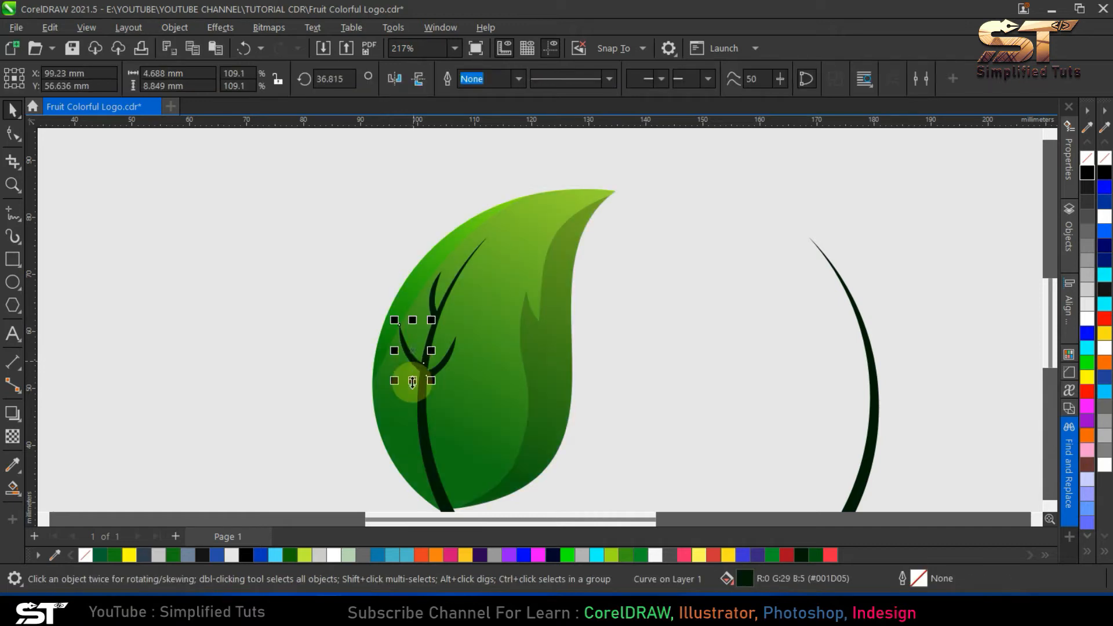
key(Escape)
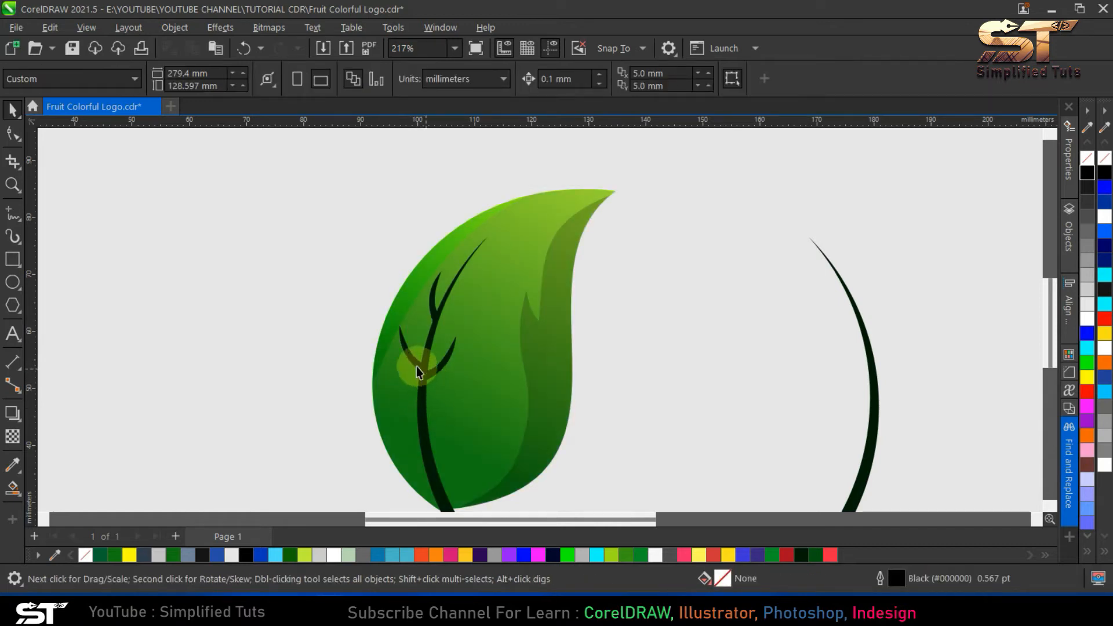
- Place another branch copy lower on the stem's right side and reshape its nodes to about 7.5 by 8.2 mm
click(417, 369)
mouse_move(445, 366)
mouse_down()
mouse_move(446, 415)
mouse_move(466, 375)
mouse_up()
click(13, 134)
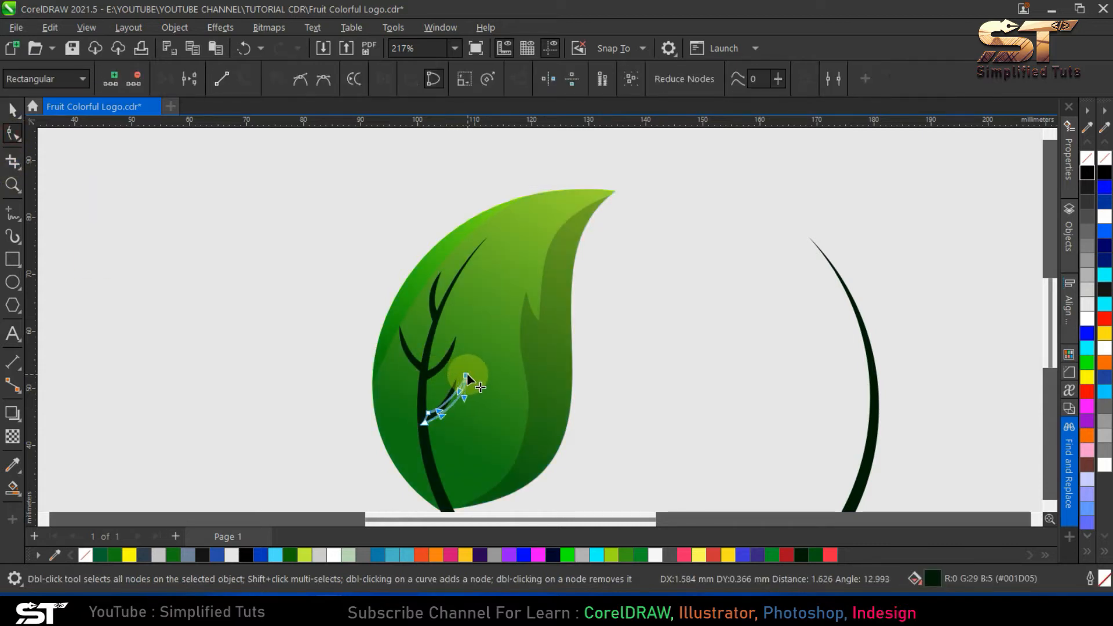
scroll(440, 415, up, 4)
drag(351, 457, 348, 451)
drag(372, 399, 357, 416)
click(503, 308)
mouse_move(503, 307)
mouse_down()
mouse_move(509, 317)
mouse_move(499, 321)
mouse_up()
drag(348, 400, 415, 408)
drag(533, 312, 550, 318)
key(space)
scroll(532, 347, down, 2)
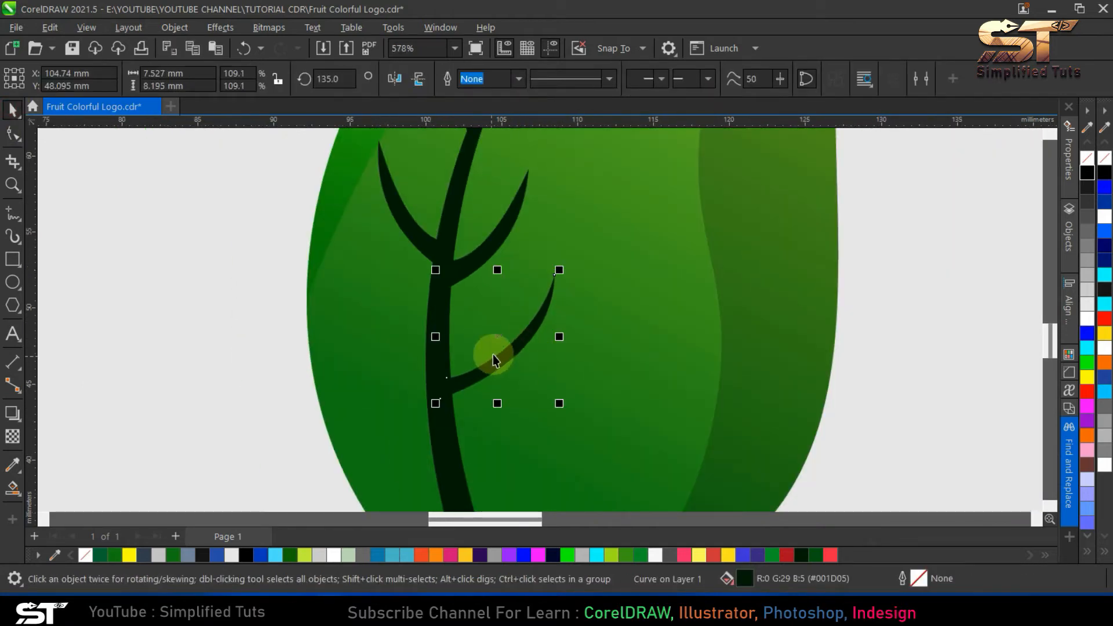
- Add a mirrored copy of the lower right branch at the same height on the stem's left side
scroll(494, 345, up, 1)
key(space)
drag(557, 322, 418, 336)
click(12, 109)
click(454, 326)
click(526, 345)
right_click(418, 336)
drag(378, 378, 414, 390)
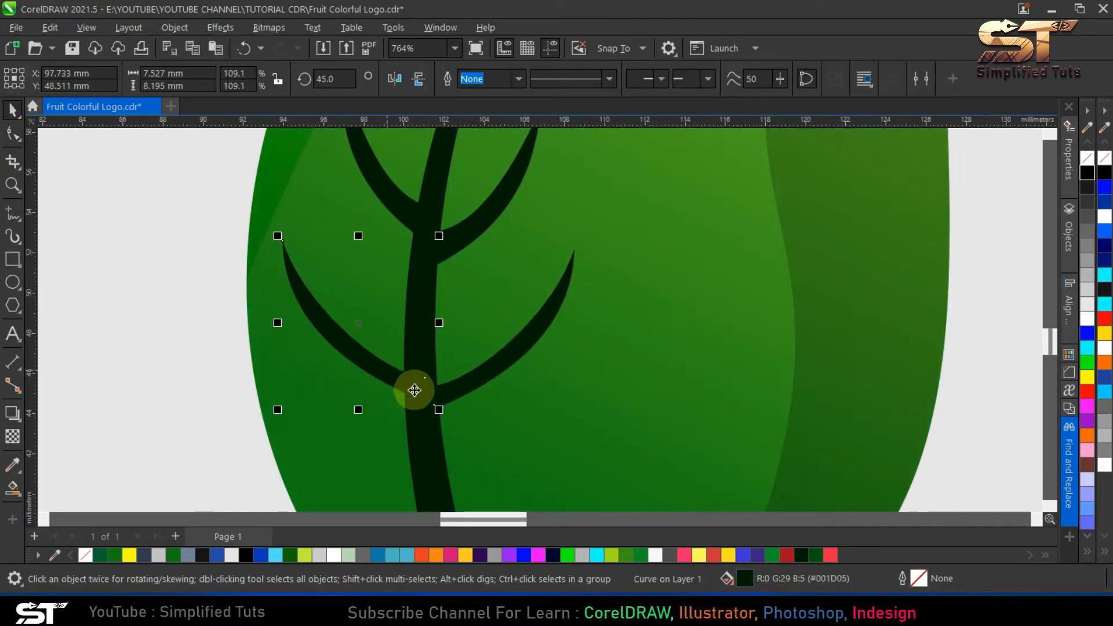
key(Escape)
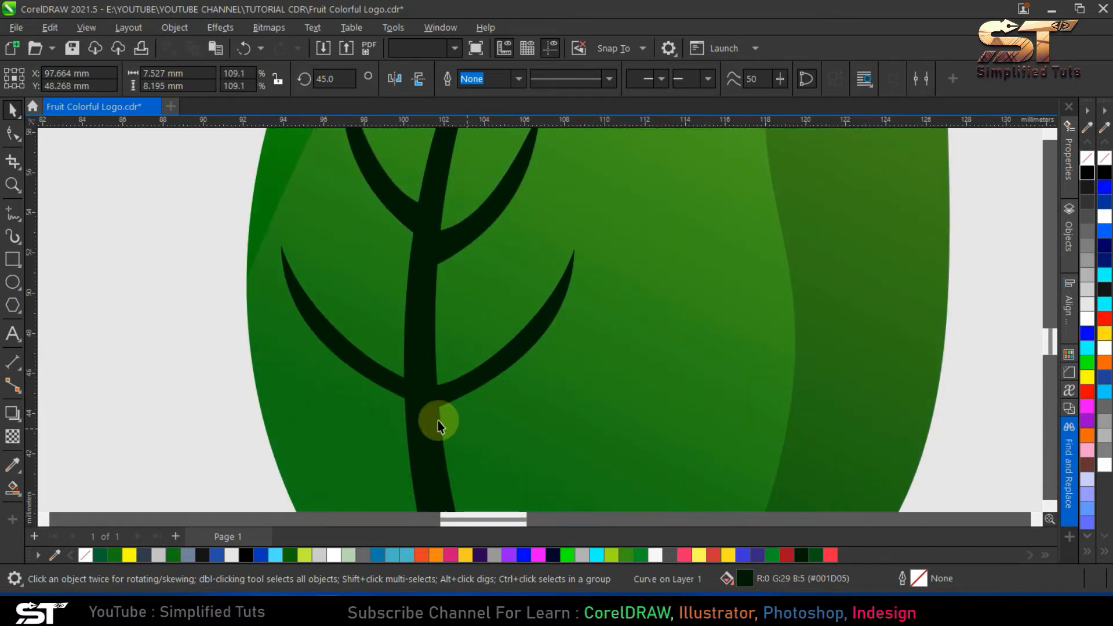
- Rotate the lower left branch to about 40.9 degrees and set its base against the stem
scroll(382, 371, down, 4)
scroll(382, 371, up, 4)
click(355, 370)
click(356, 370)
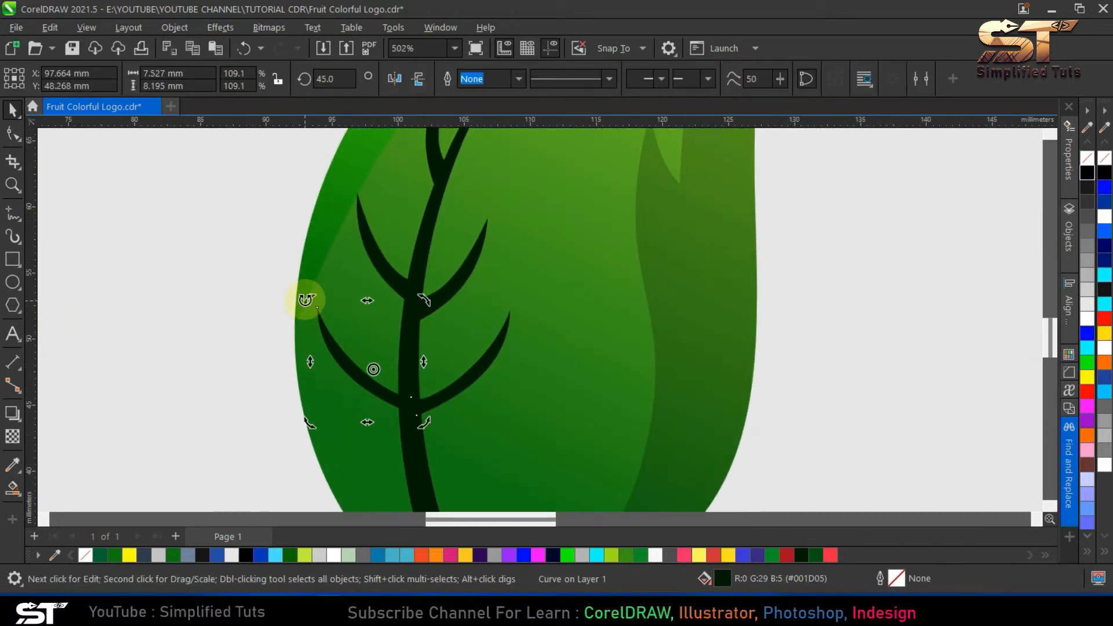
drag(313, 295, 314, 294)
scroll(369, 394, up, 2)
drag(368, 383, 370, 380)
key(Escape)
scroll(378, 385, down, 4)
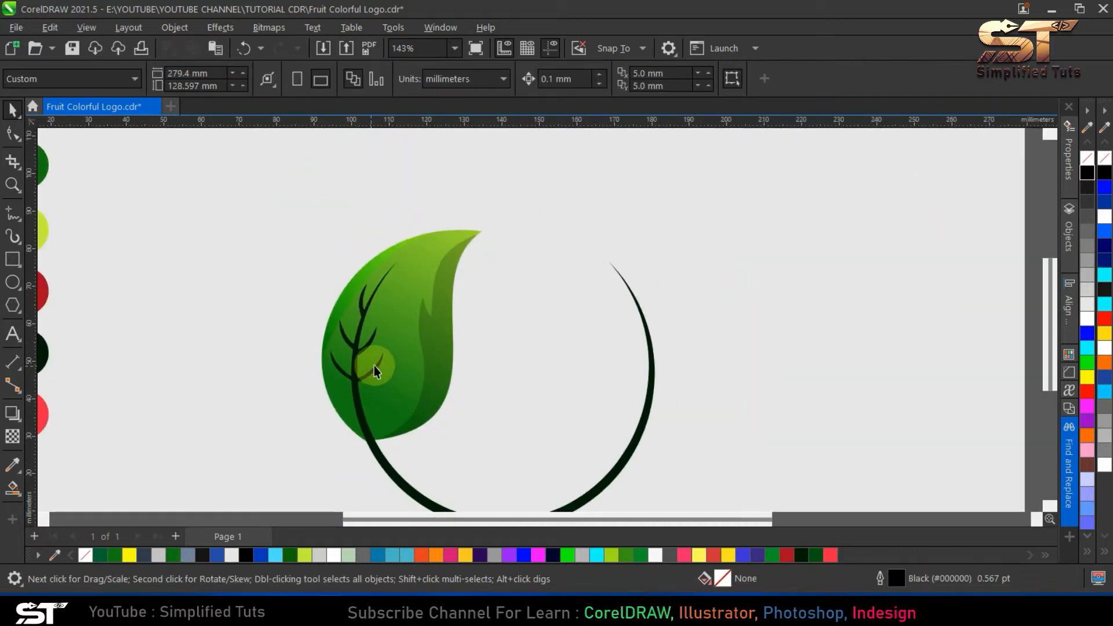
- Rotate the upper left branch to about 31.1 degrees and adjust its position on the stem
scroll(372, 360, up, 3)
click(377, 348)
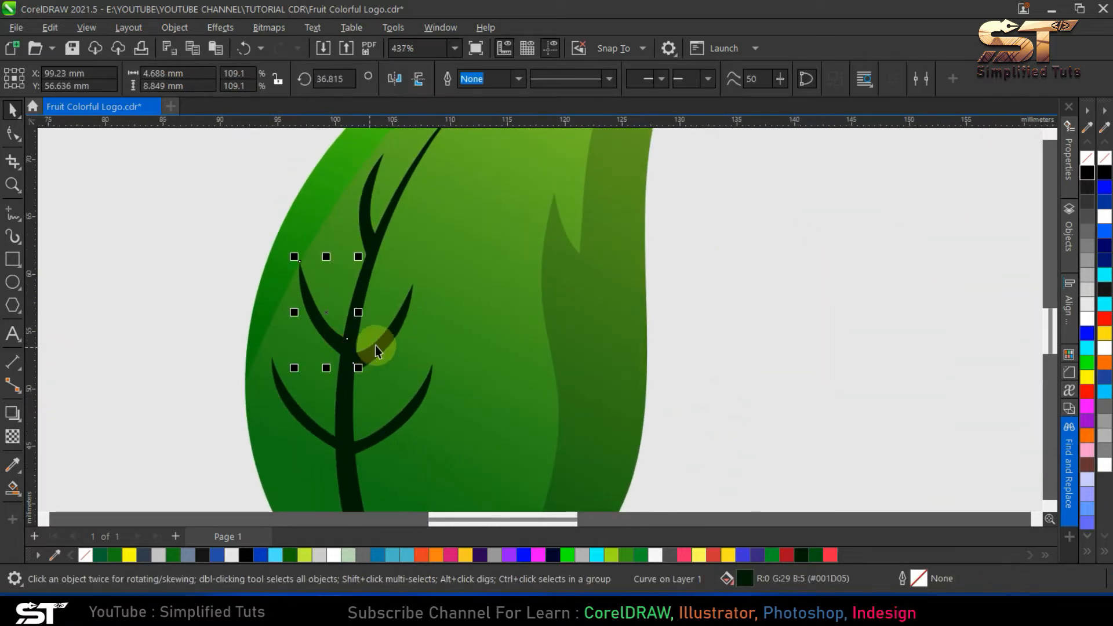
click(427, 277)
drag(421, 254, 426, 262)
key(Escape)
- Move the two lower branches together slightly down the stem
click(379, 349)
click(378, 447)
click(378, 436)
shift+click(319, 432)
drag(376, 442, 377, 448)
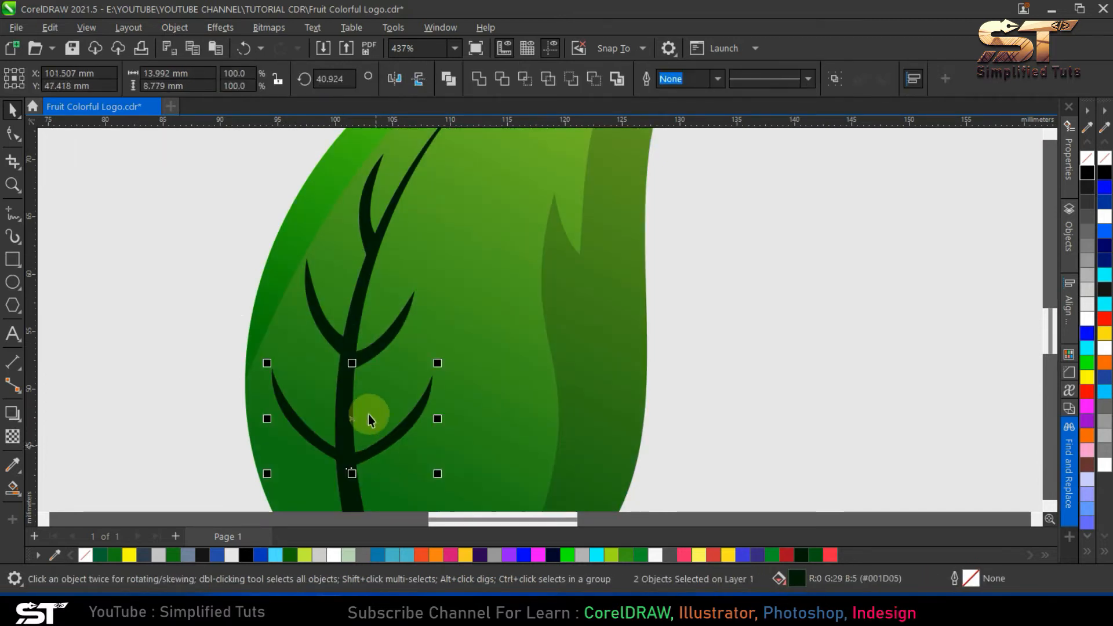
key(Escape)
scroll(348, 363, down, 2)
scroll(429, 400, down, 2)
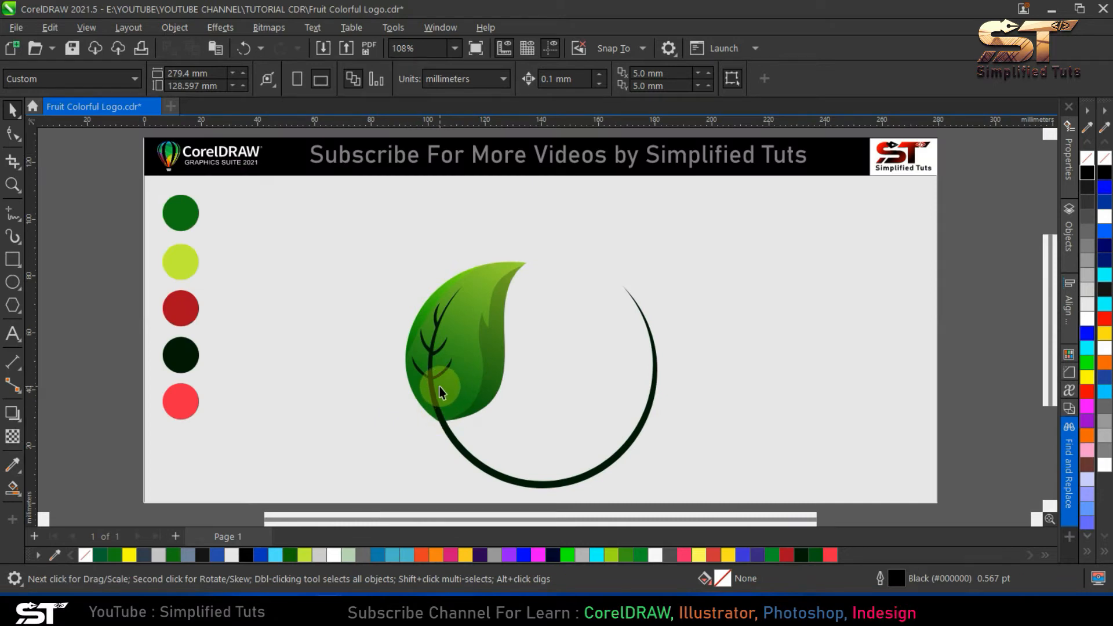
- Thicken the bases of both lower branches by shifting their bottom base nodes downward
scroll(440, 399, up, 4)
click(423, 319)
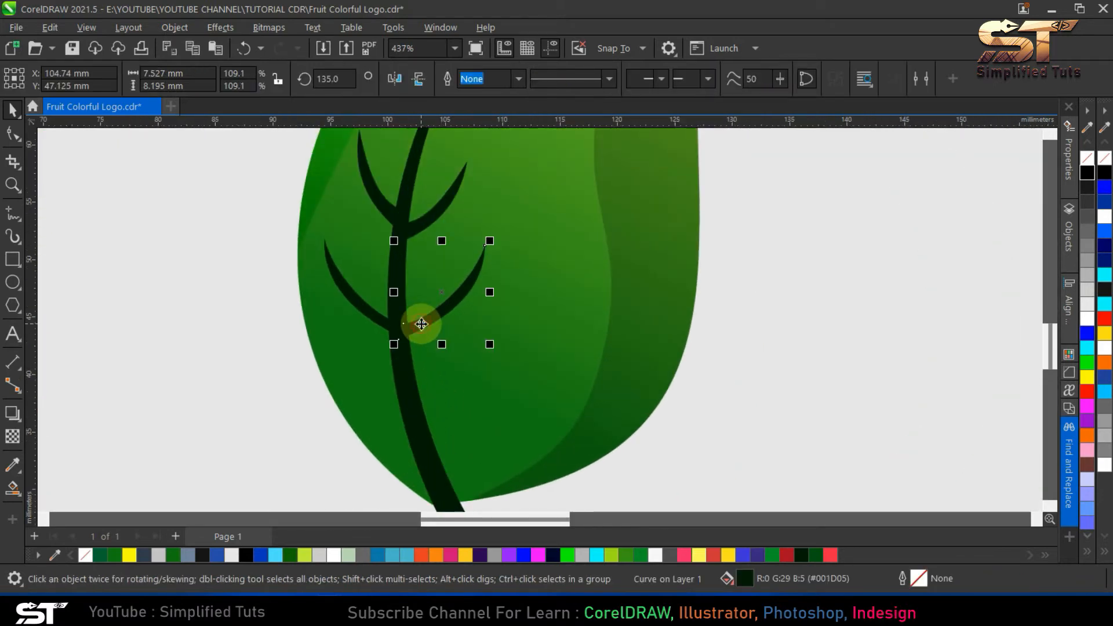
click(13, 135)
scroll(496, 332, up, 2)
click(336, 313)
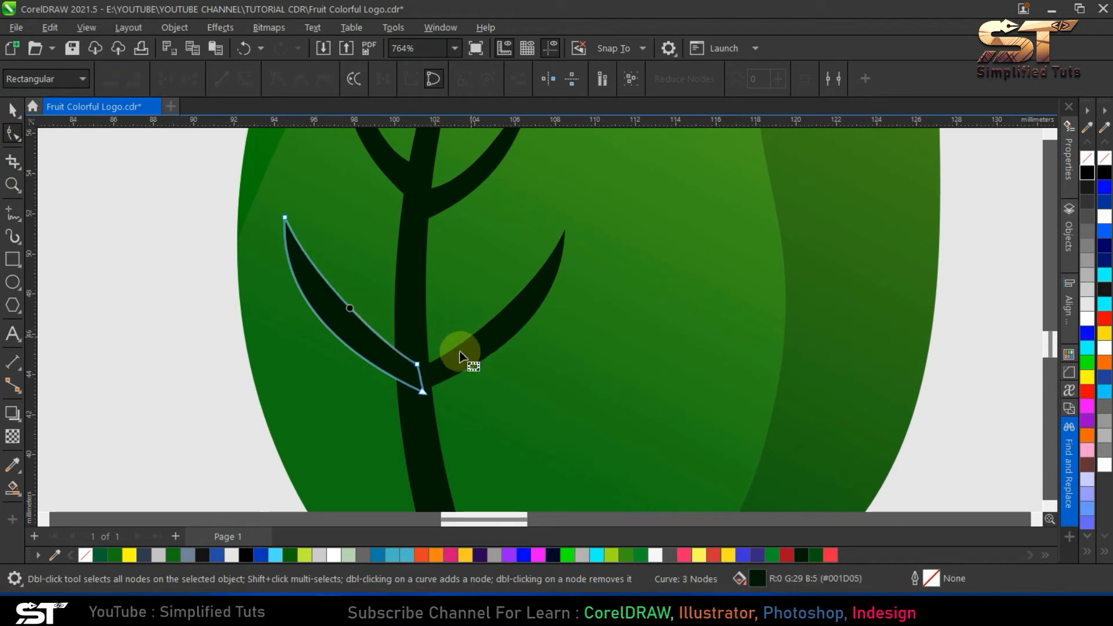
drag(422, 392, 419, 400)
click(446, 372)
key(ctrl+z)
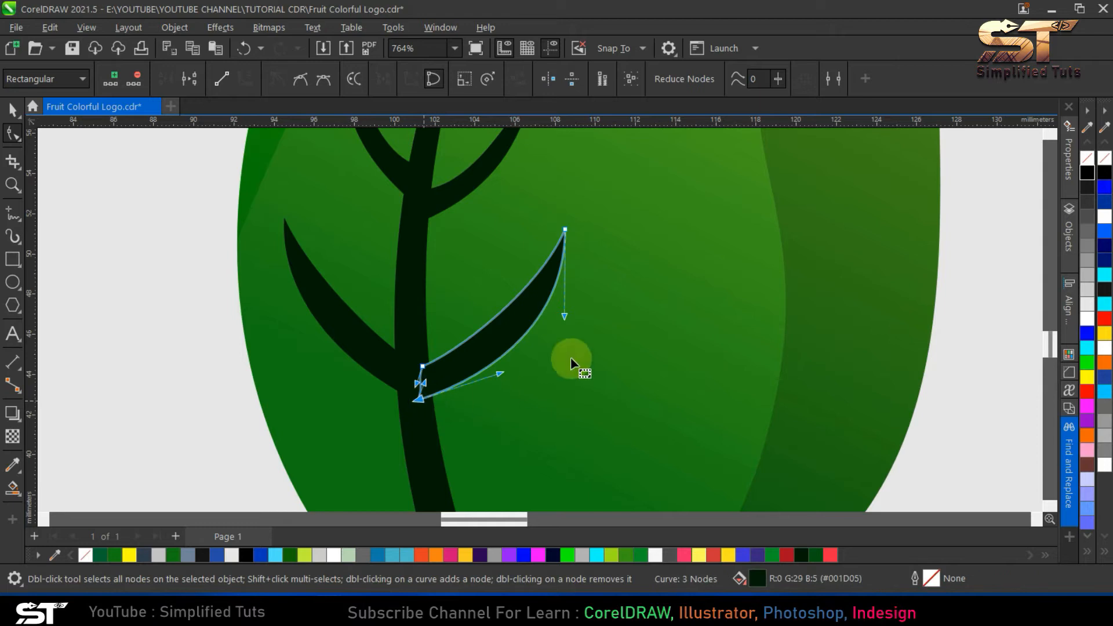
- Move both thickened lower branches further down the stem
click(11, 109)
scroll(235, 274, down, 1)
click(358, 314)
shift+click(283, 307)
drag(346, 321, 350, 371)
key(ctrl+a)
key(shift+F2)
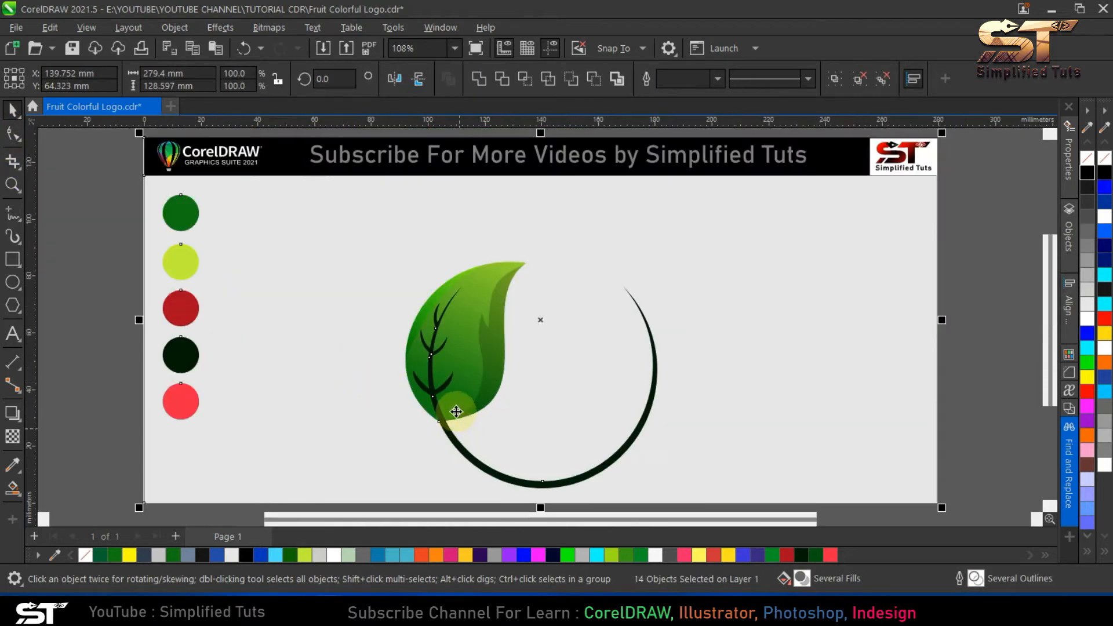
- Try to stretch the lower right branch sideways, and undo the change
click(450, 386)
drag(459, 367, 465, 367)
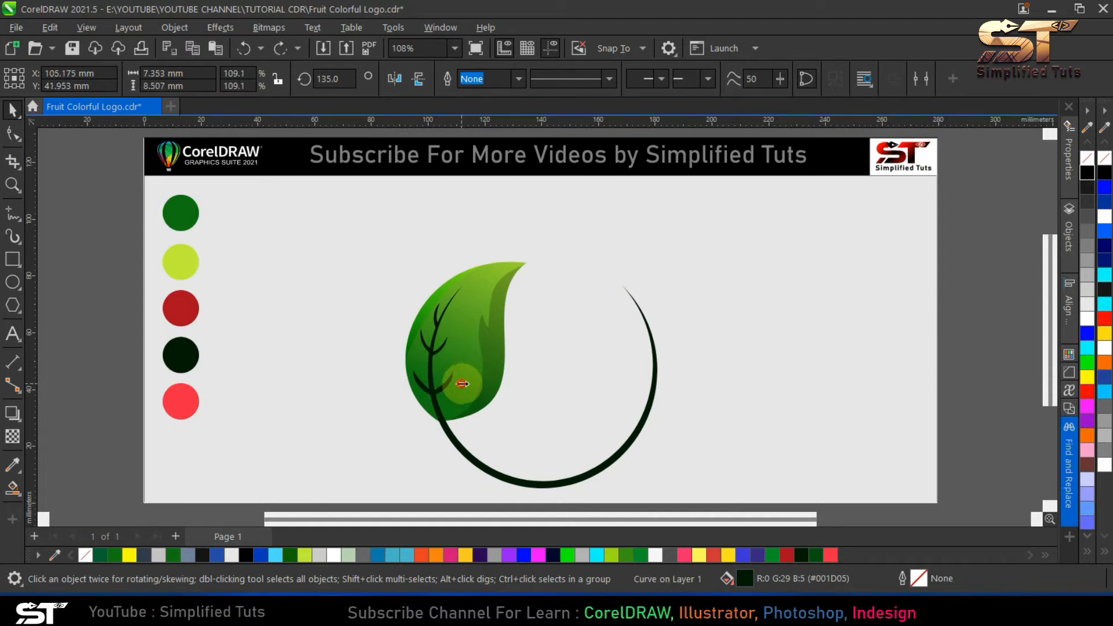
key(ctrl+z)
click(442, 347)
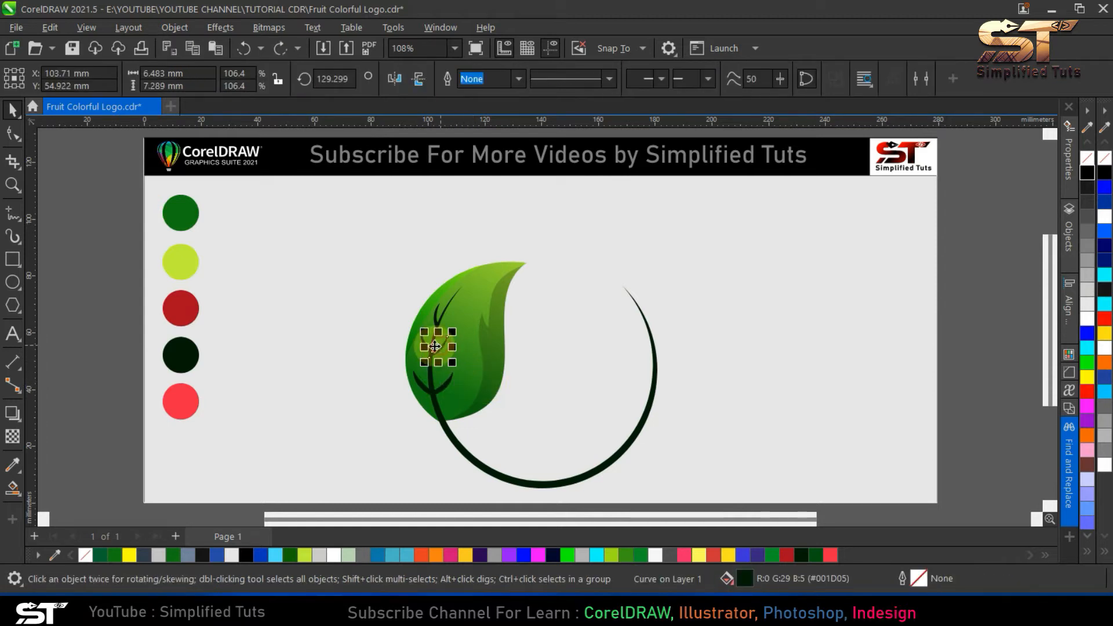
shift+click(424, 338)
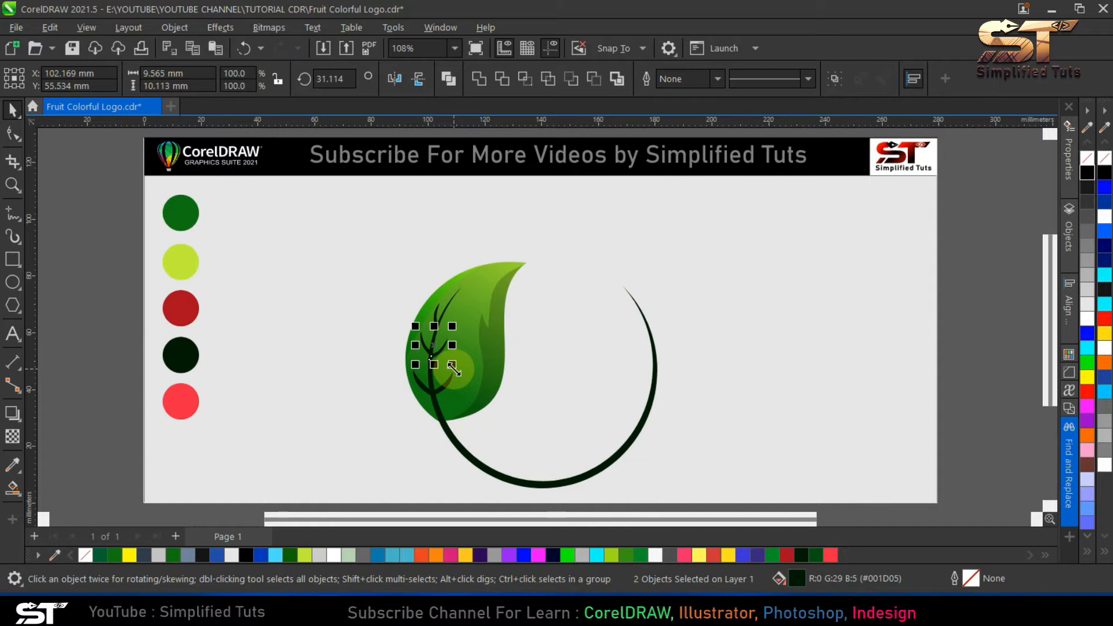
key(Escape)
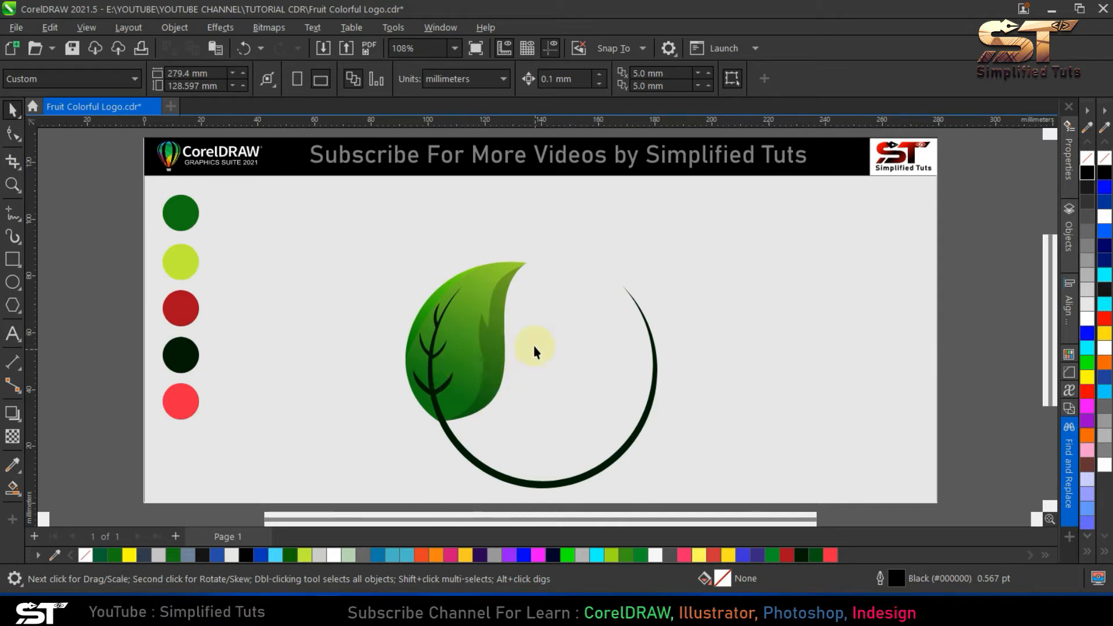
- Delete the upper and lower pairs of copied branches, keeping the stem and its top twig
click(447, 381)
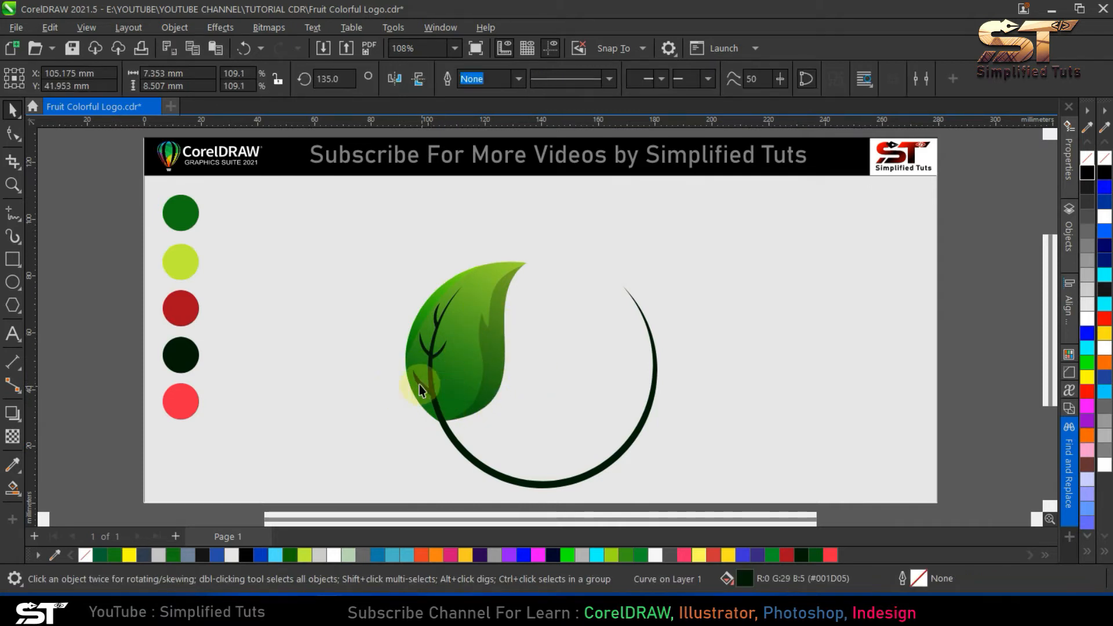
key(Escape)
click(443, 352)
key(Delete)
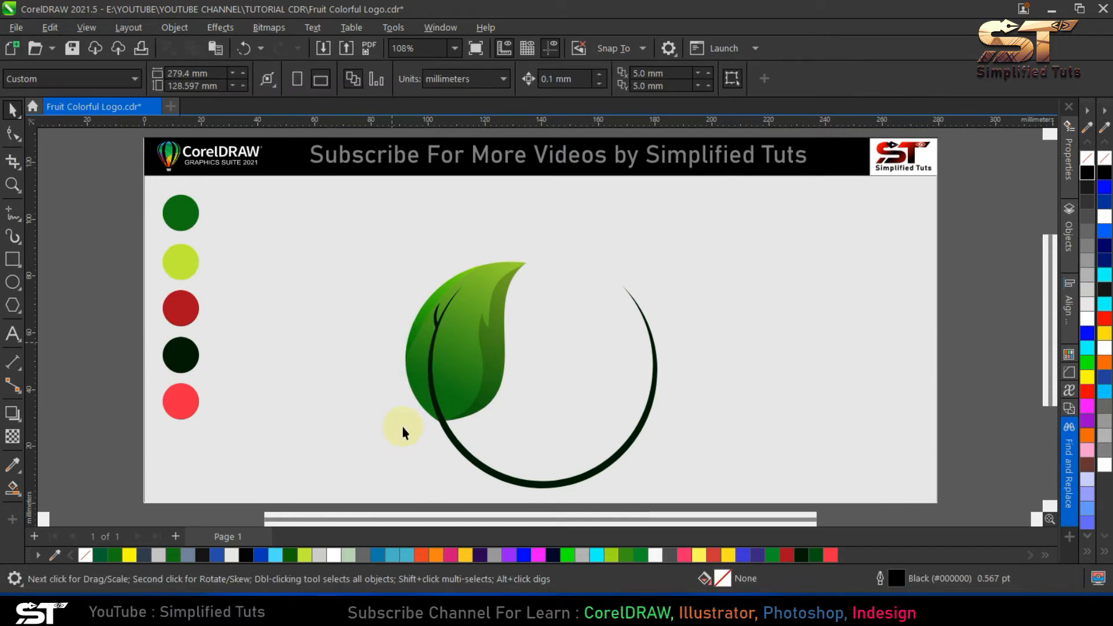
- Draw two narrow closed triangular branches on the stem's right side, about 13 by 11.5 mm and 12.7 by 12 mm
click(13, 213)
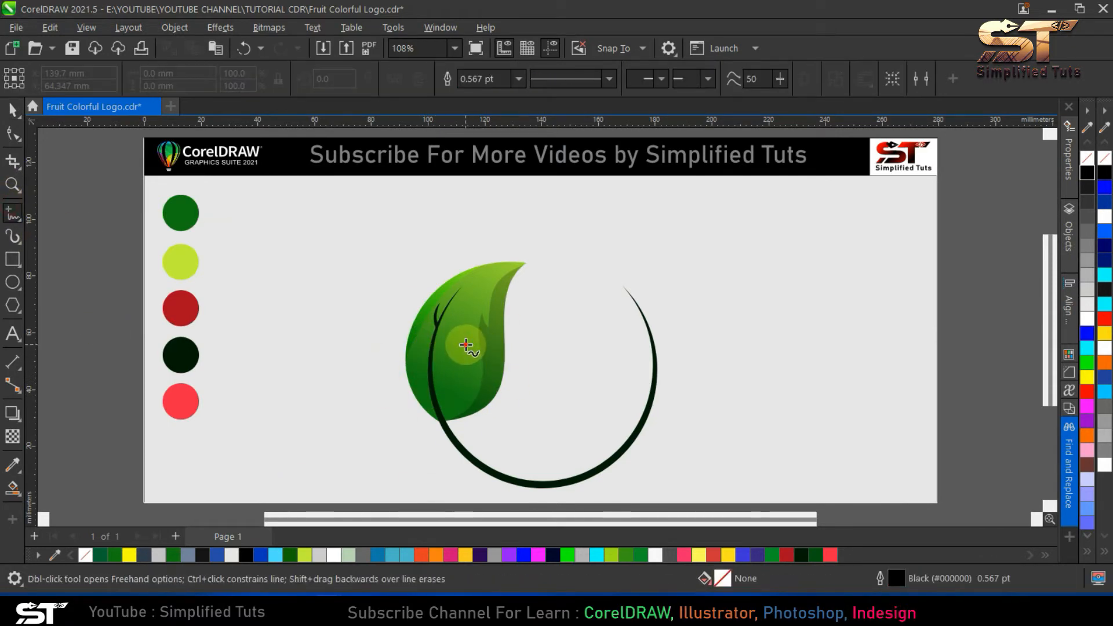
click(466, 345)
click(429, 368)
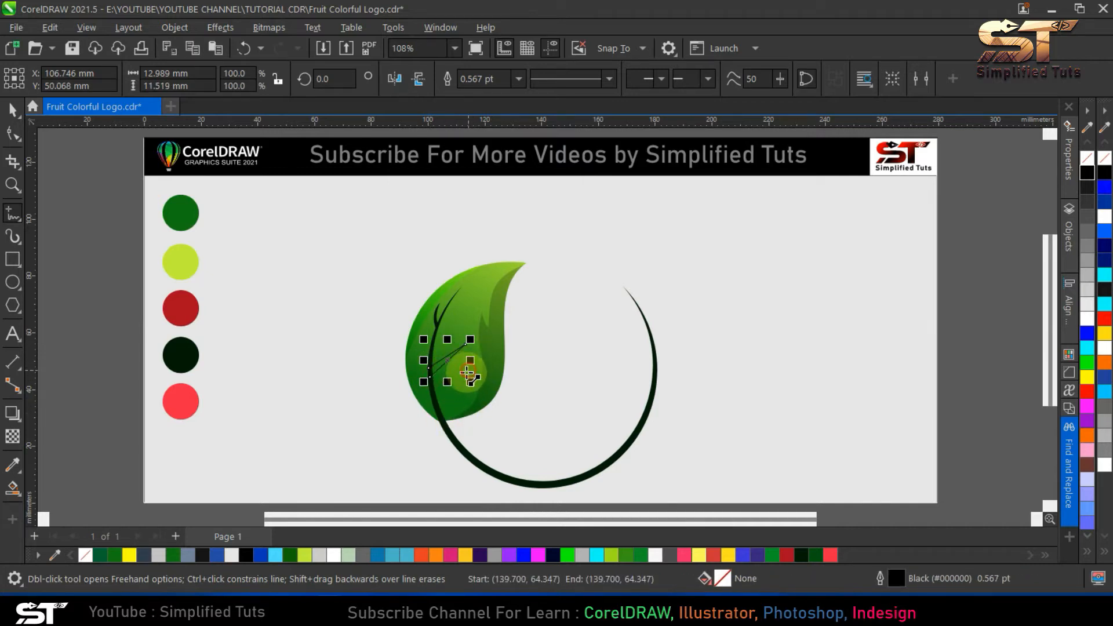
click(468, 371)
double_click(432, 393)
double_click(435, 404)
click(471, 376)
- Draw two narrow closed triangular branches on the stem's left side, the lower one about 8.3 by 12 mm
click(418, 337)
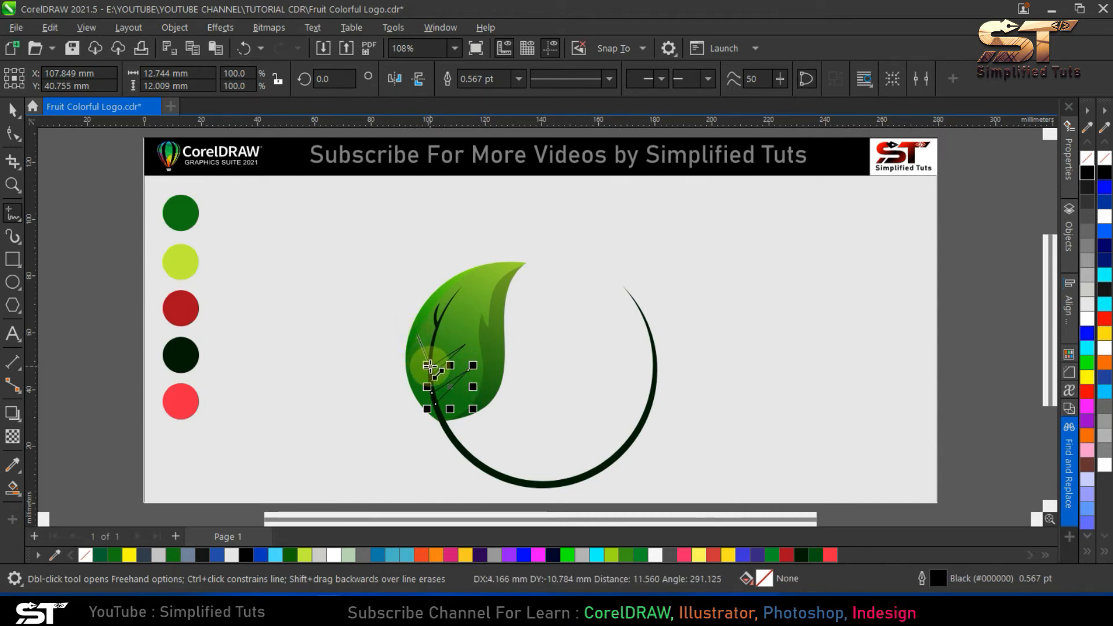
double_click(431, 376)
double_click(432, 385)
click(417, 335)
click(412, 371)
double_click(436, 396)
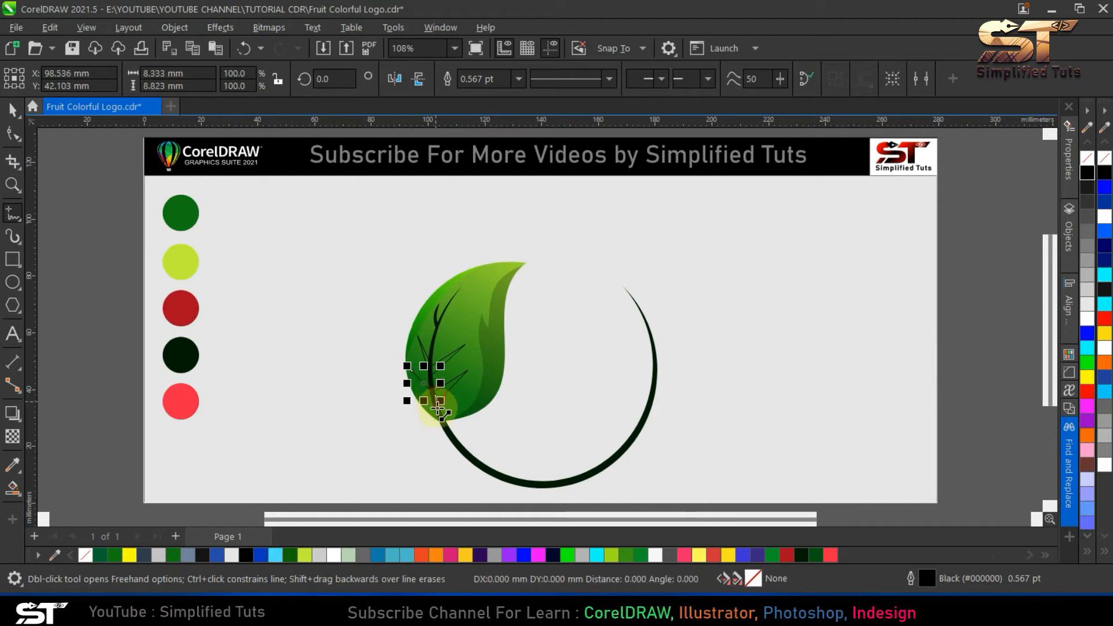
double_click(436, 405)
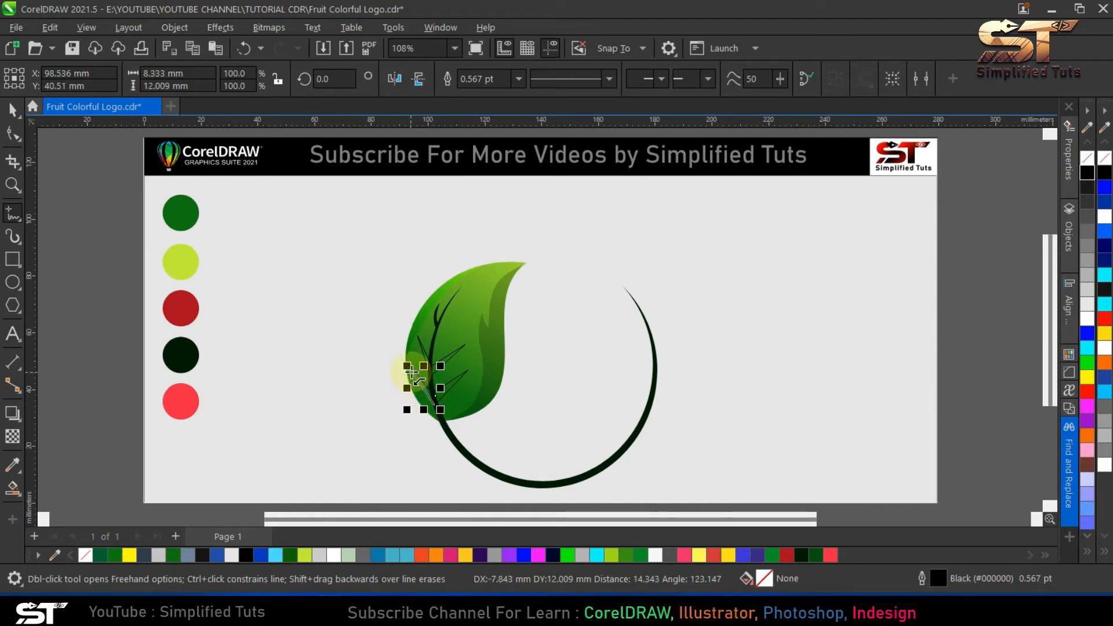
- Convert all segments of the four triangular branches to curves
click(12, 134)
drag(364, 283, 483, 436)
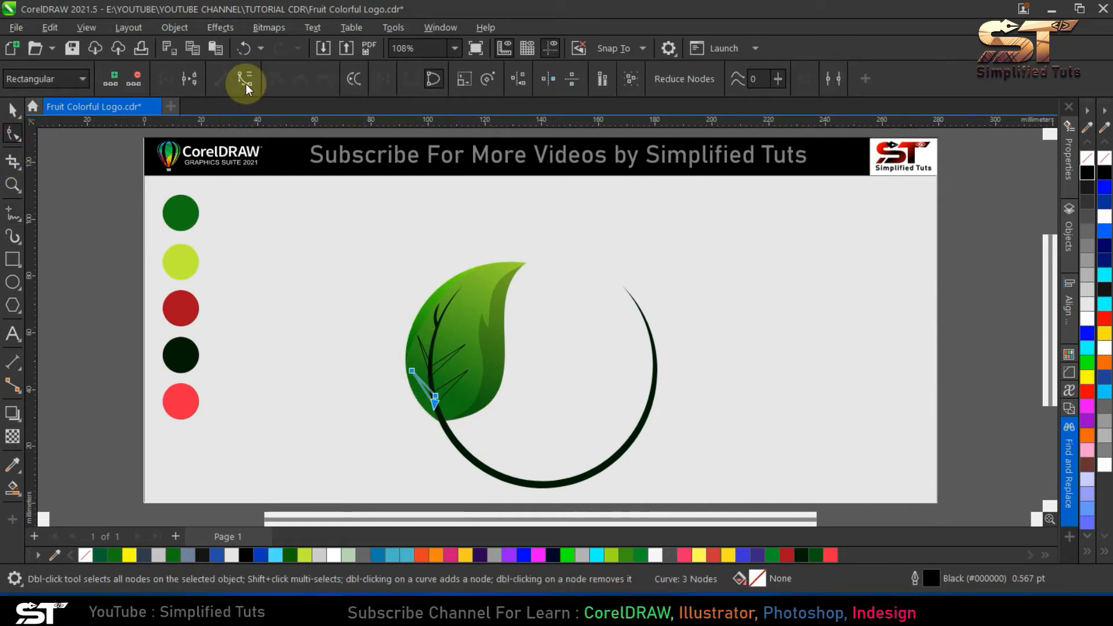
click(422, 349)
drag(367, 282, 451, 389)
click(450, 356)
drag(357, 286, 522, 414)
click(246, 80)
click(465, 375)
drag(336, 298, 471, 416)
click(244, 78)
- Bend the edges of the four branches into gentle curves rising from the stem
click(459, 395)
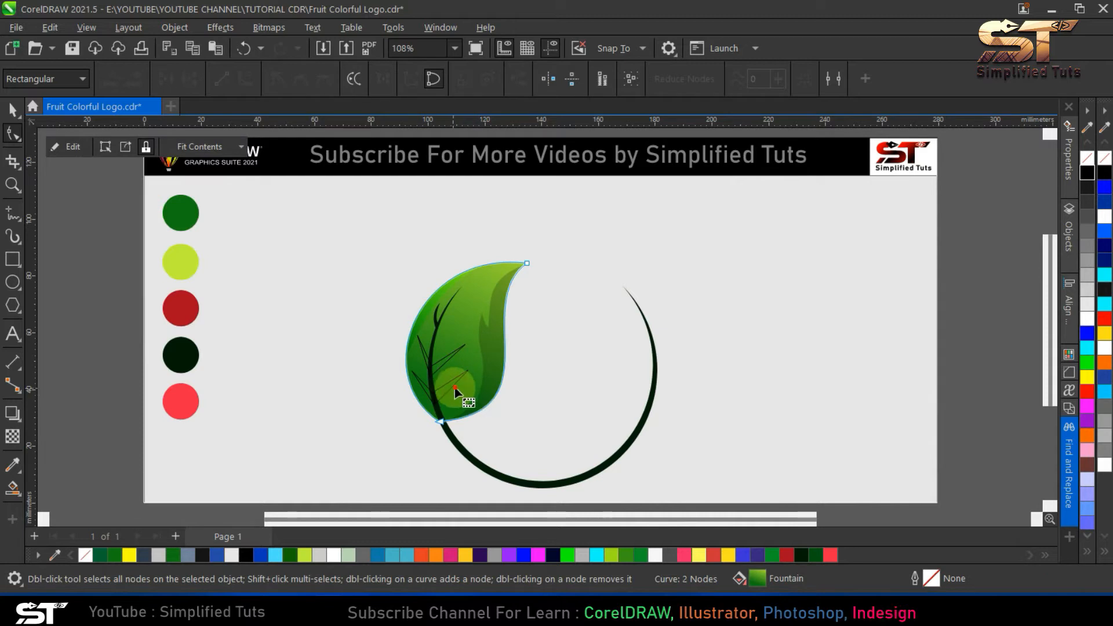
drag(458, 389, 446, 387)
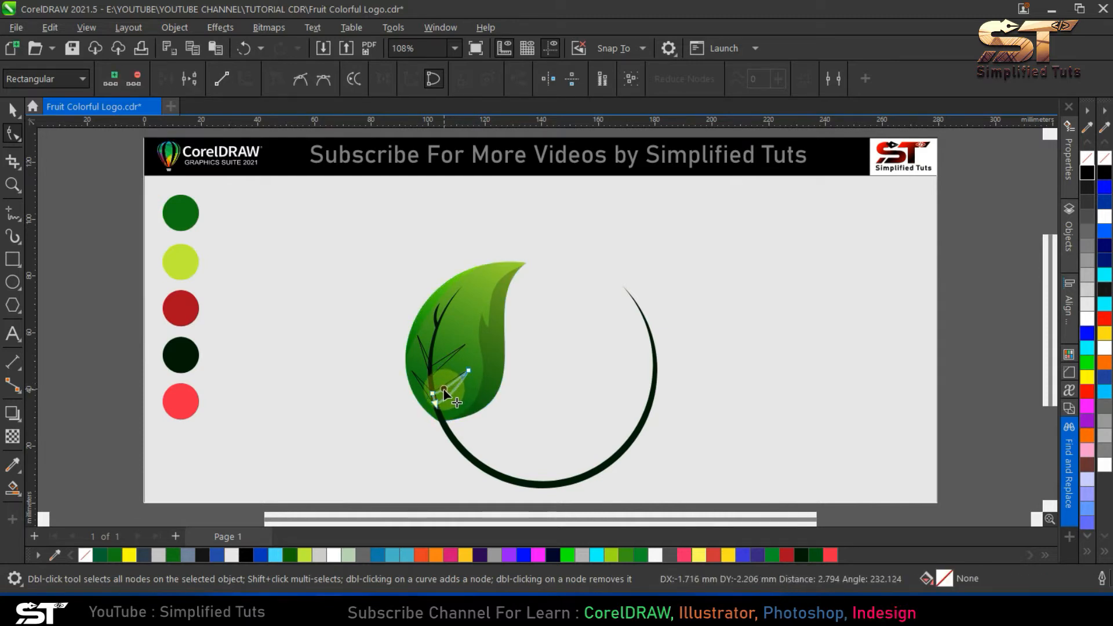
double_click(444, 390)
drag(449, 363, 426, 396)
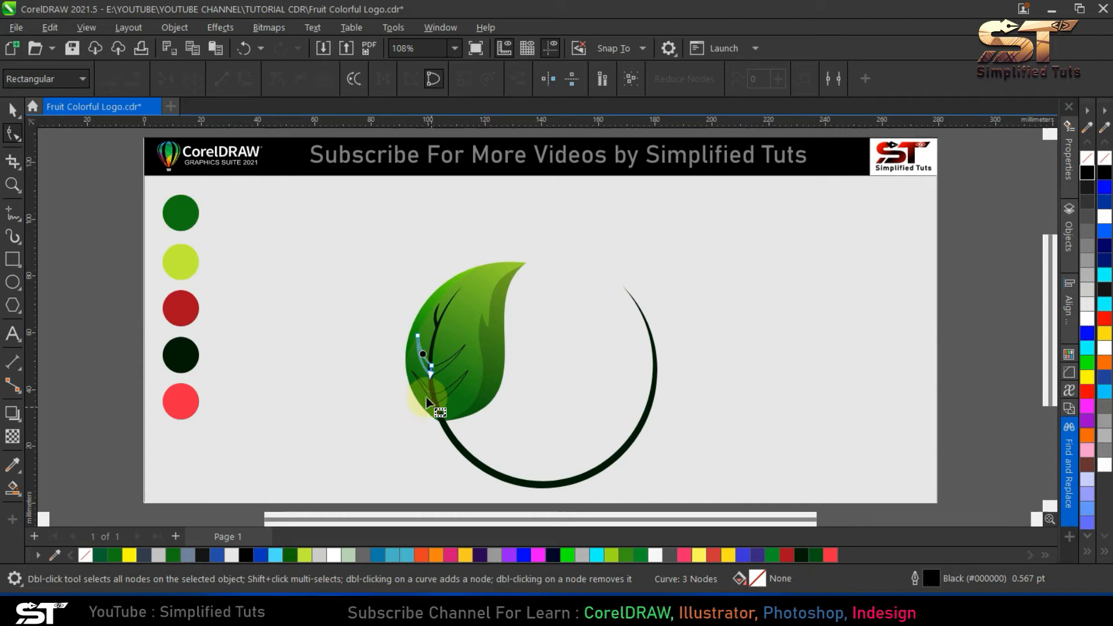
click(427, 392)
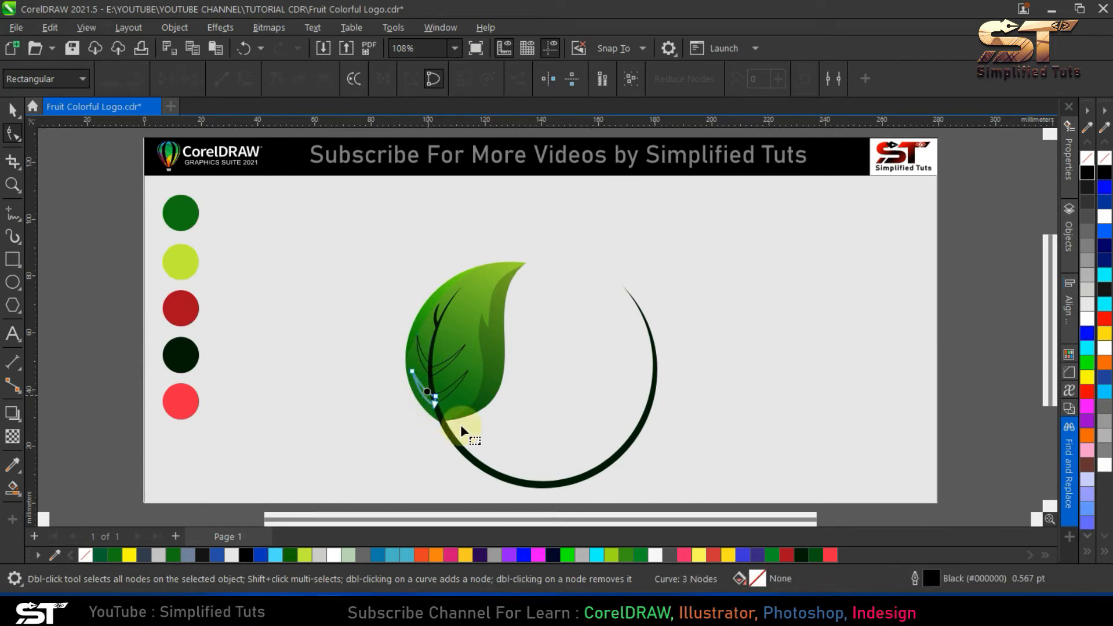
- Fill all four new branches with the dark green #001D05
click(13, 111)
click(517, 371)
click(445, 393)
shift+click(419, 385)
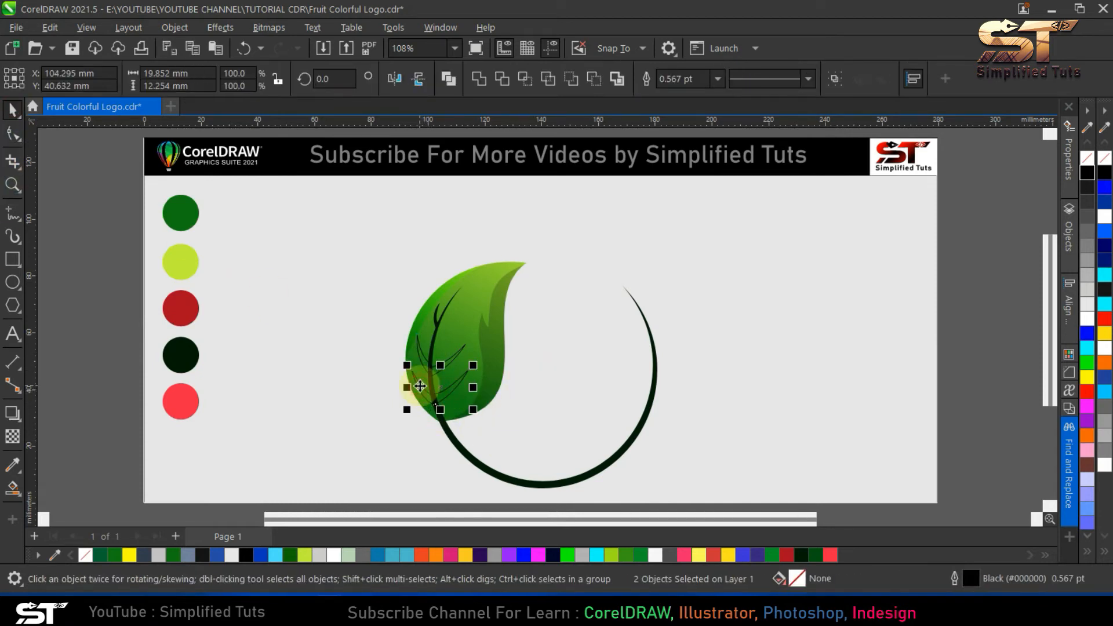
shift+click(418, 350)
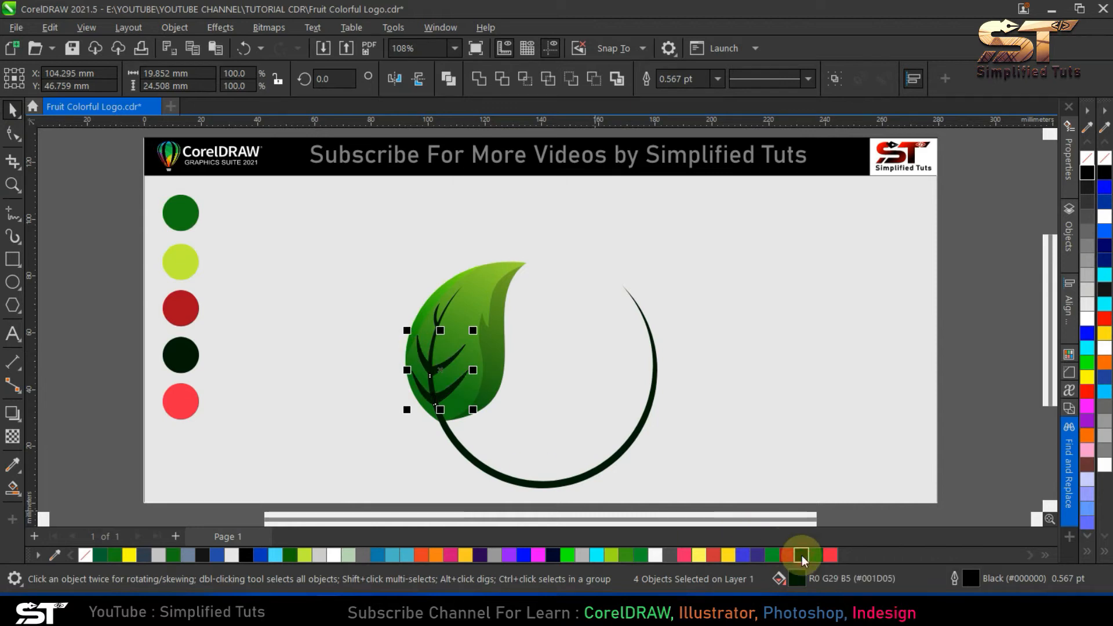
click(528, 312)
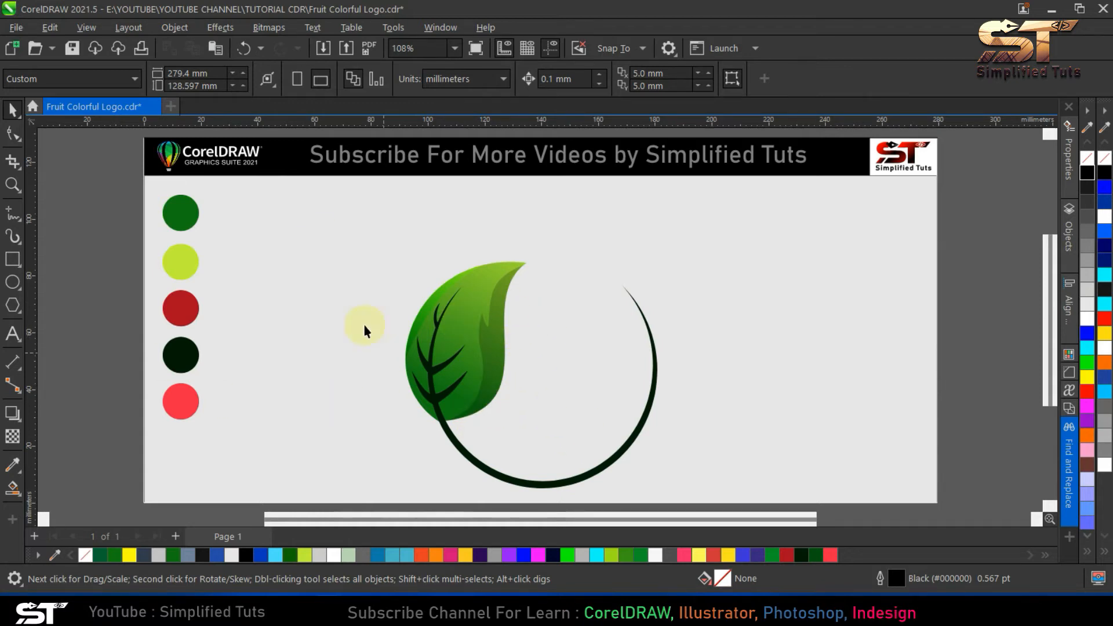
- Draw an ellipse over the leaf, scaled to about 41.2 by 50 mm and rotated to 339.75 degrees
key(F7)
drag(382, 288, 495, 433)
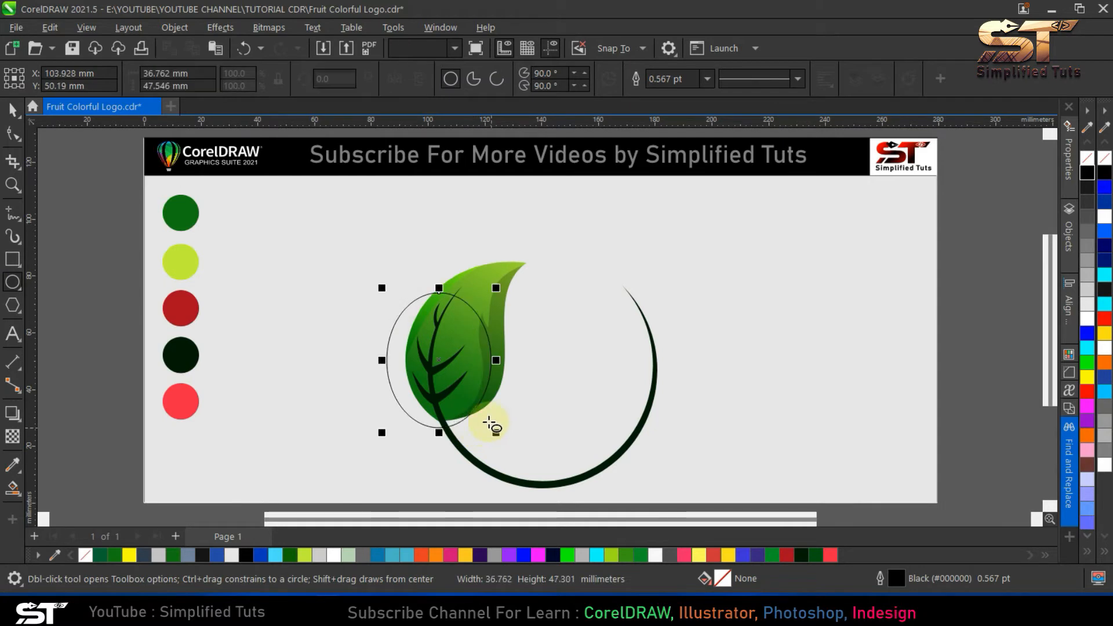
key(space)
click(462, 321)
drag(517, 293, 532, 313)
click(478, 323)
drag(520, 439, 516, 452)
drag(472, 337, 468, 337)
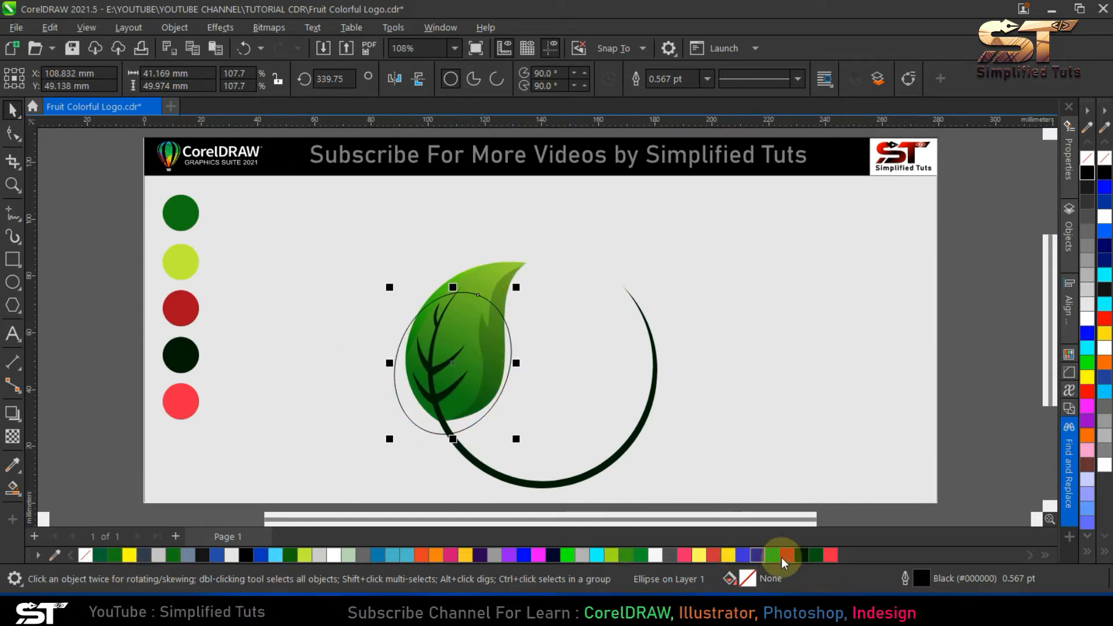
- Style the ellipse with a dark green #095411 fill, no outline and a uniform transparency of 80
click(816, 555)
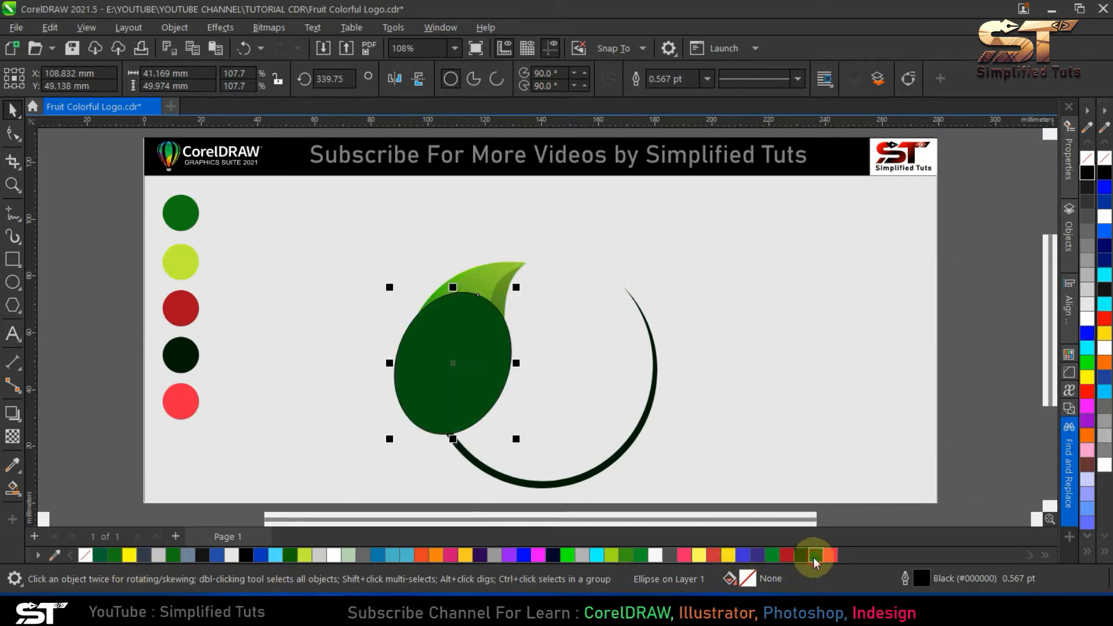
right_click(84, 557)
click(13, 436)
click(37, 78)
double_click(296, 79)
key(Return)
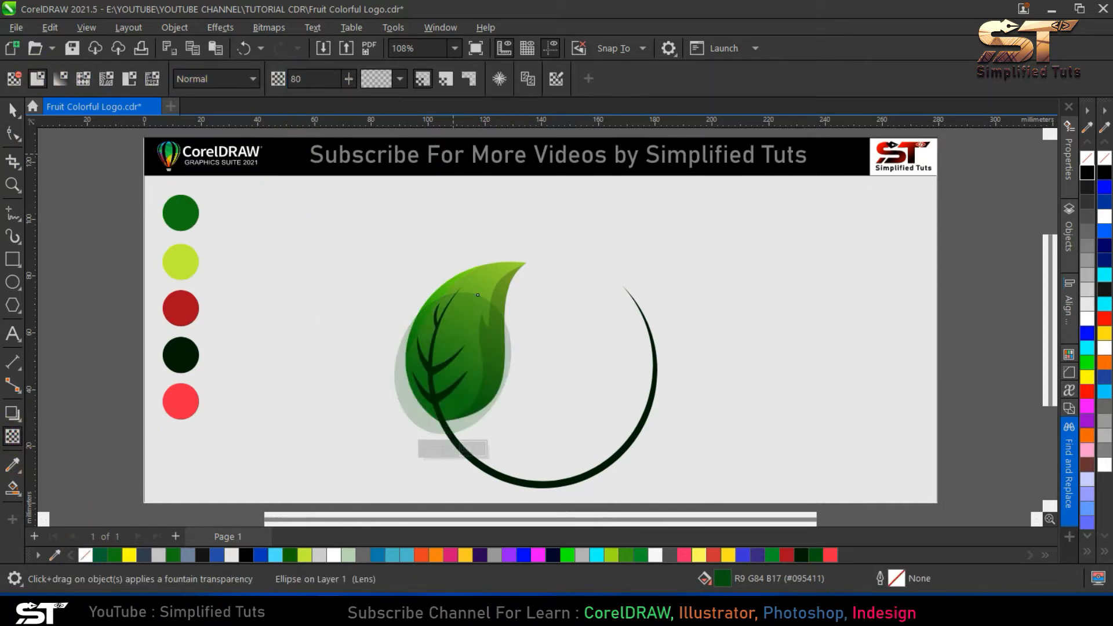
- Convert the transparent ellipse to an RGB bitmap at 300 dpi
click(11, 111)
click(268, 27)
click(281, 45)
click(573, 392)
- Apply a fountain transparency to the shading bitmap, running from its upper part down toward the leaf's base
click(13, 436)
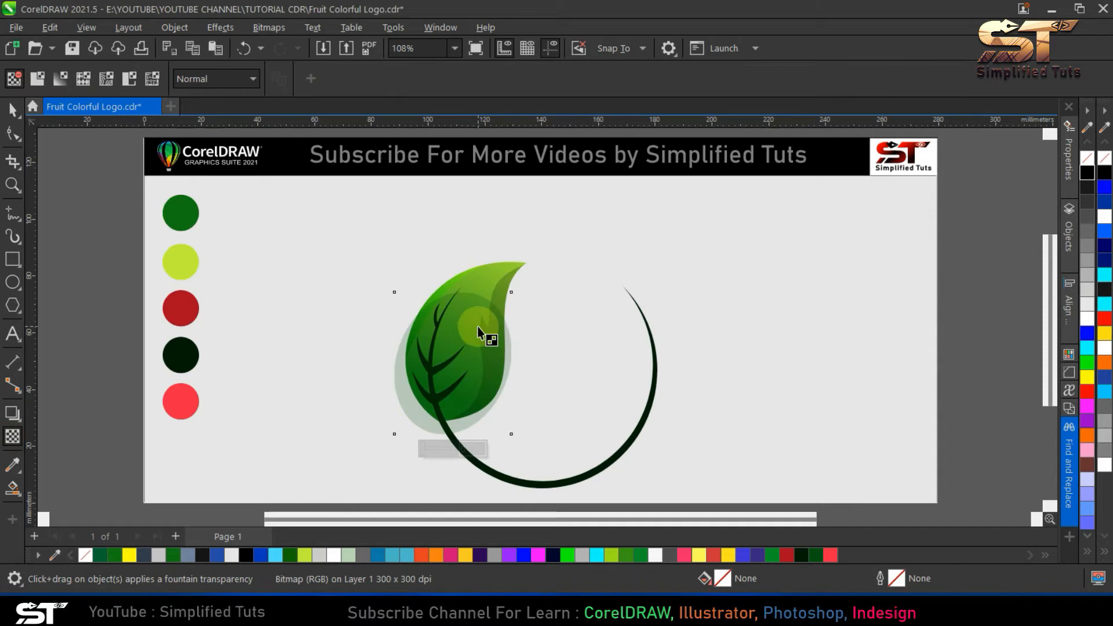
drag(475, 306, 446, 397)
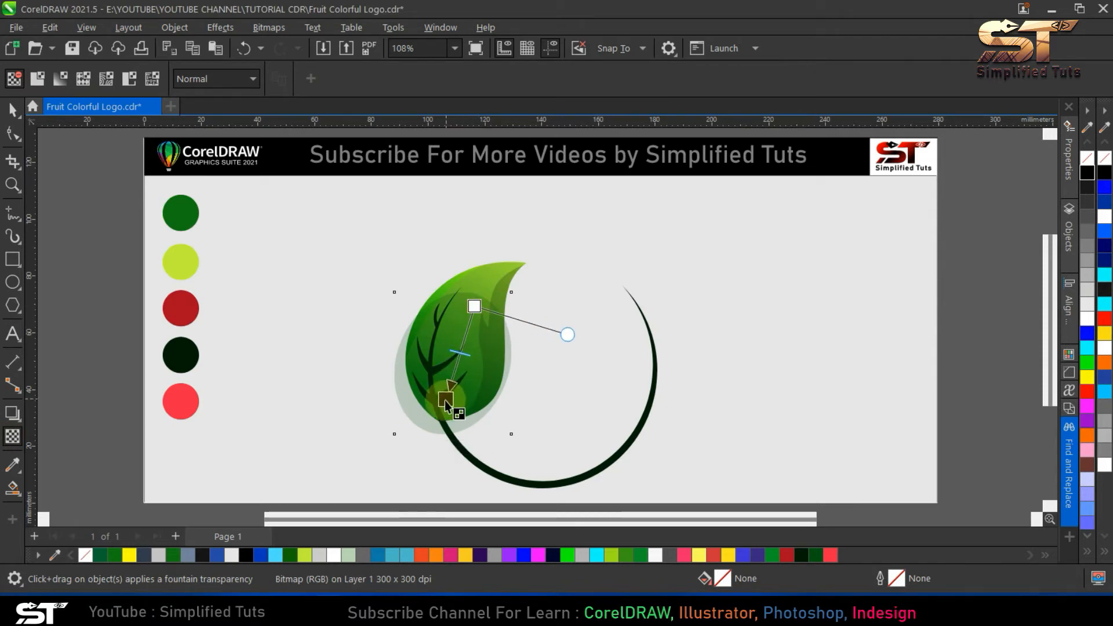
key(space)
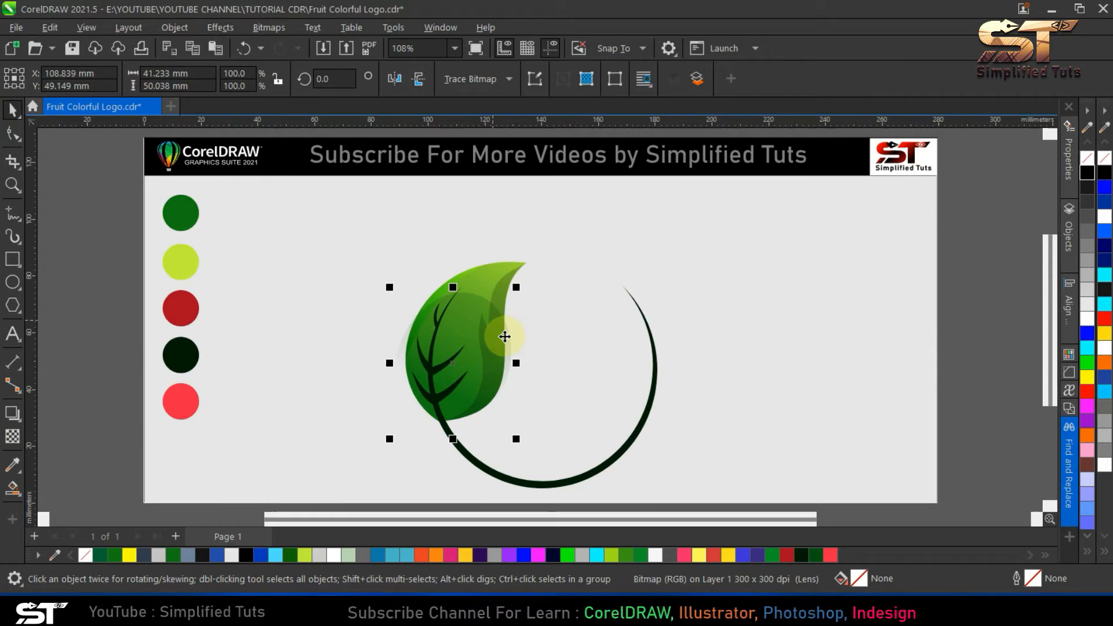
- PowerClip the shading bitmap inside the leaf shape
click(174, 27)
mouse_move(351, 55)
click(486, 53)
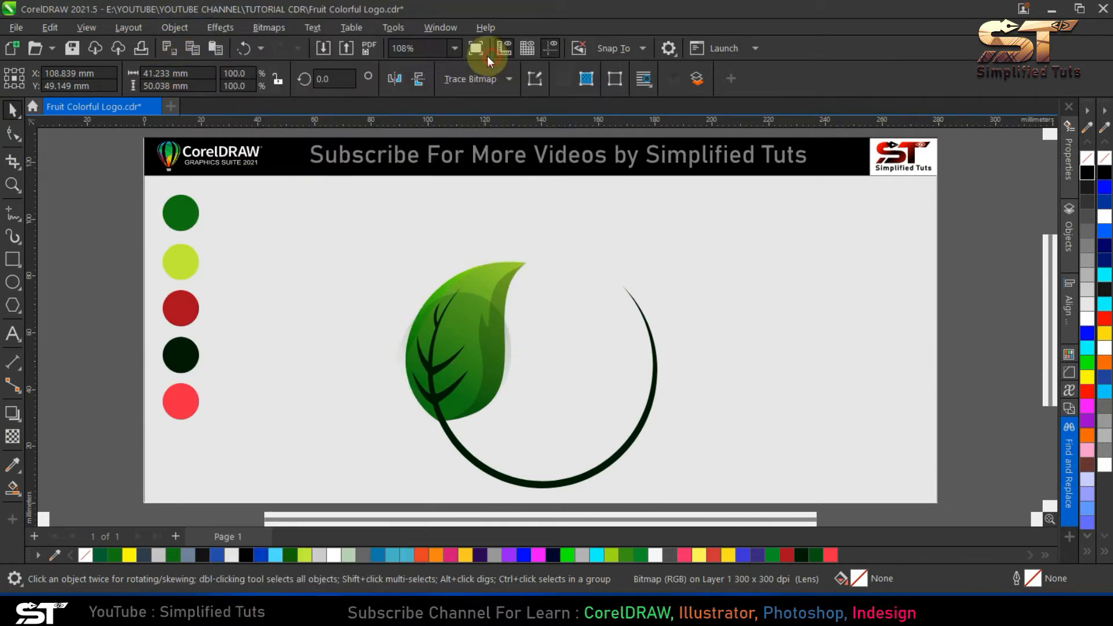
click(480, 282)
key(Escape)
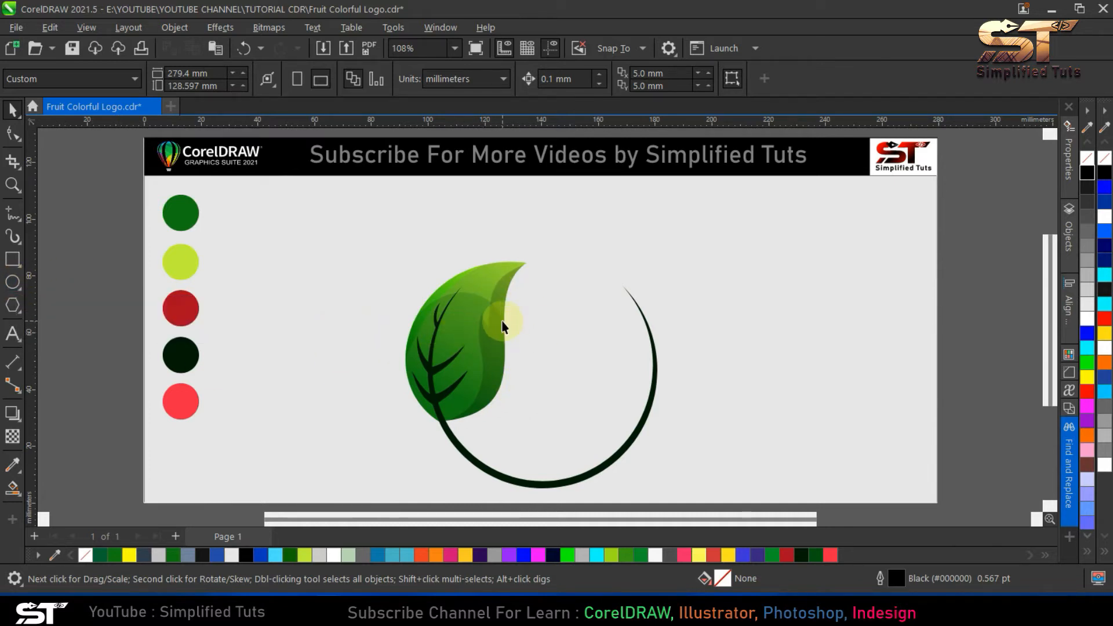
- Draw a small highlight ellipse about 13 by 17 mm near the leaf's tip, rotated to about 333 degrees
click(12, 288)
drag(453, 280, 489, 332)
key(space)
click(470, 306)
mouse_move(489, 279)
mouse_down()
mouse_move(512, 283)
mouse_move(481, 285)
mouse_up()
- Style the small highlight ellipse with a white fill, no outline and a uniform transparency of 83
click(1087, 317)
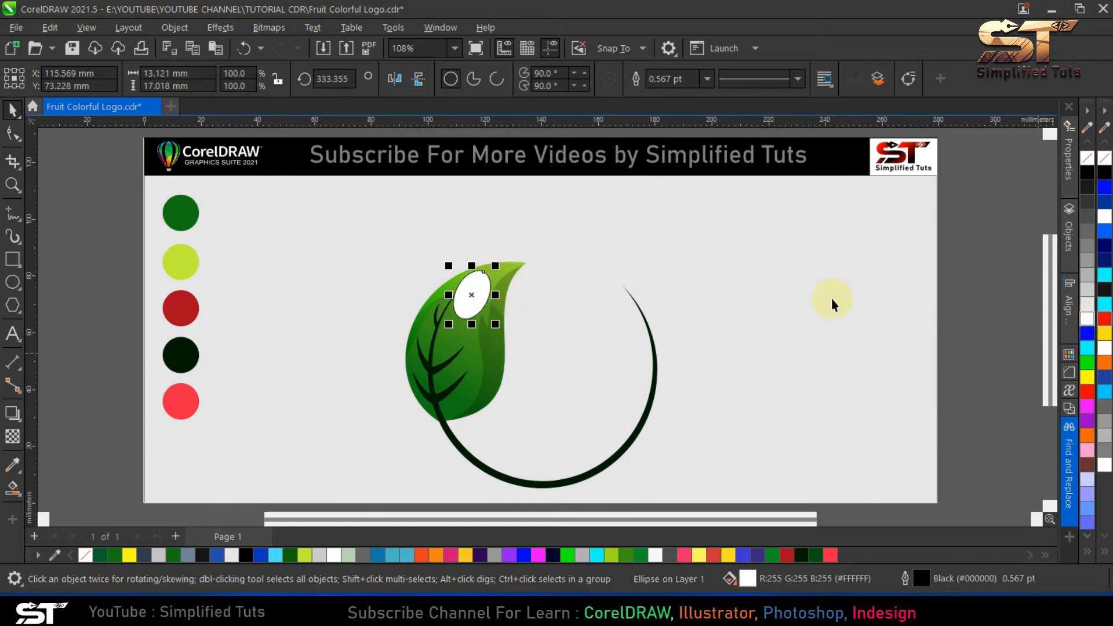
right_click(85, 555)
click(13, 436)
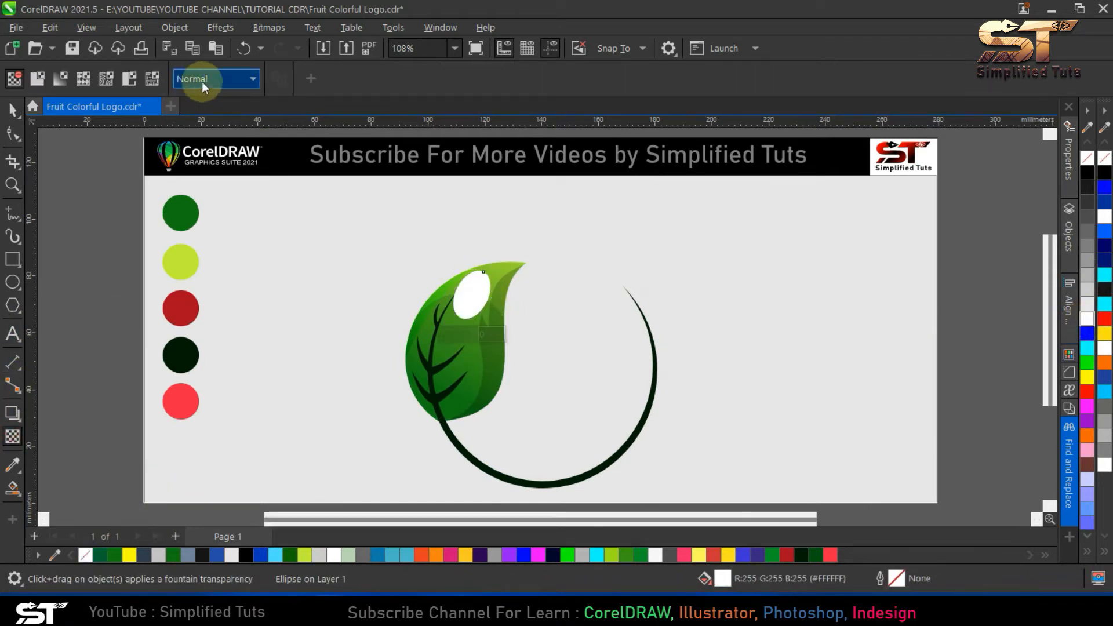
click(37, 78)
double_click(315, 78)
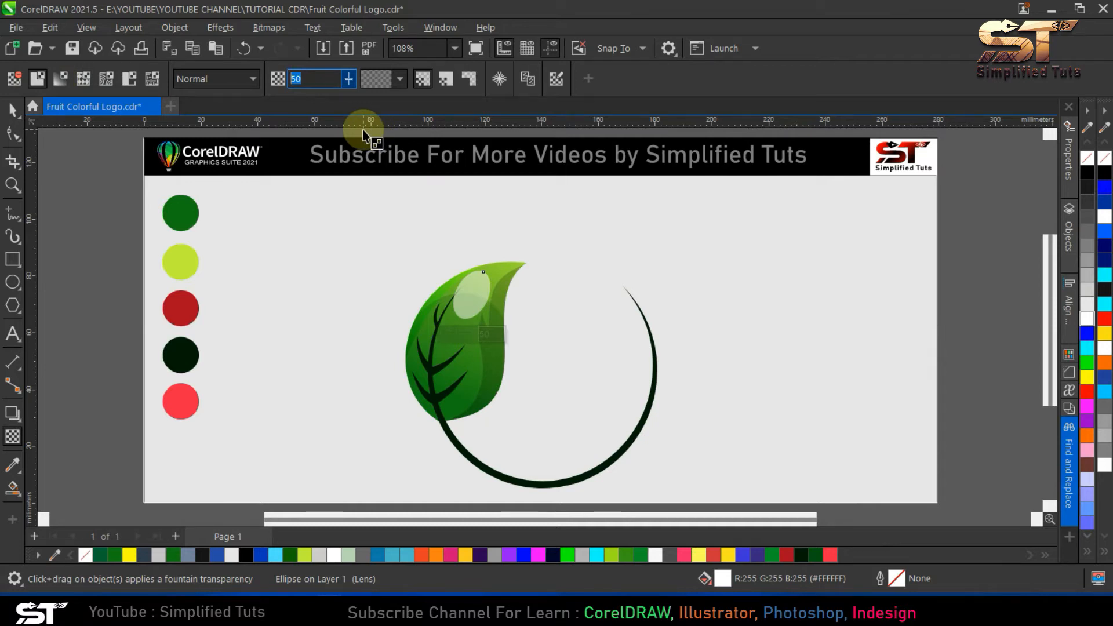
text(80)
key(Return)
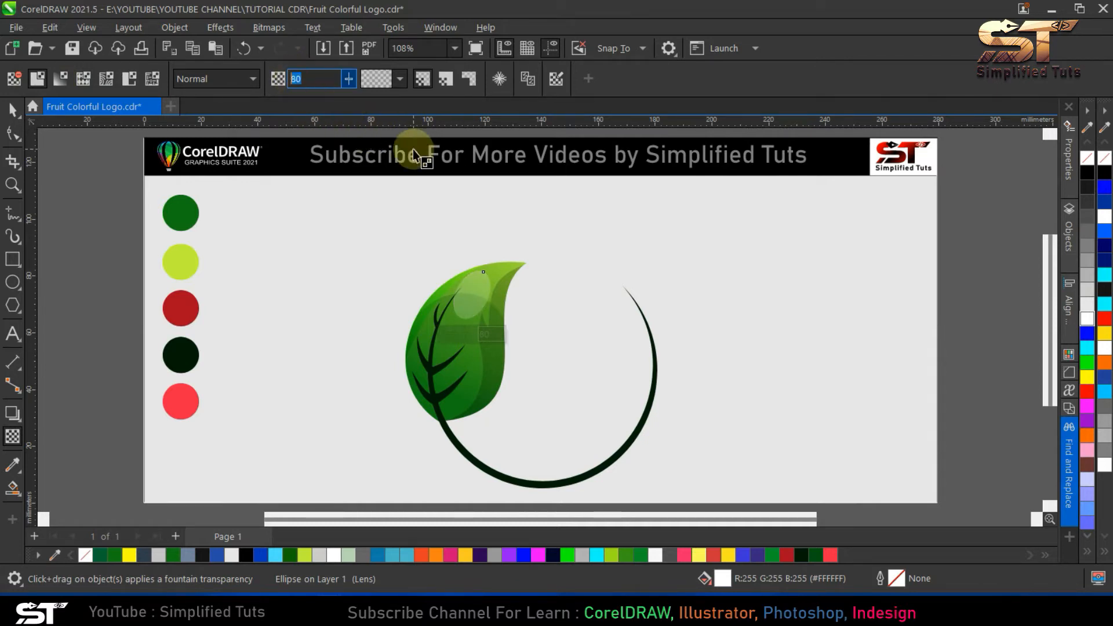
key(Return)
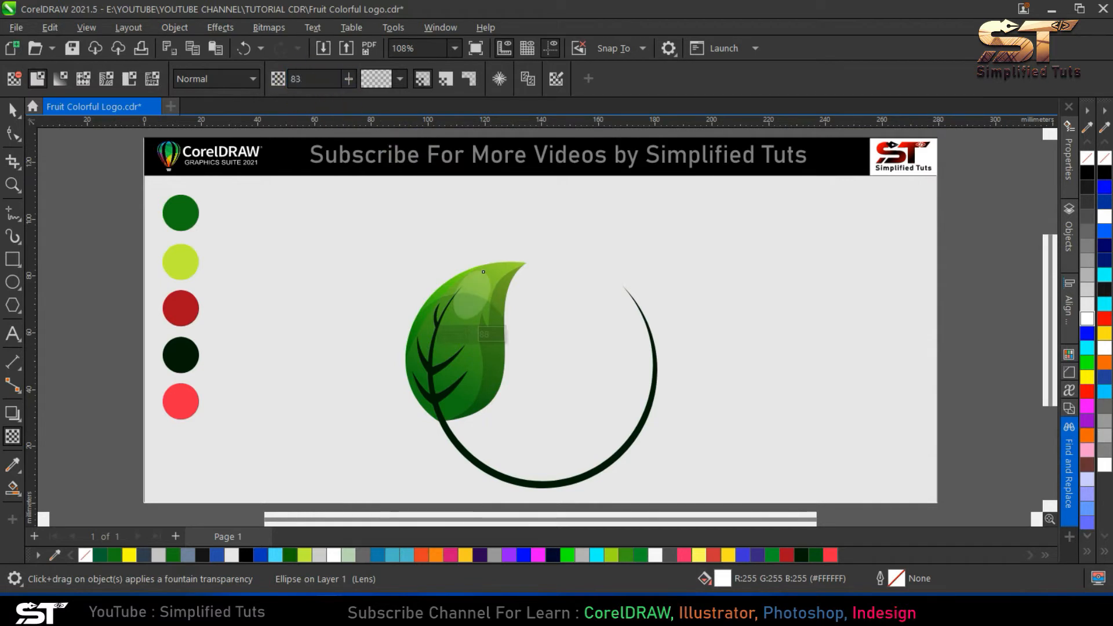
click(18, 112)
click(392, 357)
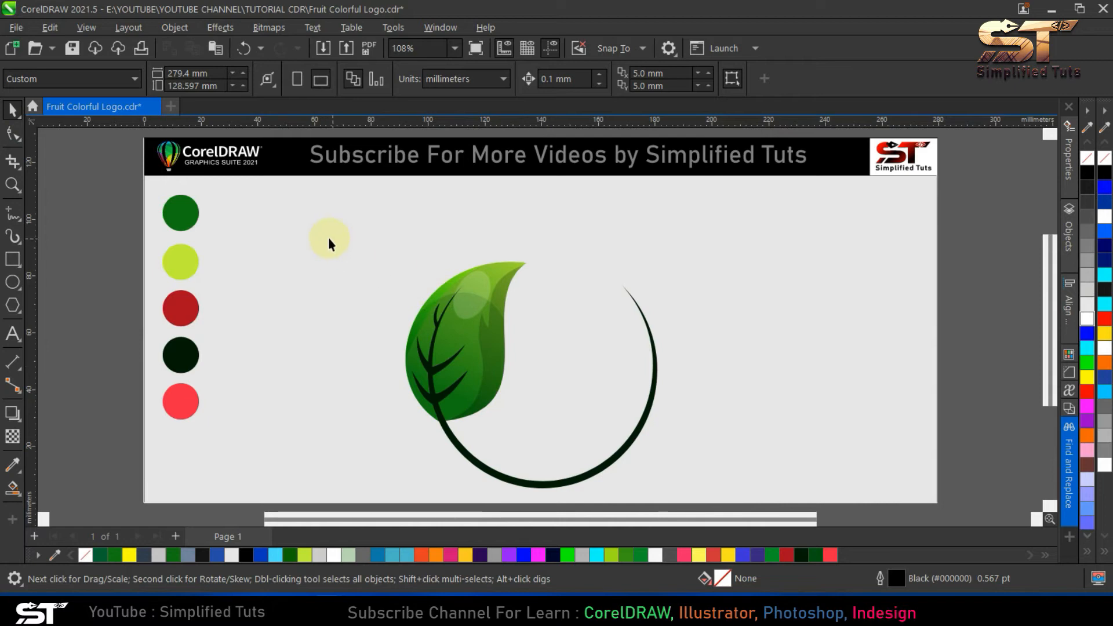
- Try moving the leaf with its branches and highlight away from the crescent stem
scroll(491, 482, down, 1)
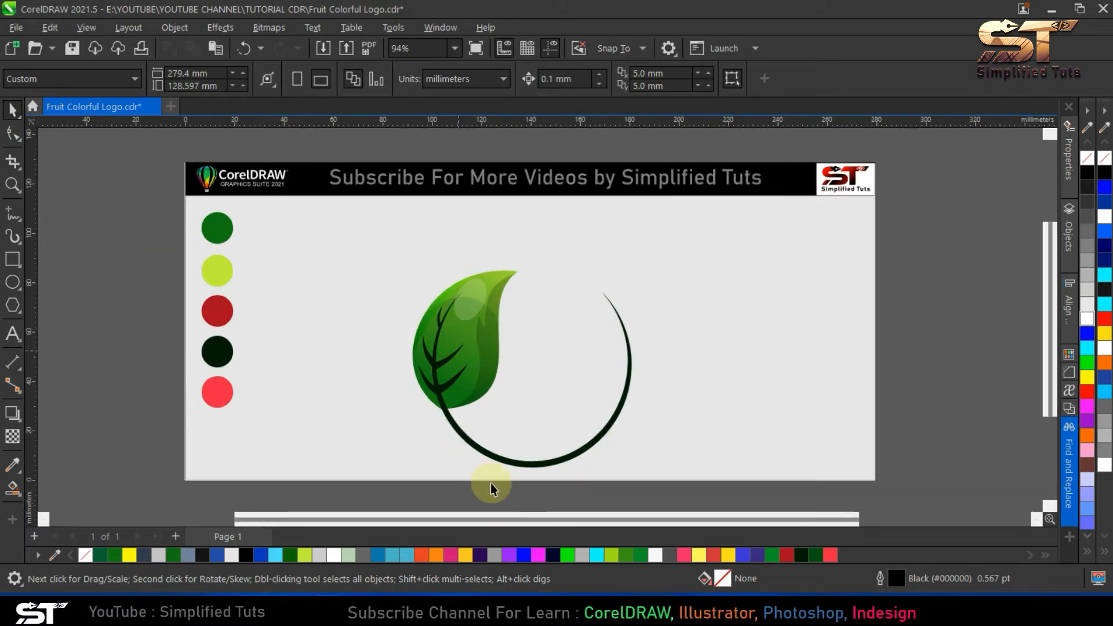
drag(493, 336, 384, 266)
drag(549, 504, 364, 251)
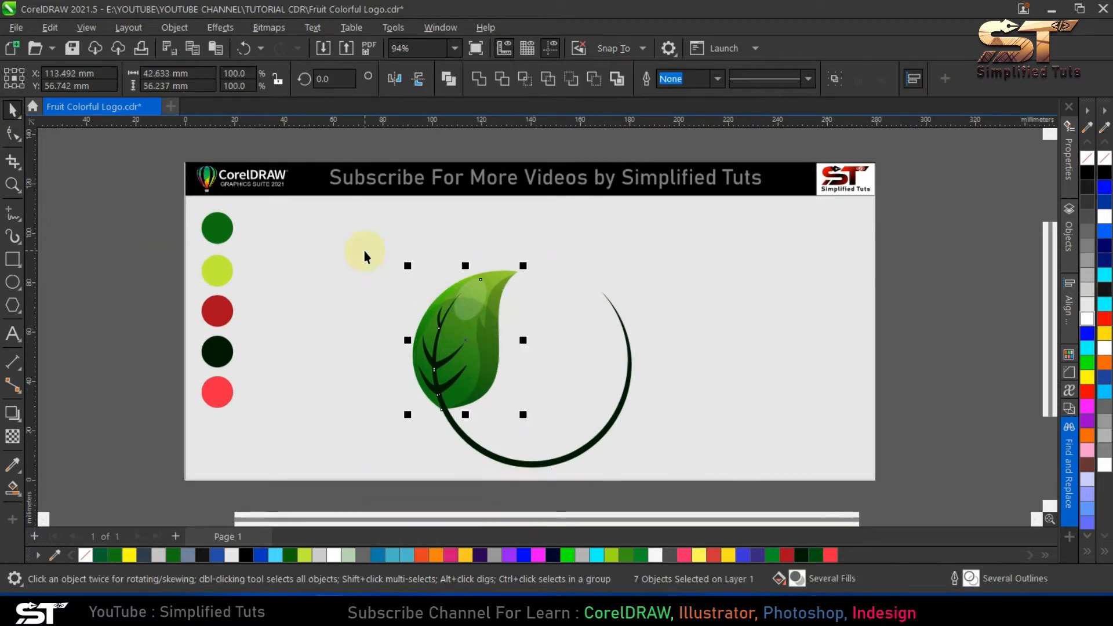
drag(462, 318, 413, 319)
key(ctrl+z)
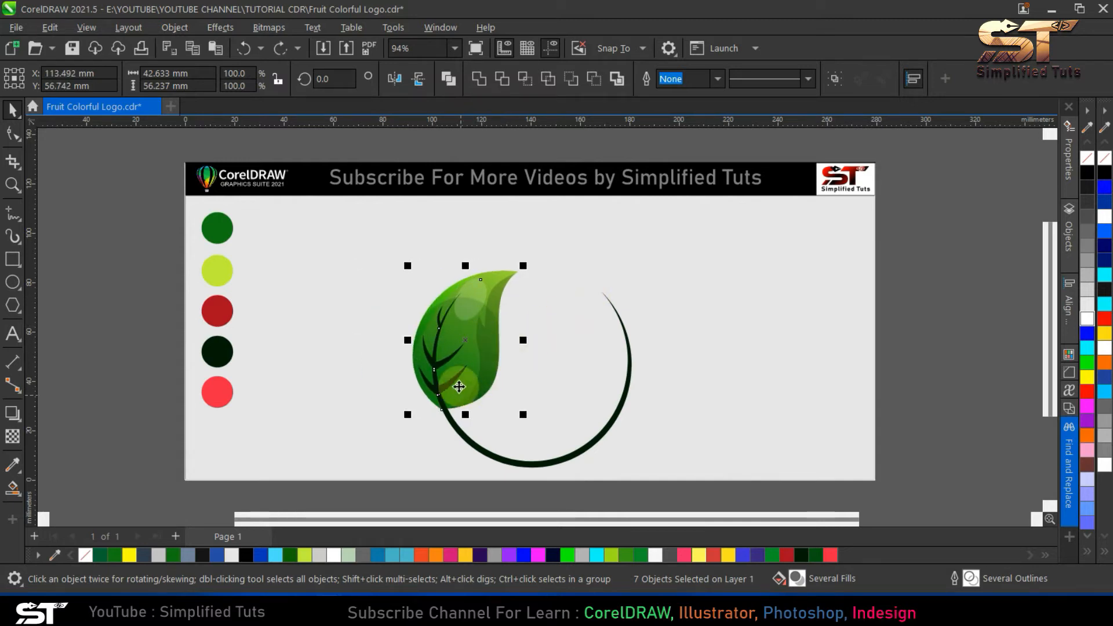
- Try a Smart Fill on the part of the crescent stem that overlaps the leaf's base
scroll(454, 389, up, 2)
click(451, 458)
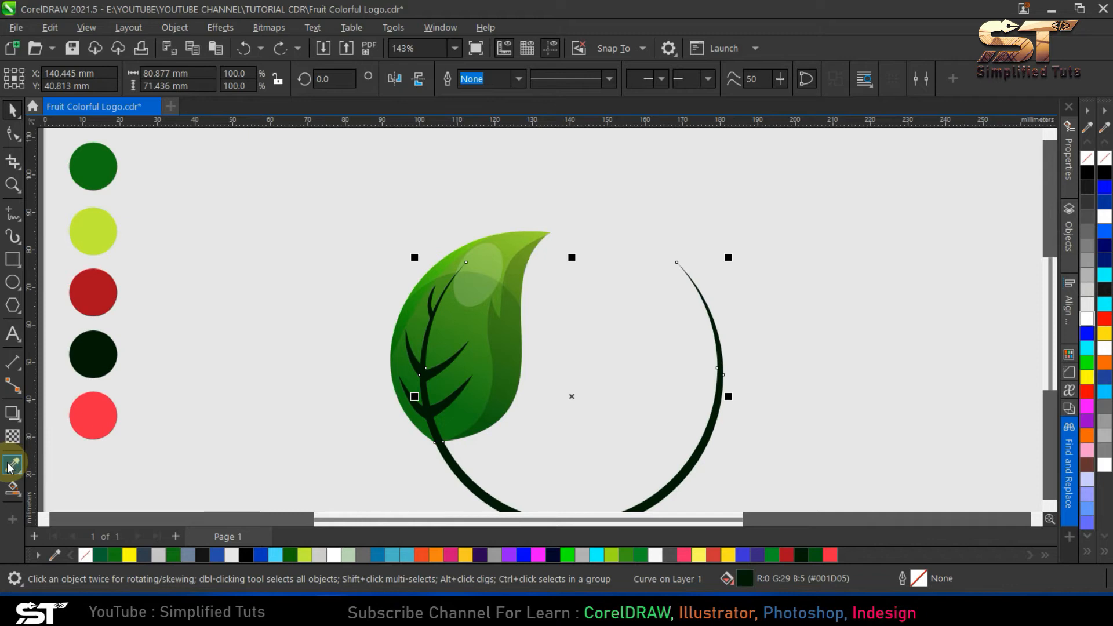
click(12, 487)
click(68, 512)
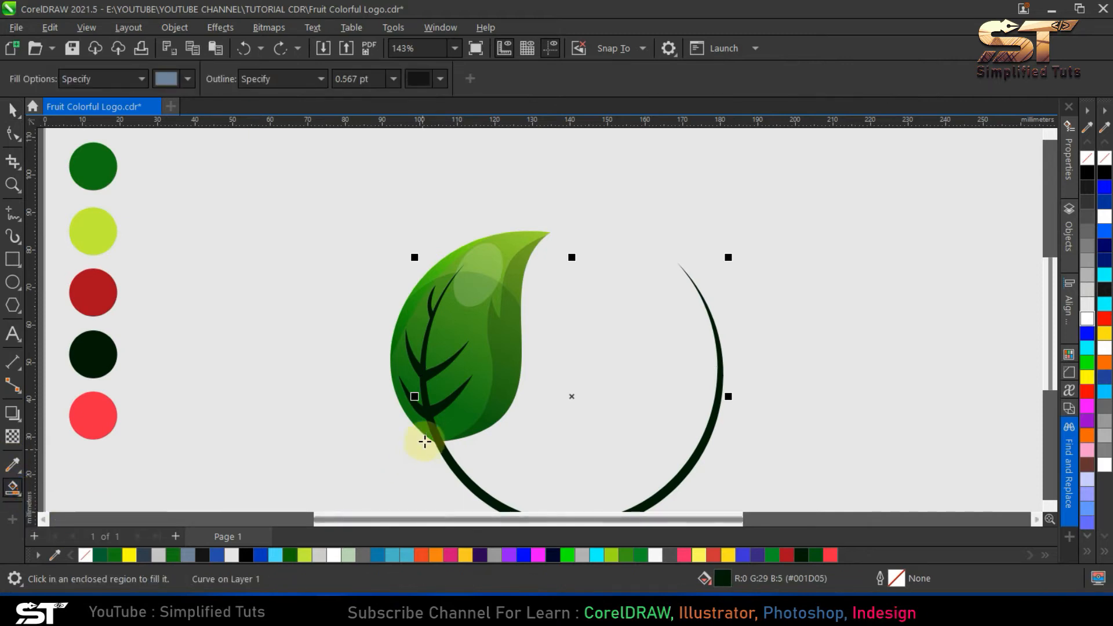
click(432, 428)
key(ctrl+z)
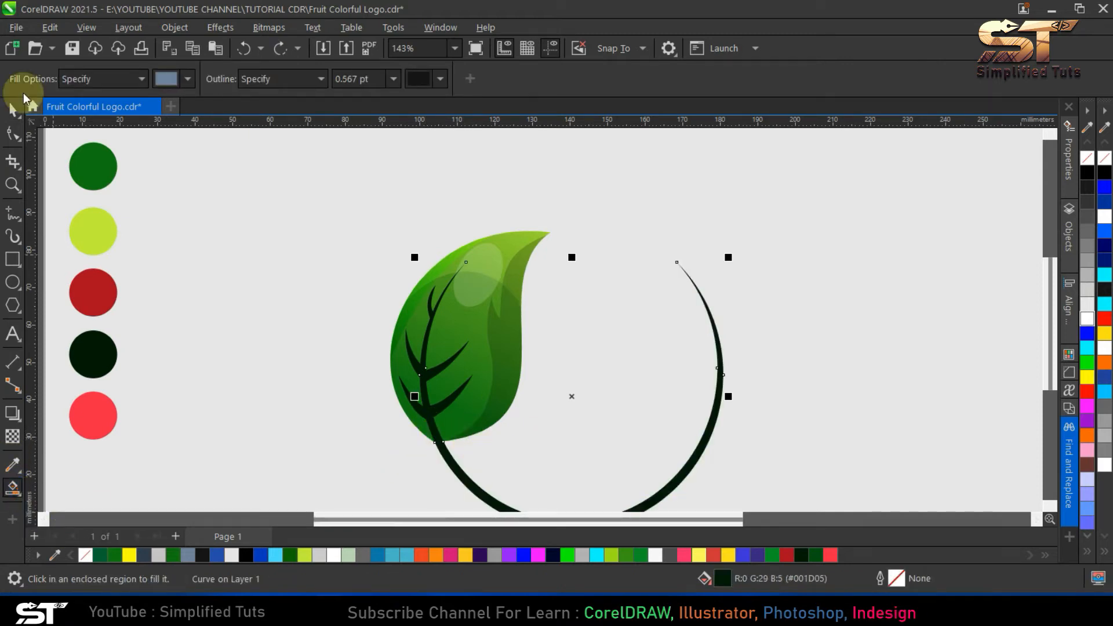
- Give the leaf a black outline and the crescent stem a black outline with no fill
click(12, 109)
click(485, 415)
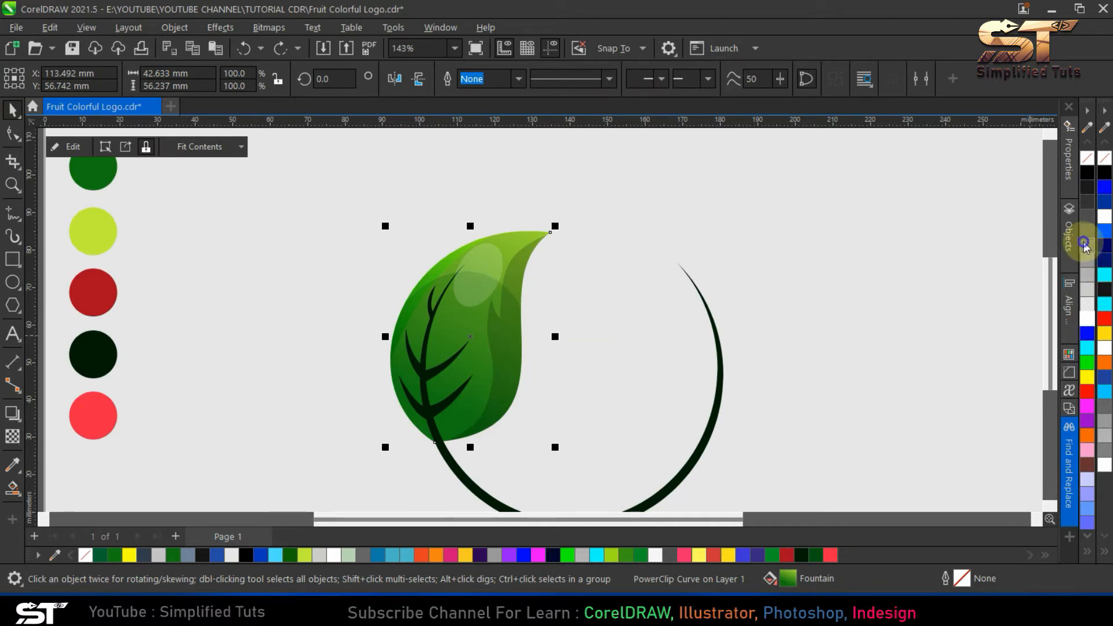
right_click(1088, 174)
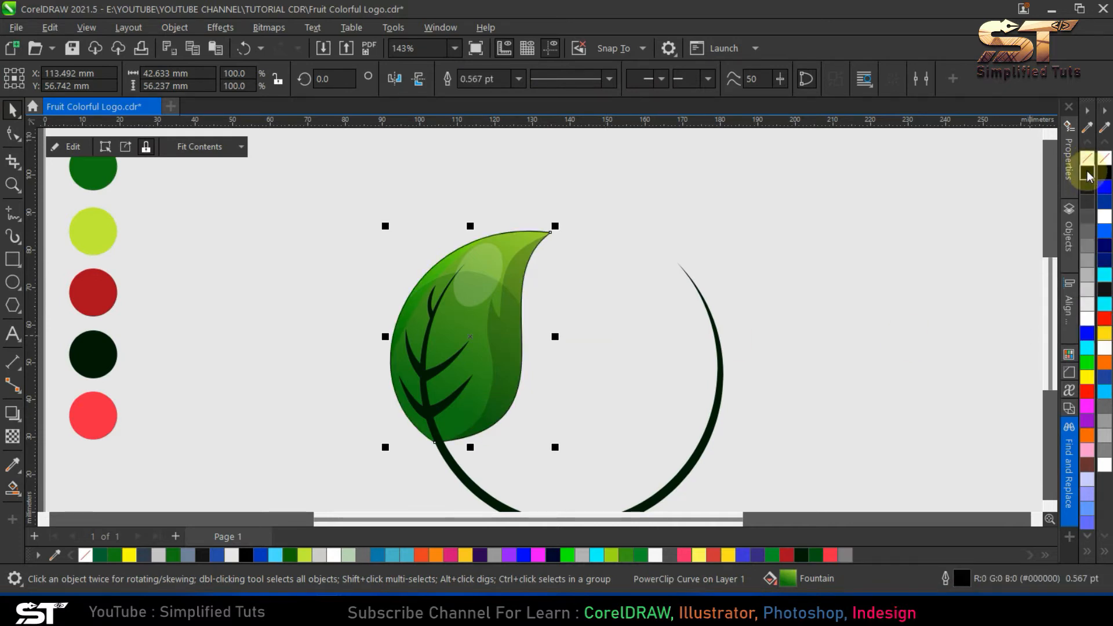
click(448, 453)
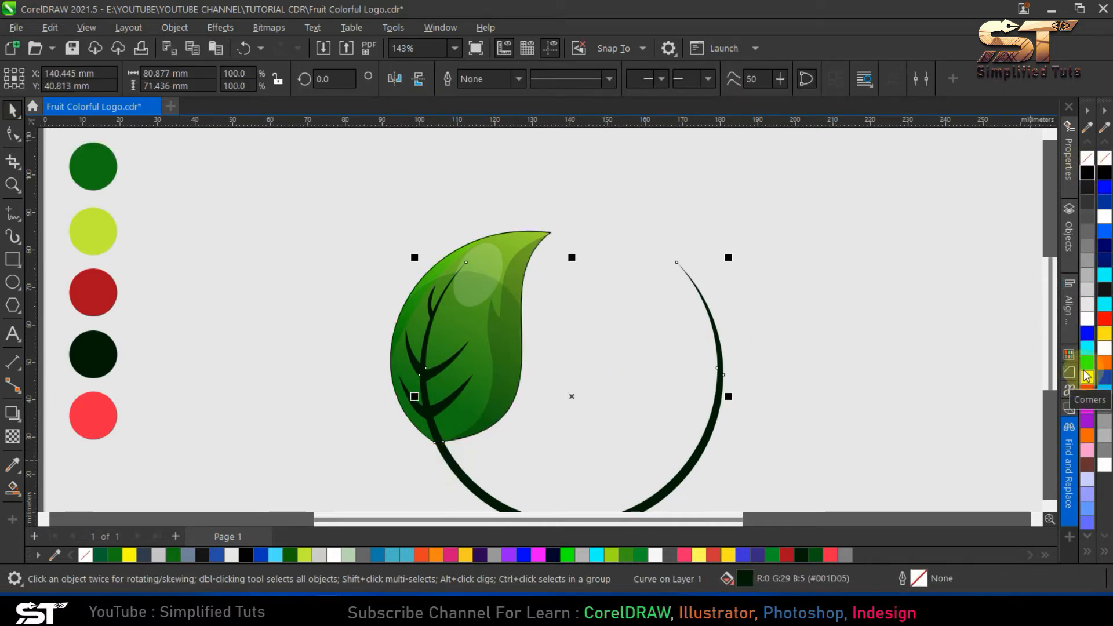
click(1088, 162)
right_click(1088, 174)
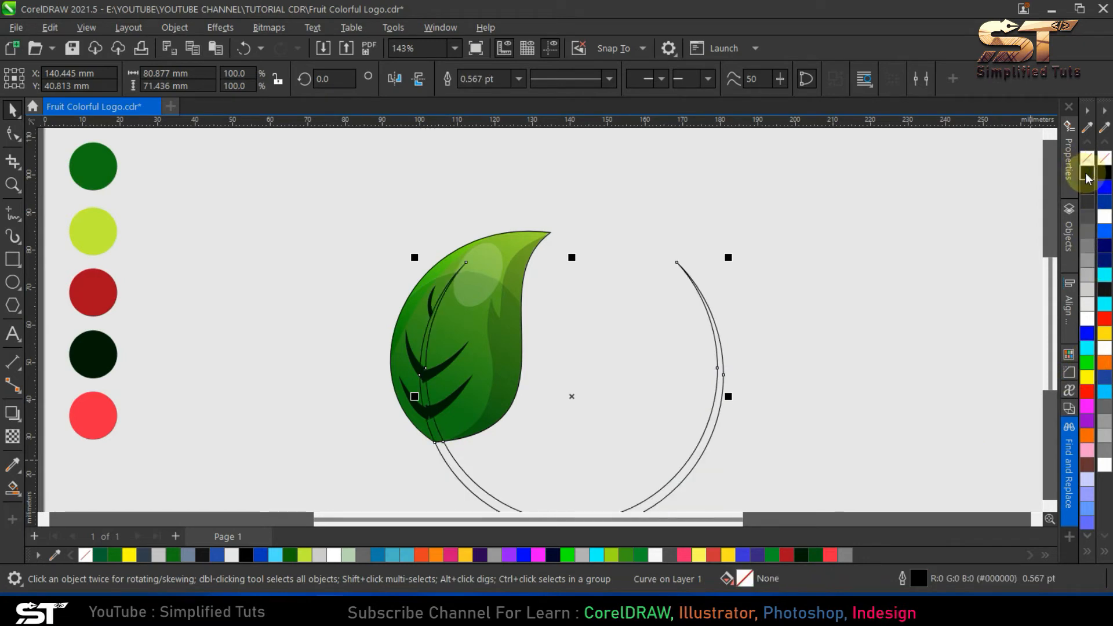
click(589, 428)
- Create separate midrib pieces with Smart Fill in the three stem regions lying inside the leaf
click(13, 490)
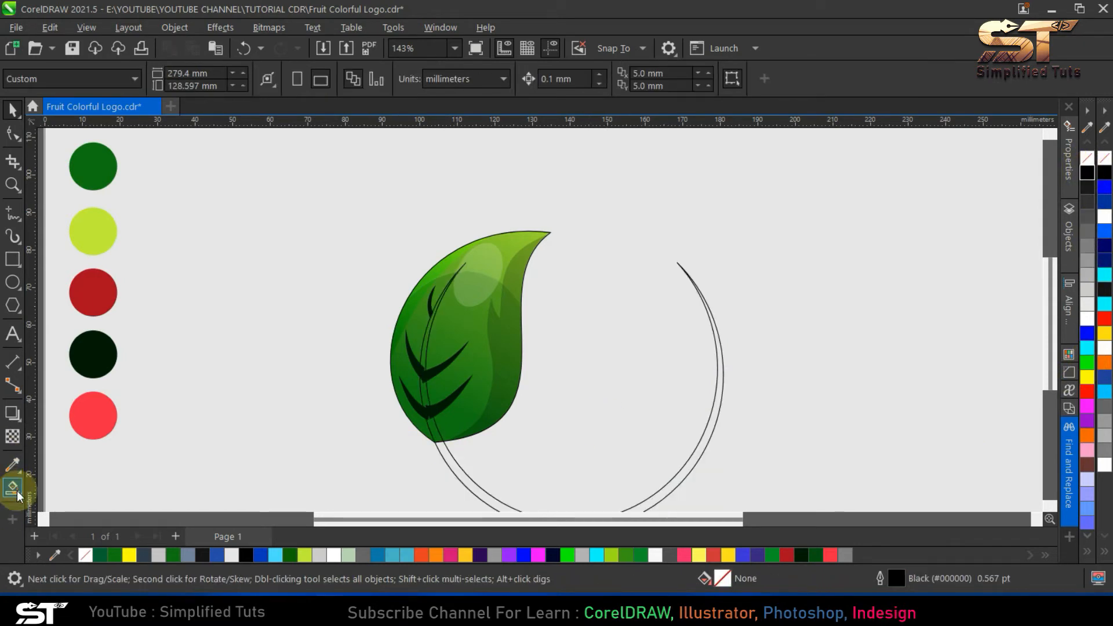
click(433, 429)
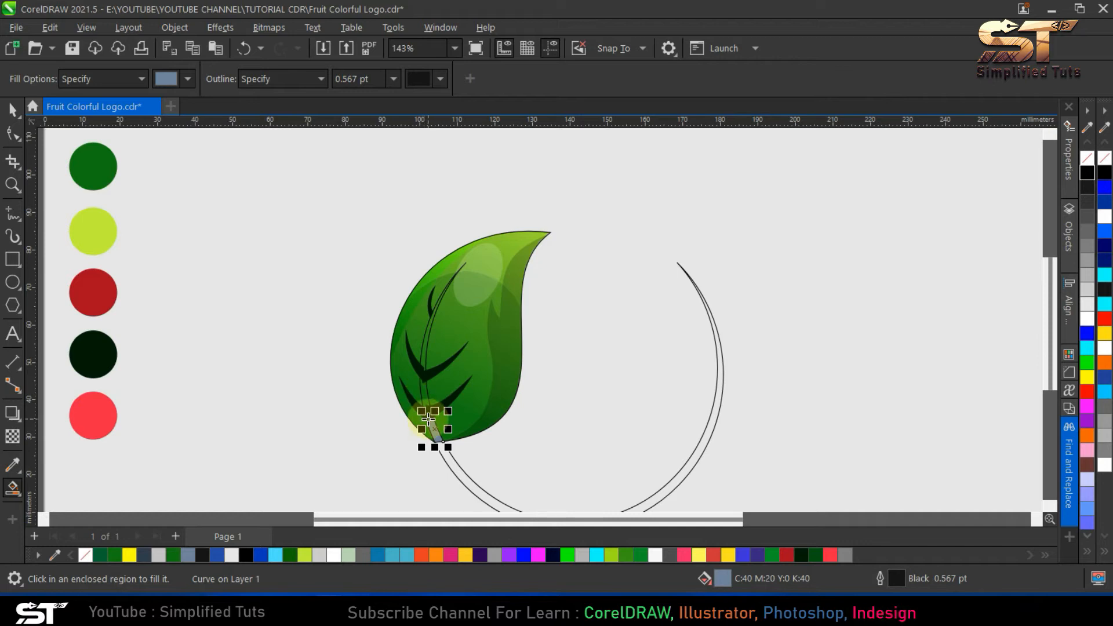
click(426, 398)
click(424, 346)
key(space)
- Fill the three midrib pieces with dark green #001D05, without an outline, and group them
shift+click(426, 397)
shift+click(433, 431)
click(819, 554)
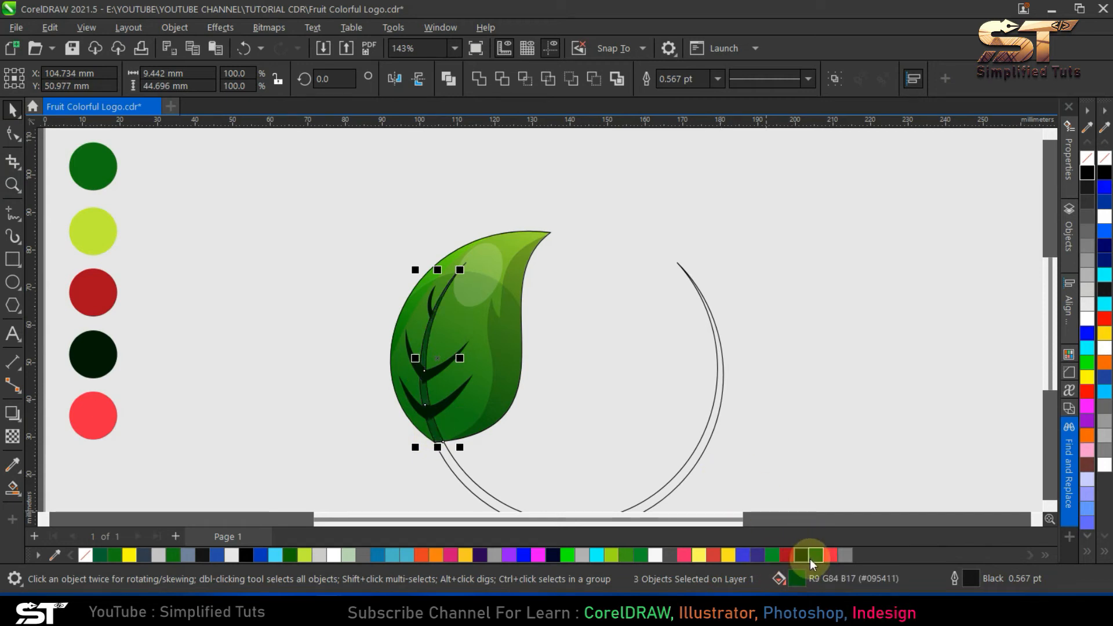
right_click(85, 555)
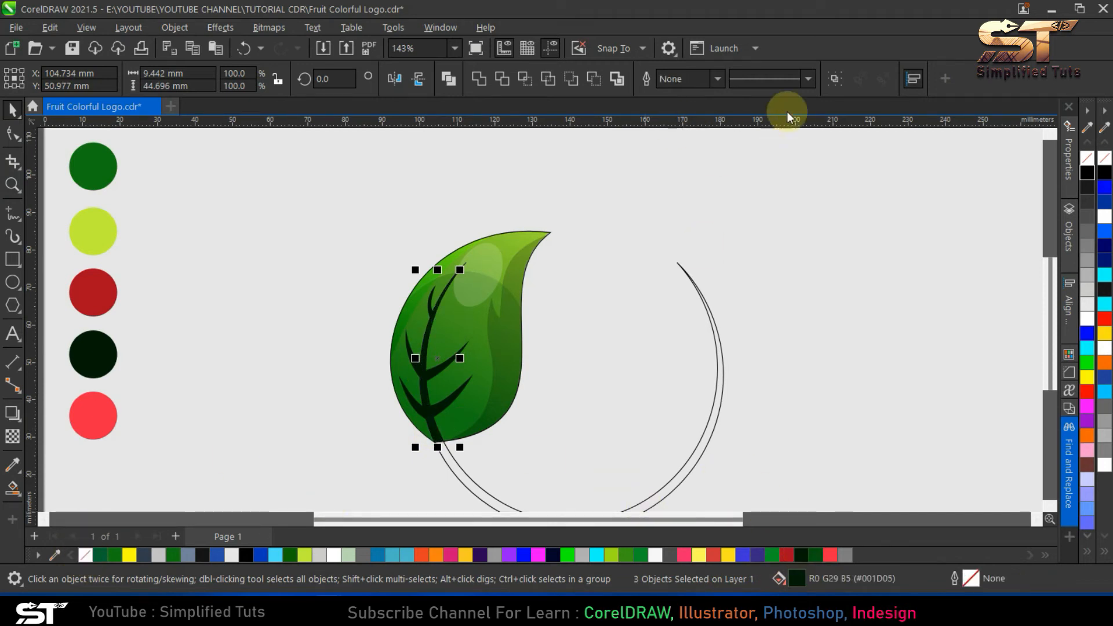
click(833, 78)
- Restore the crescent stem's dark green #001D05 fill and remove its black outline
click(457, 463)
click(455, 465)
drag(455, 465, 463, 468)
key(ctrl+z)
click(799, 555)
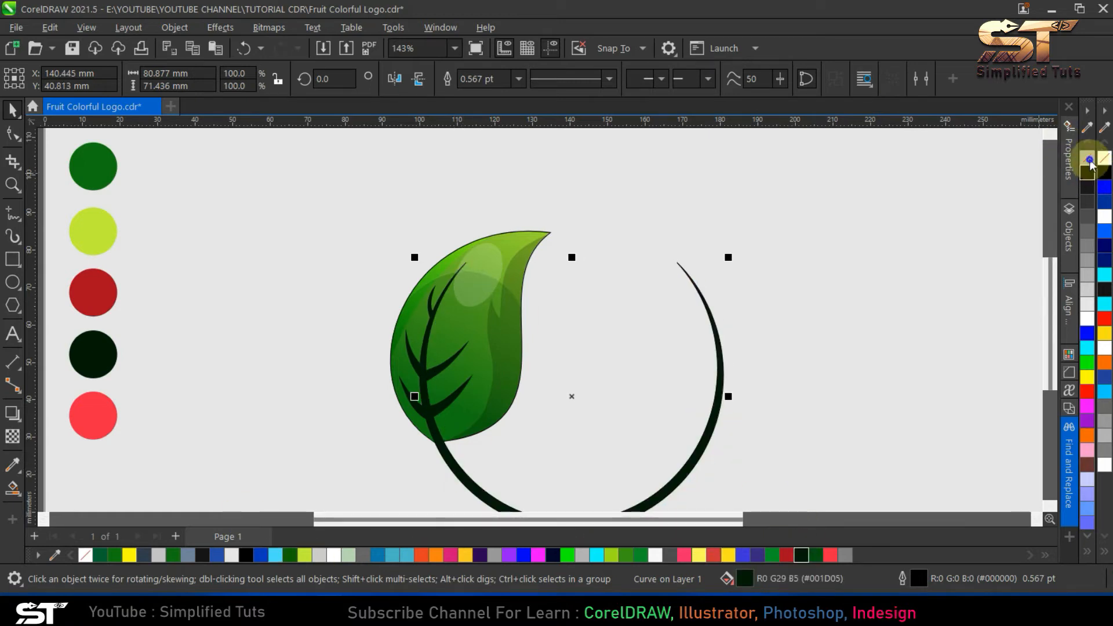
click(629, 284)
- Remove the leaf's outline and group the leaf with its veins and highlight
scroll(551, 278, down, 1)
click(513, 287)
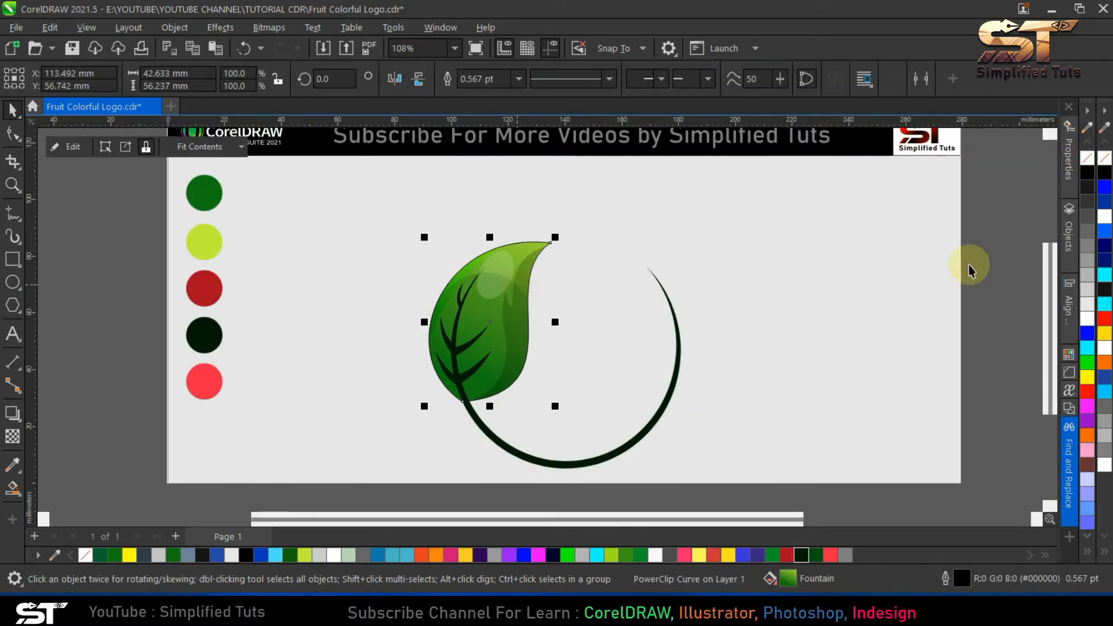
drag(579, 467, 405, 236)
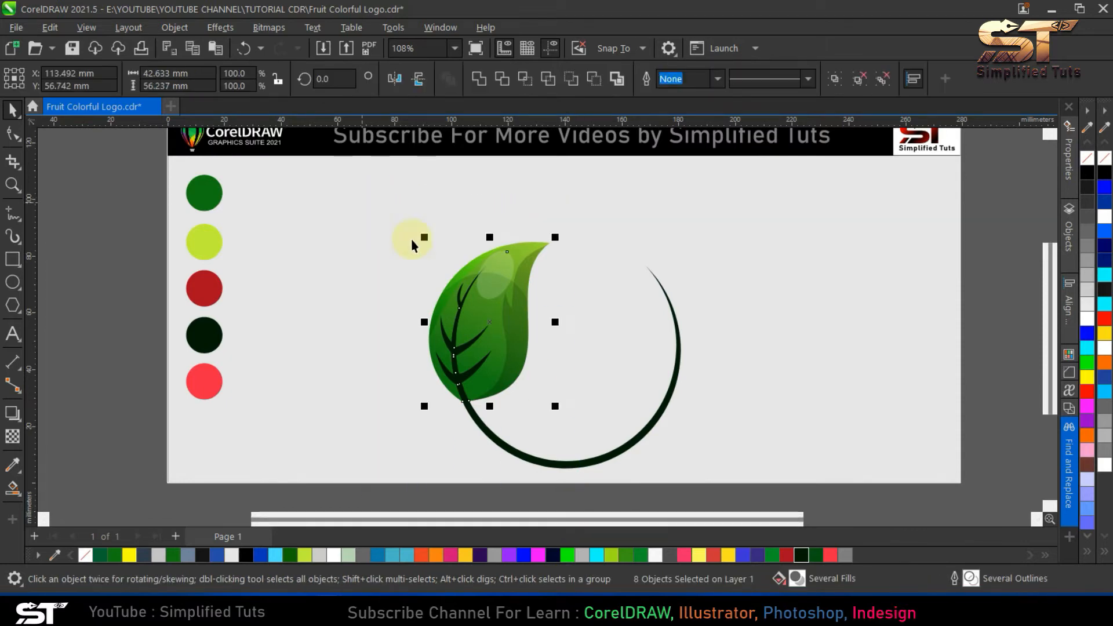
click(846, 79)
- Try moving the grouped leaf clear of the crescent stem and undo the move
drag(510, 308, 370, 316)
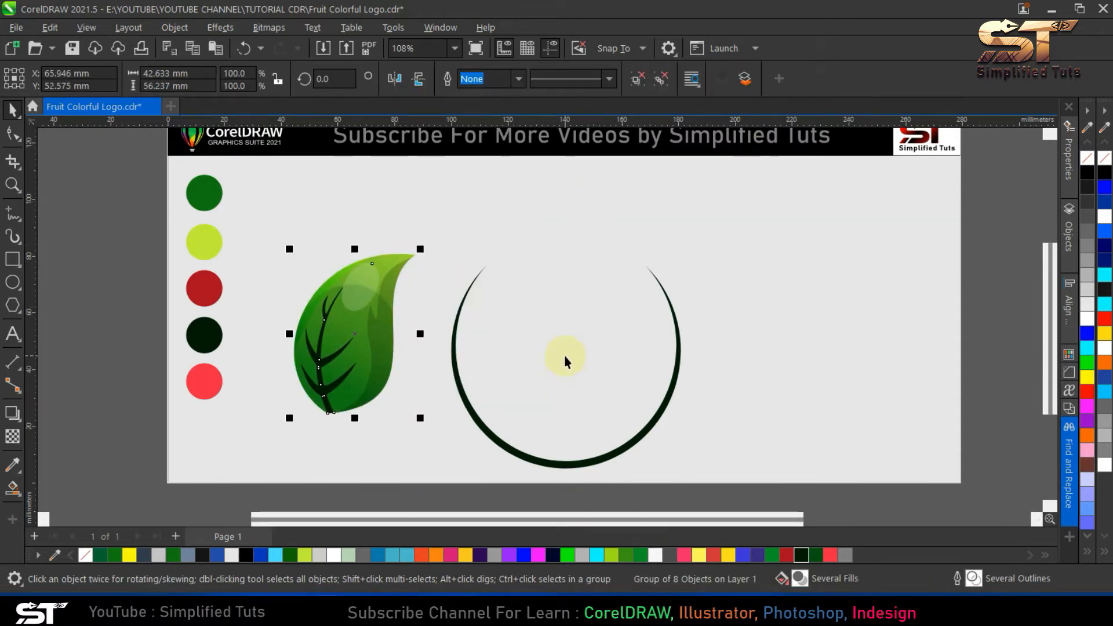
key(ctrl+z)
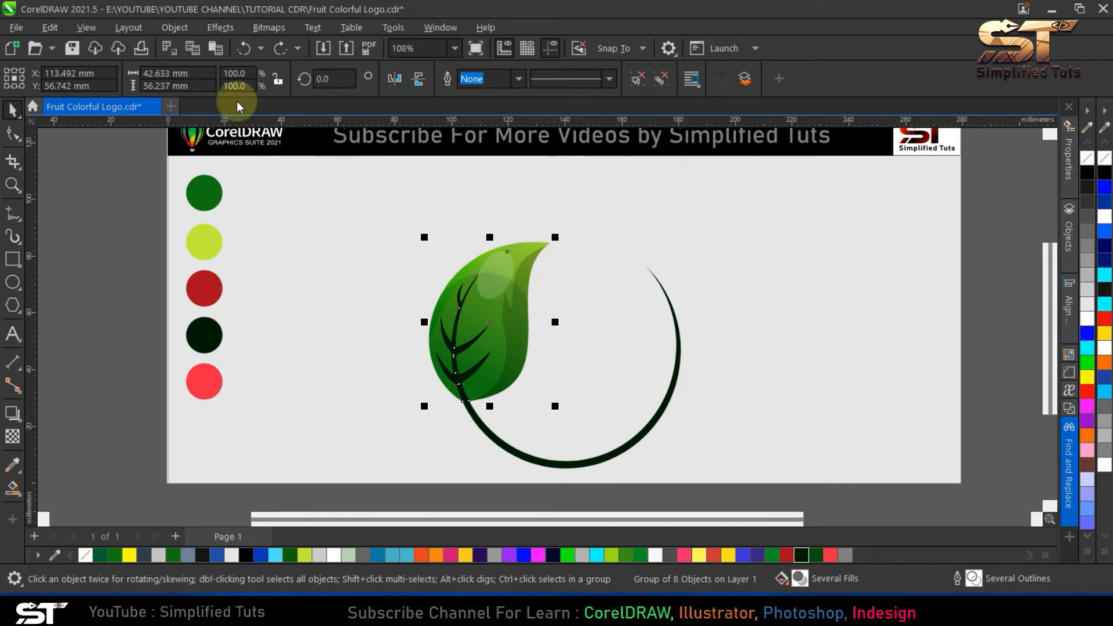
click(576, 357)
click(480, 331)
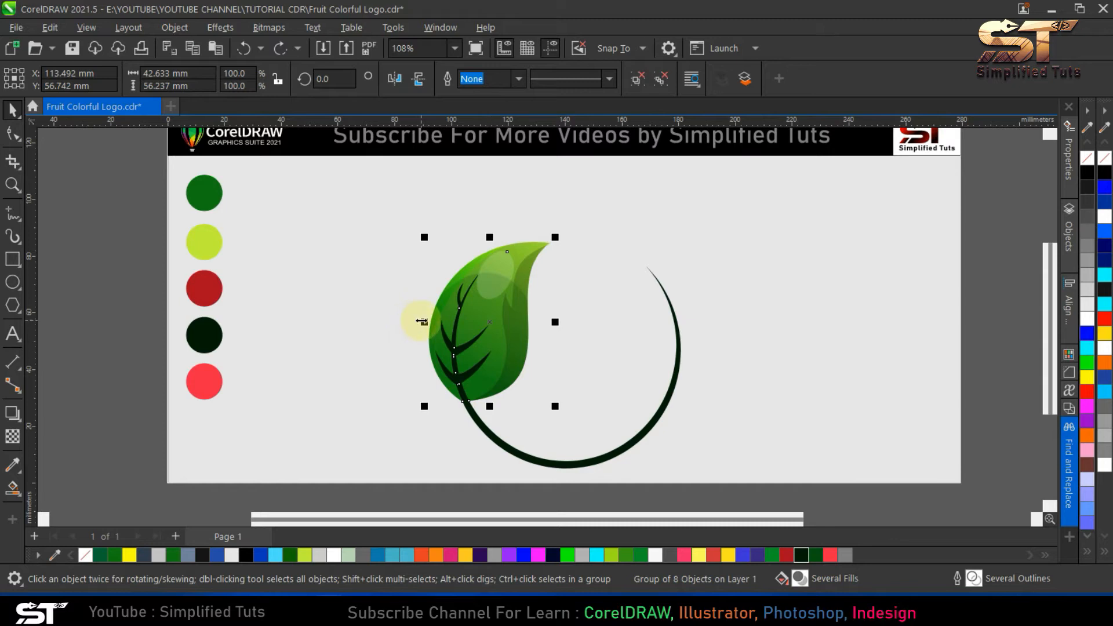
key(ctrl+a)
key(shift+F2)
key(Escape)
click(486, 343)
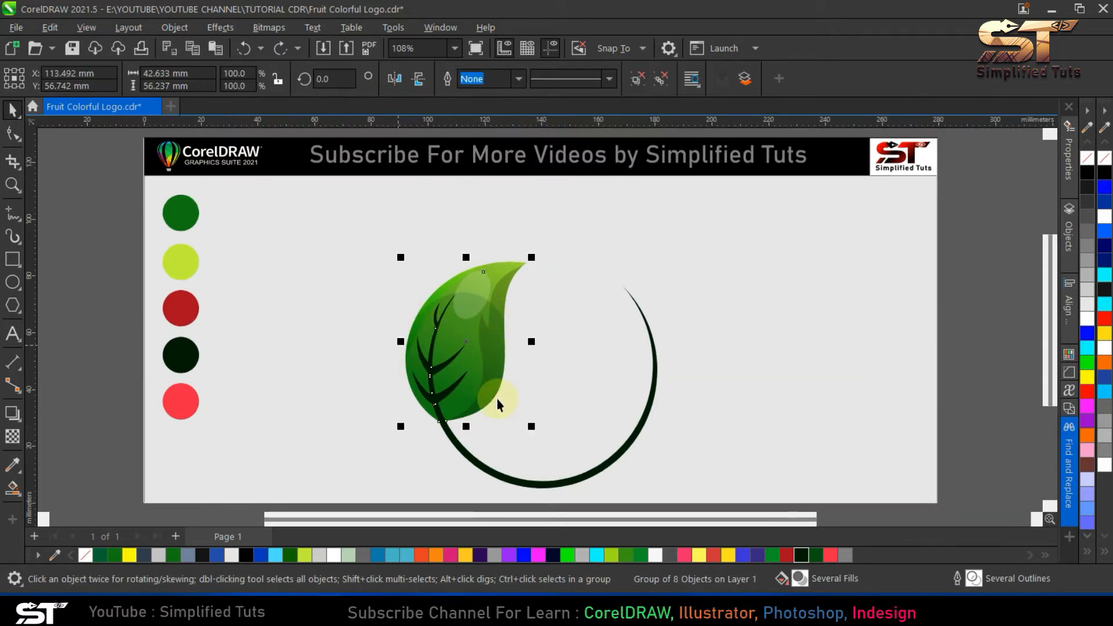
click(550, 417)
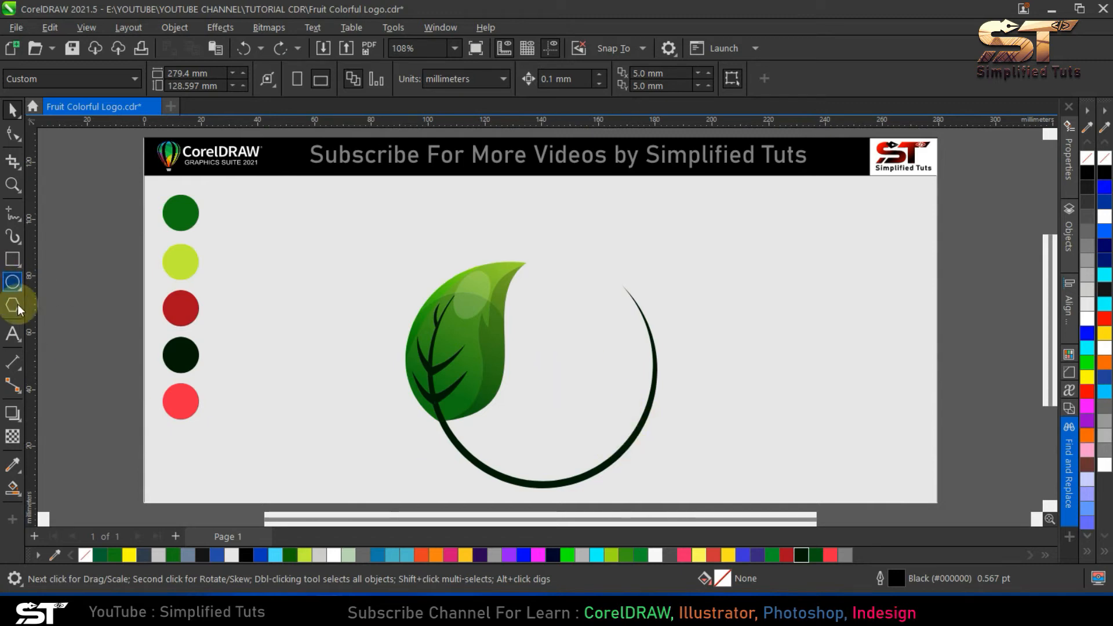
- Draw an upright ellipse about 78 mm tall within the crescent stem and centre it horizontally on the stem
click(13, 282)
drag(439, 248, 649, 477)
click(12, 110)
shift+click(591, 472)
key(c)
key(Escape)
- Widen the new ellipse symmetrically to about 74 mm
click(593, 405)
drag(650, 367, 653, 356)
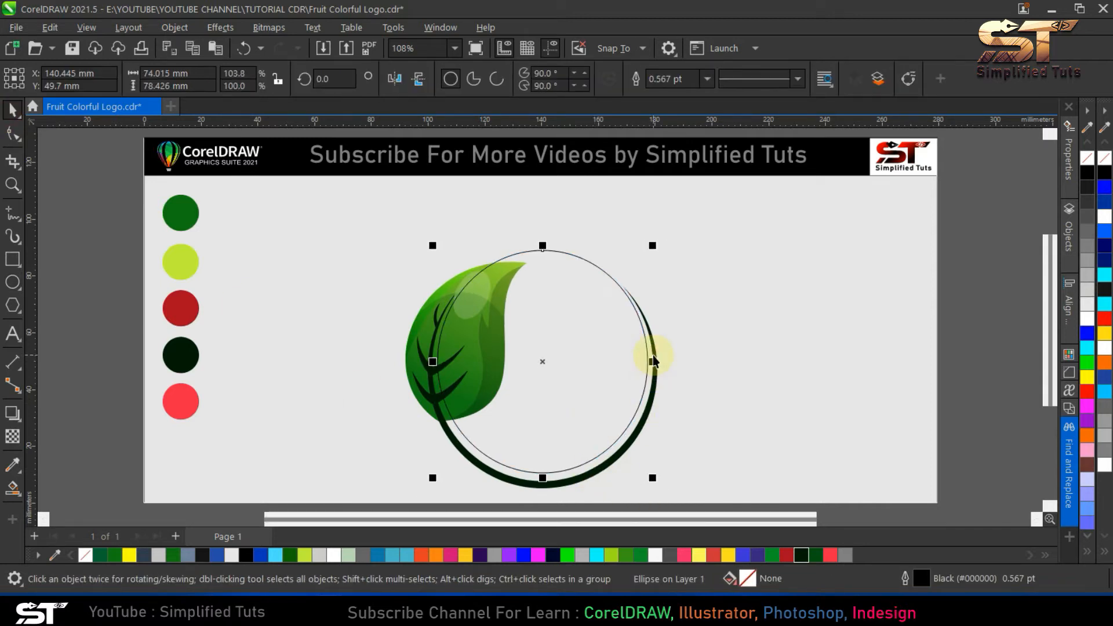
key(Escape)
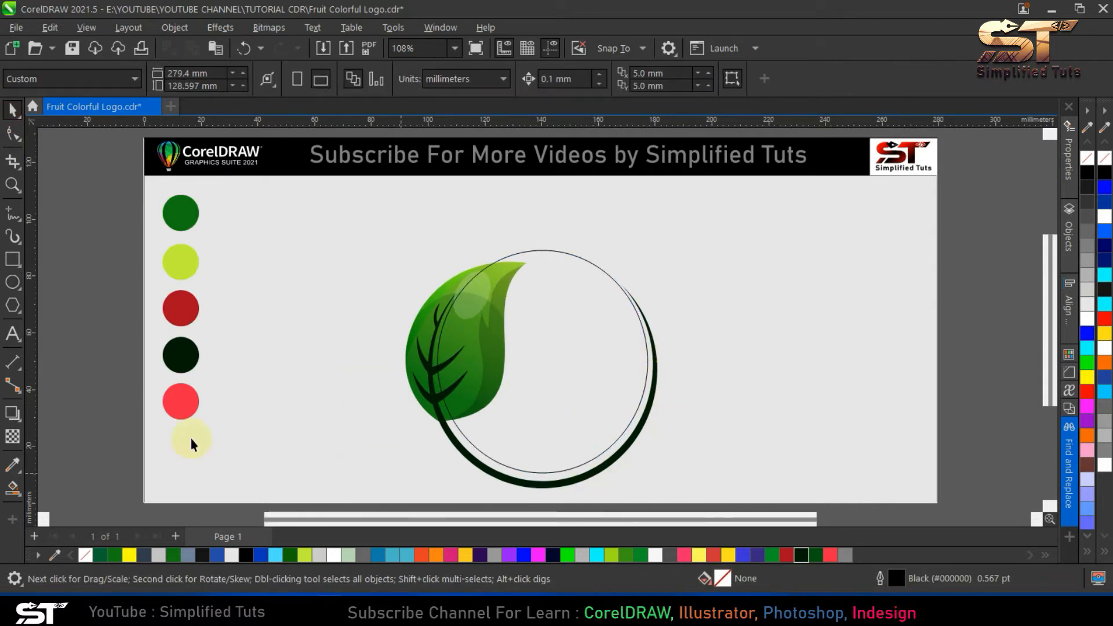
click(12, 488)
click(467, 447)
key(ctrl+z)
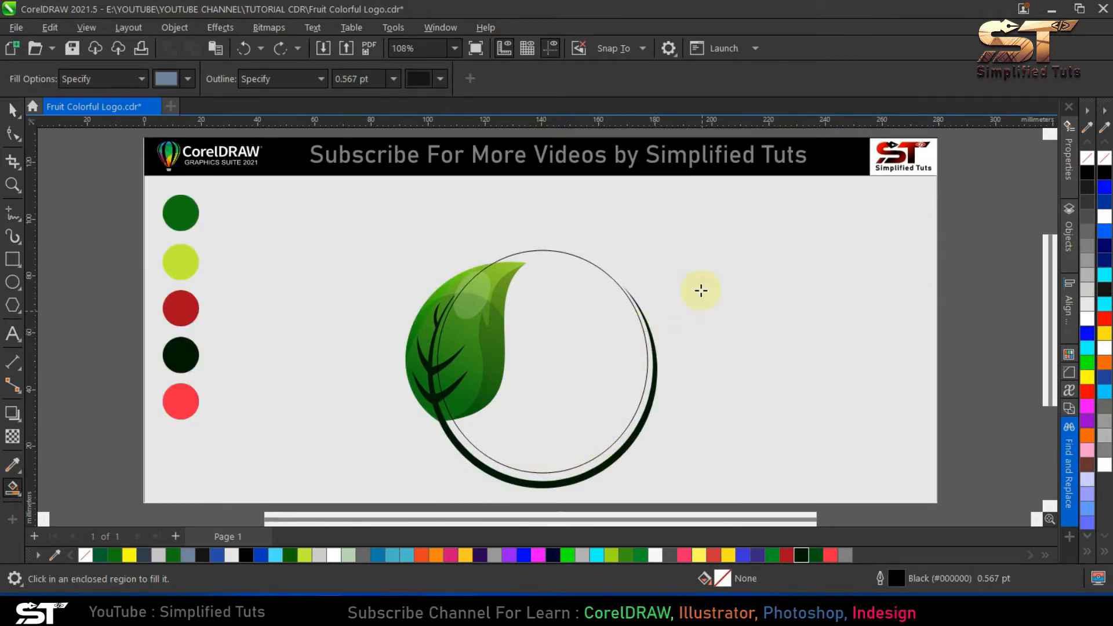
- Try closing the gap between ellipse and stem with a horizontal line about 133 mm long, and fill the enclosed band
click(13, 214)
click(359, 312)
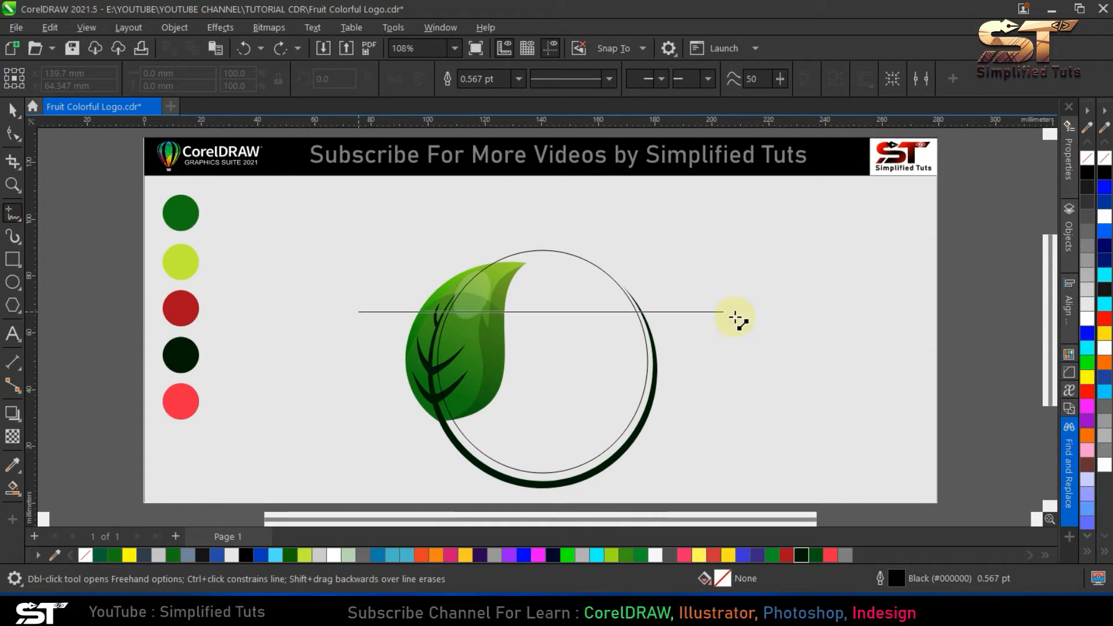
ctrl+click(735, 316)
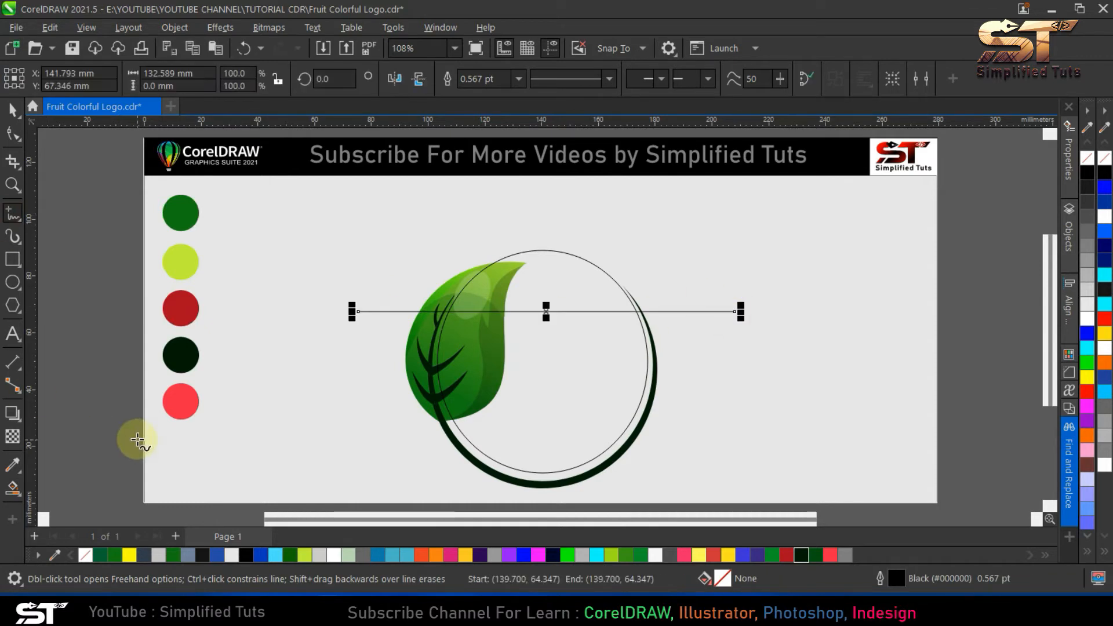
click(12, 488)
click(490, 461)
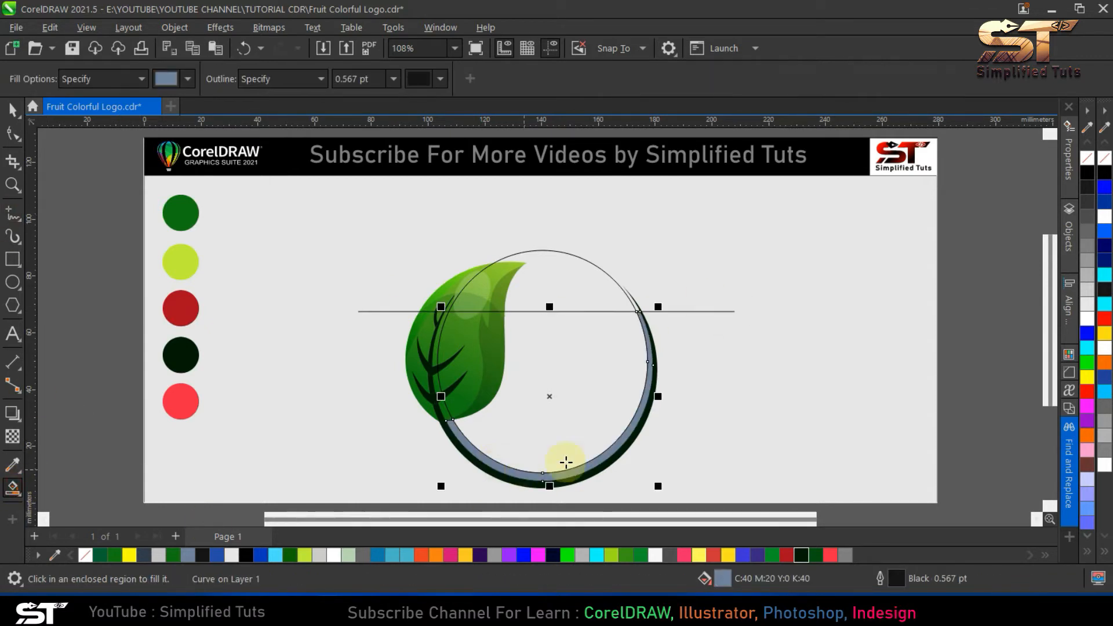
- Delete the horizontal line and the trial fill between the ellipse and the crescent stem
click(14, 110)
click(654, 320)
click(652, 311)
key(Delete)
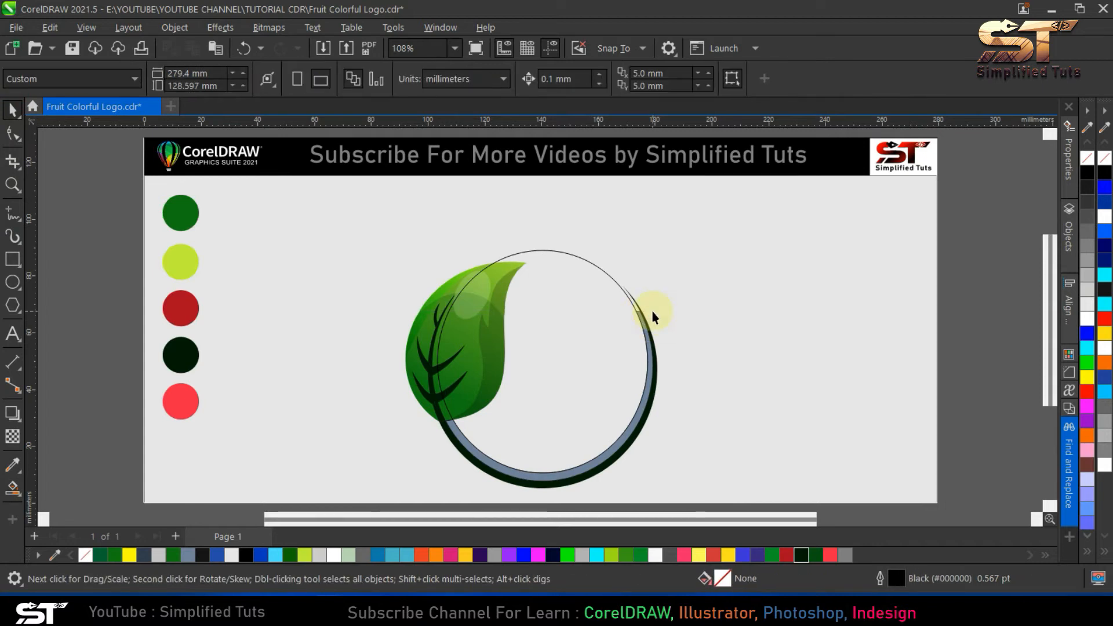
click(647, 384)
key(Delete)
- Mirror a copy of the grouped leaf horizontally and move it to the opposite end of the crescent stem
click(428, 343)
drag(398, 343, 527, 354)
right_click(524, 353)
drag(611, 361, 644, 359)
click(657, 429)
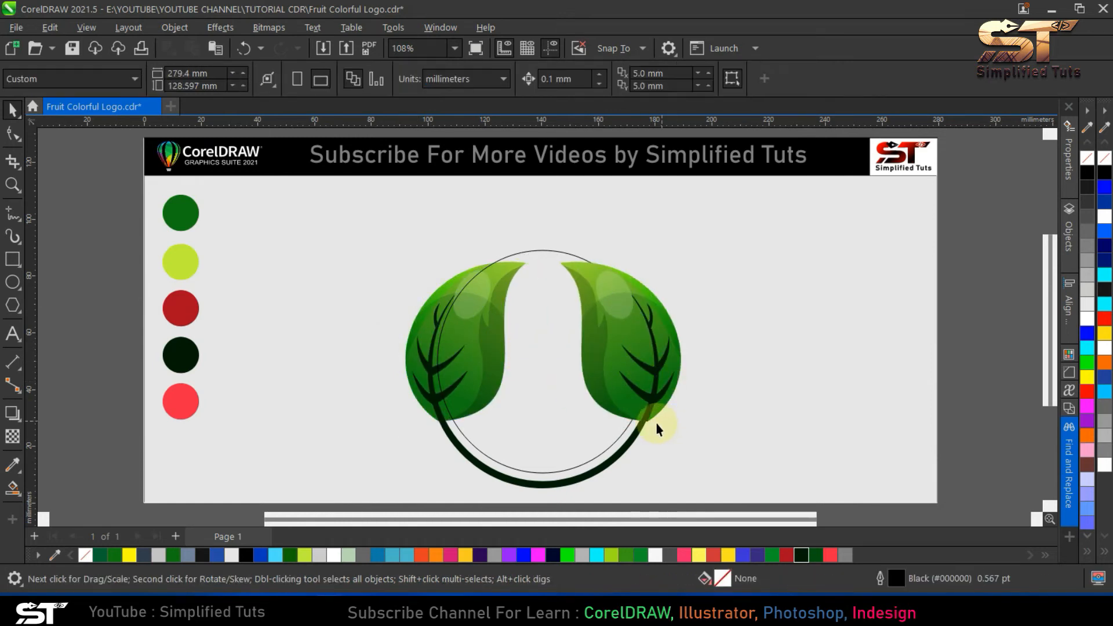
- Fine-tune the mirrored leaf's position so its main vein runs cleanly into the stem
scroll(657, 429, up, 8)
click(672, 356)
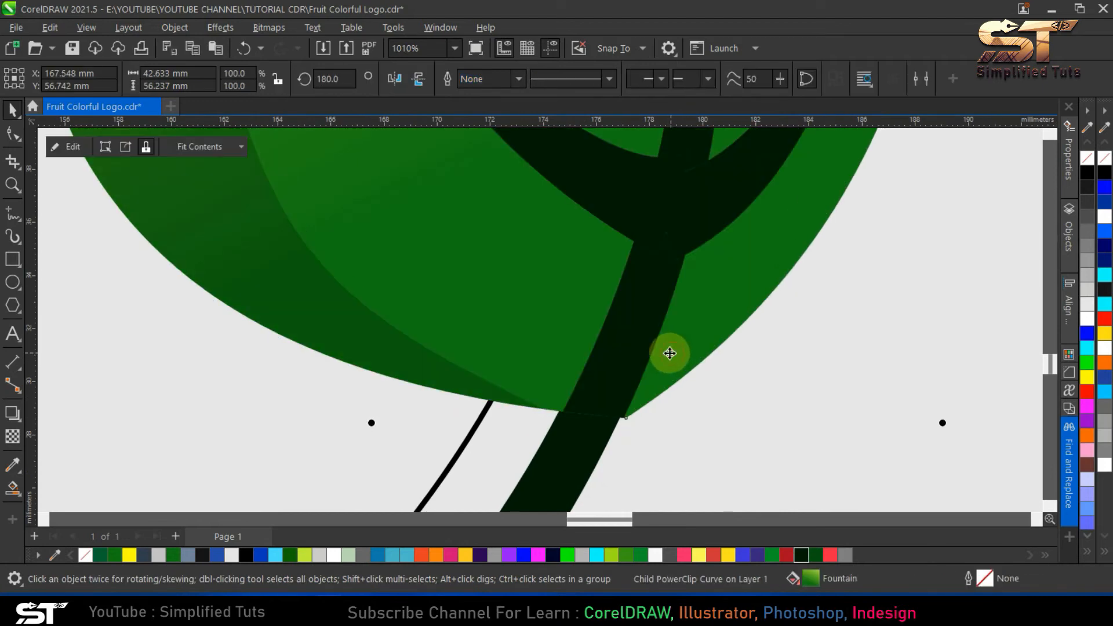
key(Escape)
click(688, 330)
key(Escape)
scroll(643, 384, down, 6)
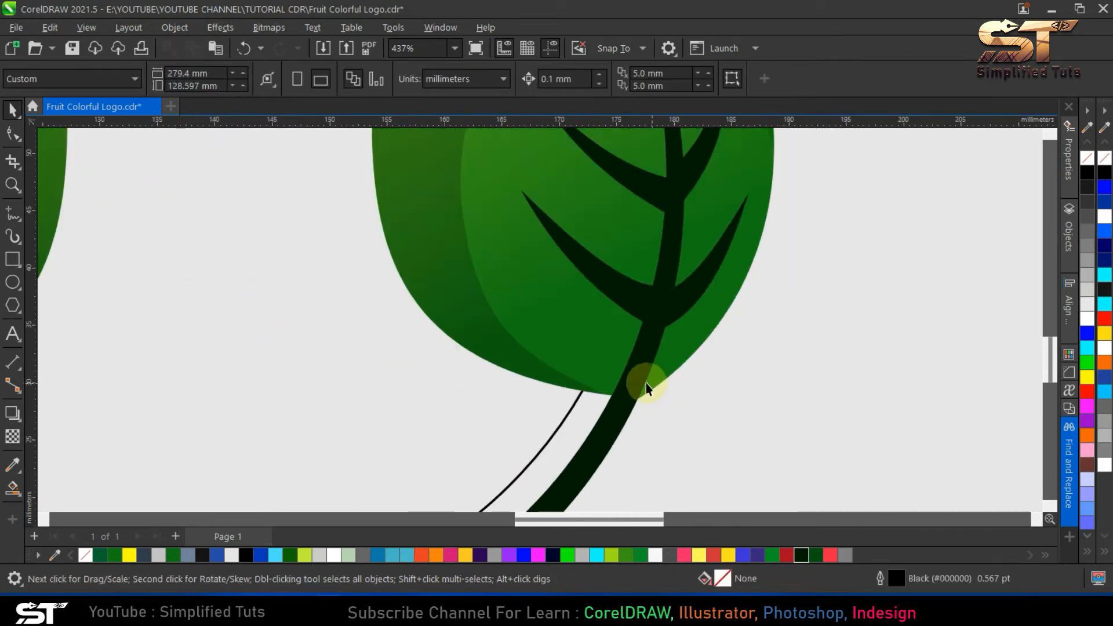
scroll(636, 388, down, 3)
- Create a Smart Fill shape in the crescent gap between the ellipse and the stem below the two leaves
click(559, 442)
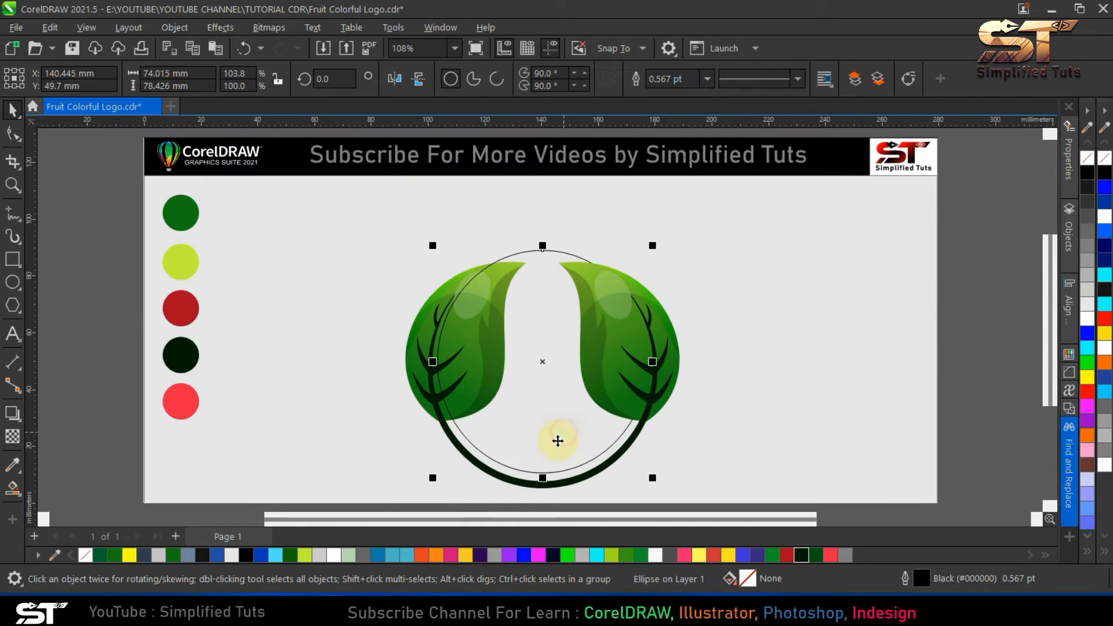
click(16, 487)
click(498, 462)
key(space)
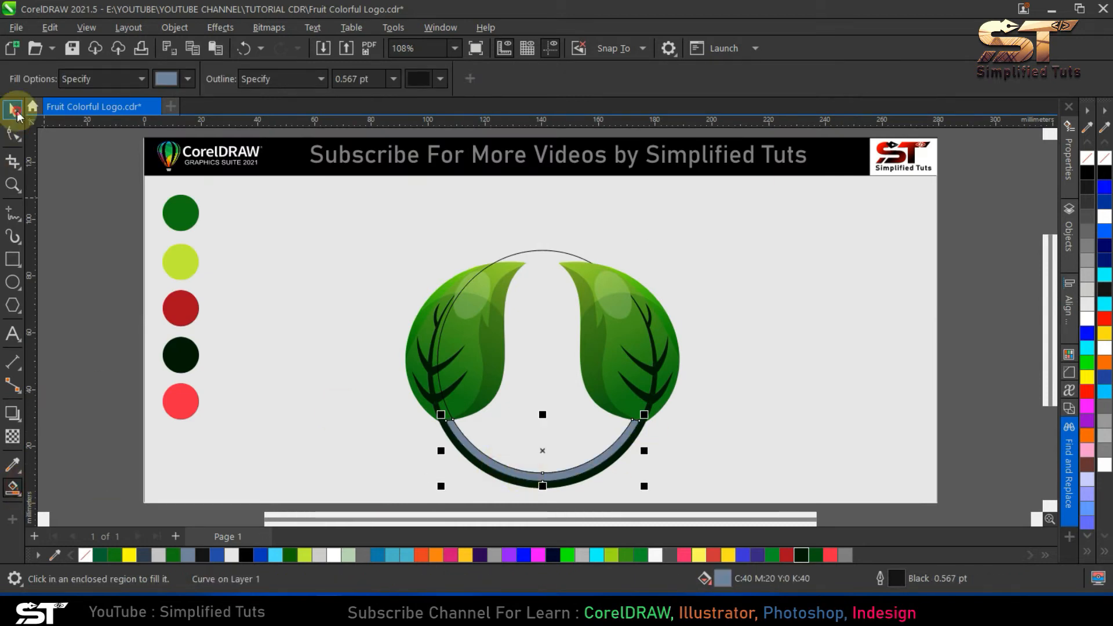
click(526, 387)
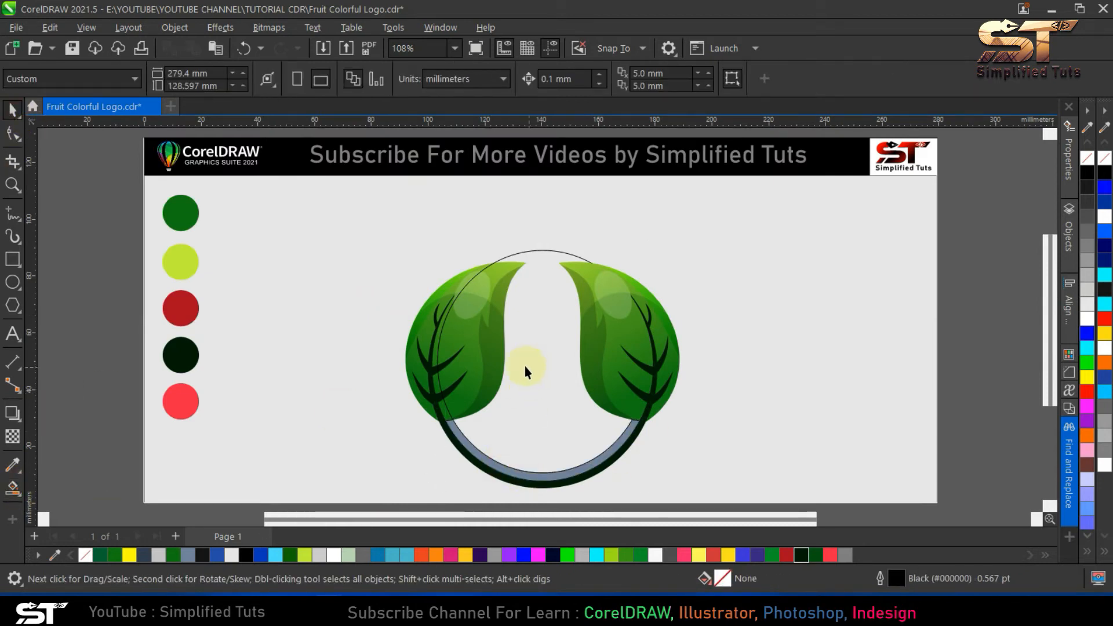
click(487, 315)
click(422, 311)
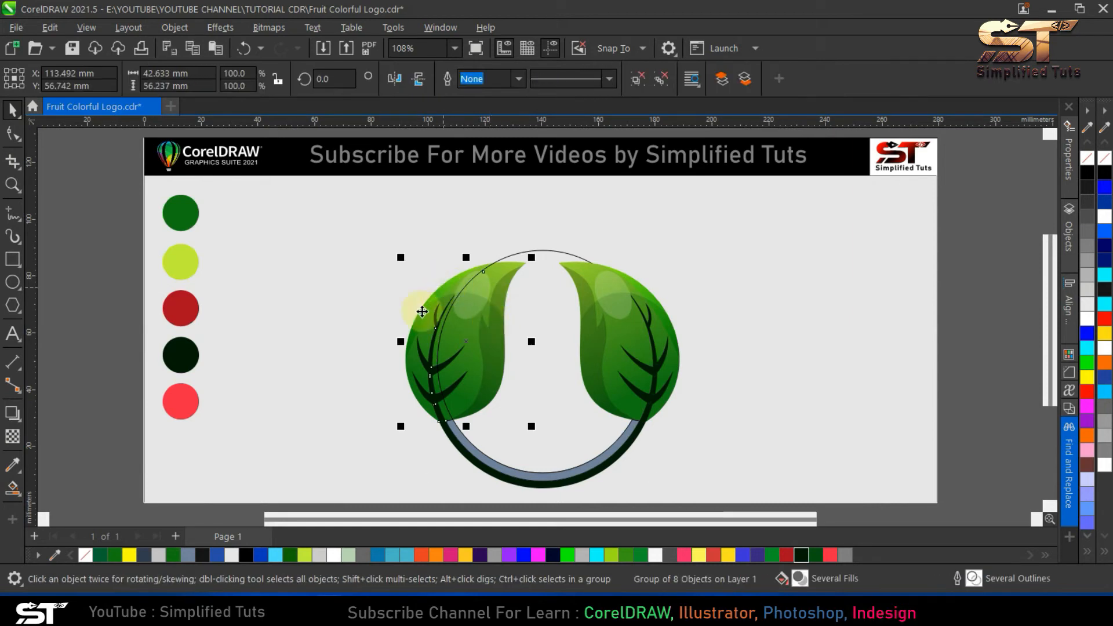
drag(428, 309, 430, 312)
- Draw a five-node open line along the left leaf's inner edge, from its tip to just beyond the stem
click(13, 214)
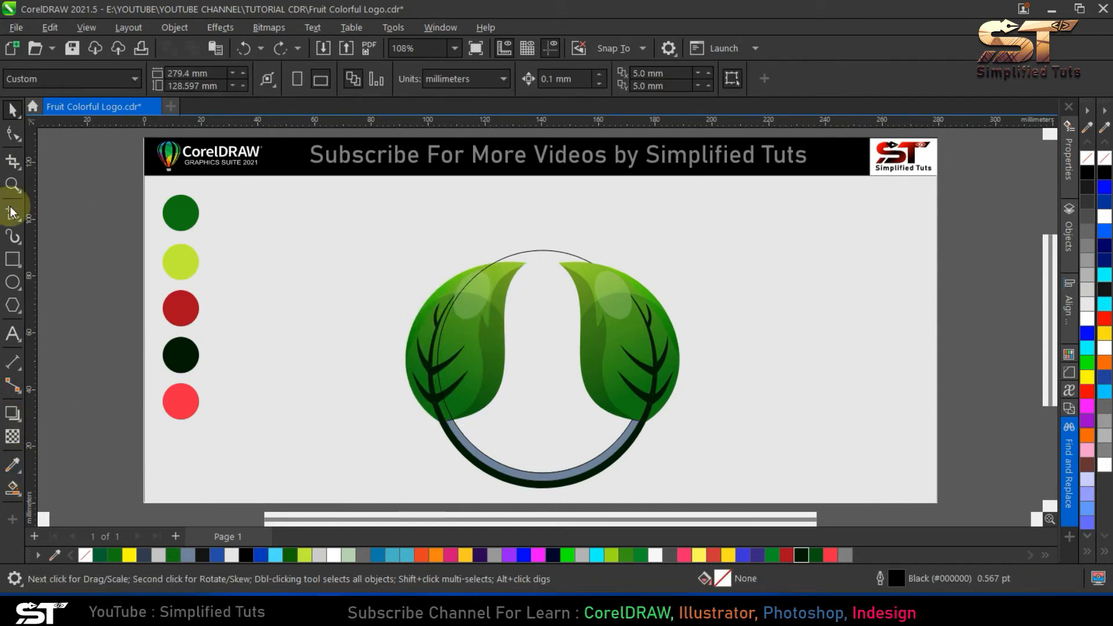
click(527, 257)
click(507, 324)
click(507, 325)
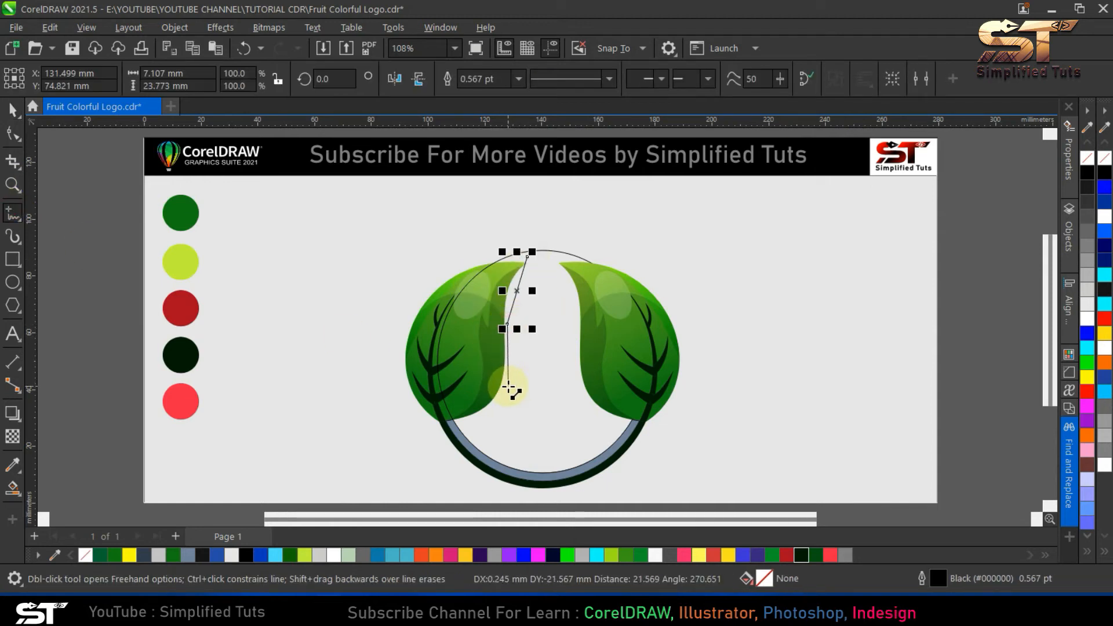
click(508, 385)
click(477, 419)
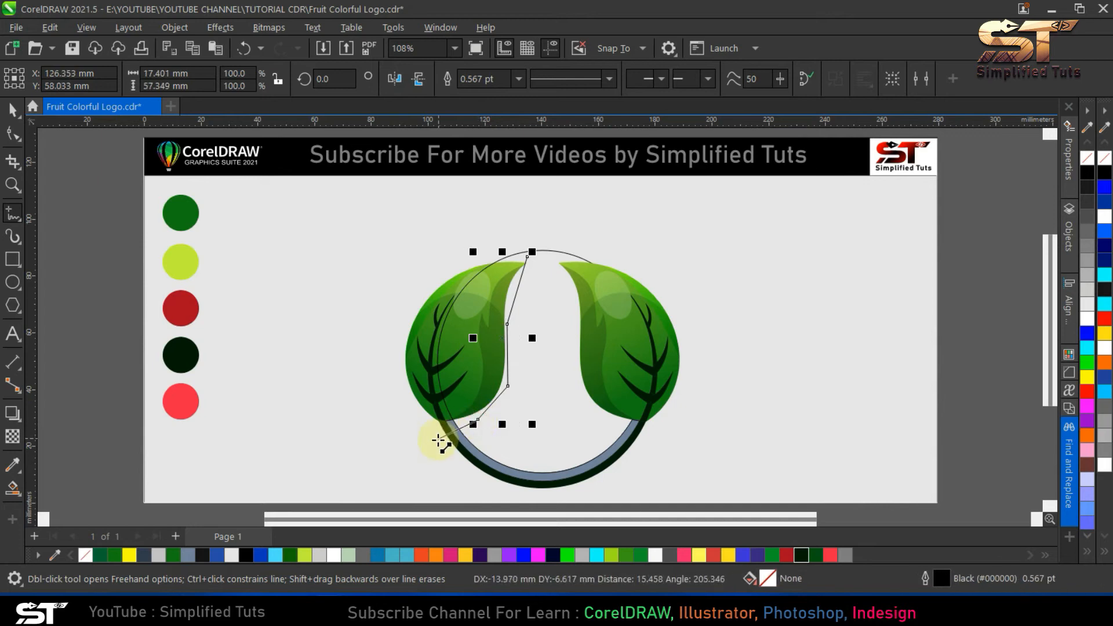
click(431, 433)
- Bend the line's upper segment to follow the left leaf's inner edge and move its end node to the leaf tip
key(F10)
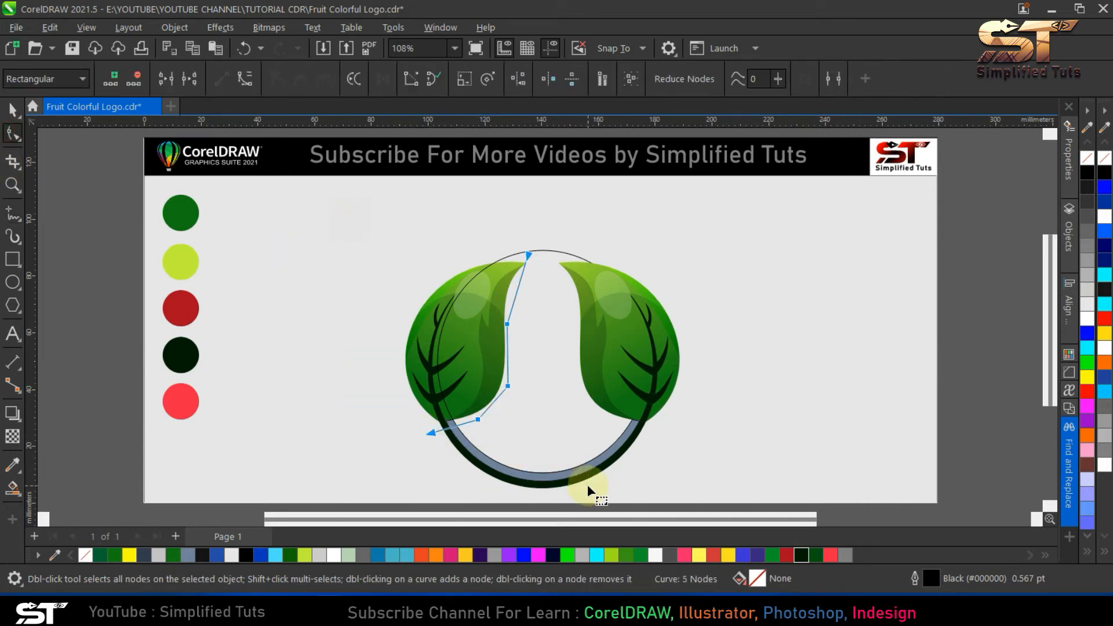
mouse_move(519, 289)
mouse_down()
mouse_move(511, 284)
mouse_move(527, 279)
mouse_up()
scroll(526, 256, up, 2)
scroll(526, 279, down, 4)
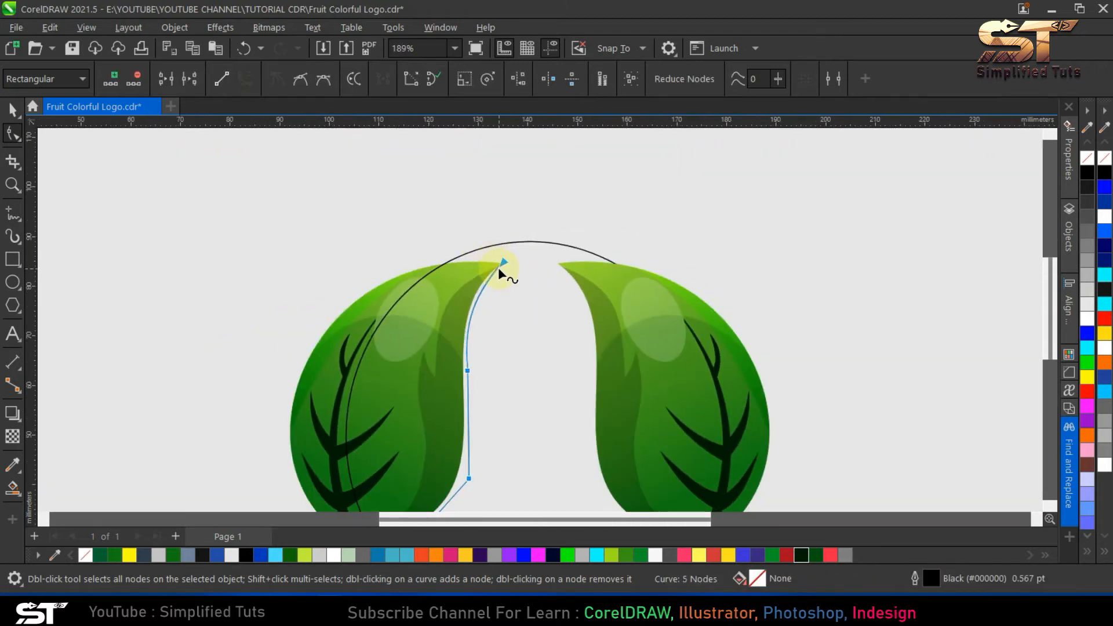
double_click(13, 110)
key(F4)
key(Escape)
- Bend the middle and lower segments of the line around the left leaf's inner edge
click(506, 349)
key(Escape)
click(477, 418)
click(14, 134)
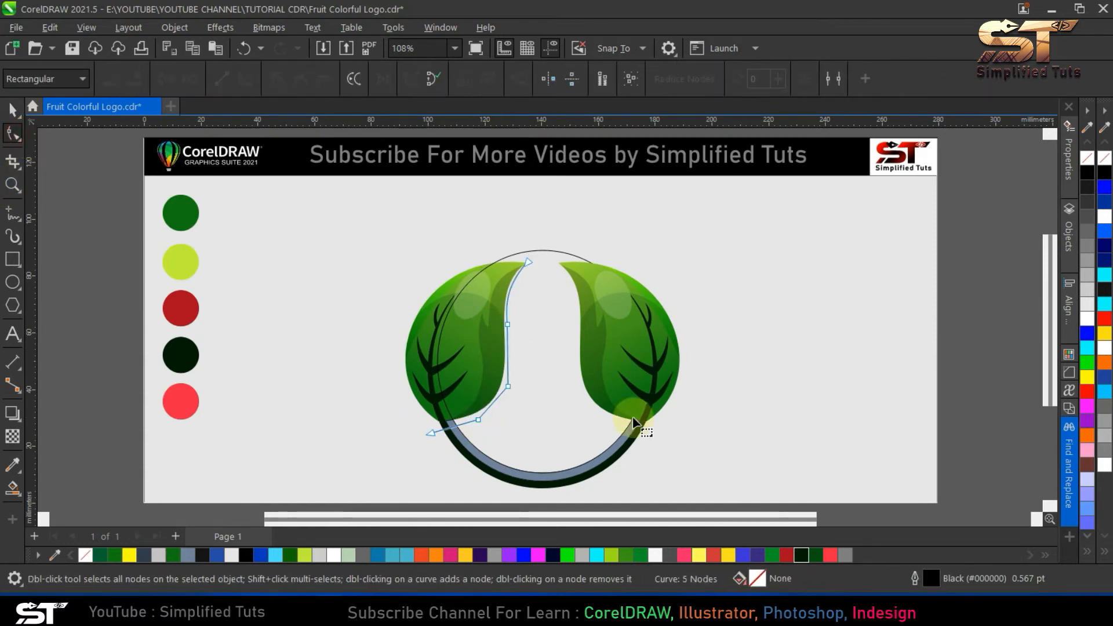
click(457, 428)
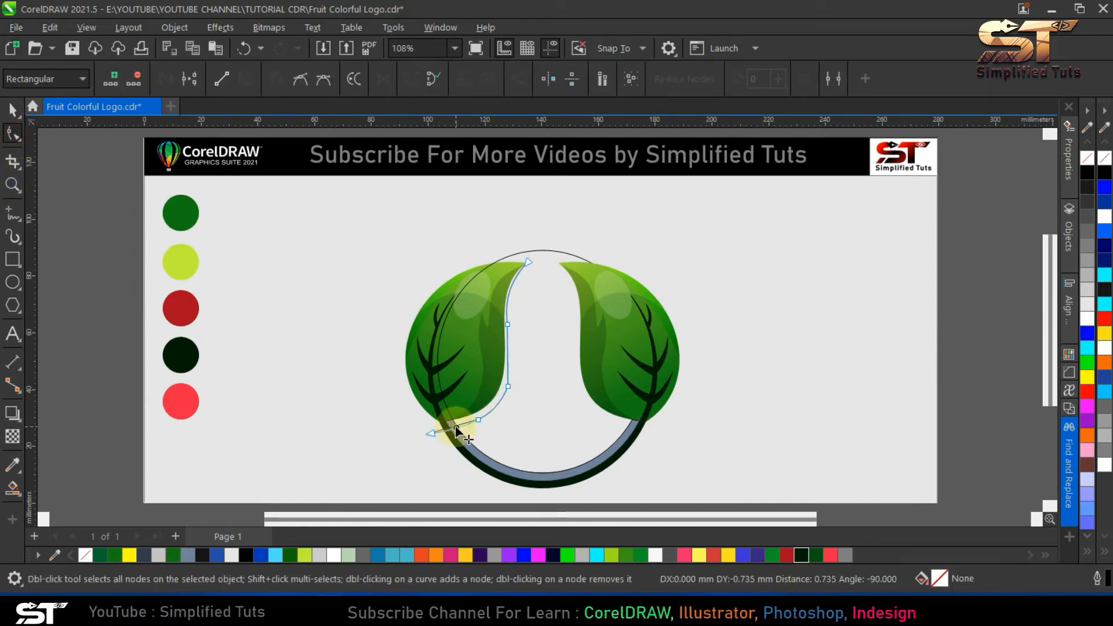
drag(507, 350, 510, 350)
- Delete surplus nodes from the lower part of the guide curve to smooth it
key(Delete)
drag(497, 437, 419, 407)
key(Delete)
key(ctrl+z)
key(Delete)
key(space)
click(561, 308)
- Adjust the guide curve's end and upper bend so it tapers into the left leaf's tip
scroll(528, 273, up, 3)
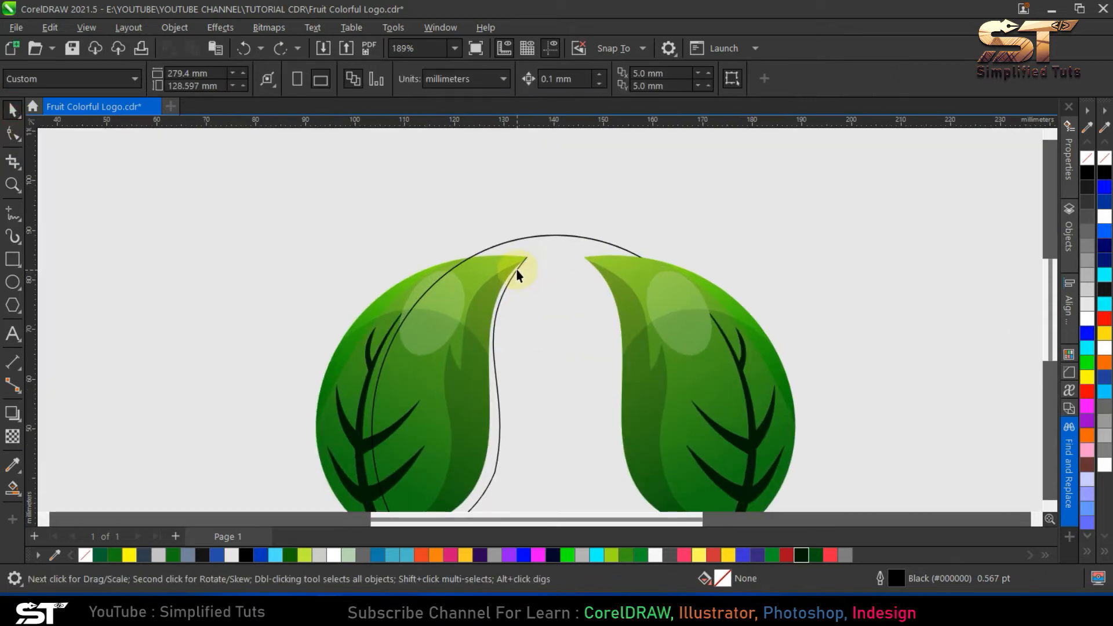
click(516, 269)
key(space)
click(527, 259)
drag(462, 333, 469, 315)
key(space)
click(390, 260)
- Create a Smart Fill band between the left leaf and the guide curve, and delete the guide curve
key(shift+F4)
click(12, 485)
click(508, 349)
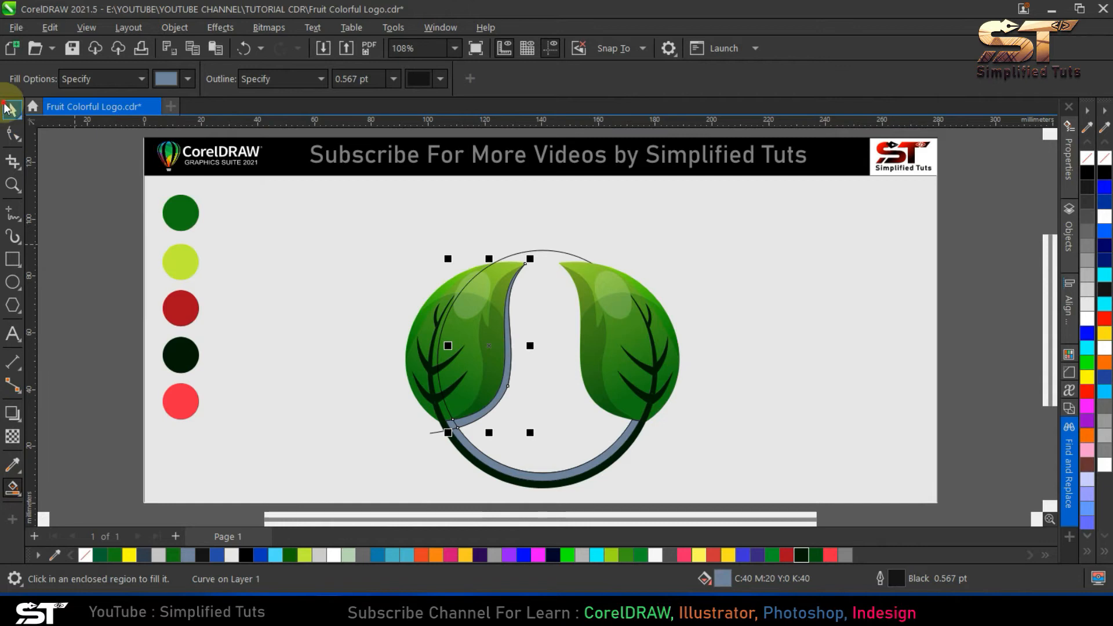
click(5, 106)
click(538, 462)
double_click(436, 432)
key(Delete)
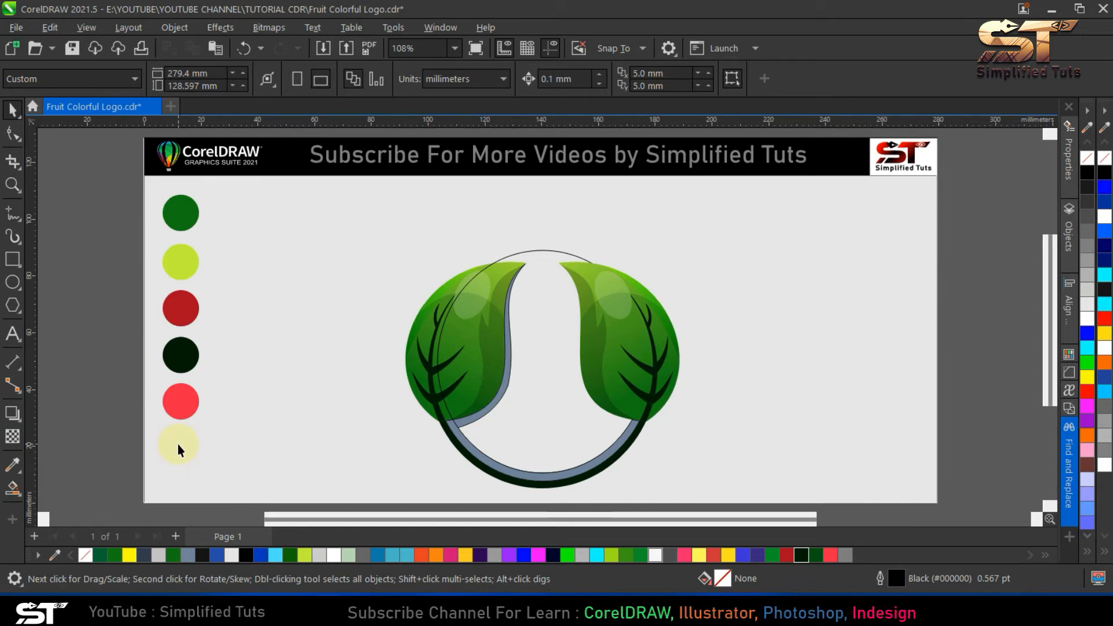
- Sample the dark red swatch and apply it to the leaf-edge band and the lower crescent
click(11, 467)
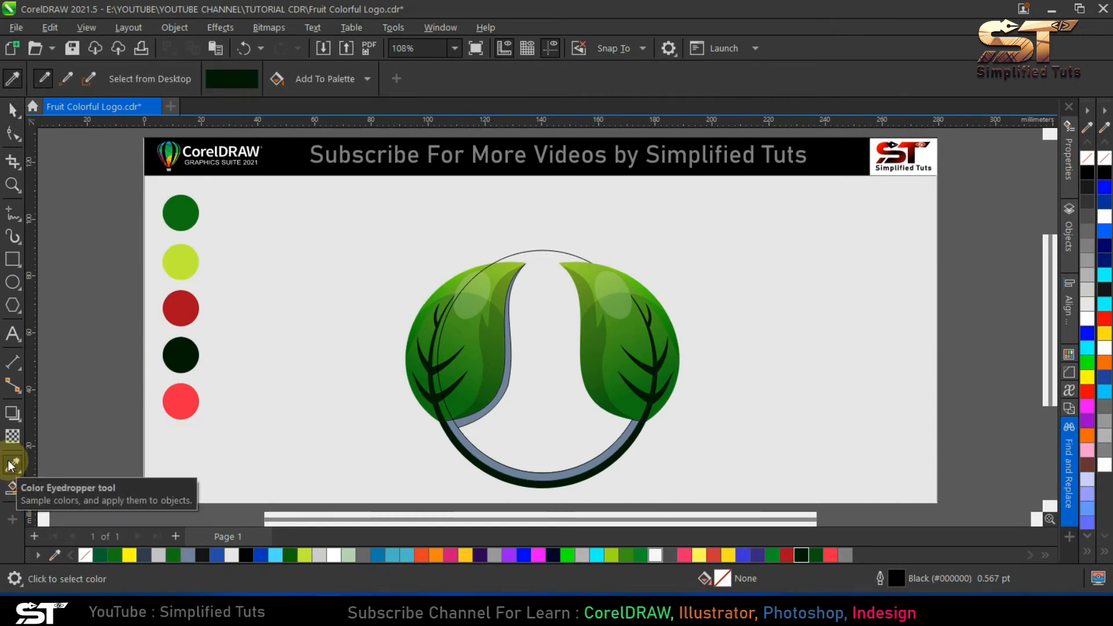
click(179, 308)
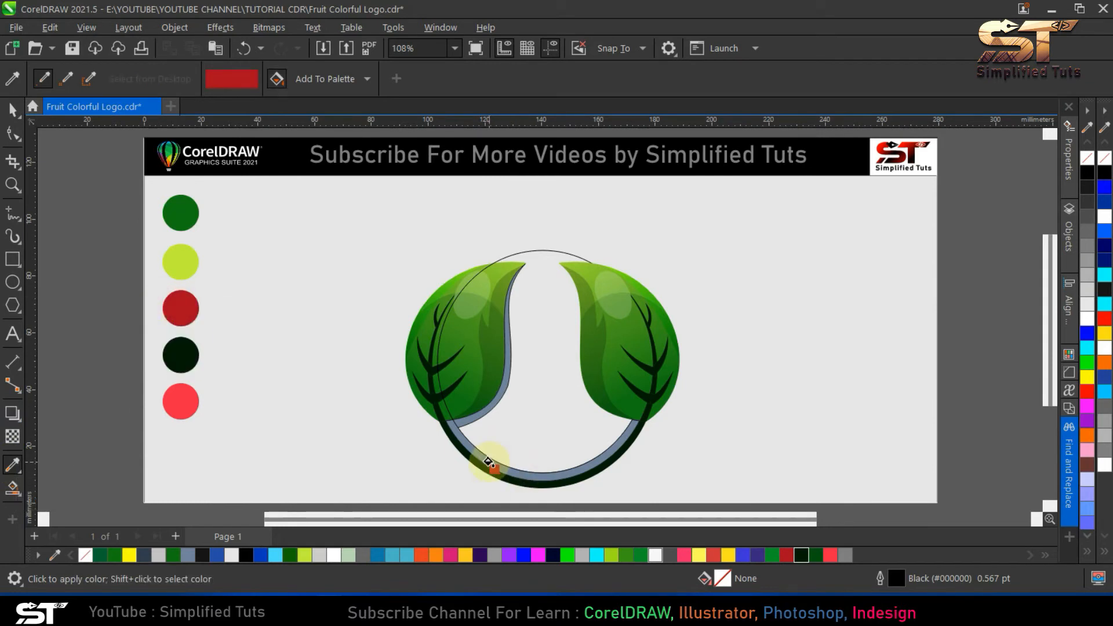
click(489, 462)
key(space)
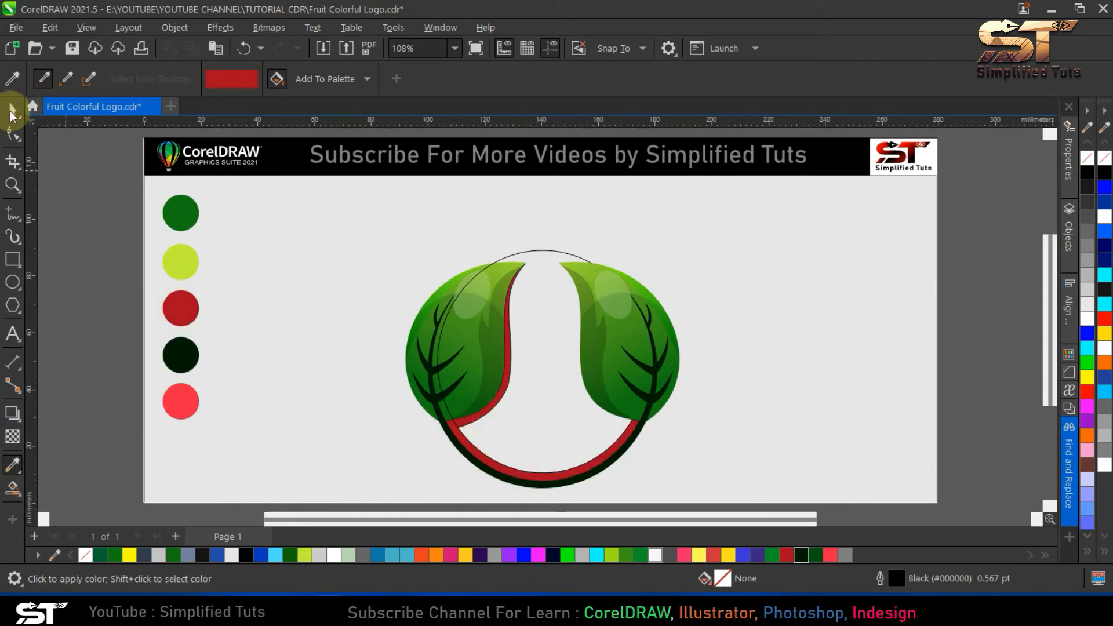
- Mirror a copy of the left leaf's red band and fit it to the right leaf's inner edge
click(480, 427)
shift+click(468, 445)
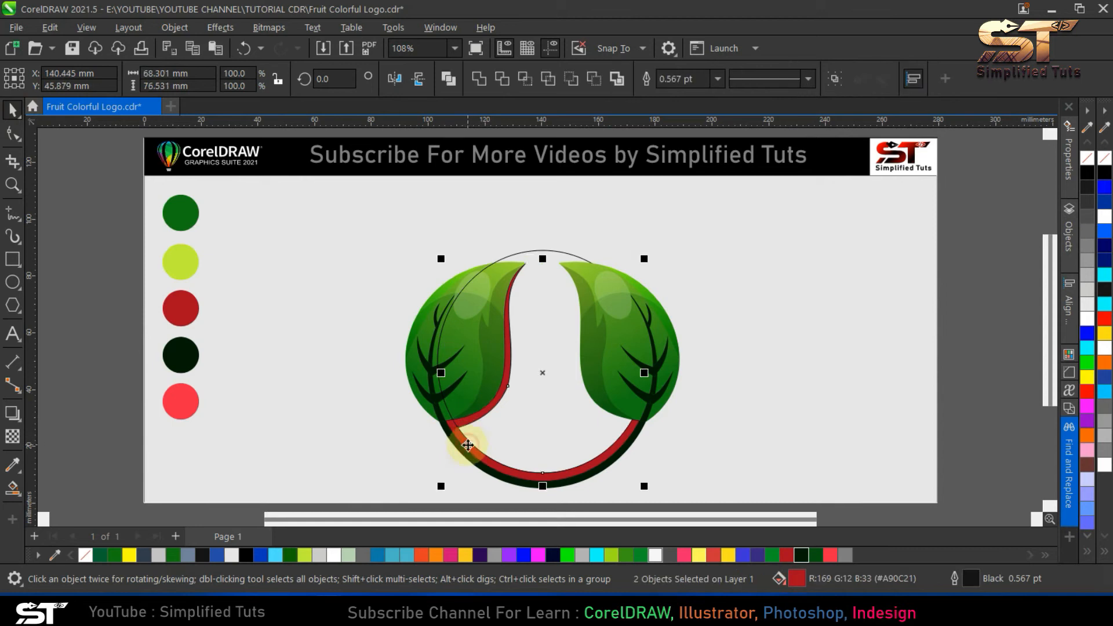
click(479, 418)
mouse_move(449, 342)
mouse_down()
mouse_move(534, 350)
mouse_move(582, 378)
mouse_move(594, 357)
mouse_up()
scroll(590, 354, up, 5)
scroll(575, 350, up, 5)
scroll(502, 355, down, 6)
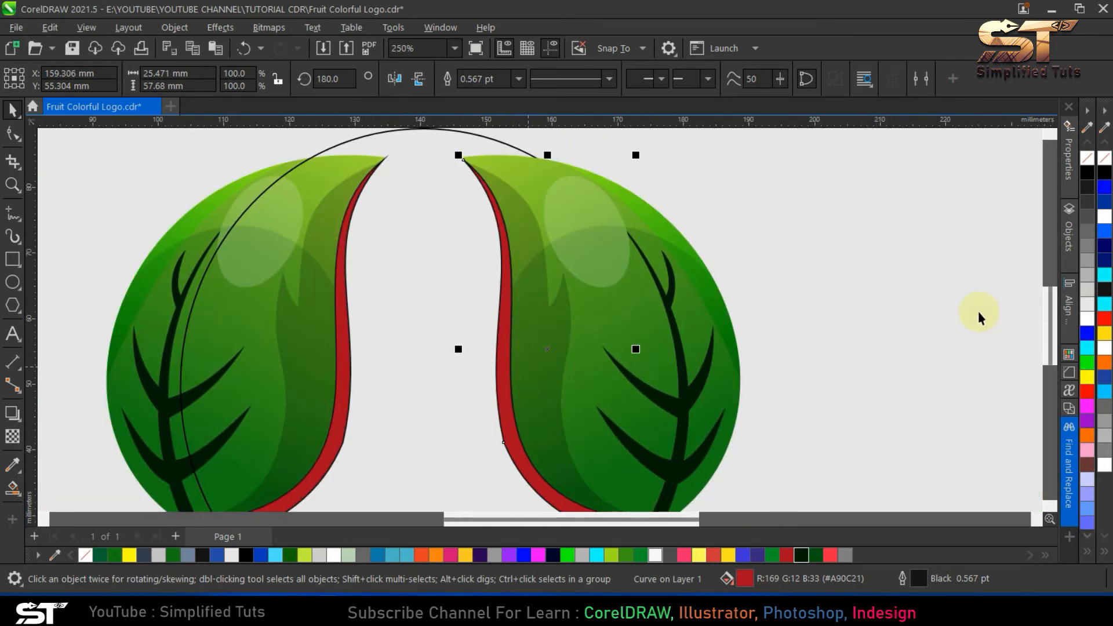
- Remove the outlines from both red leaf-edge bands and the red lower crescent
click(378, 308)
click(348, 314)
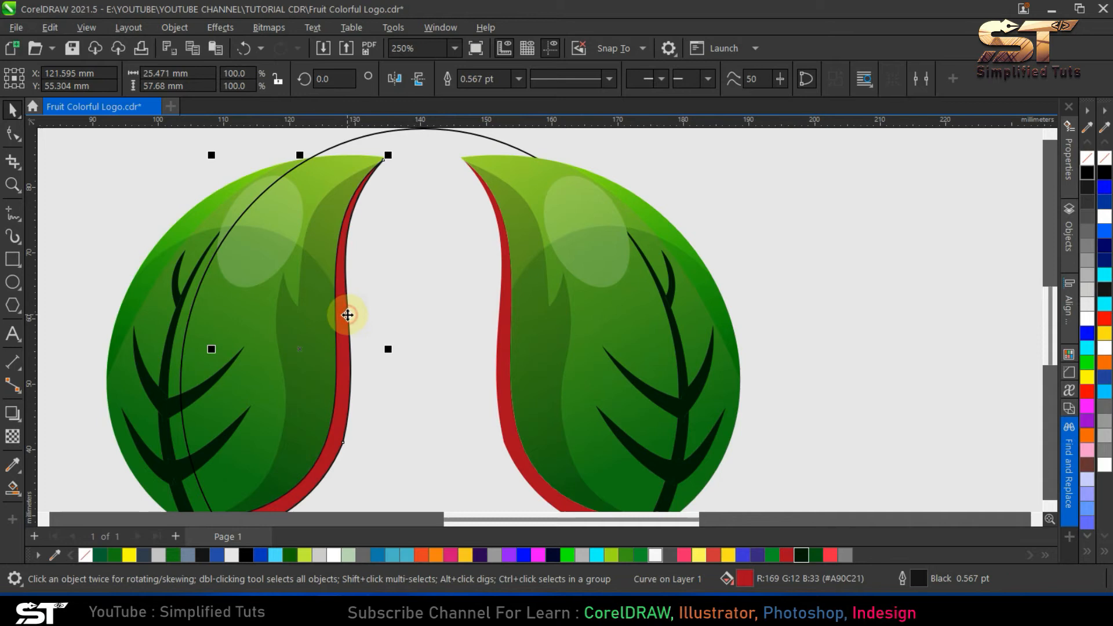
right_click(1088, 157)
click(812, 243)
scroll(537, 341, down, 3)
click(629, 450)
scroll(631, 451, up, 2)
shift+click(360, 404)
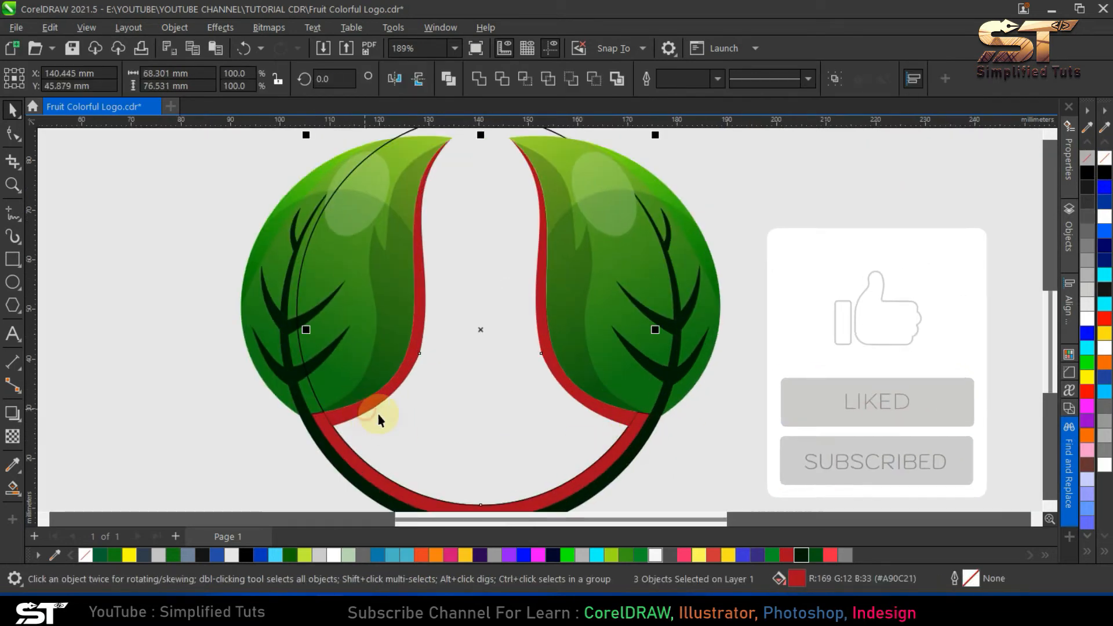
click(487, 229)
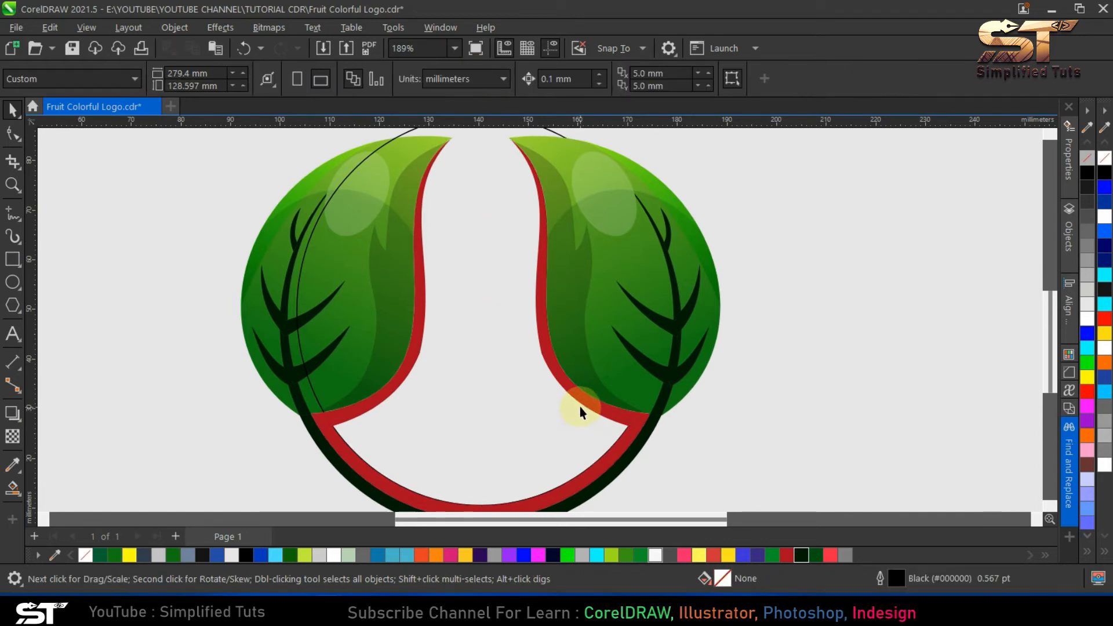
- Lower the ellipse and stretch it to about 79.5 mm tall so its top arcs between the two leaf tips
key(ctrl+a)
key(shift+F2)
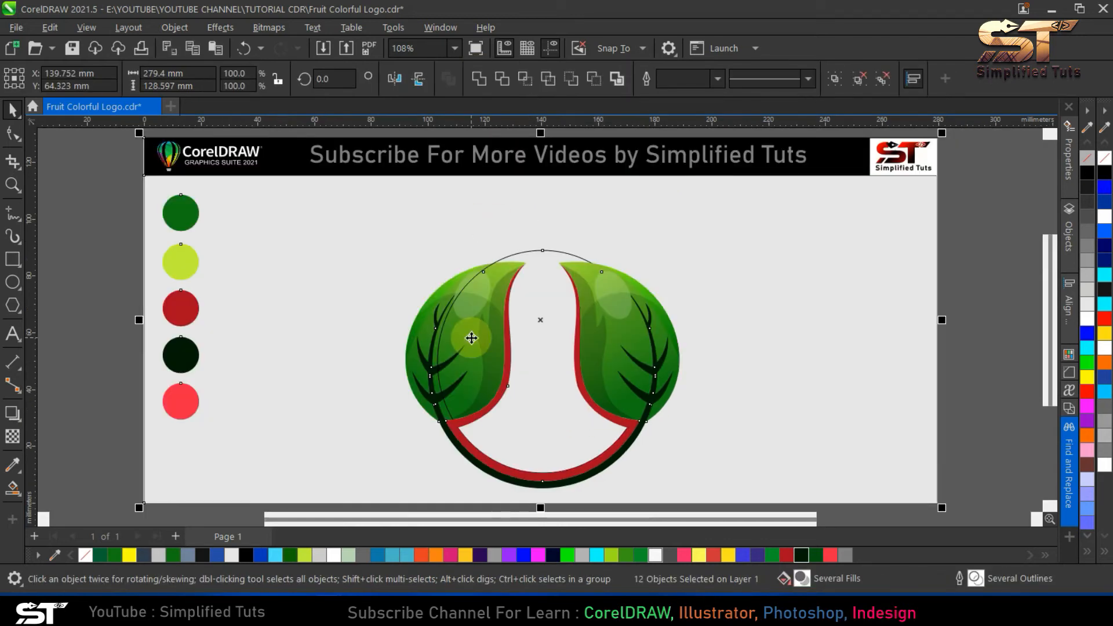
click(536, 299)
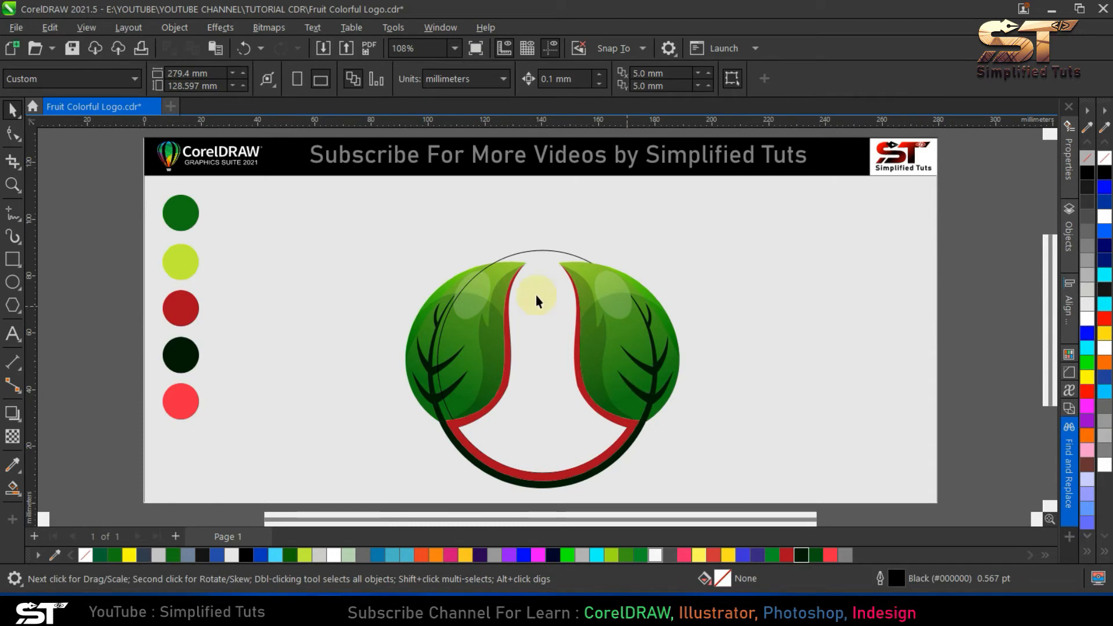
click(543, 251)
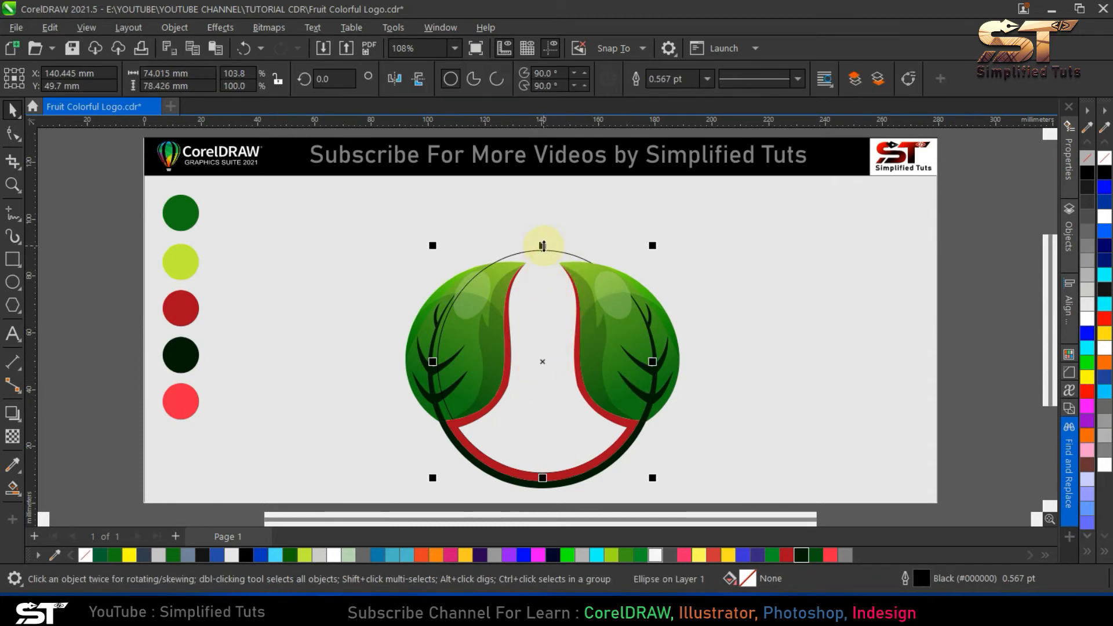
drag(549, 405, 549, 427)
scroll(545, 258, up, 4)
drag(547, 261, 548, 255)
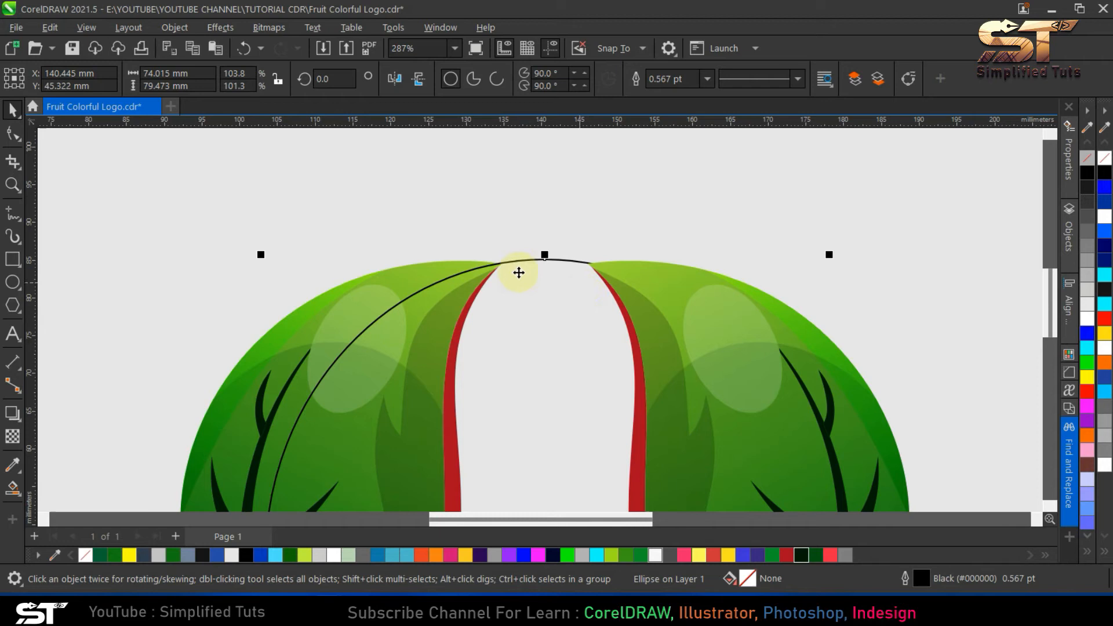
scroll(544, 259, up, 3)
- Try to create a Smart Fill shape for the fruit body in the open area between the two leaves
key(ctrl+a)
key(F4)
key(Escape)
click(13, 487)
click(542, 389)
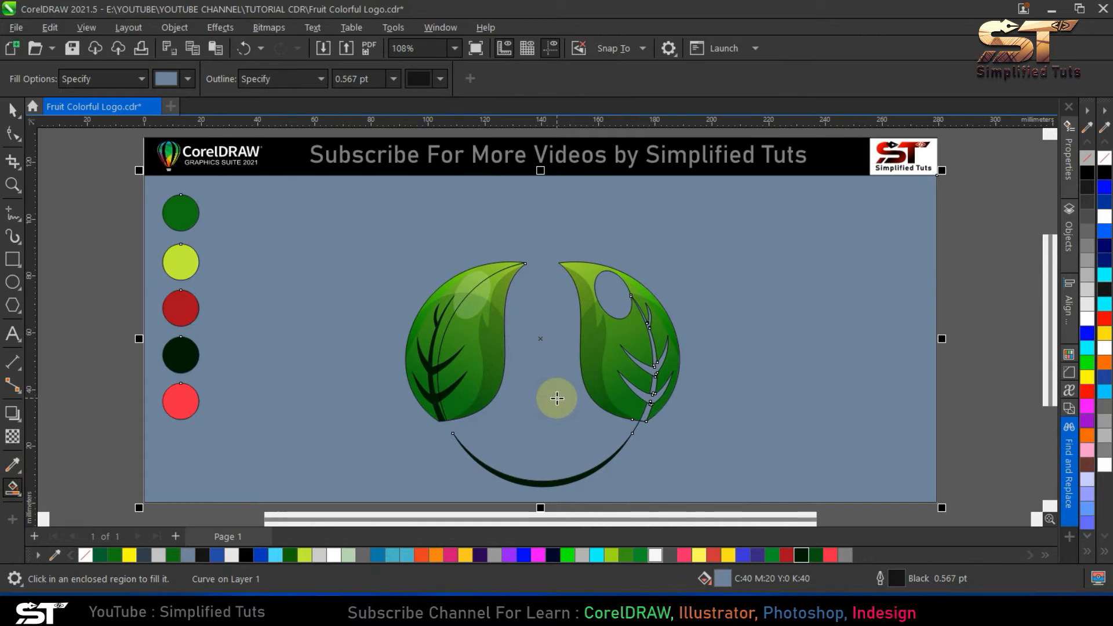
- Undo the last fill and try Smart Fill again on the open area between the leaves with the ellipse selected
key(ctrl+z)
click(13, 109)
click(545, 372)
drag(544, 372, 540, 372)
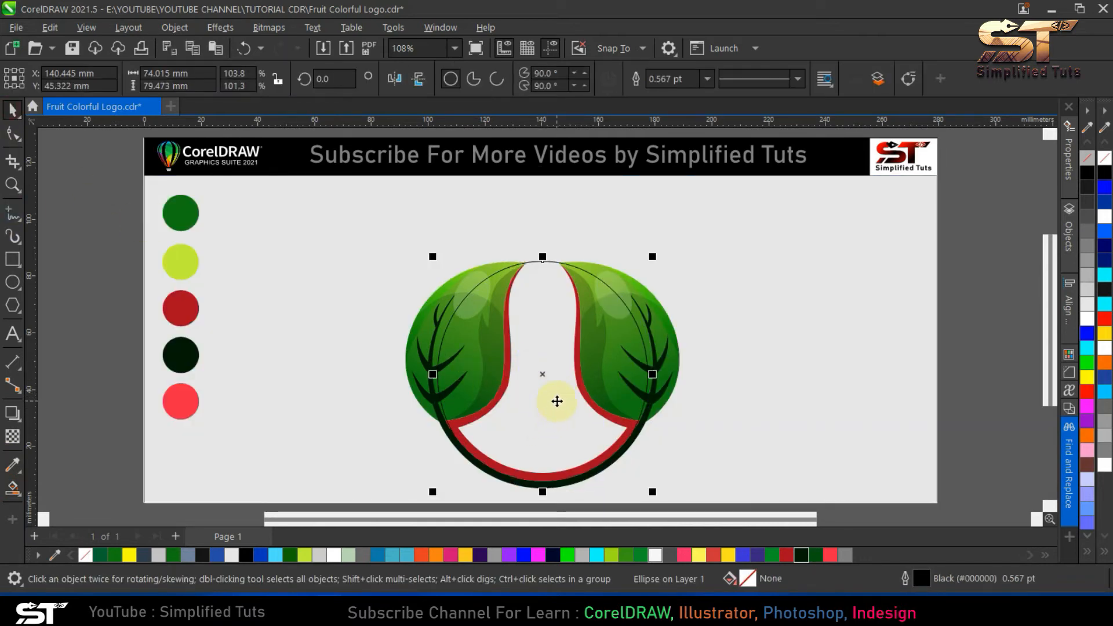
click(557, 401)
click(13, 487)
click(541, 384)
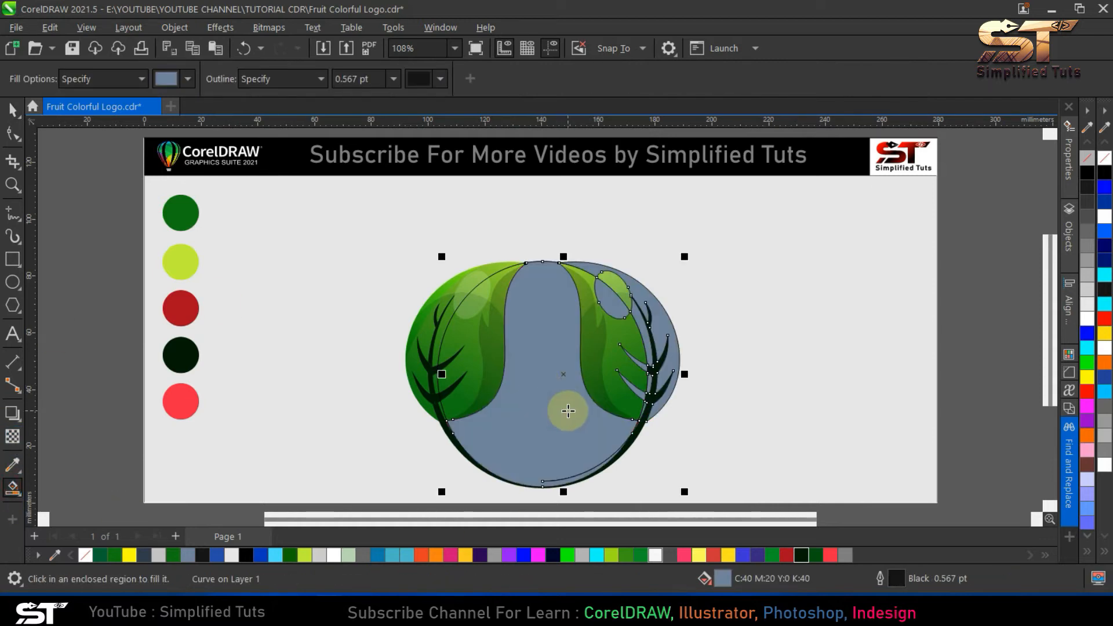
click(13, 110)
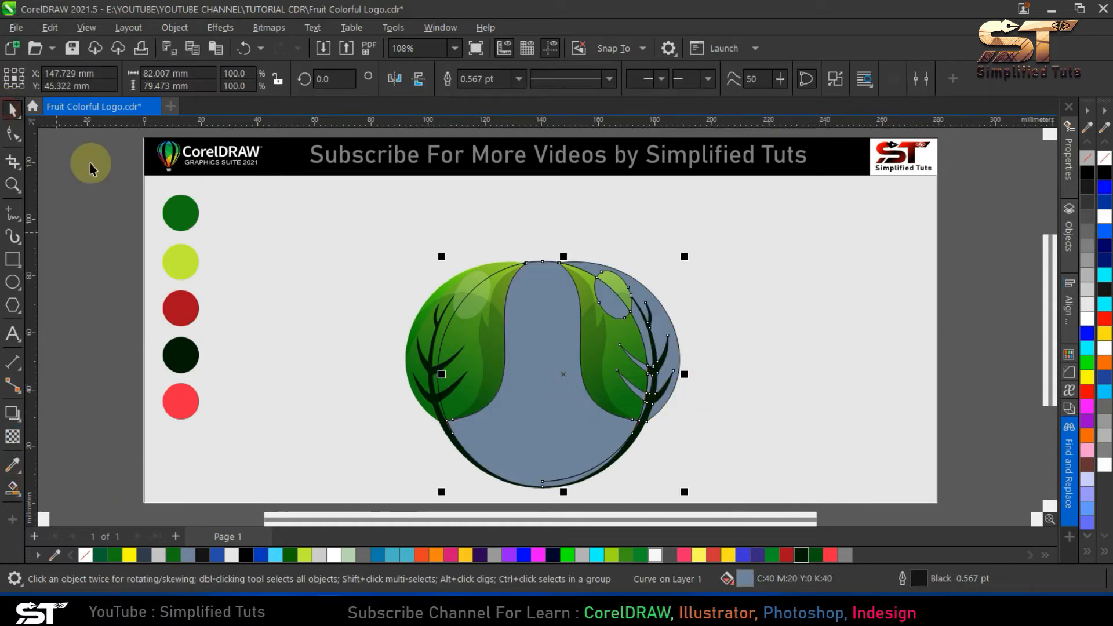
key(ctrl+z)
drag(540, 411, 540, 401)
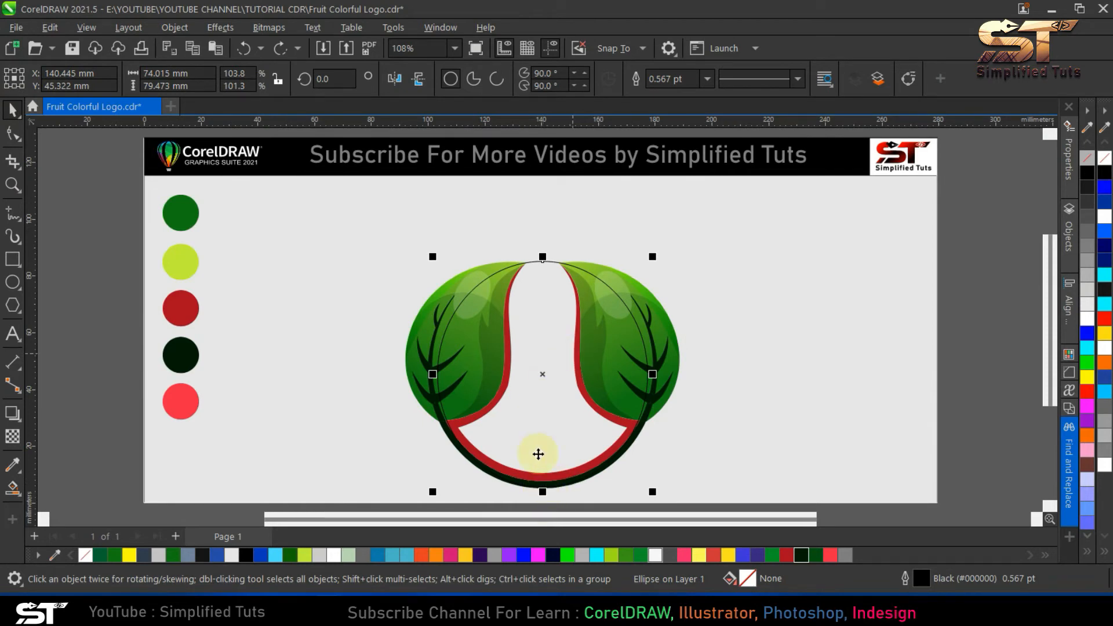
key(Delete)
key(ctrl+z)
- Reduce the ellipse to an open arc spanning both leaf tips, from about 58.4 to 127.9 degrees
click(12, 133)
drag(648, 375, 598, 281)
drag(543, 487, 477, 285)
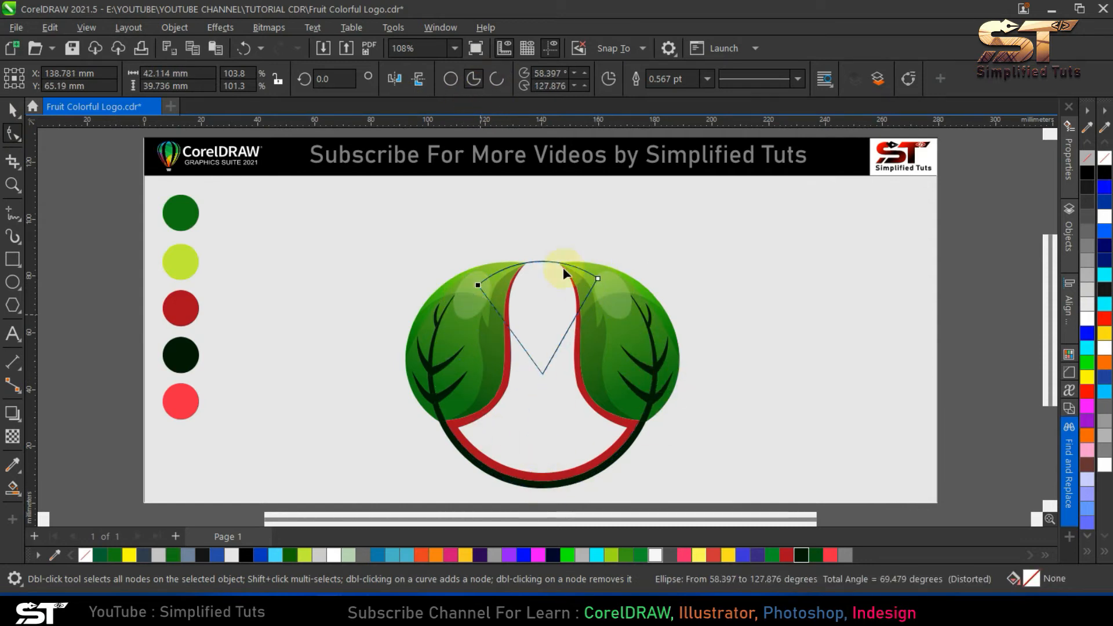
click(497, 78)
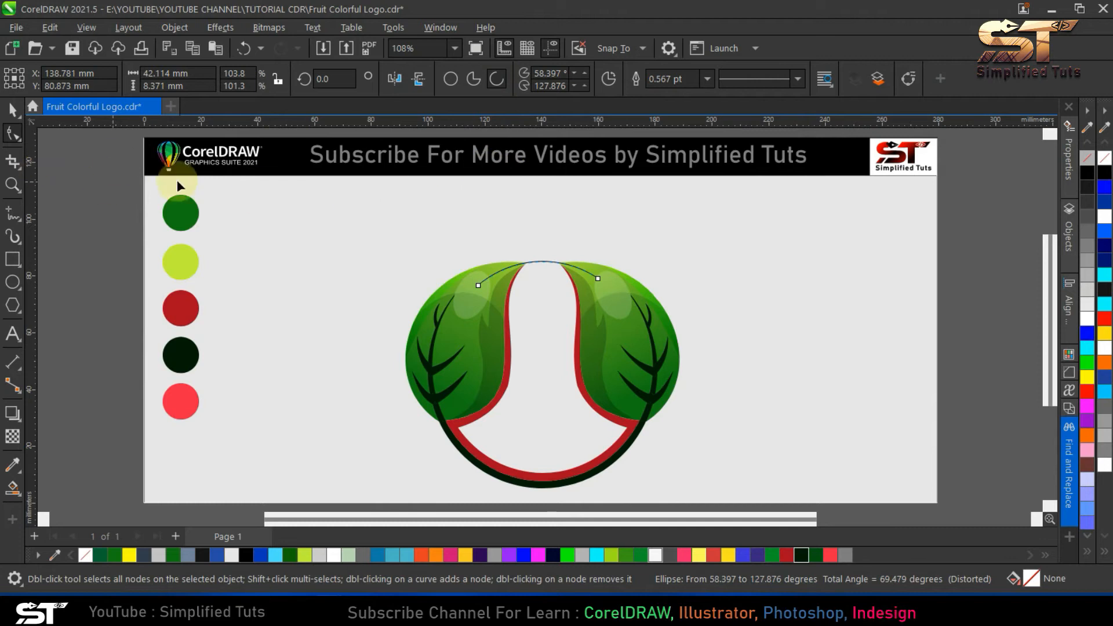
- Try Smart Fill on the fruit body area closed off by the top arc
key(space)
click(13, 489)
click(536, 340)
key(ctrl+z)
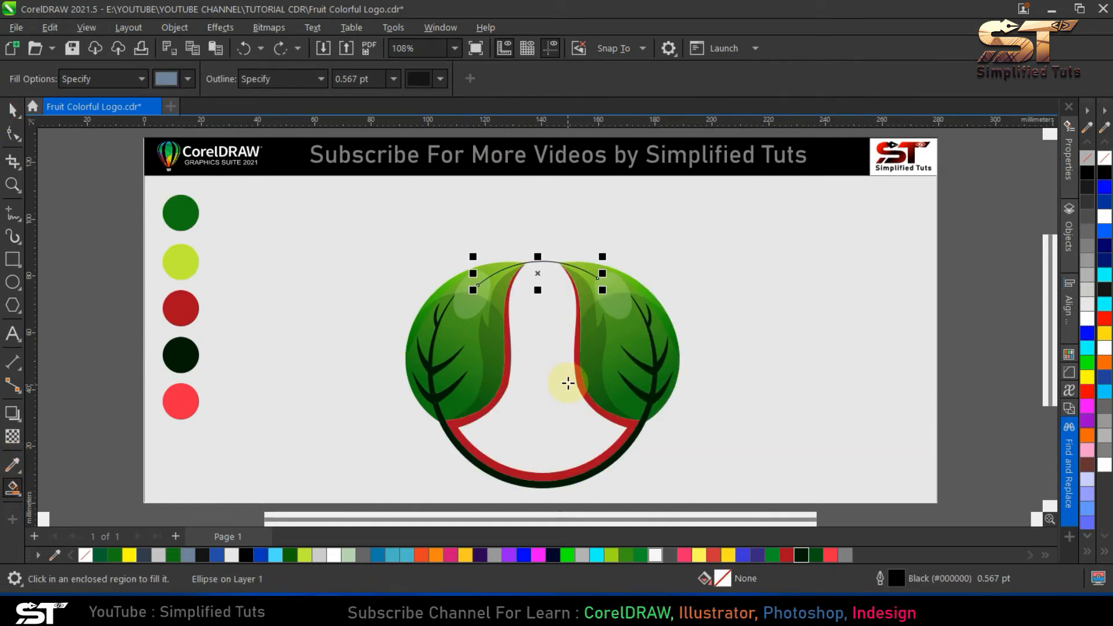
- Examine where the arc meets the leaf tips and where the red bands meet the lower crescent for gaps
scroll(554, 263, up, 6)
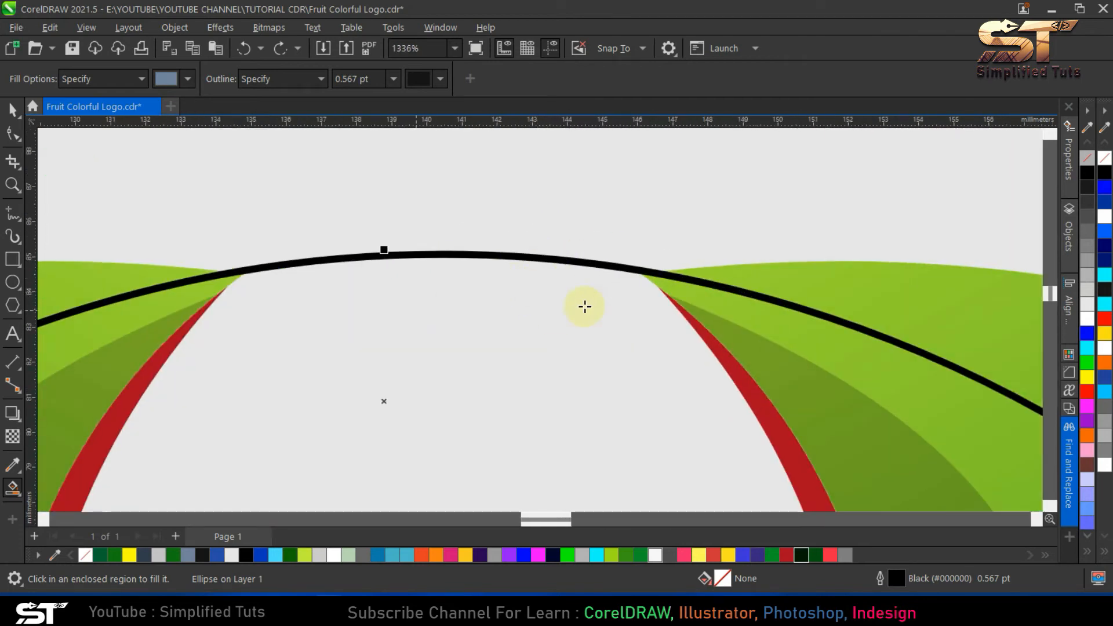
scroll(585, 307, down, 6)
scroll(454, 269, up, 4)
scroll(417, 433, down, 4)
scroll(373, 460, up, 3)
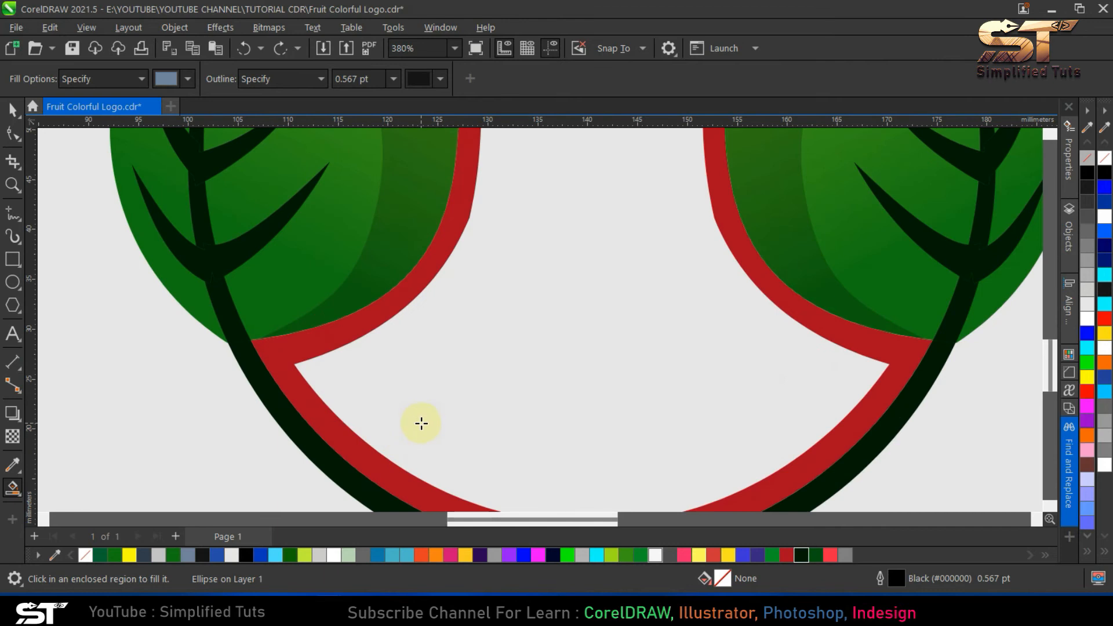
scroll(421, 423, down, 5)
key(space)
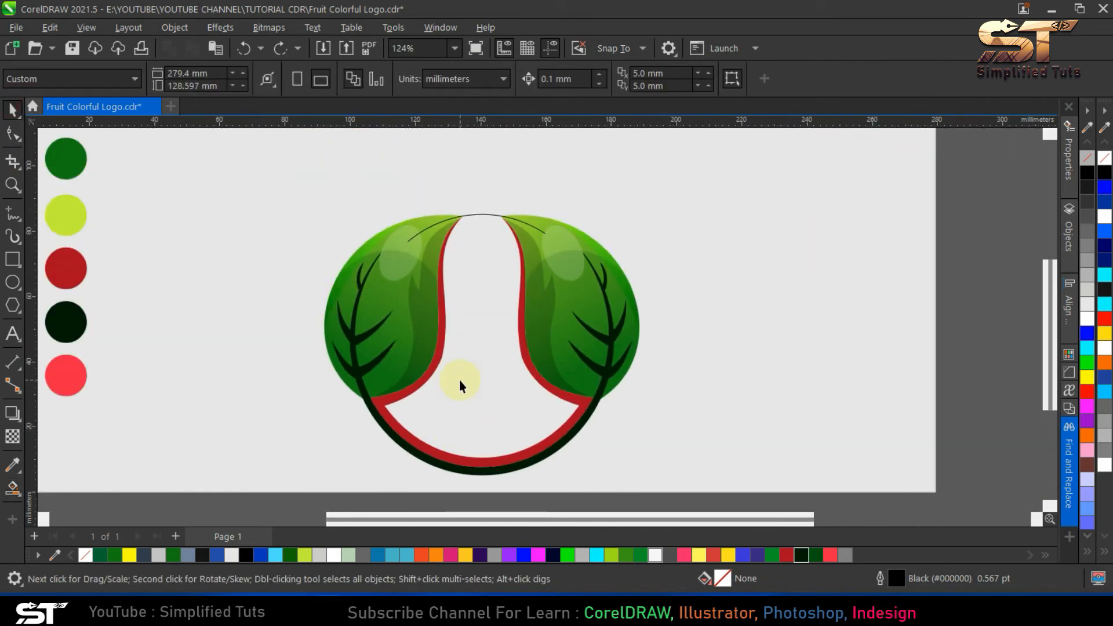
key(ctrl+a)
key(shift+F2)
key(Escape)
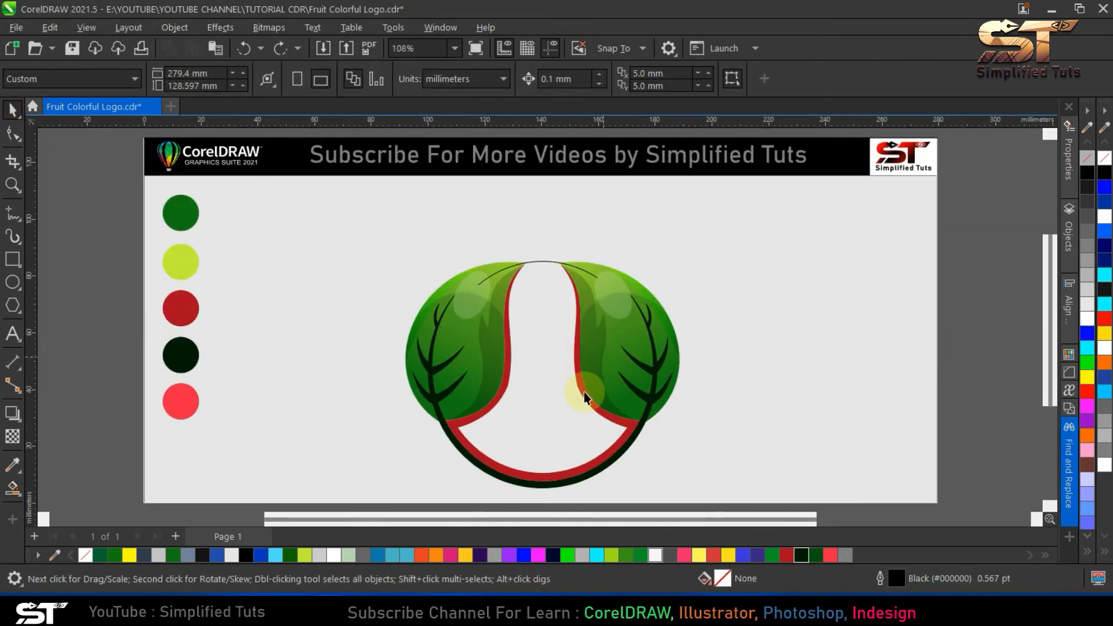
- Merge the red leaf-edge bands and red lower crescent into one curve and remove its bottom-centre nodes
click(508, 318)
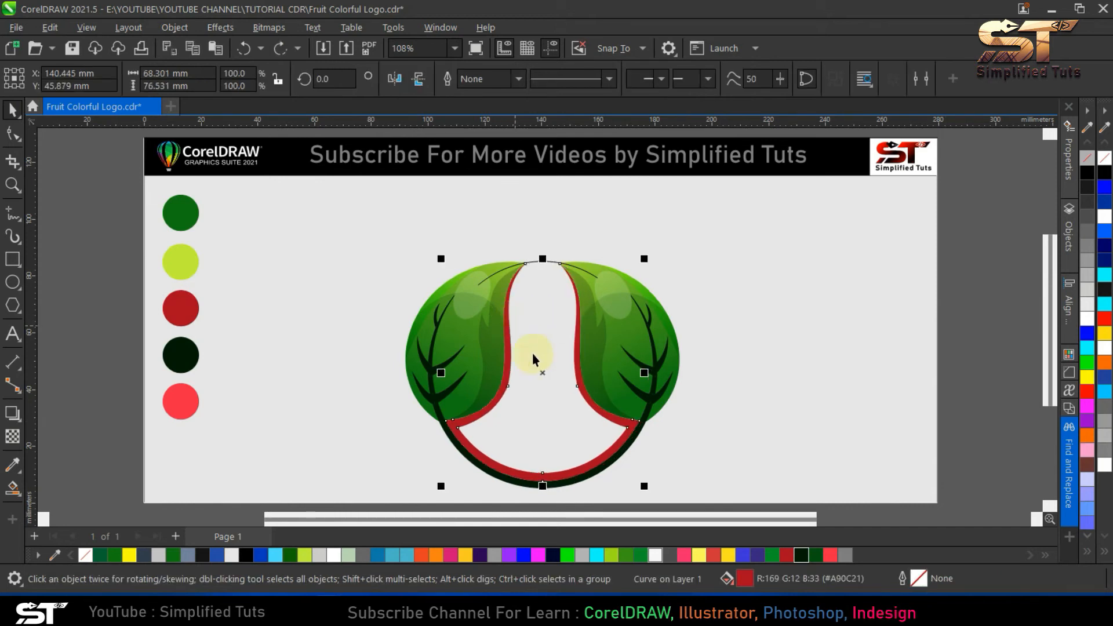
click(13, 133)
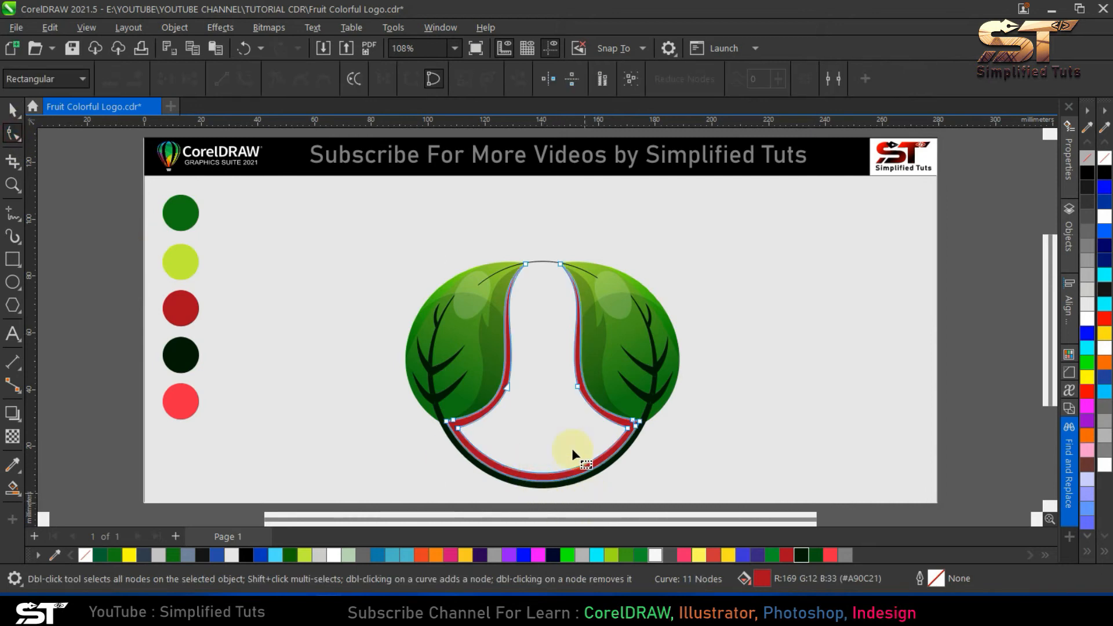
key(space)
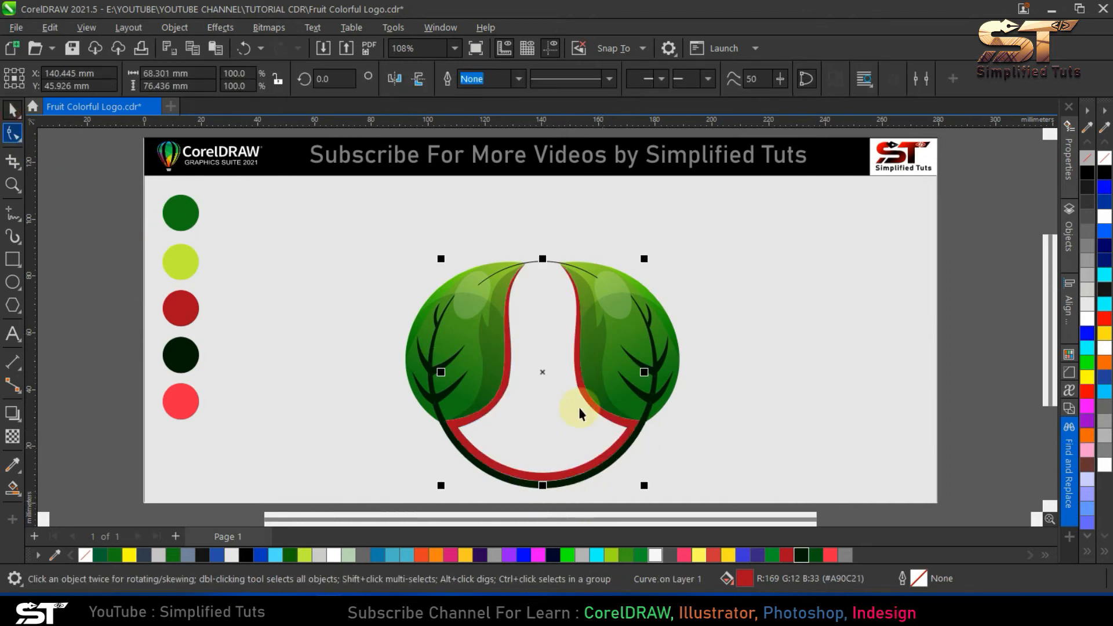
- Create a Smart Fill shape from the area between the leaves and break it apart into separate curves
click(12, 487)
click(558, 397)
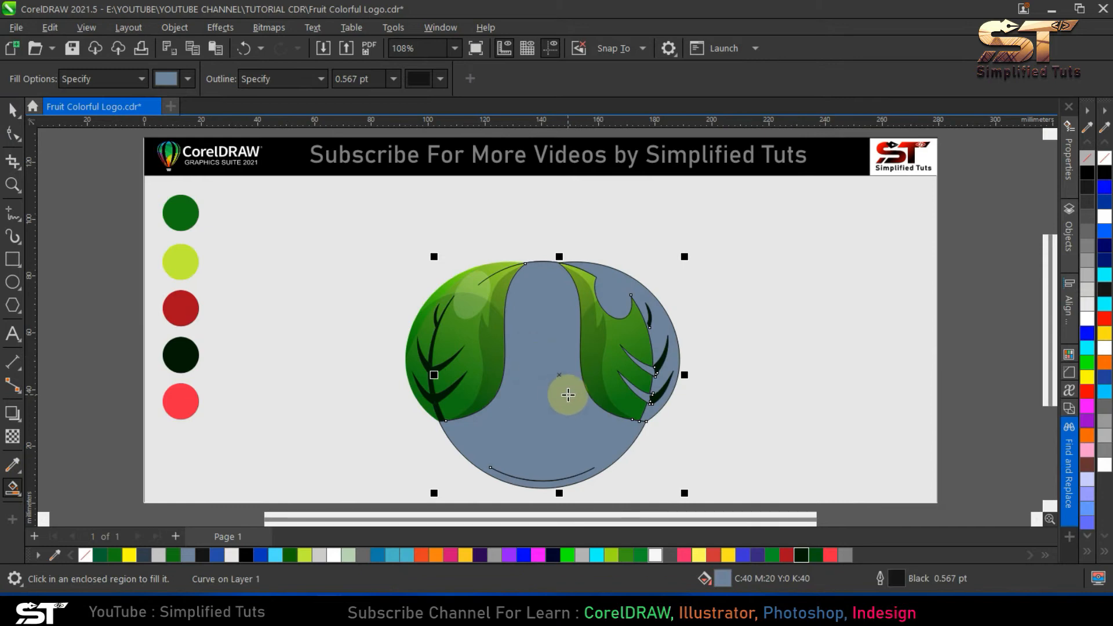
click(13, 110)
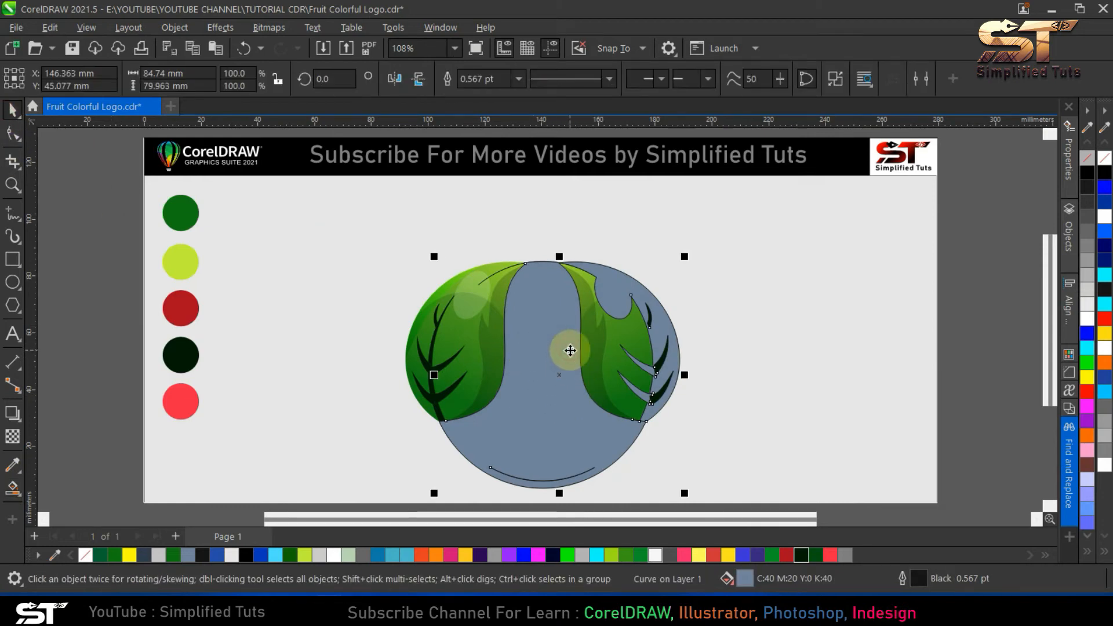
click(834, 79)
click(731, 235)
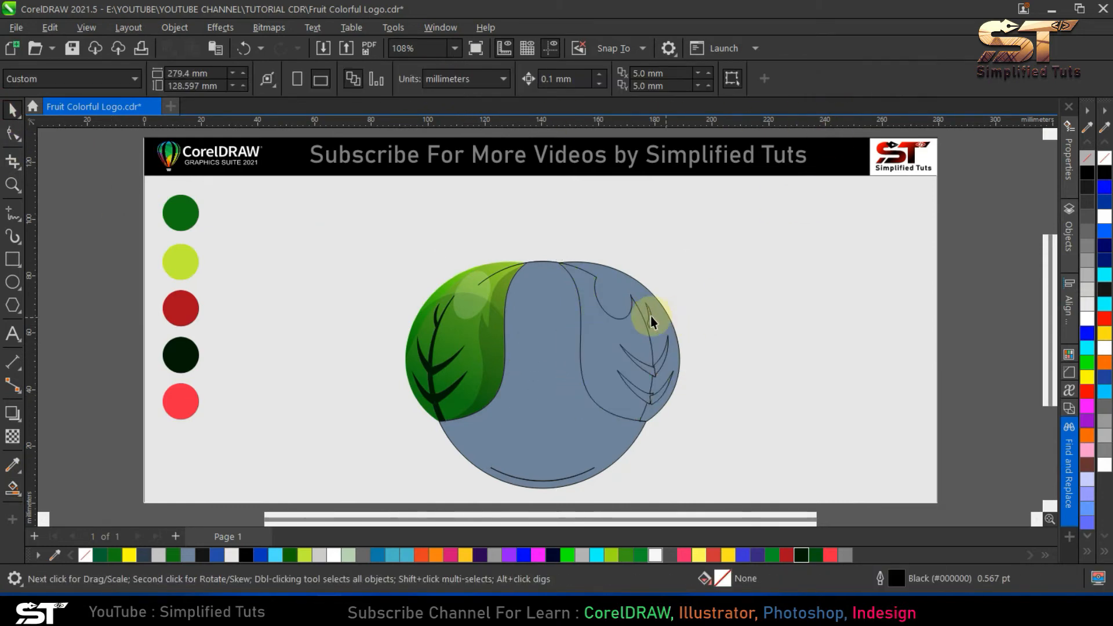
- Delete the loose inner pieces over the right leaf and the thin lower arc, keeping the outer blue-grey silhouette
drag(636, 305, 755, 271)
key(ctrl+z)
drag(609, 342, 778, 311)
key(Delete)
drag(991, 446, 599, 273)
key(Delete)
click(653, 347)
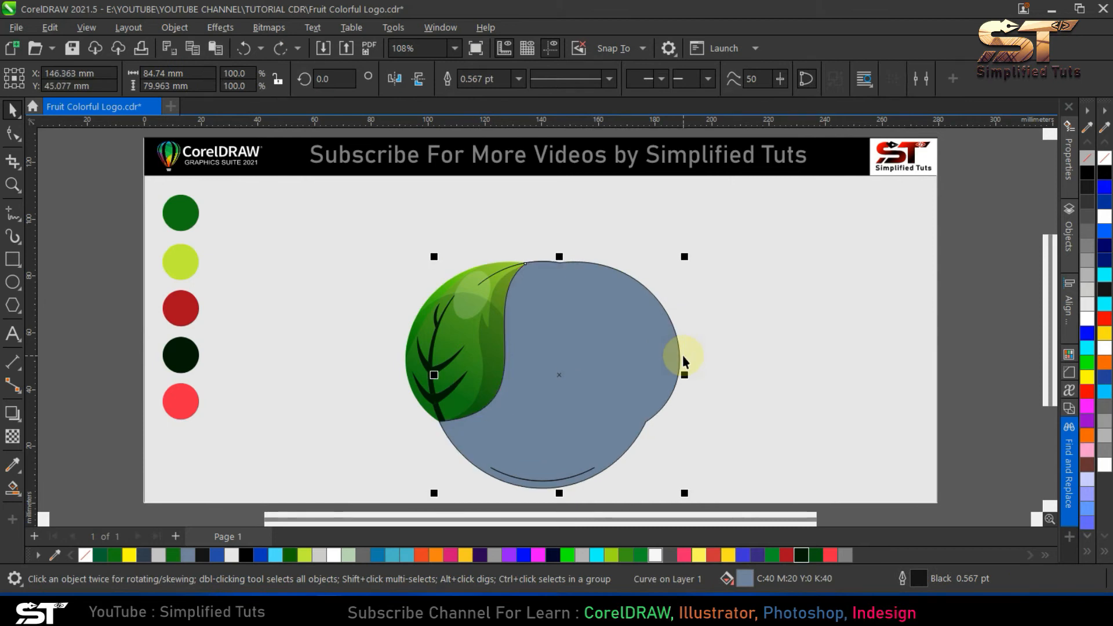
click(514, 477)
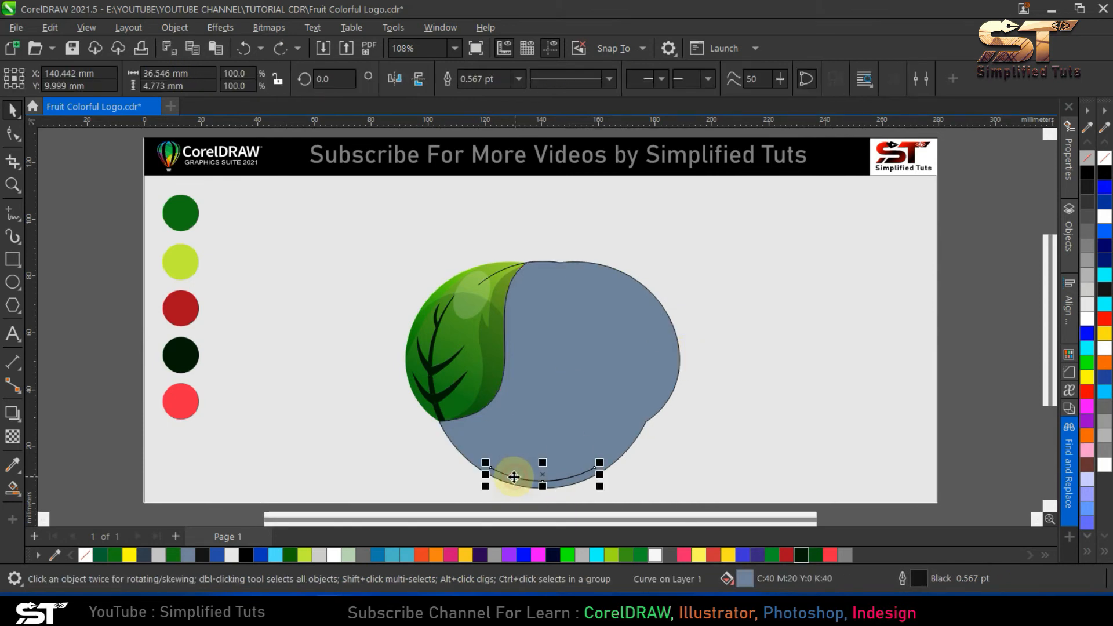
key(Delete)
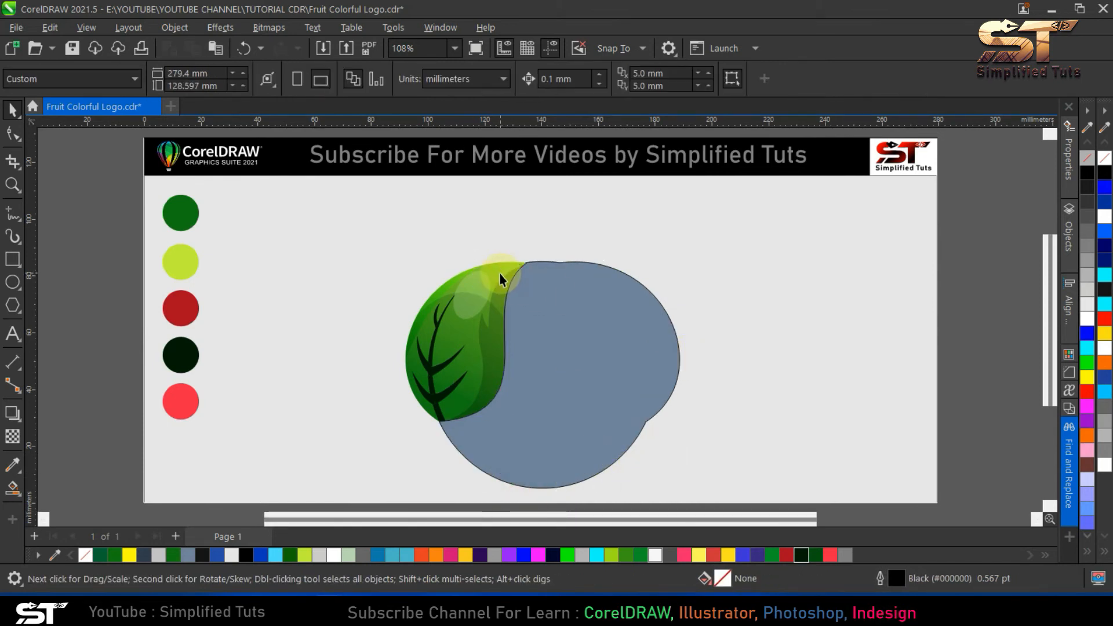
- Reorder the blue-grey silhouette so it sits behind the red edge shape but in front of the right leaf
click(579, 385)
key(shift+Page_Down)
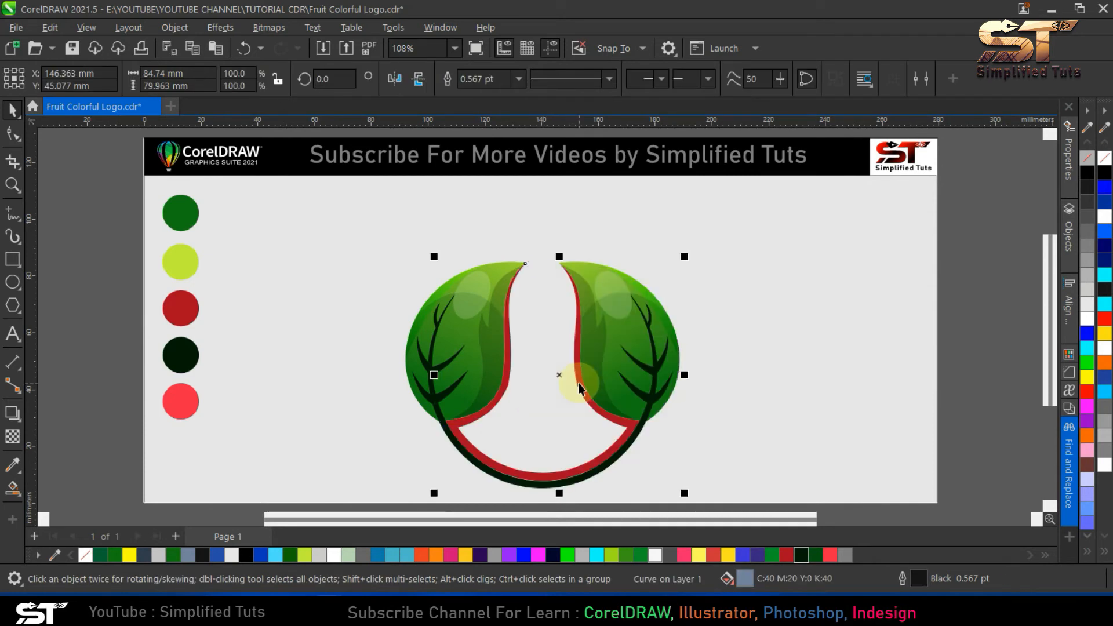
key(shift+Page_Up)
key(ctrl+Page_Down)
key(ctrl+Page_Down)
key(ctrl+Page_Up)
key(Escape)
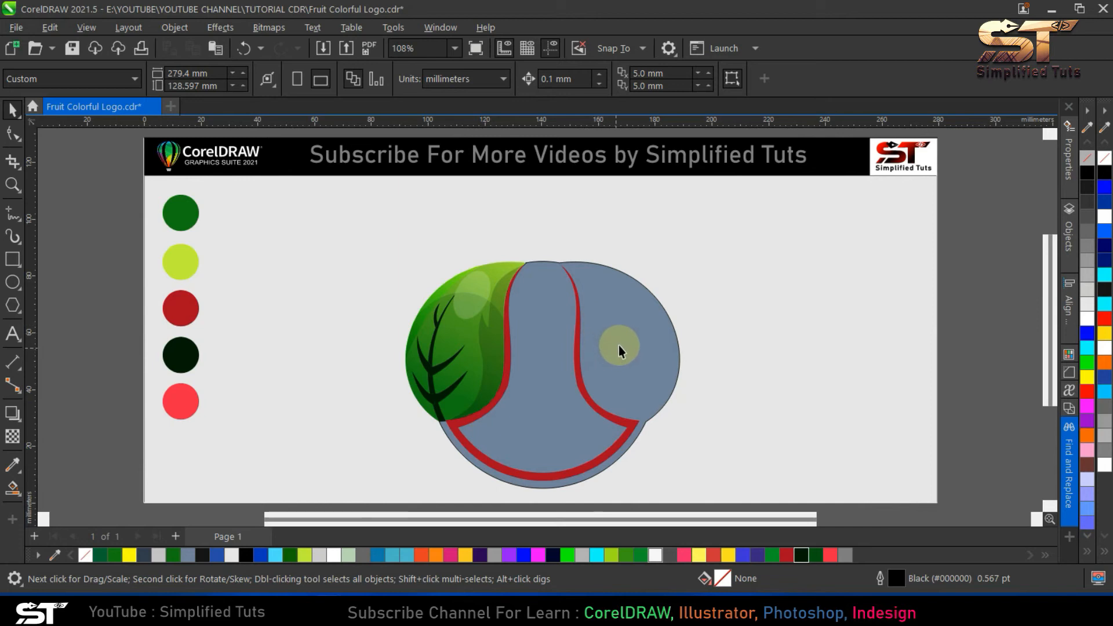
- Try Smart Fill on the fruit body area enclosed by the red edge shape
click(618, 345)
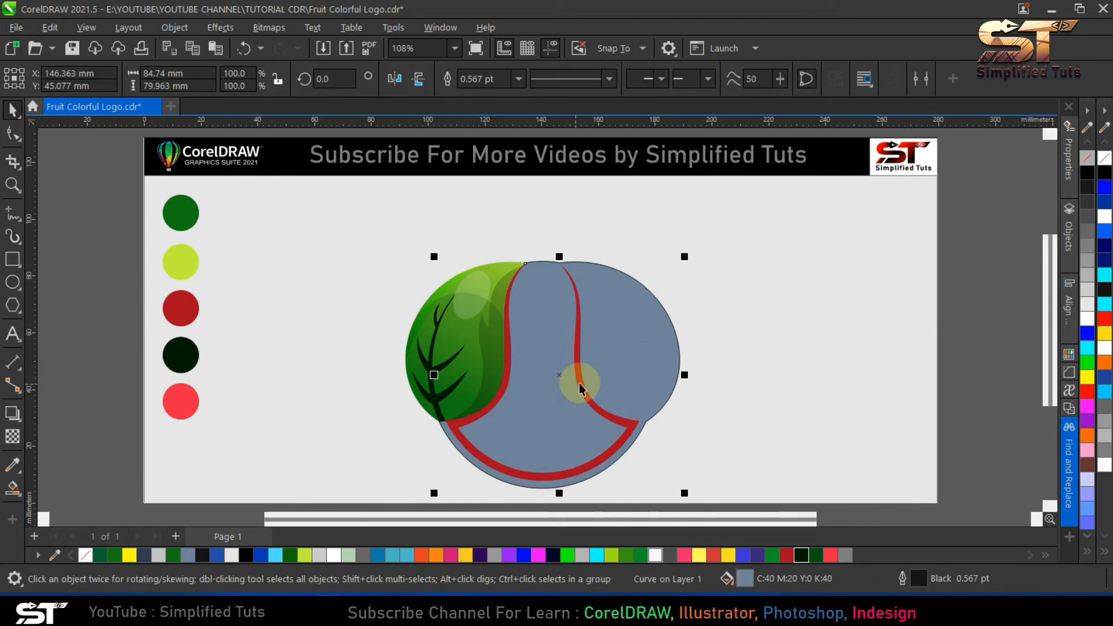
click(12, 487)
click(555, 362)
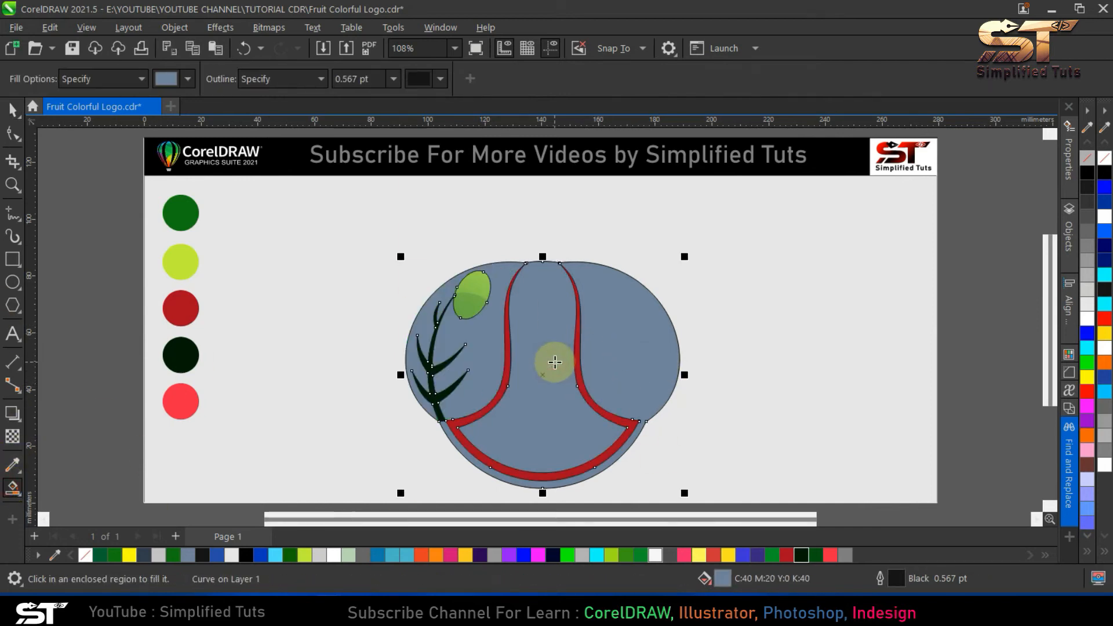
key(ctrl+z)
click(14, 110)
- Check the blue-grey silhouette's nodes and remove its fill and outline
click(599, 309)
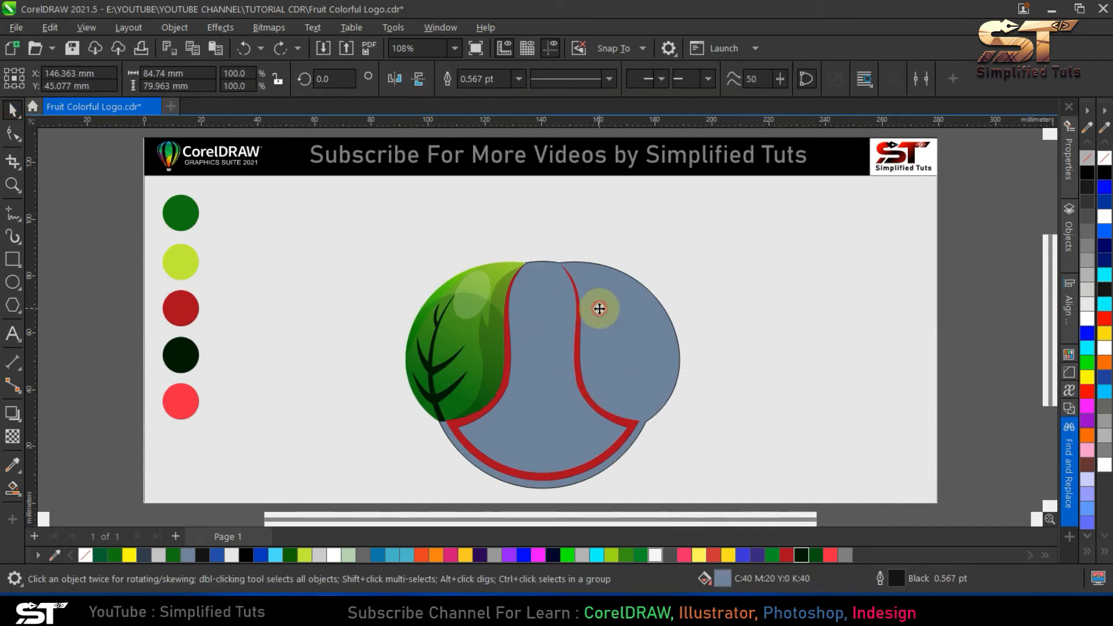
click(13, 134)
click(13, 111)
key(F10)
scroll(568, 464, up, 2)
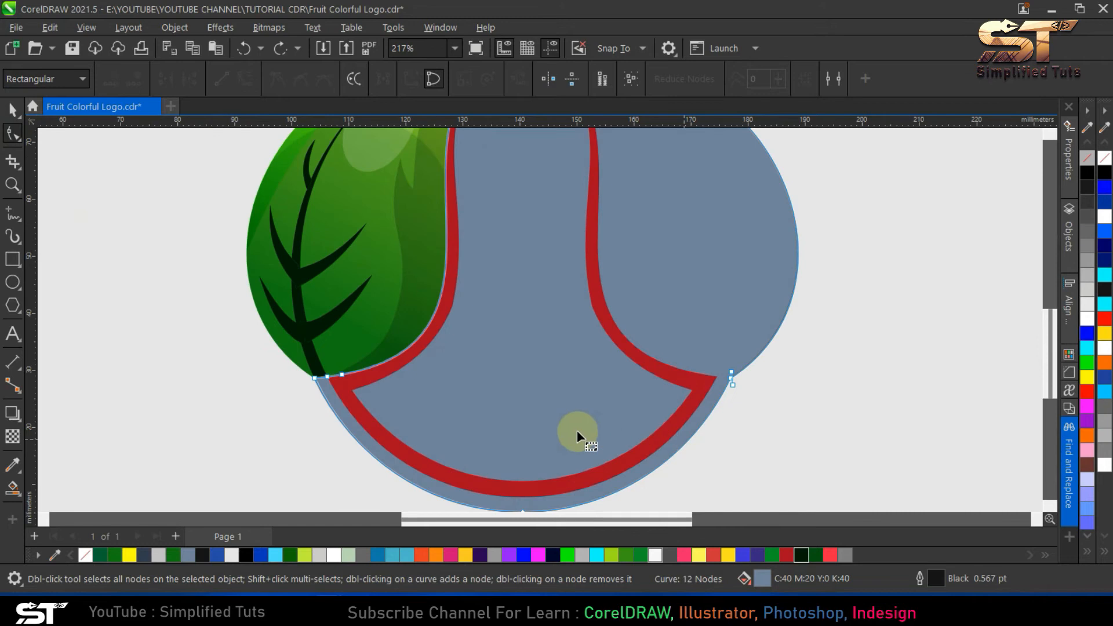
scroll(576, 430, down, 2)
click(13, 110)
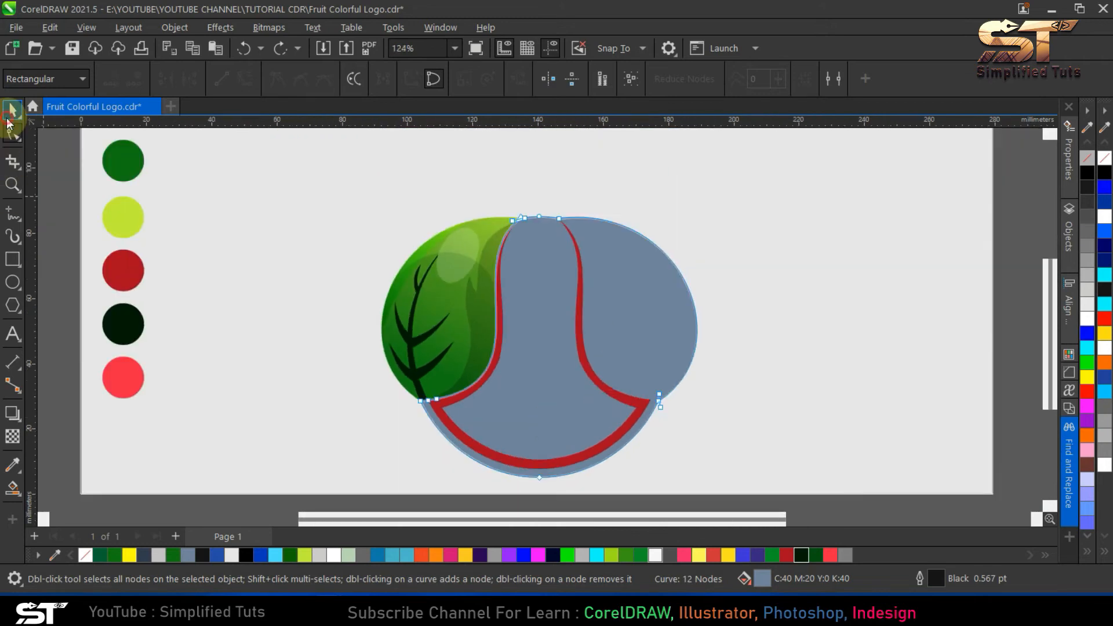
click(1101, 156)
key(Escape)
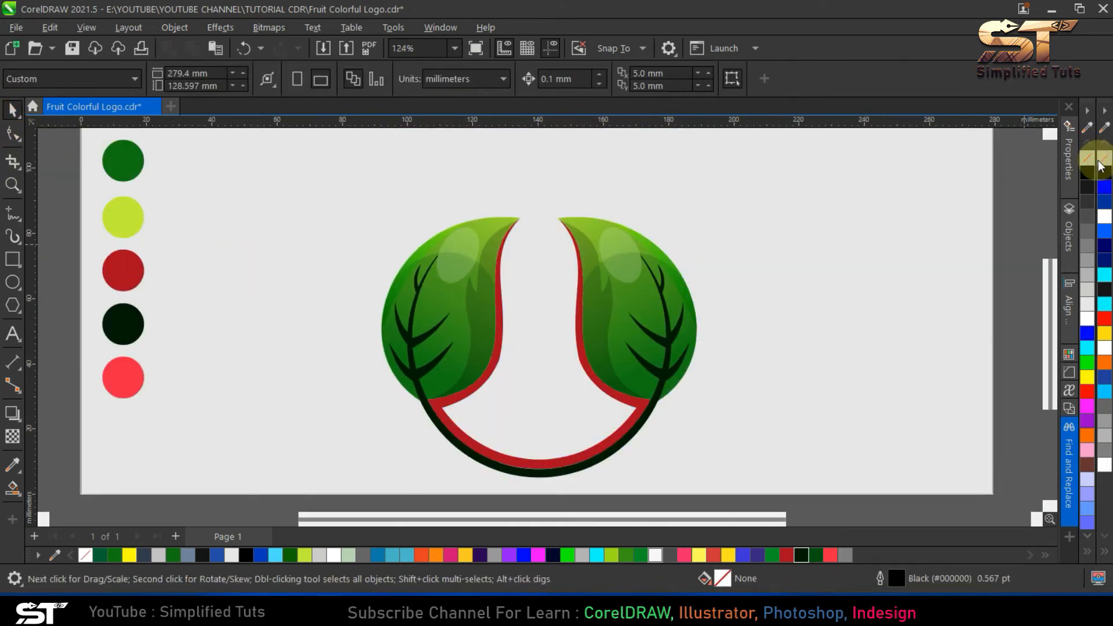
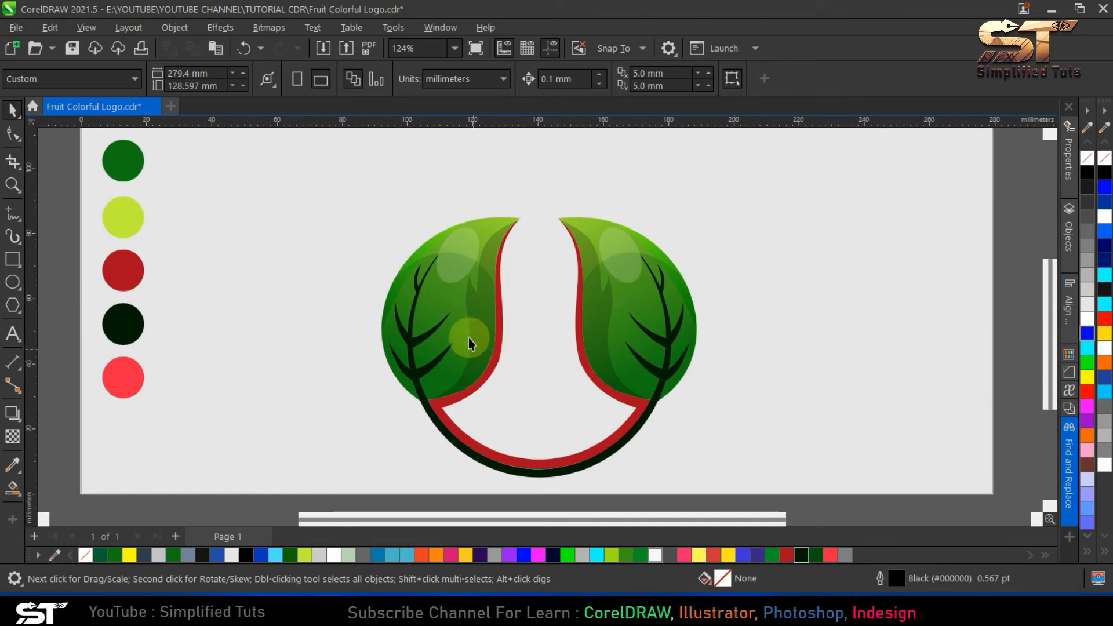
- Undo the fill removal on the fruit body and send the blue-grey shape back two levels, behind the red edge shape
key(ctrl+z)
drag(549, 254, 597, 288)
key(ctrl+z)
key(ctrl+Page_Down)
key(ctrl+Page_Down)
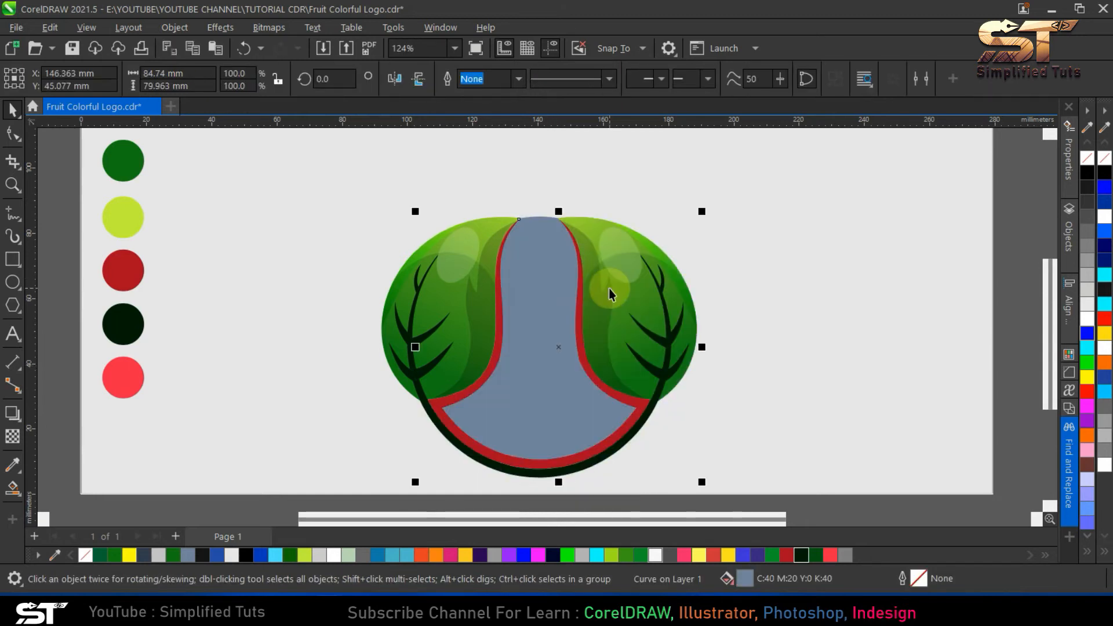
- Give the fruit body a vertical linear fountain fill that starts at its upper edge with the lime colour sampled from the swatch
click(12, 486)
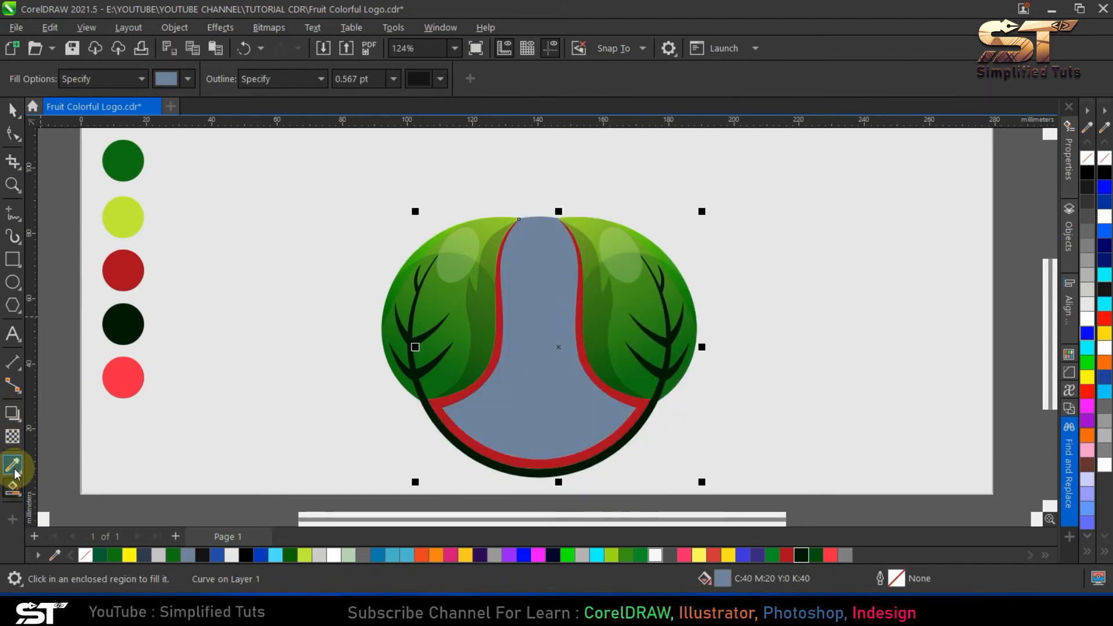
click(12, 486)
click(52, 488)
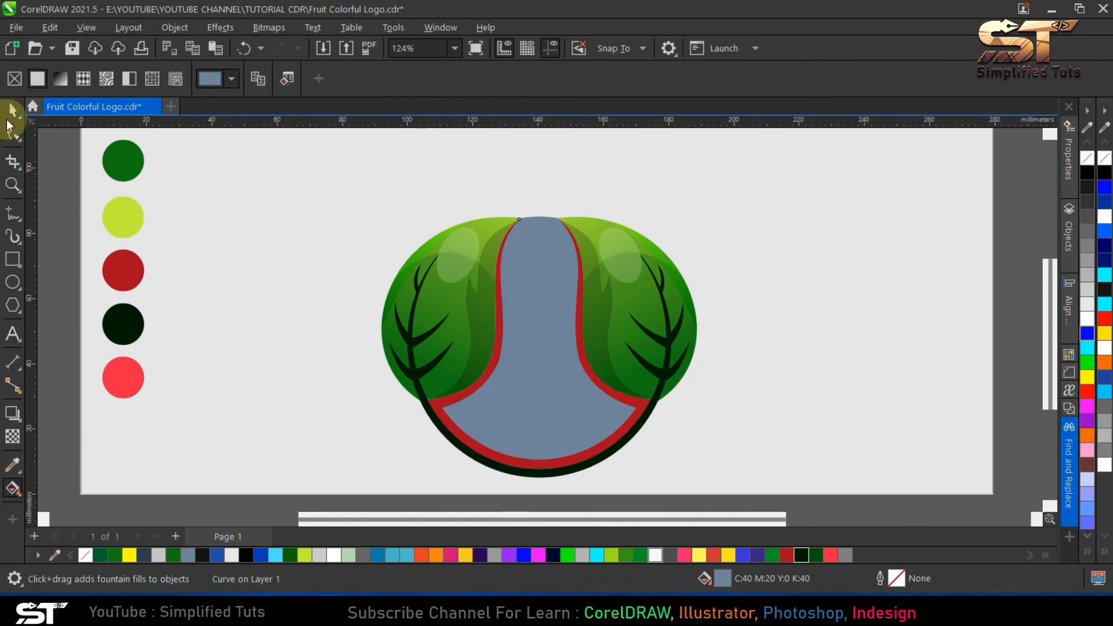
click(60, 78)
drag(420, 348, 542, 213)
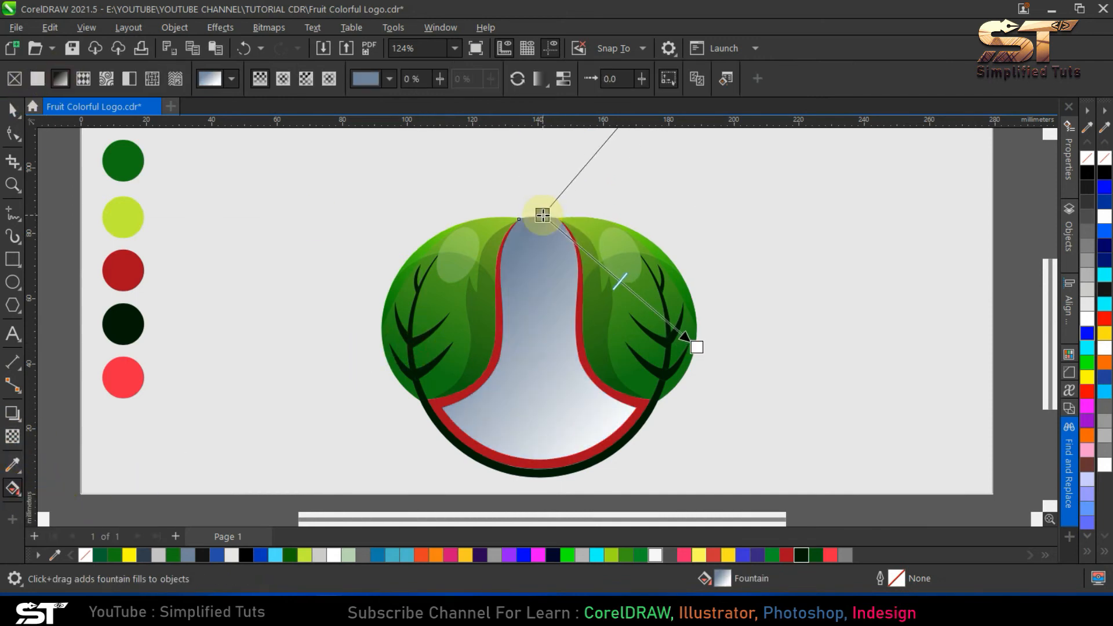
click(482, 230)
click(618, 474)
click(126, 214)
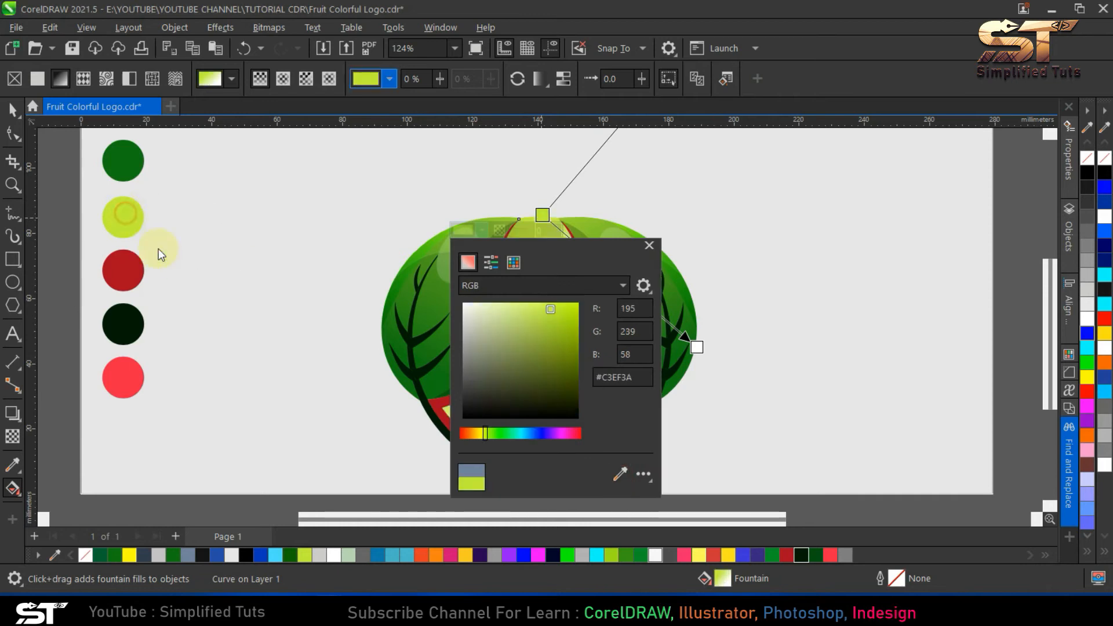
click(539, 213)
drag(697, 348, 542, 466)
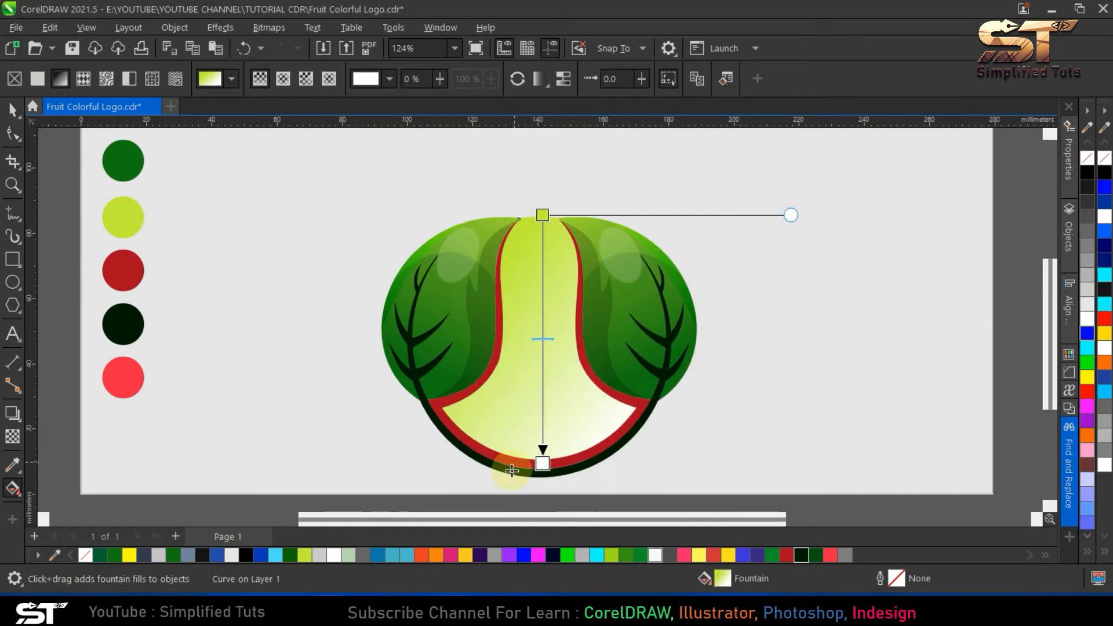
- Try the dark red swatch as the fruit body's gradient end colour, with the gradient extended well below the shape
click(579, 459)
click(716, 426)
click(125, 270)
click(542, 467)
drag(542, 467, 545, 563)
scroll(477, 309, down, 2)
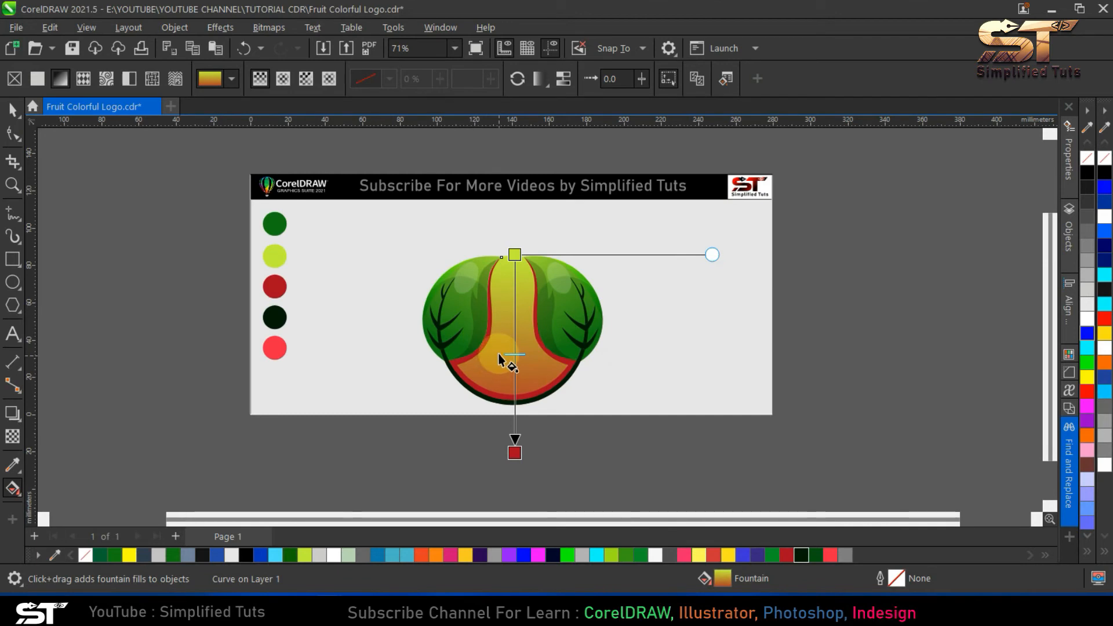
- Change the gradient's end colour to the light red swatch and place its end at the fruit body's lower edge
click(515, 452)
click(550, 443)
click(688, 411)
click(276, 350)
drag(514, 453, 514, 394)
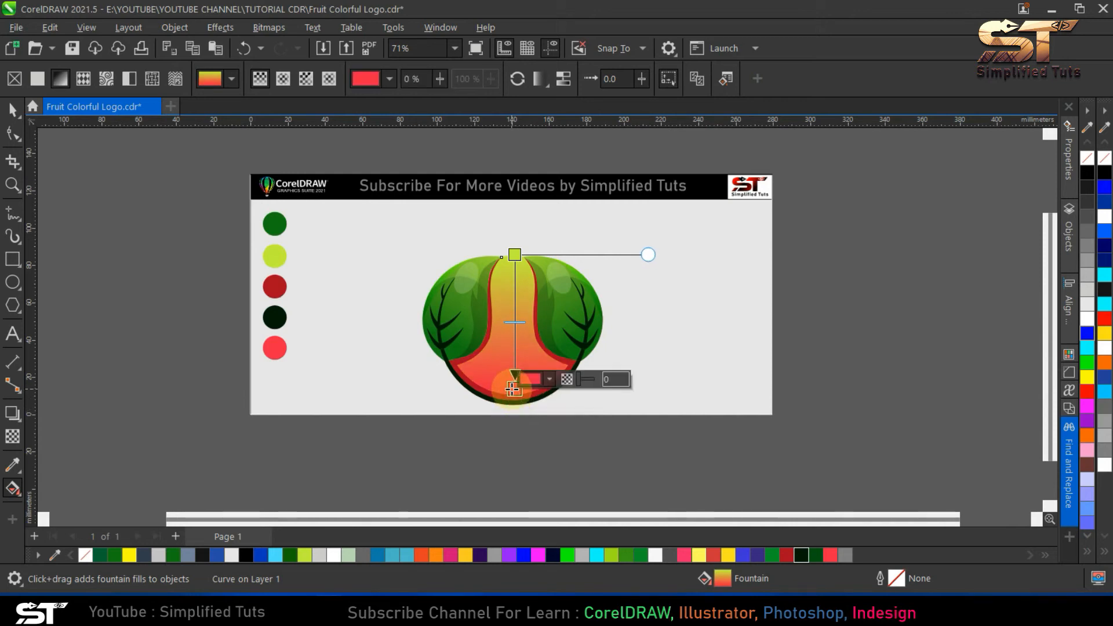
scroll(515, 379, up, 3)
click(13, 110)
click(262, 256)
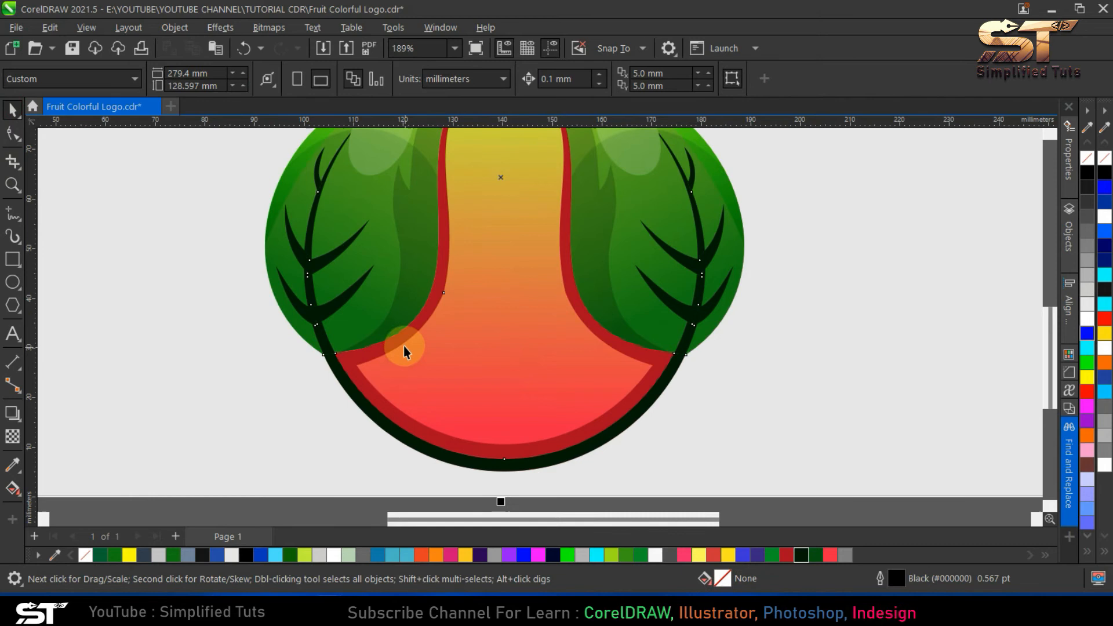
key(Escape)
key(F4)
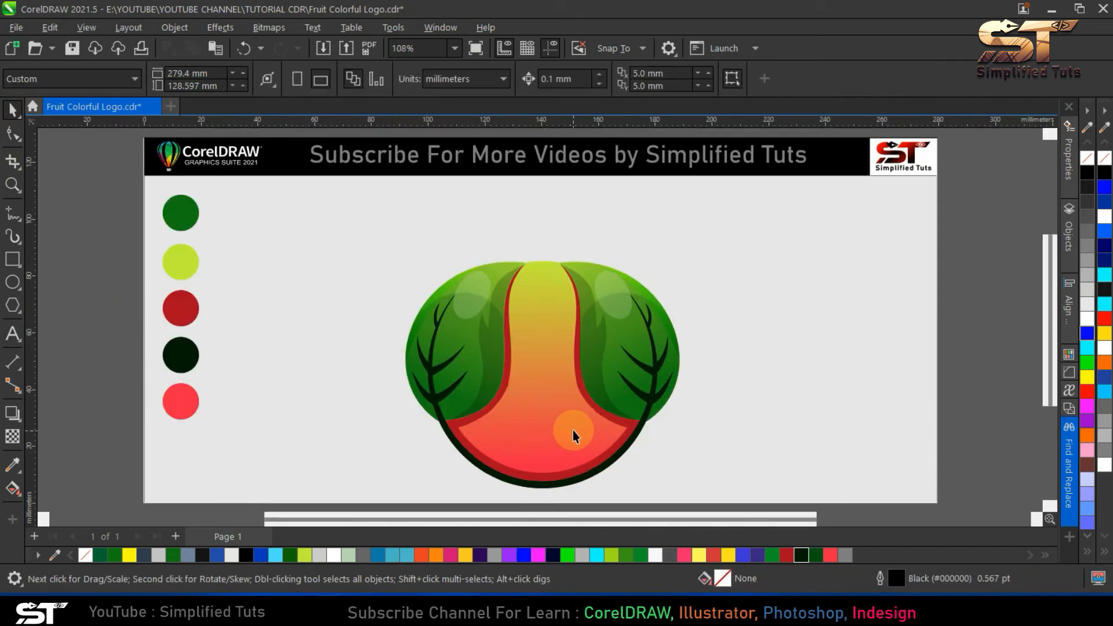
- Draw an upright ellipse about 16 × 27 mm on the upper fruit body and centre it horizontally on the red edge shape
click(13, 282)
drag(513, 271, 568, 358)
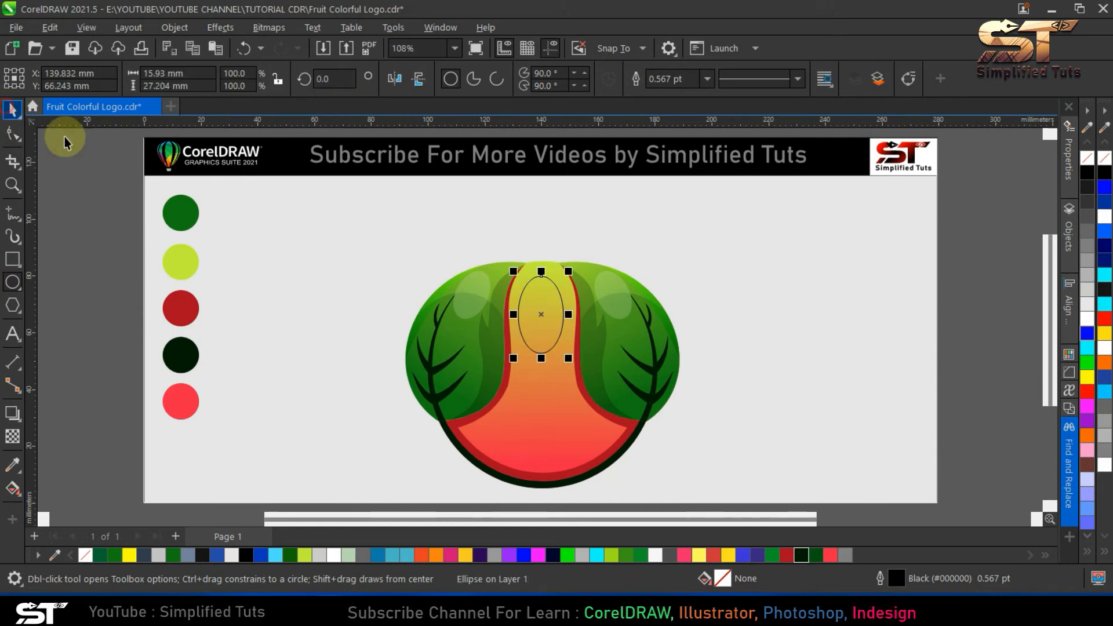
shift+click(547, 476)
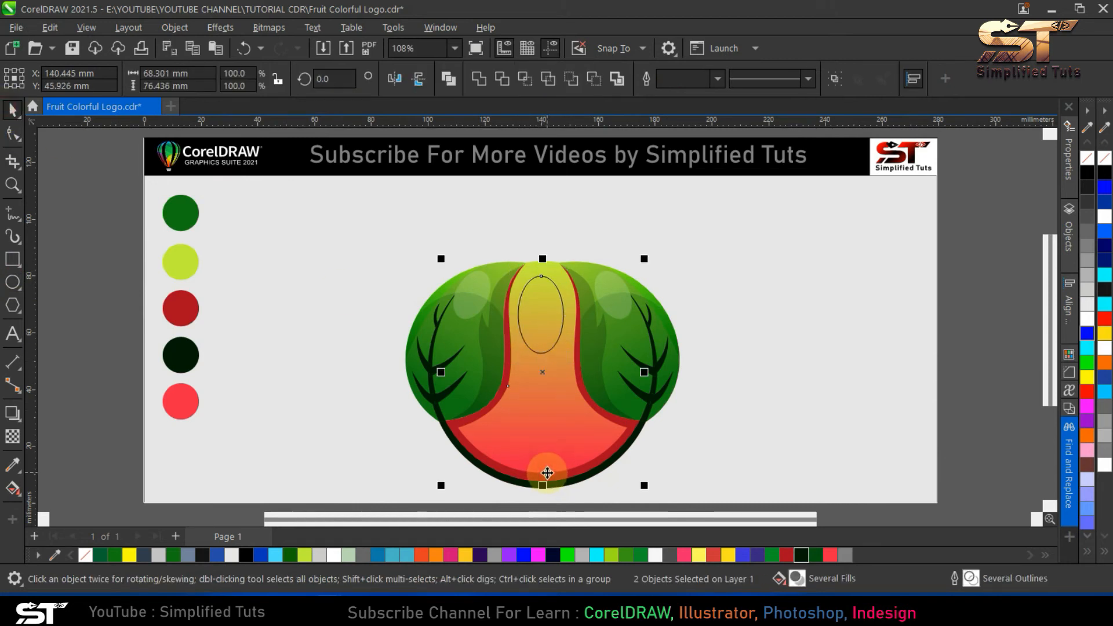
key(c)
click(540, 294)
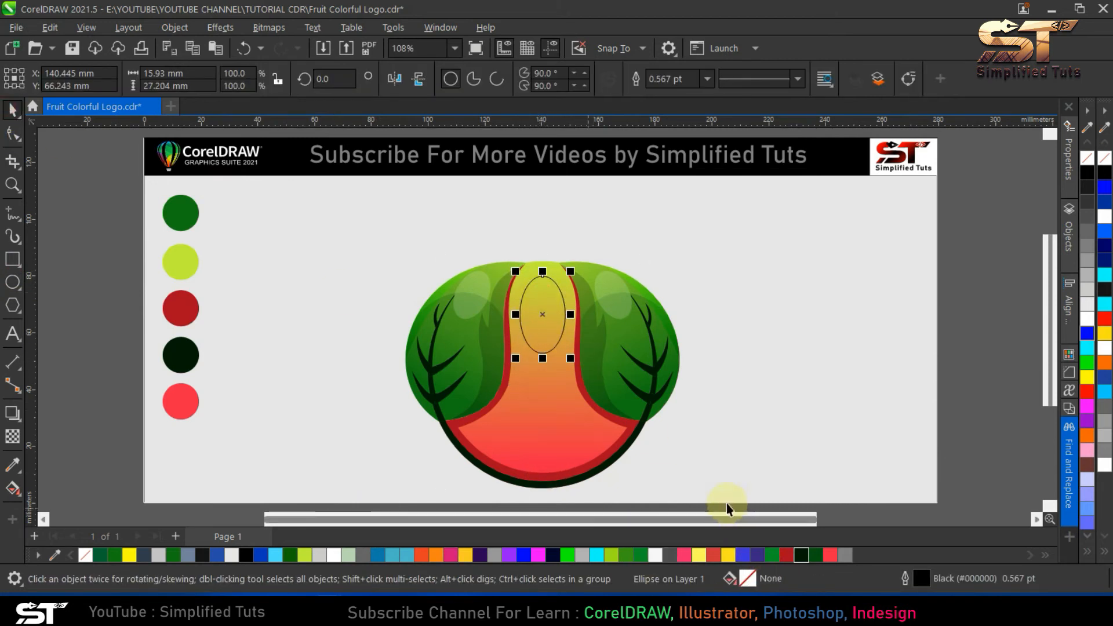
- Turn the ellipse into a highlight with a near-white #F7F7F7 fill, no outline and a uniform transparency of 85
click(656, 555)
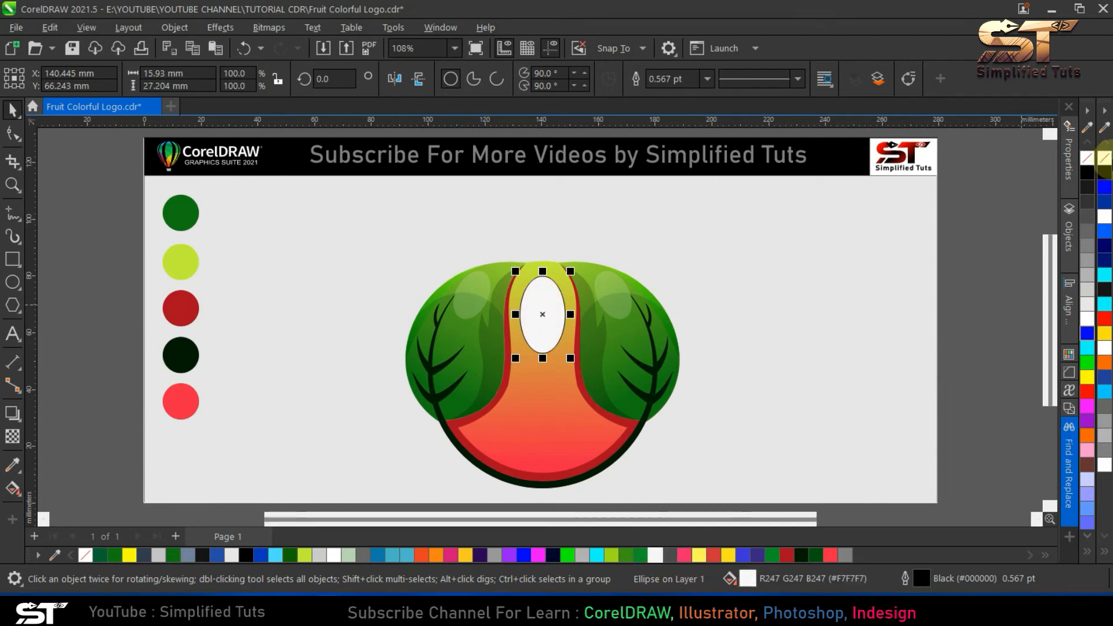
click(12, 435)
click(37, 78)
text(85)
key(Return)
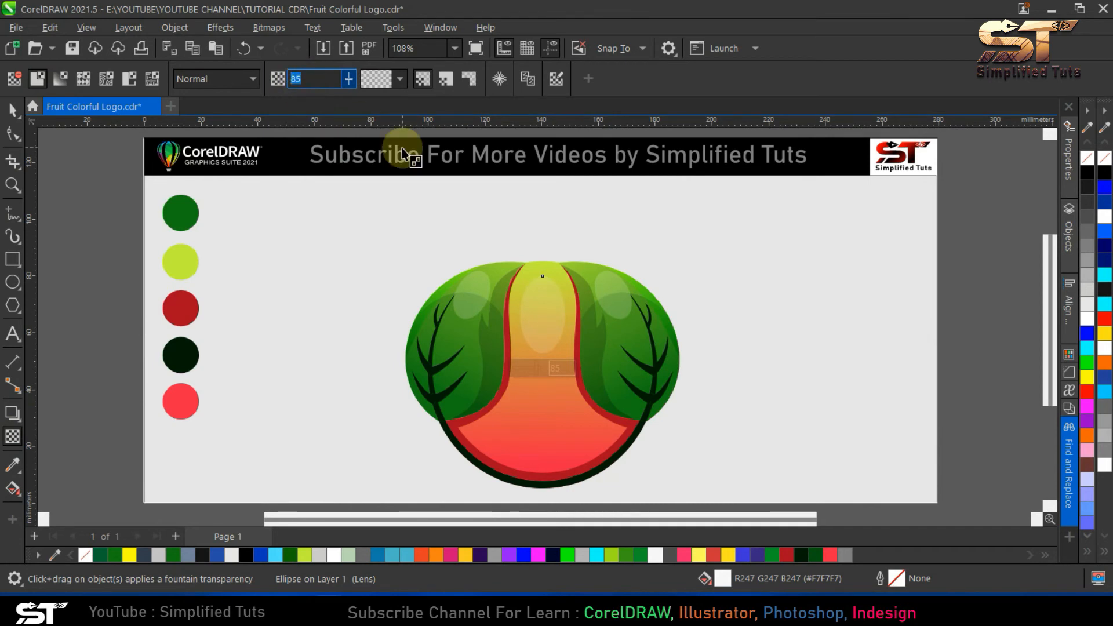
click(13, 109)
key(Escape)
- Make an enlarged concentric copy of the highlight ellipse, about 42 × 65 mm, with no transparency, no fill and a black outline
click(550, 335)
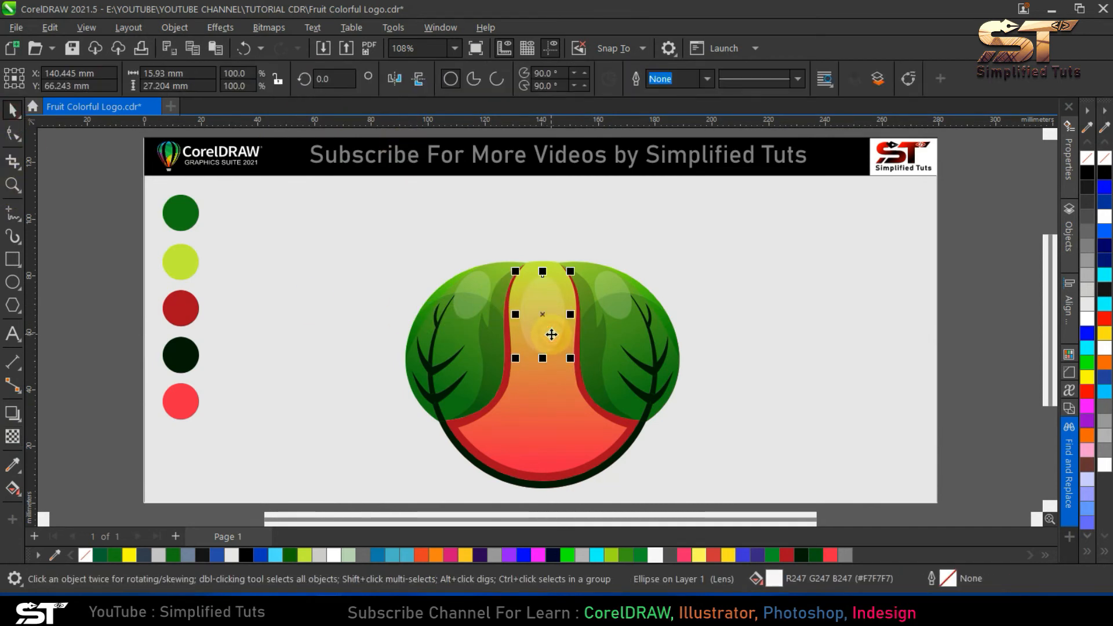
drag(570, 359, 653, 422)
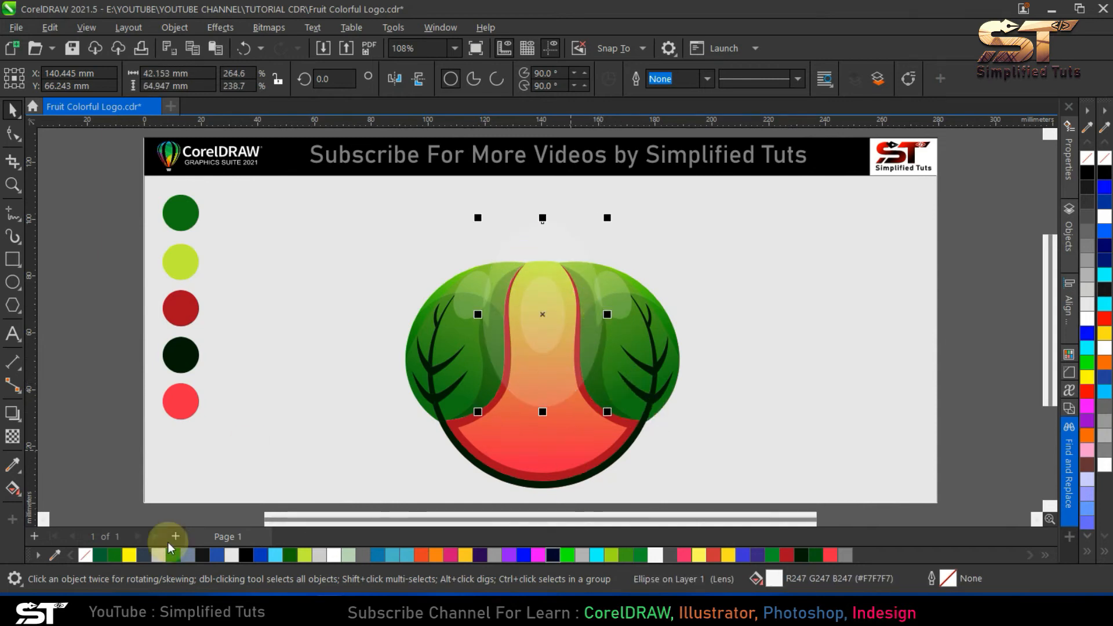
click(13, 436)
click(39, 79)
click(43, 80)
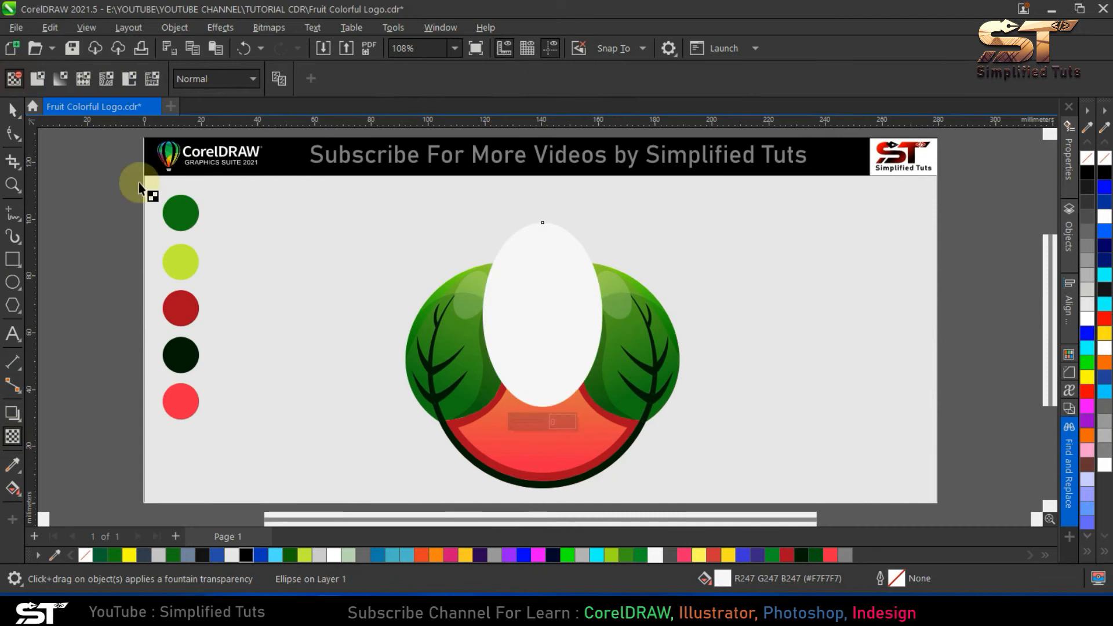
click(13, 109)
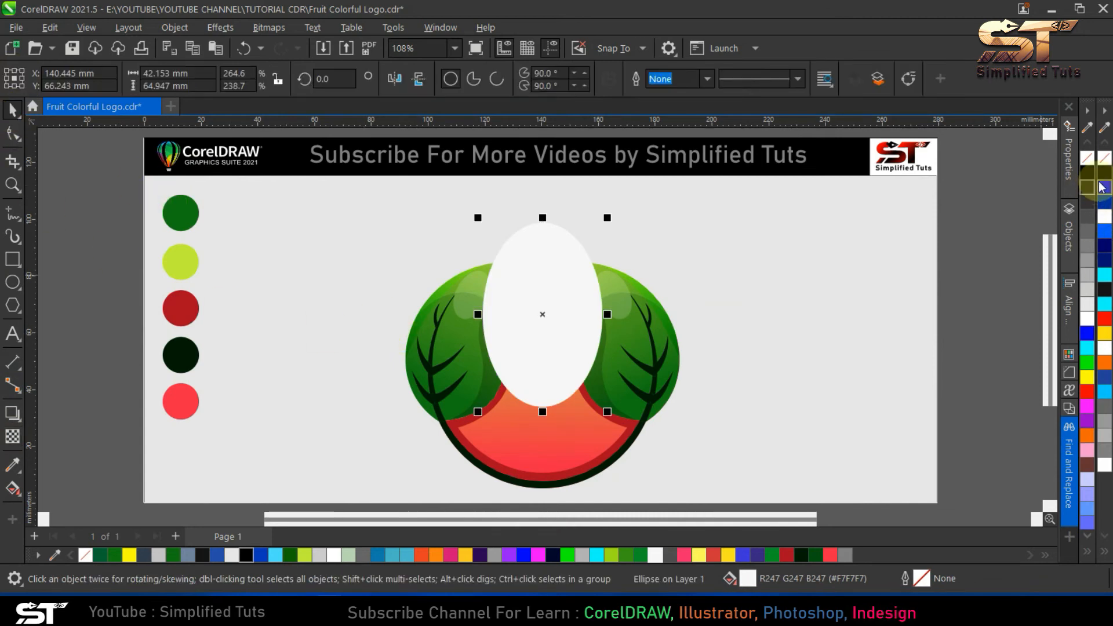
click(1088, 160)
right_click(1103, 172)
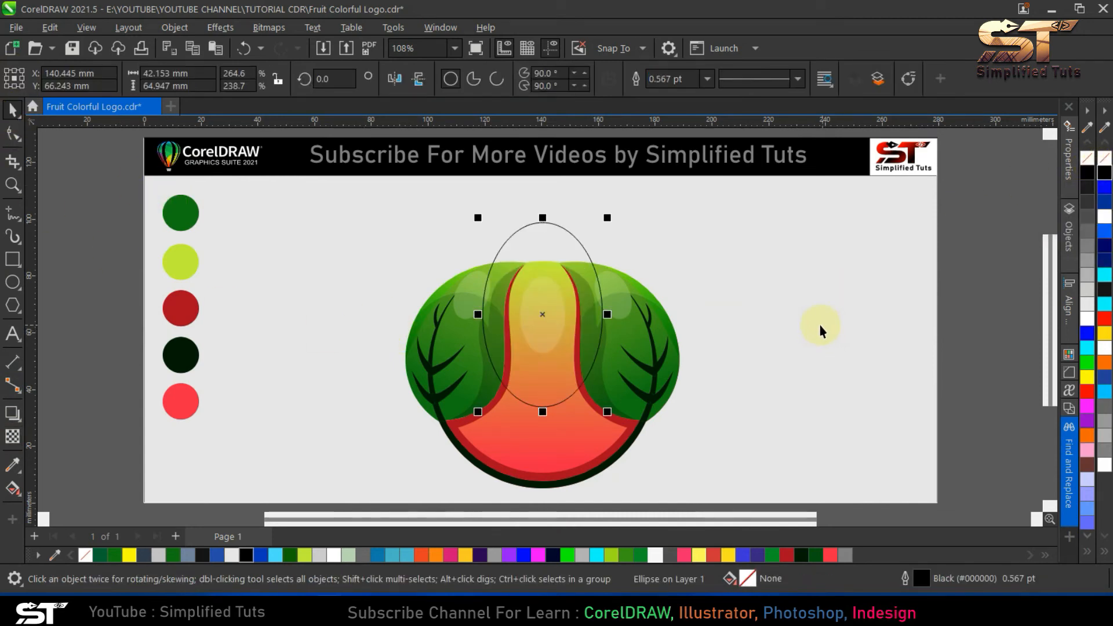
click(787, 370)
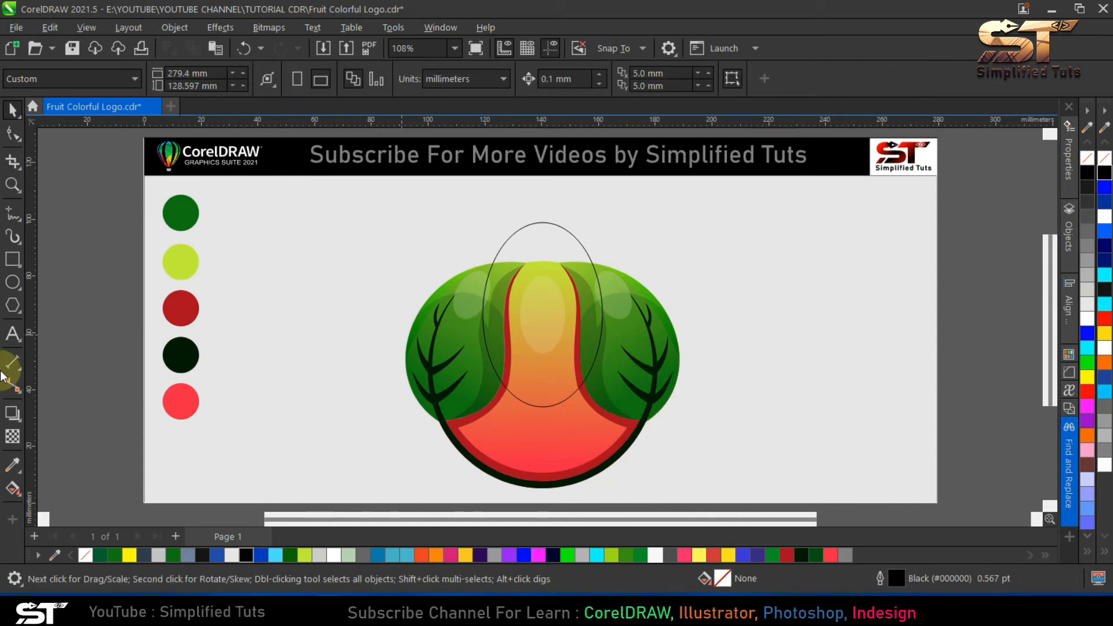
- Smart Fill the fruit body area inside the large ellipse around the highlight, and delete the large ellipse
click(13, 488)
click(539, 385)
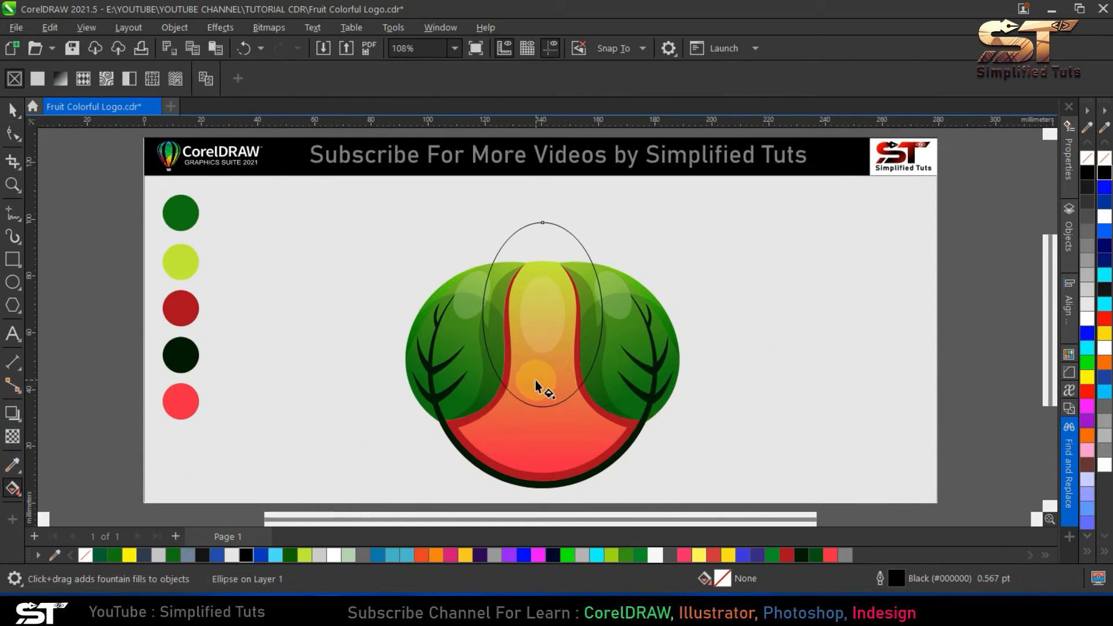
click(18, 493)
click(67, 506)
click(546, 390)
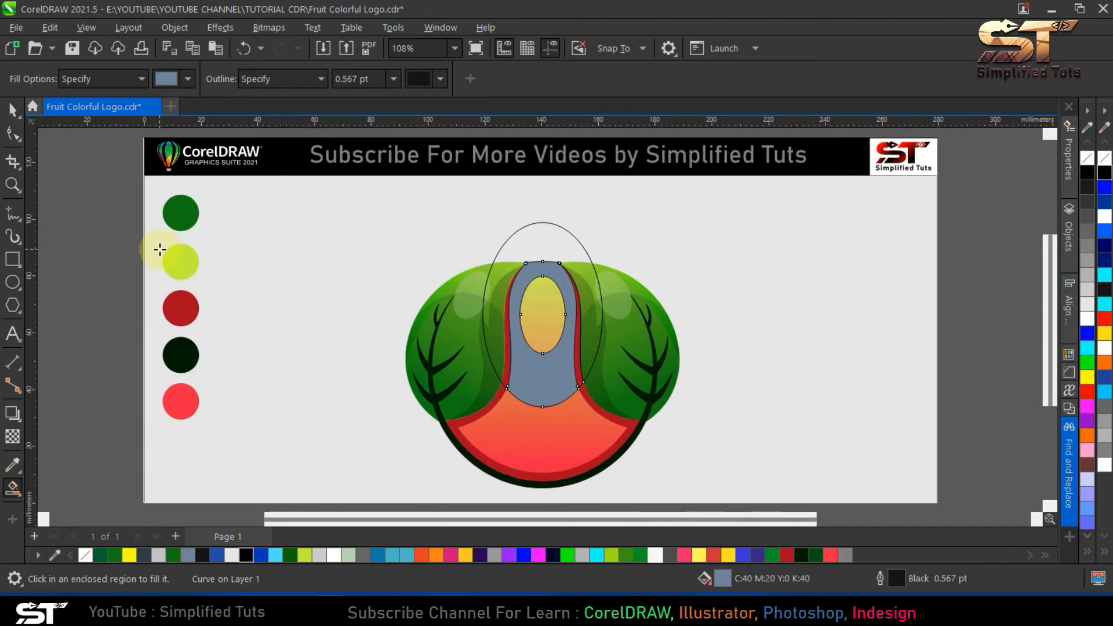
click(14, 110)
click(574, 238)
key(Delete)
- Apply a linear fountain fill to the new upper body piece, starting at its upper edge with the lime swatch colour
click(551, 267)
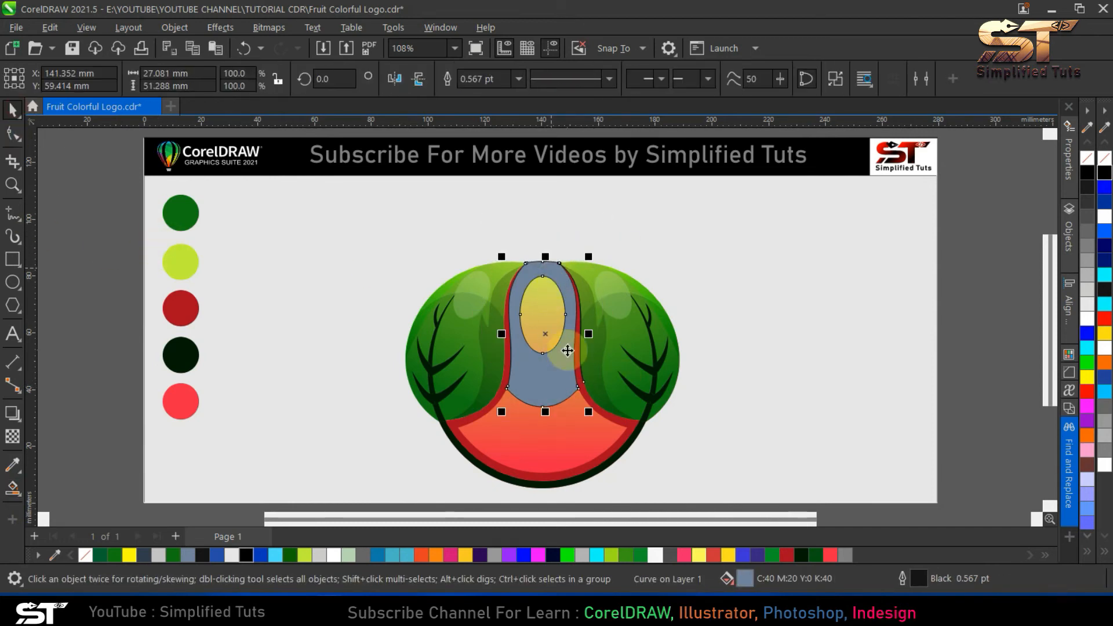
click(24, 498)
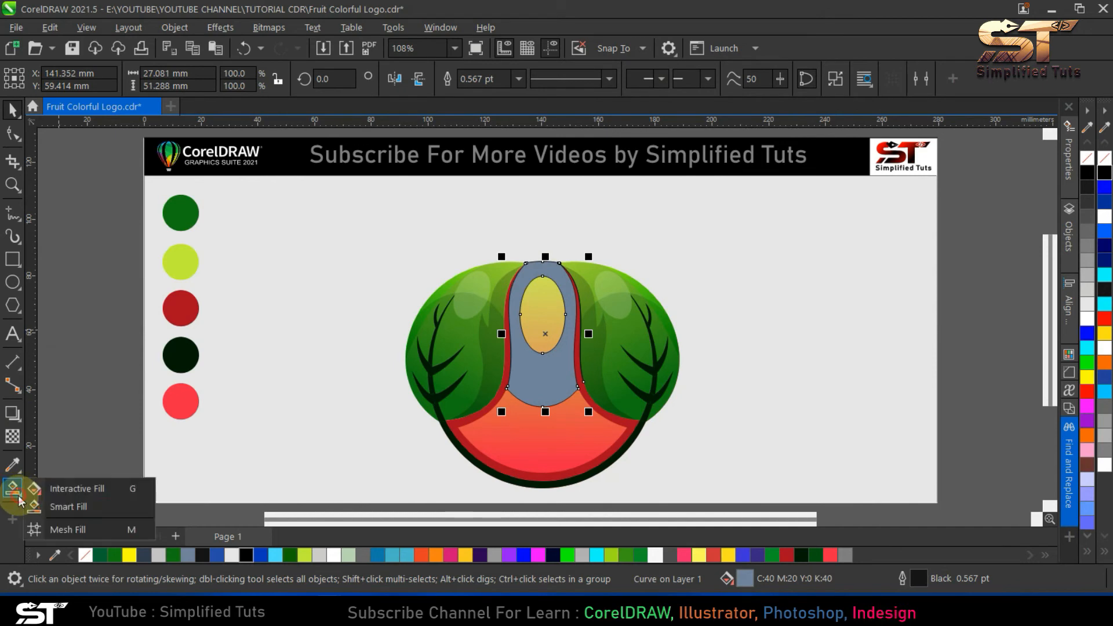
click(55, 498)
click(60, 78)
drag(506, 334, 544, 256)
click(558, 244)
click(715, 486)
click(174, 261)
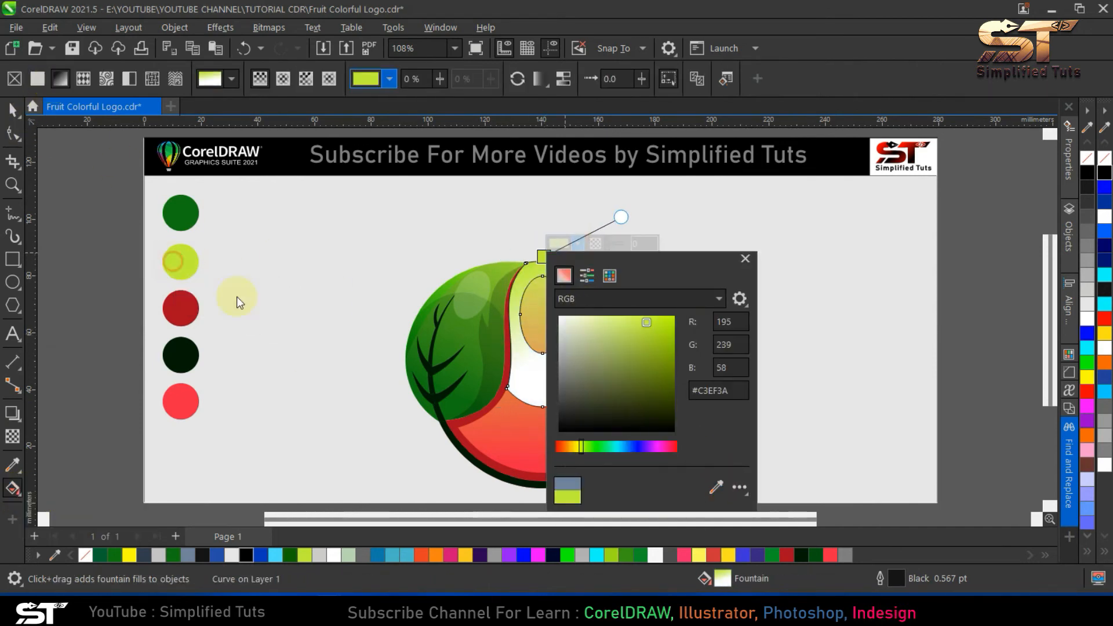
click(529, 279)
- Run the piece's gradient vertically to an orange end colour just below its lower edge, and remove its outline
drag(583, 334, 543, 422)
click(579, 412)
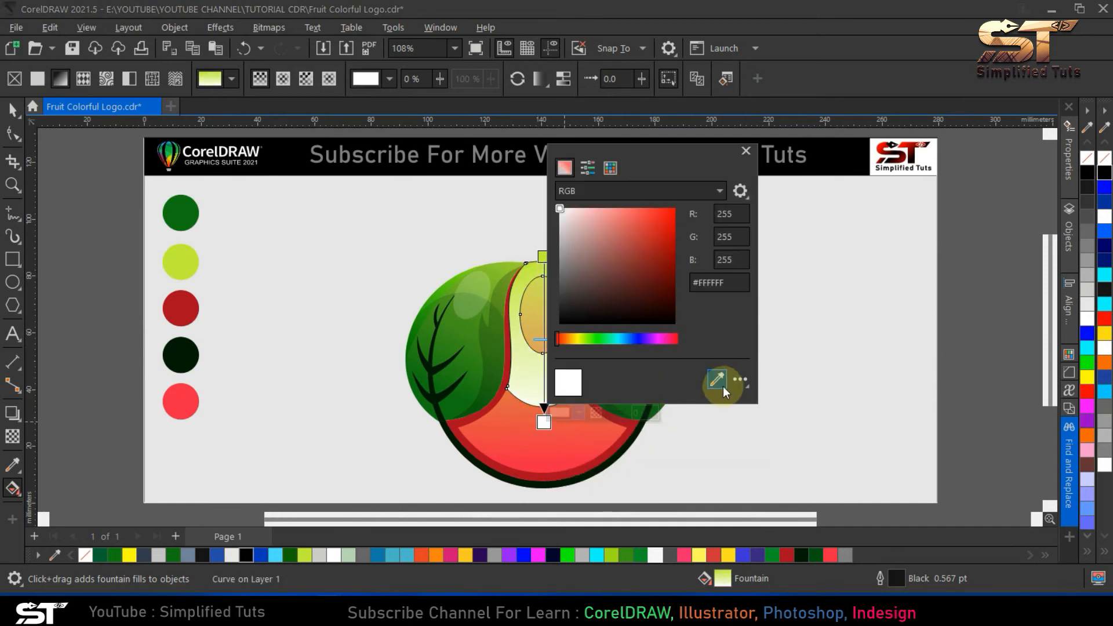
click(717, 379)
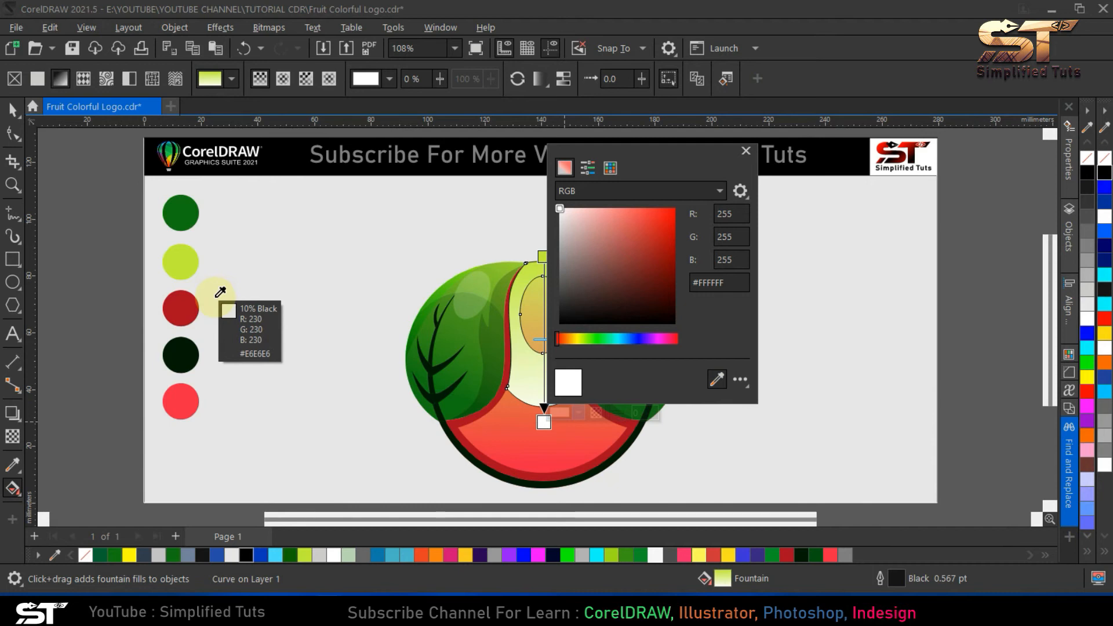
click(1104, 363)
click(521, 375)
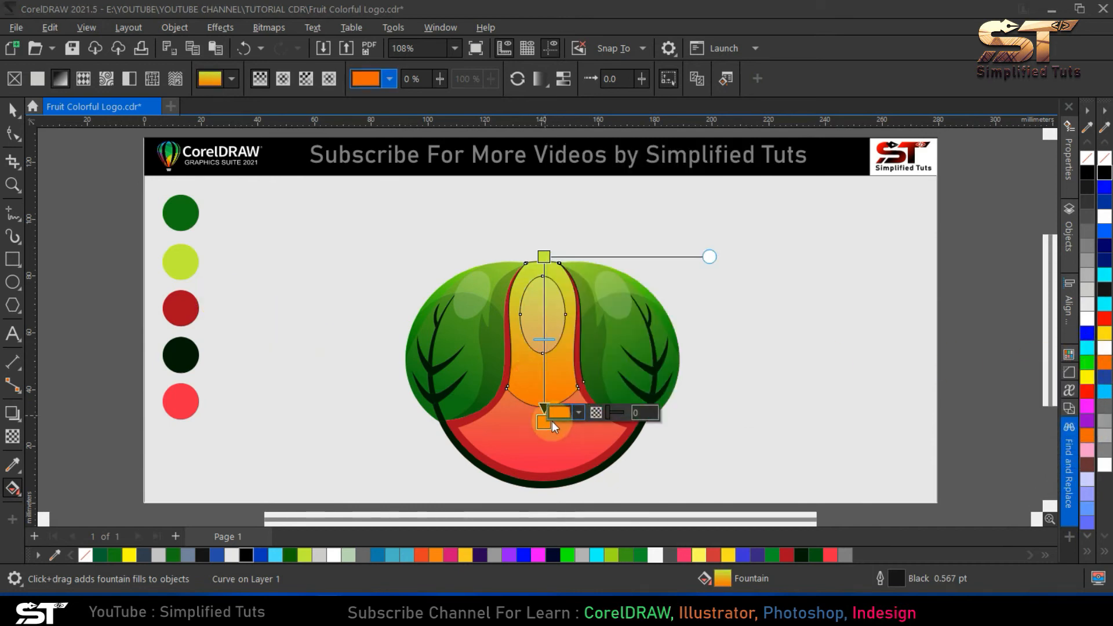
drag(543, 422, 542, 435)
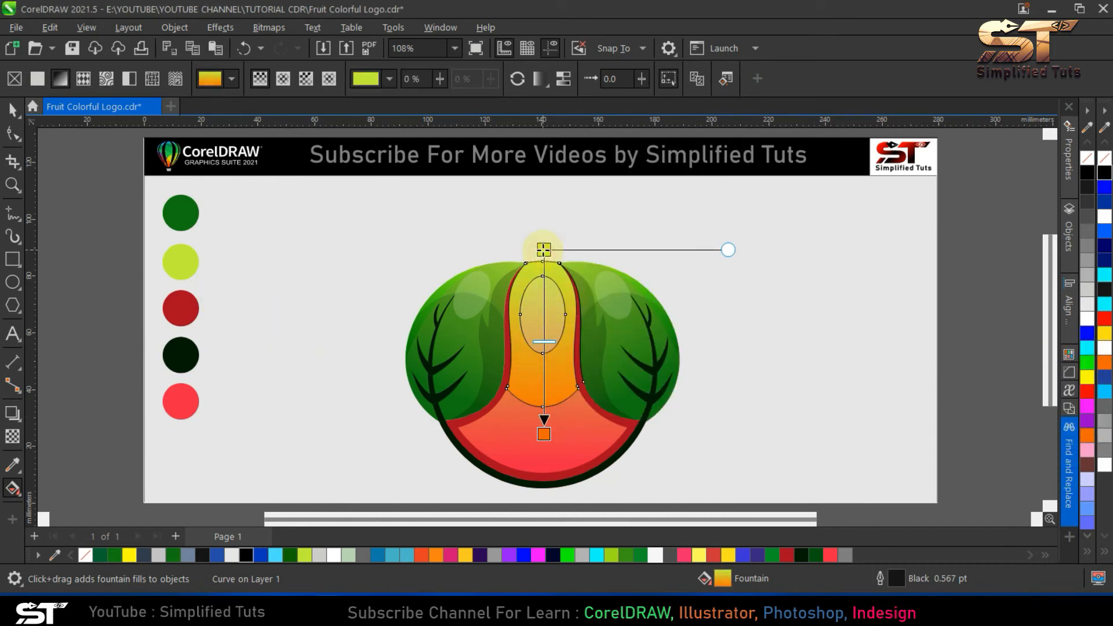
click(12, 109)
right_click(86, 556)
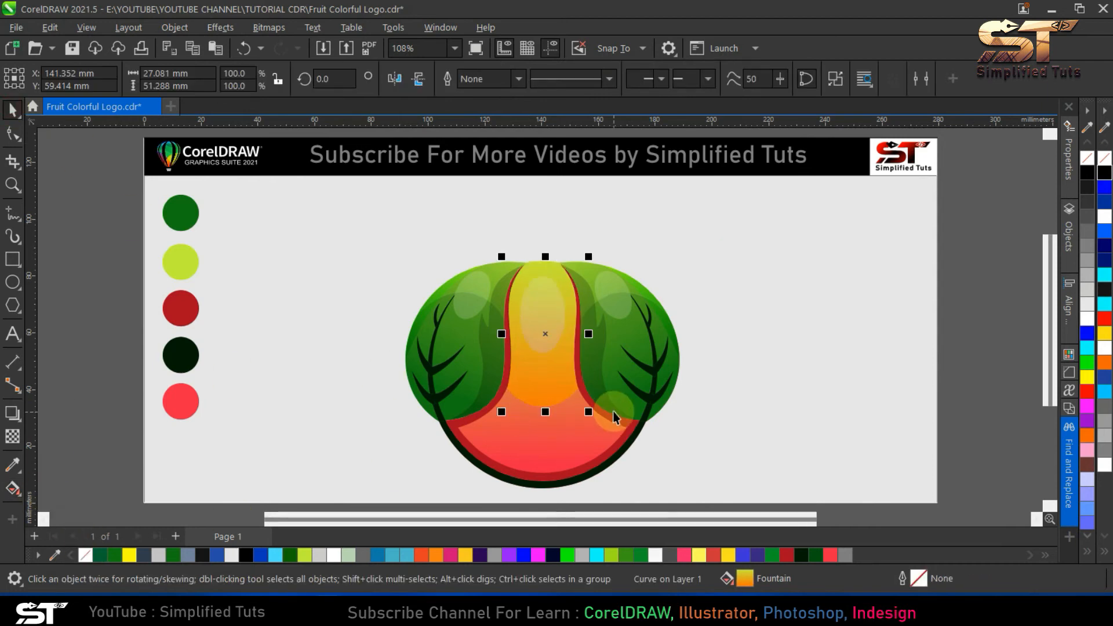
key(Escape)
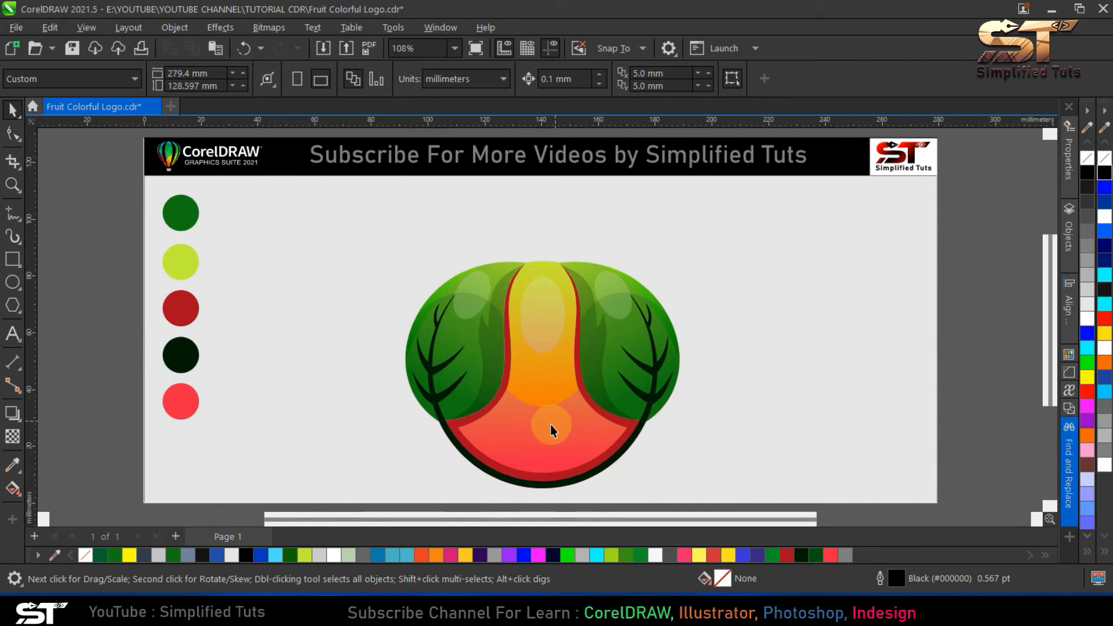
- Draw a circle about 5.6 mm wide at the middle of the orange piece's lower edge and fill it with the dark red swatch colour
click(13, 282)
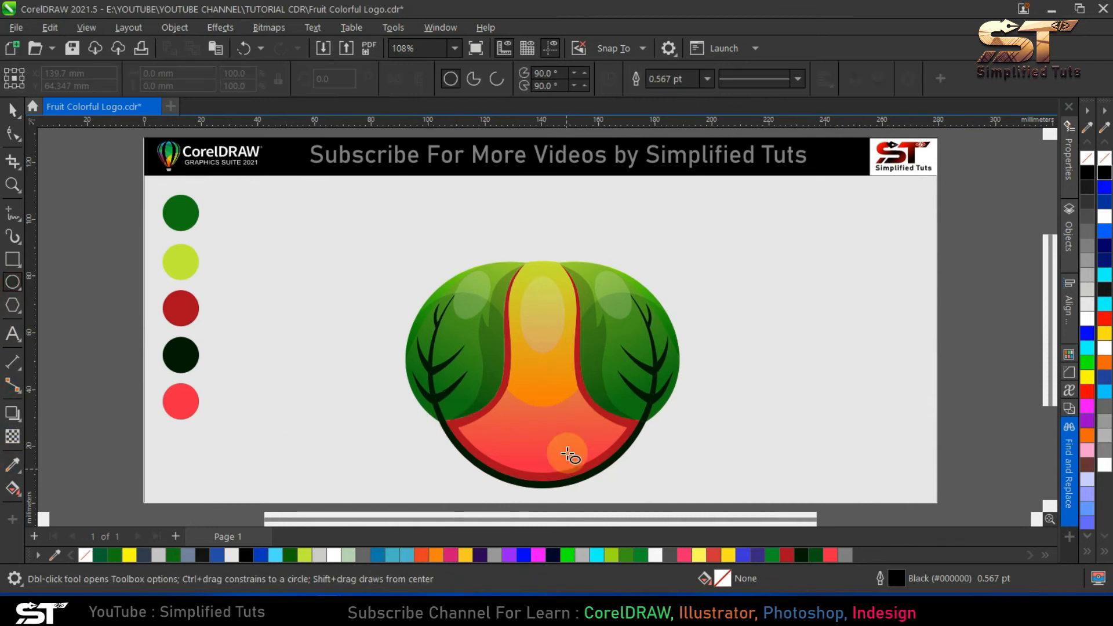
drag(534, 400, 550, 417)
key(space)
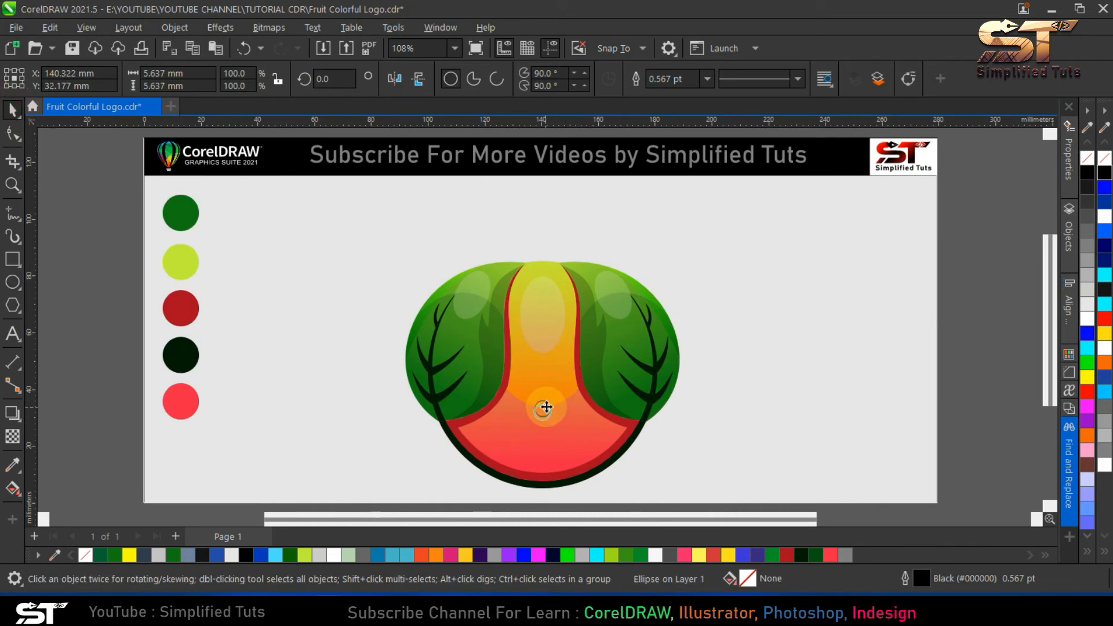
click(13, 464)
click(180, 308)
click(542, 411)
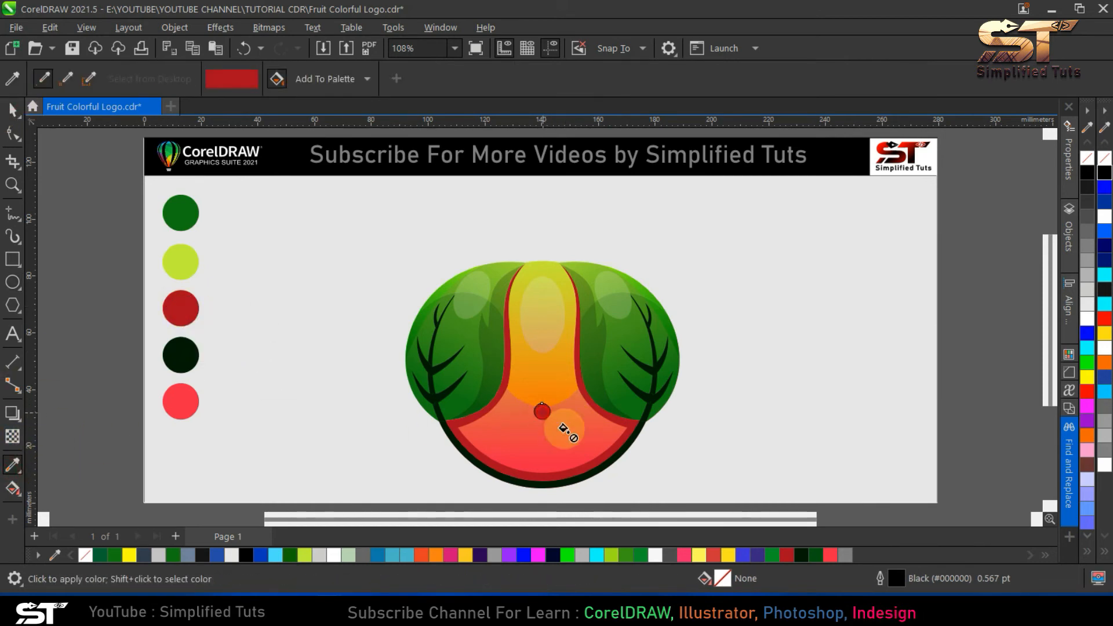
- Remove the outline from the dark red circle and give it a uniform transparency
click(16, 112)
right_click(84, 555)
key(Escape)
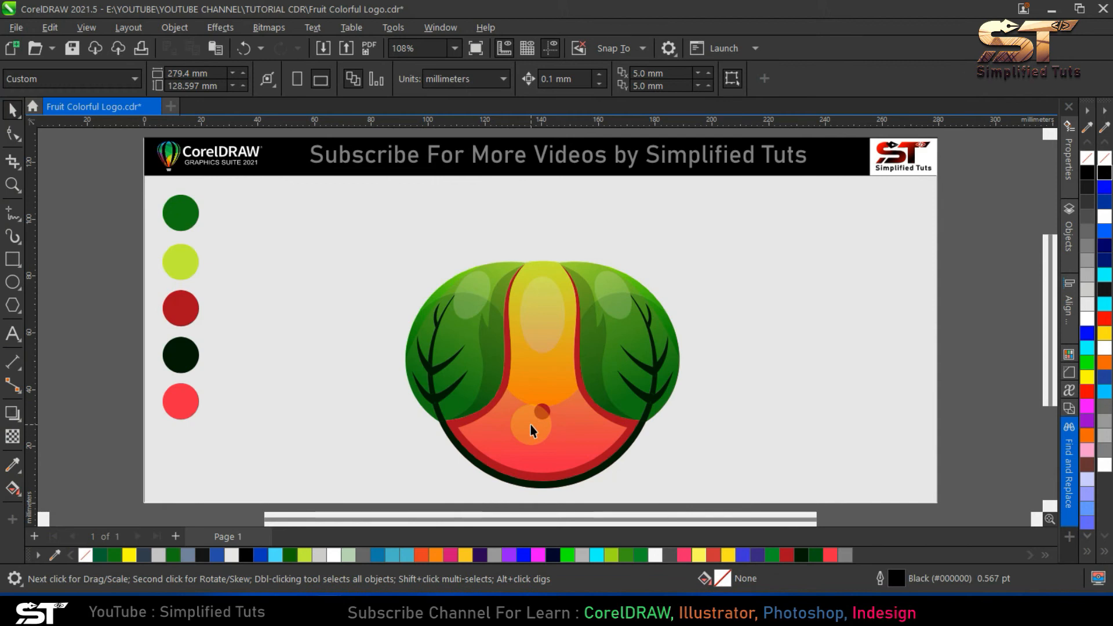
click(546, 411)
click(13, 436)
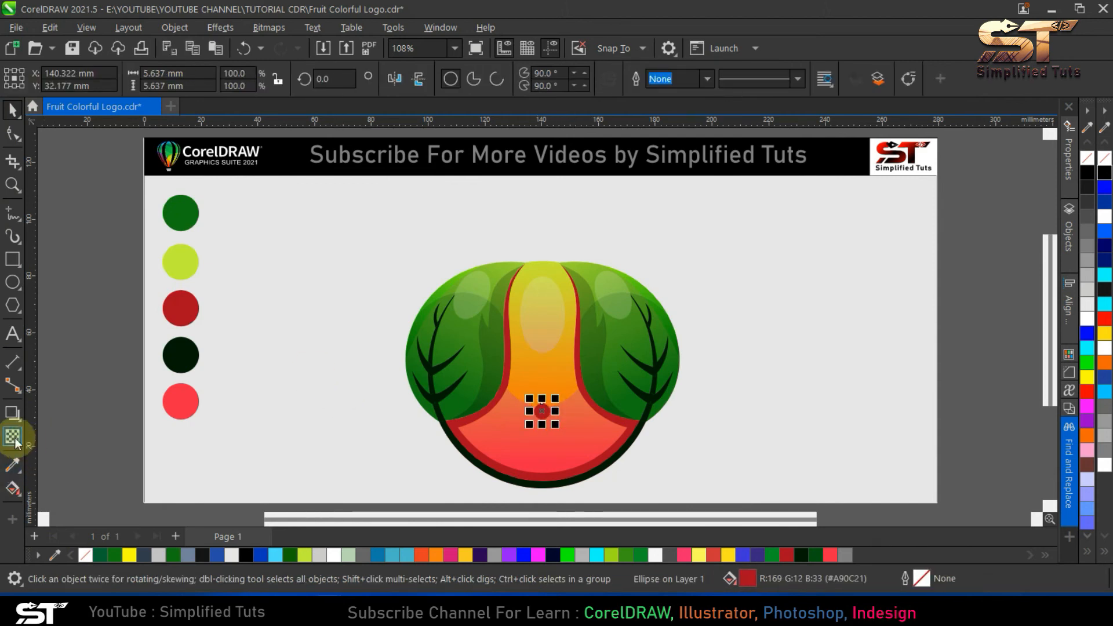
click(37, 79)
key(space)
- Scatter copies of the transparent seed circle across the red lower body in varied sizes, including ones about 3.7 mm wide
drag(542, 413, 587, 451)
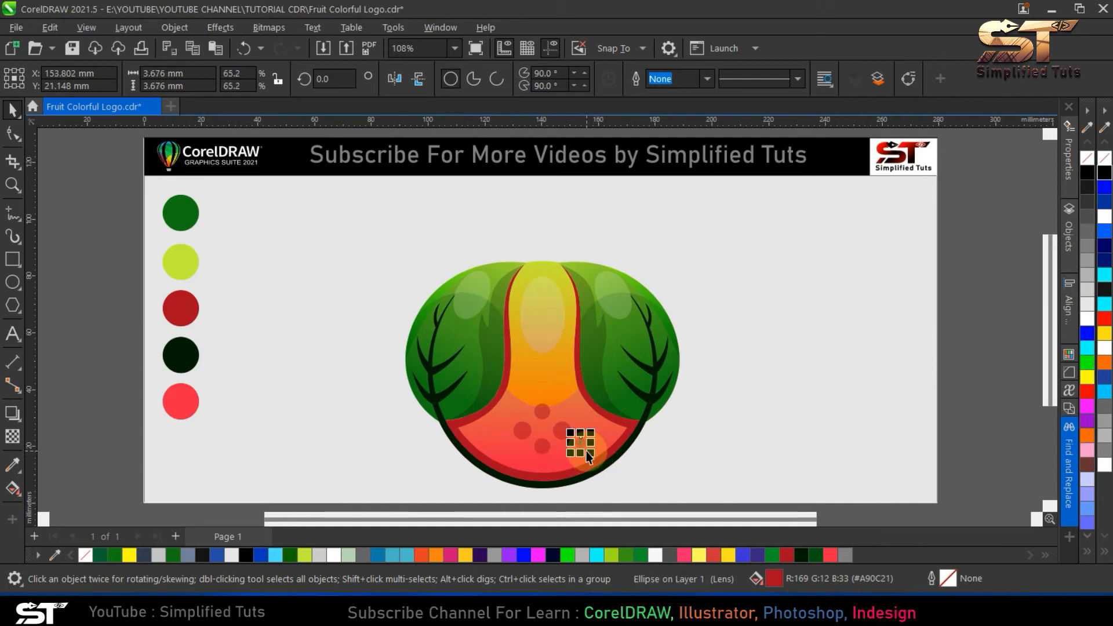
drag(505, 448, 516, 410)
click(580, 427)
click(690, 452)
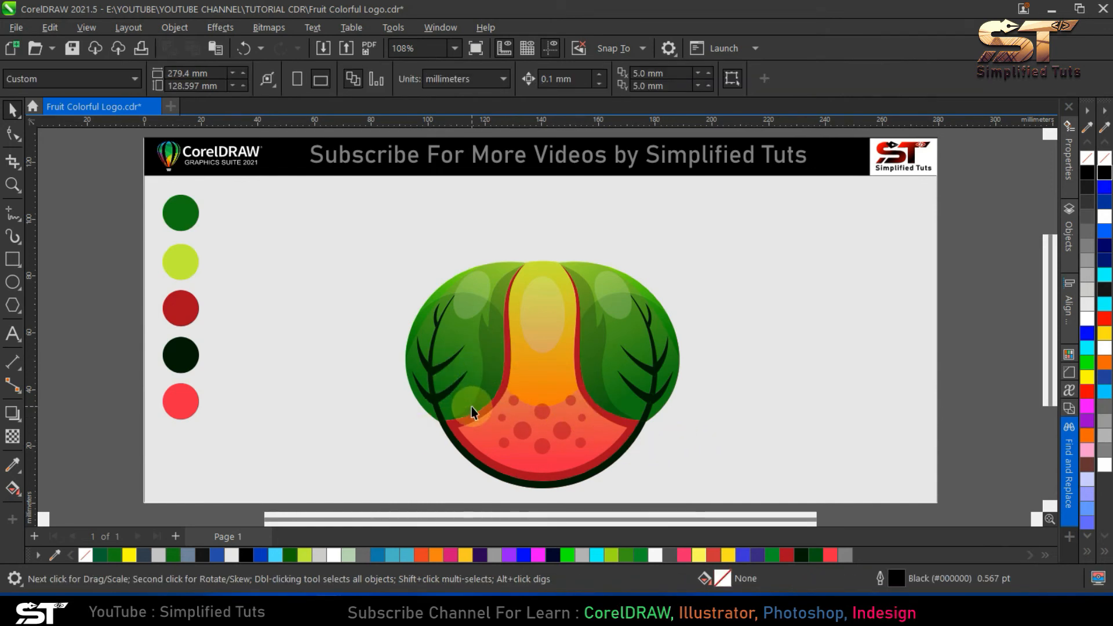
- Copy the right leaf group, scale it to about 54.7% and place it tilted above the fruit, right of centre
drag(455, 406, 495, 374)
key(Escape)
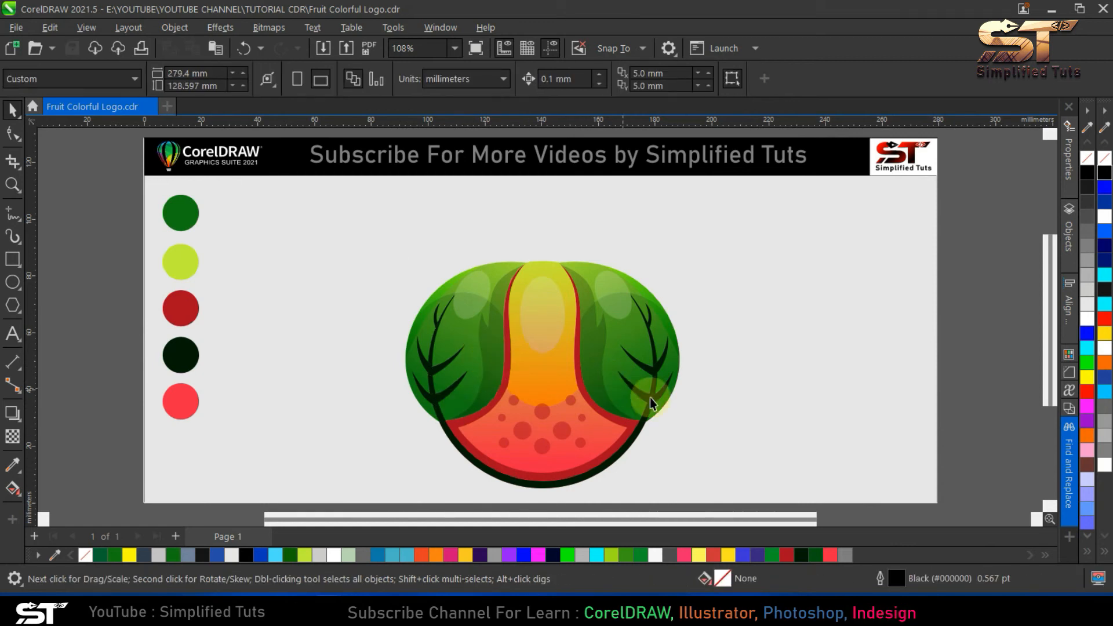
click(649, 398)
drag(621, 340, 767, 345)
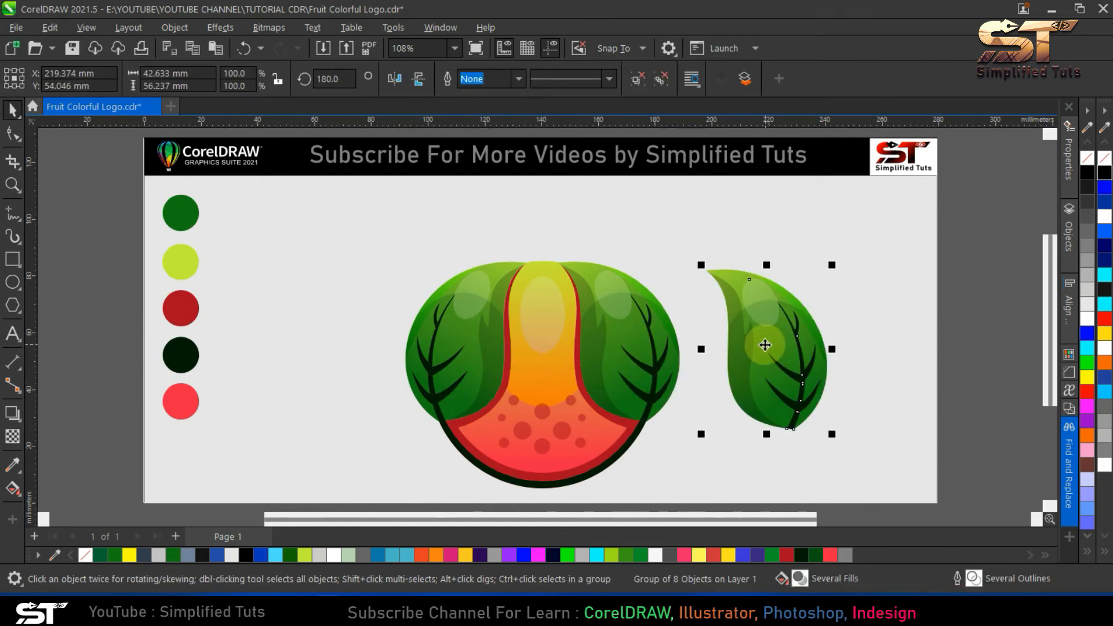
click(765, 345)
drag(836, 262, 669, 252)
right_click(623, 231)
- Place a smaller, horizontally mirrored copy of the leaf above the fruit, left of centre, and save the drawing
click(623, 231)
click(395, 79)
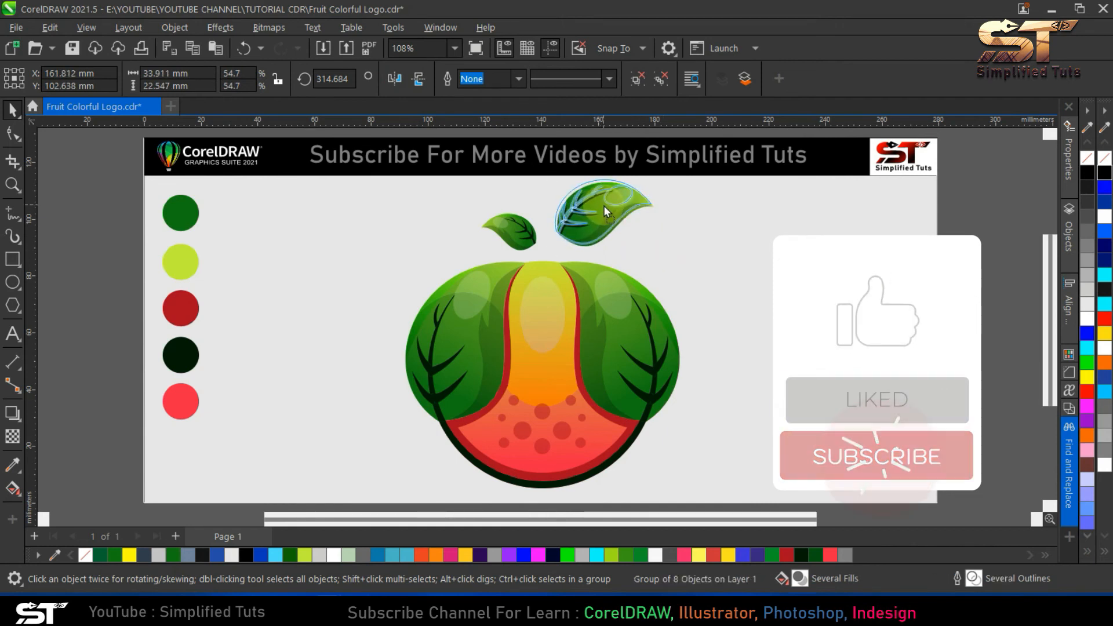
click(638, 235)
key(ctrl+s)
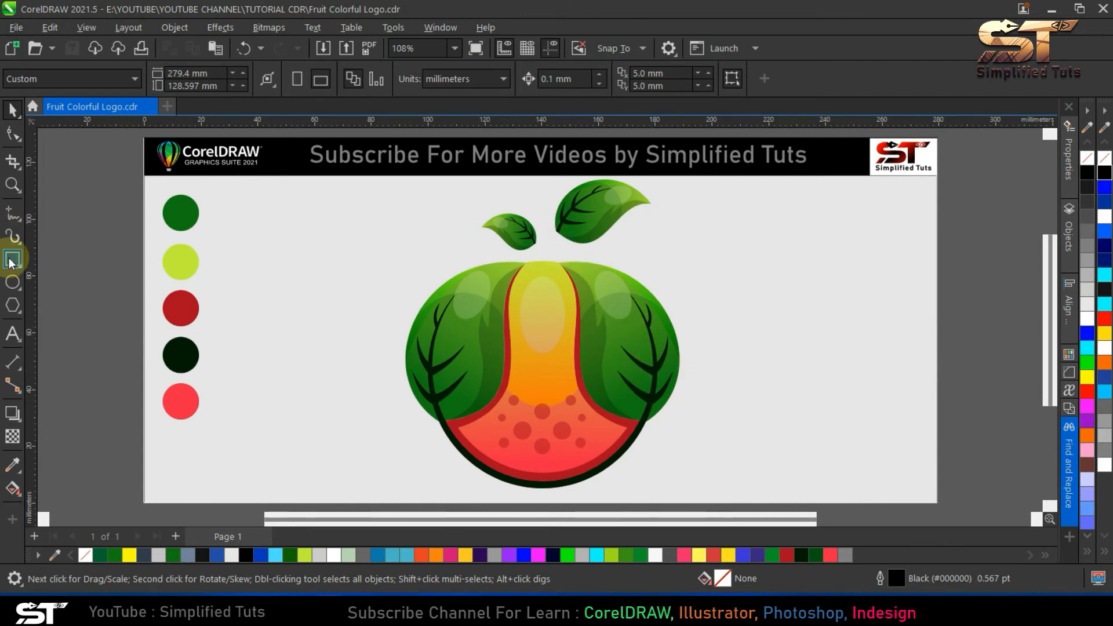
- Draw a closed four-cornered stem about 7 mm wide and 21 mm high between the two small leaves, ending on the fruit's top edge
click(17, 235)
click(533, 213)
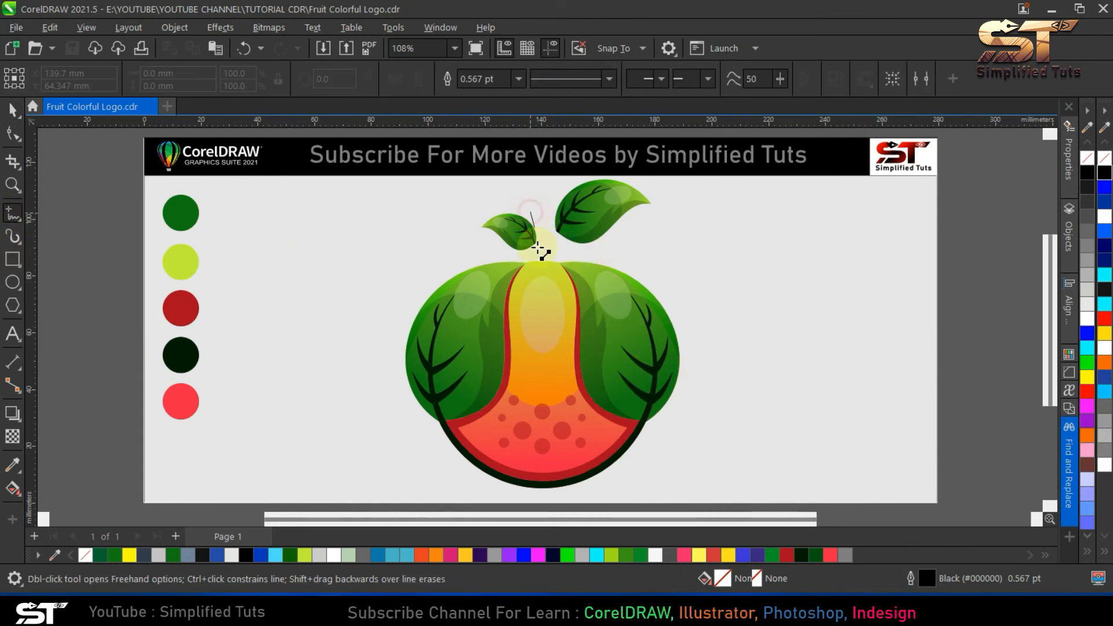
click(536, 271)
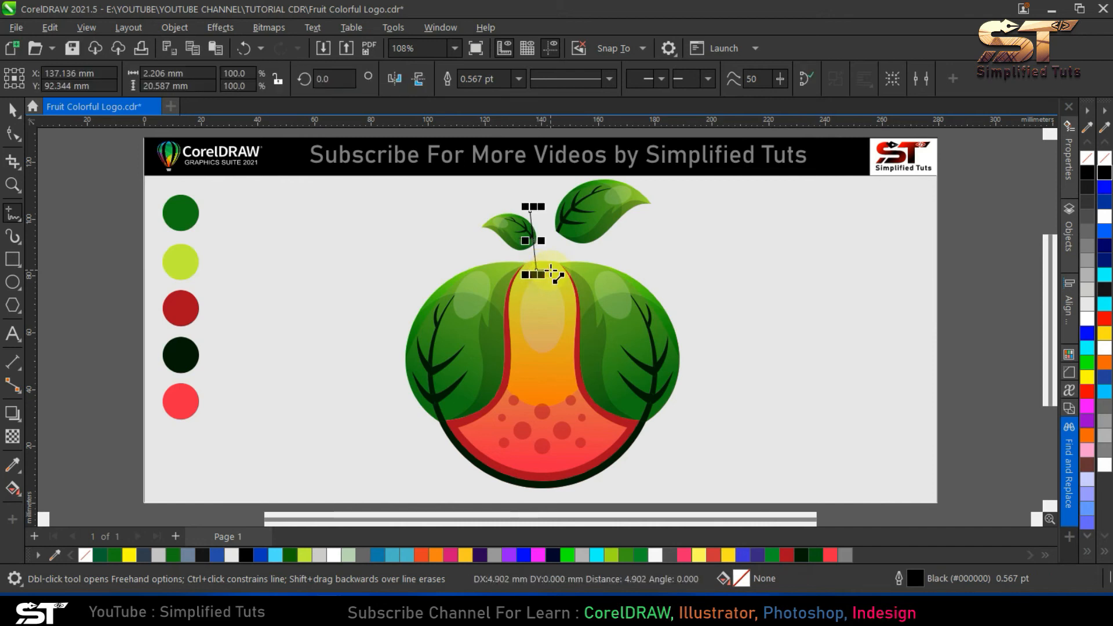
click(550, 269)
click(549, 211)
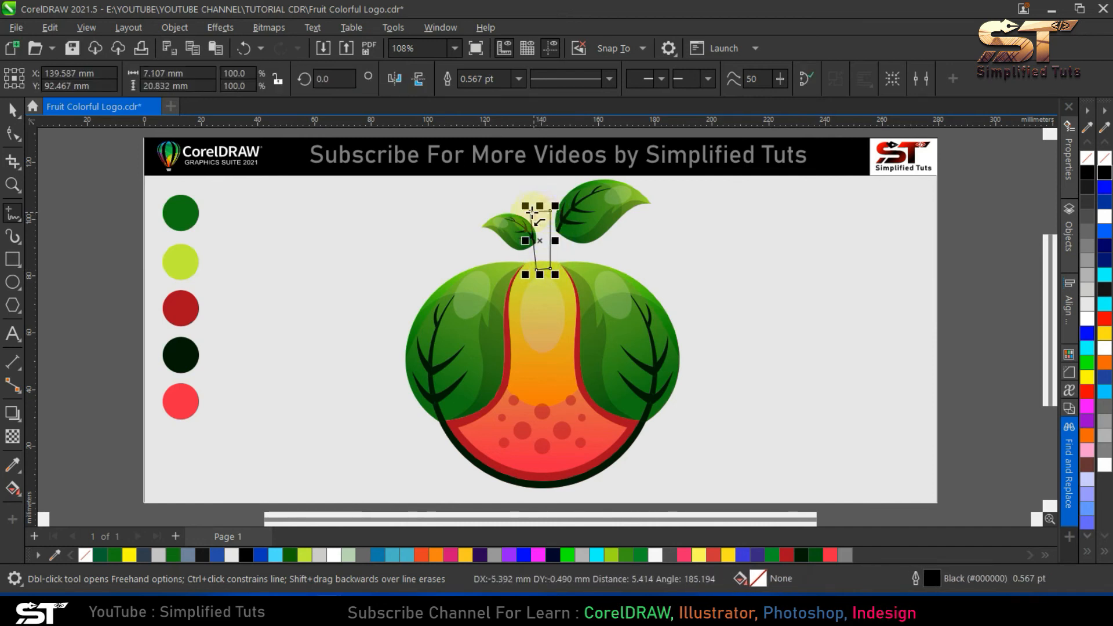
click(530, 211)
- Bend the stem's long sides to the right and bow its top edge upward into smooth curves
key(F10)
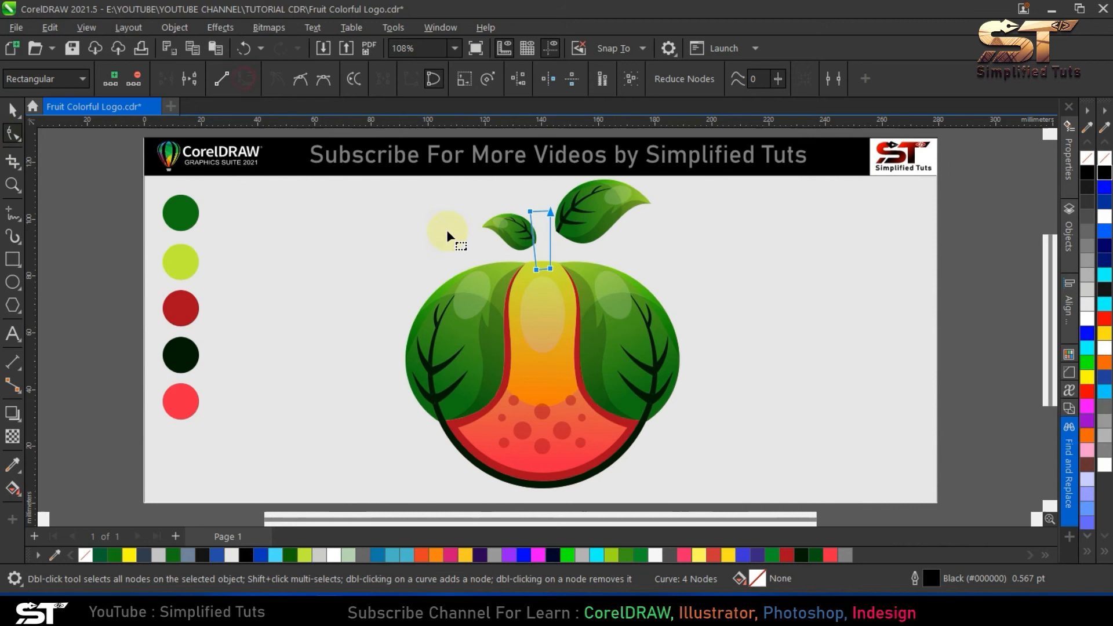
drag(533, 241, 541, 208)
click(581, 251)
click(544, 258)
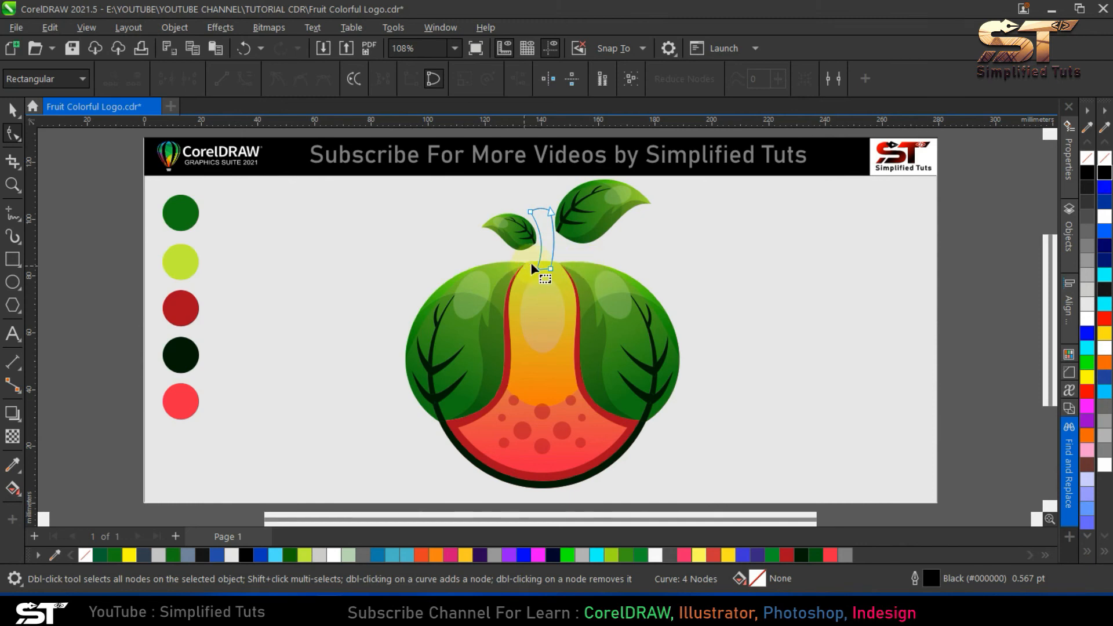
click(13, 111)
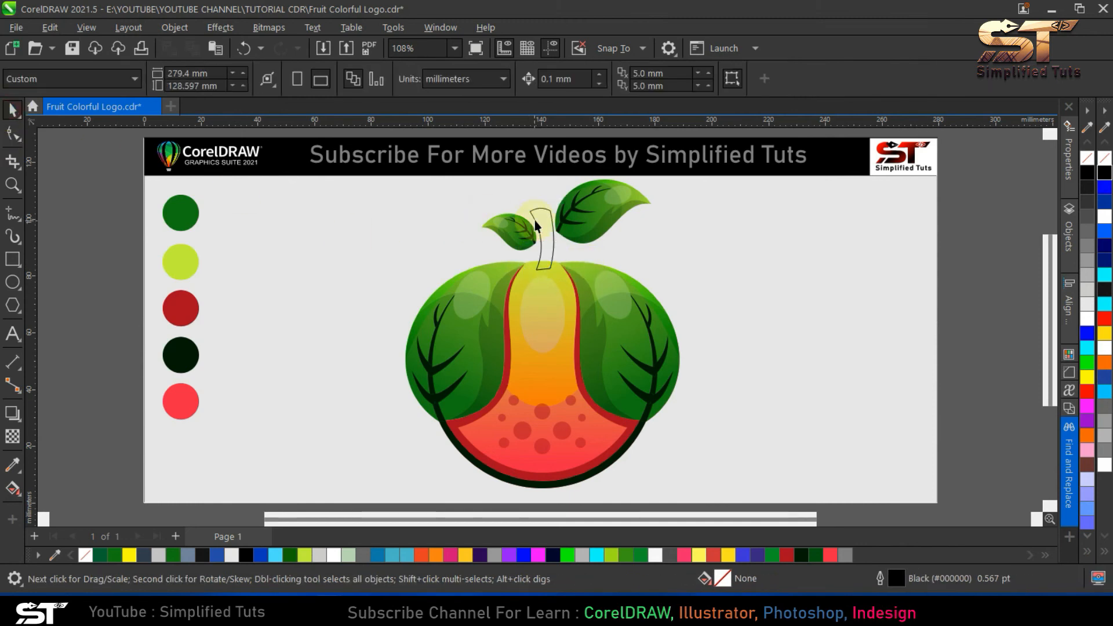
- Apply a linear fountain fill to the stem, starting at its upper end with the lime swatch colour
click(14, 489)
click(60, 78)
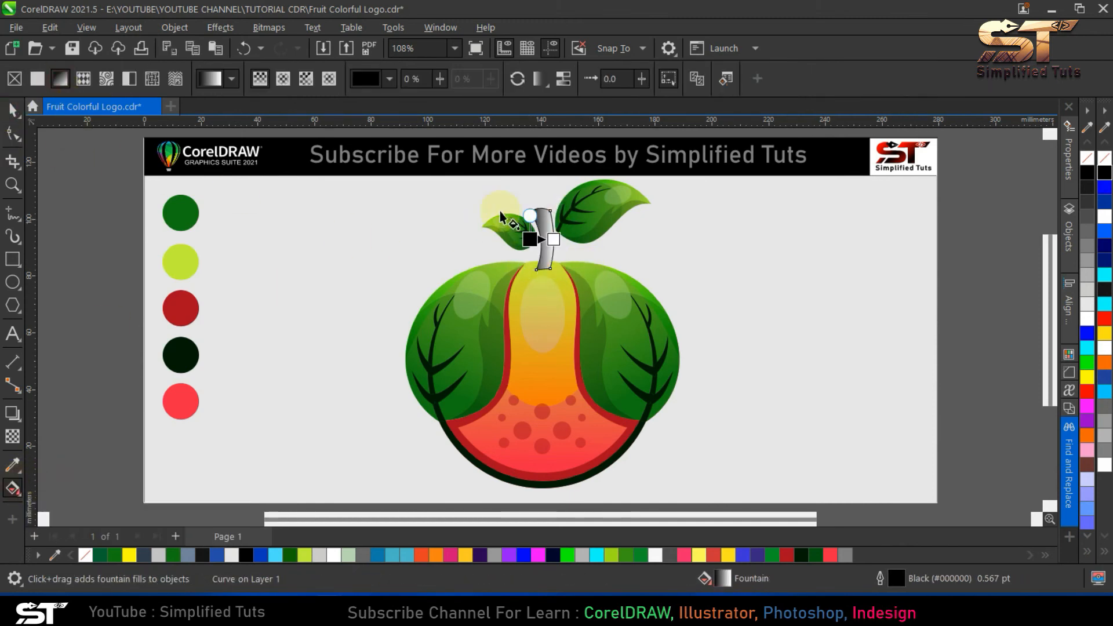
click(538, 203)
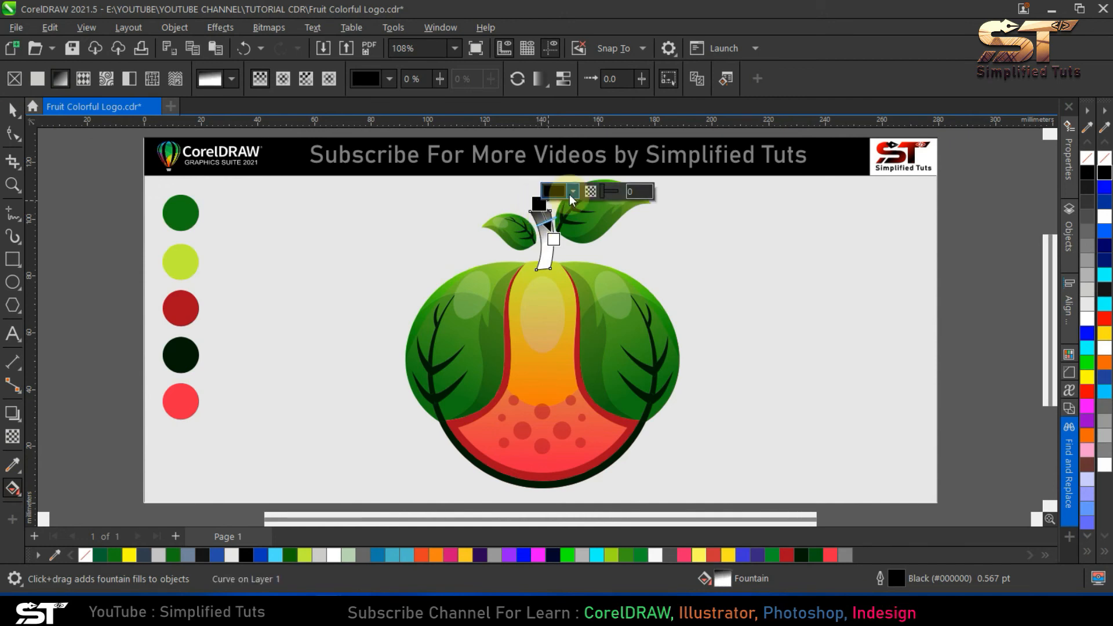
click(554, 191)
click(711, 435)
click(181, 262)
- Run the stem's gradient down to just below its base and set the end colour to the near-black green swatch
click(539, 213)
drag(553, 238, 545, 278)
click(577, 268)
click(718, 511)
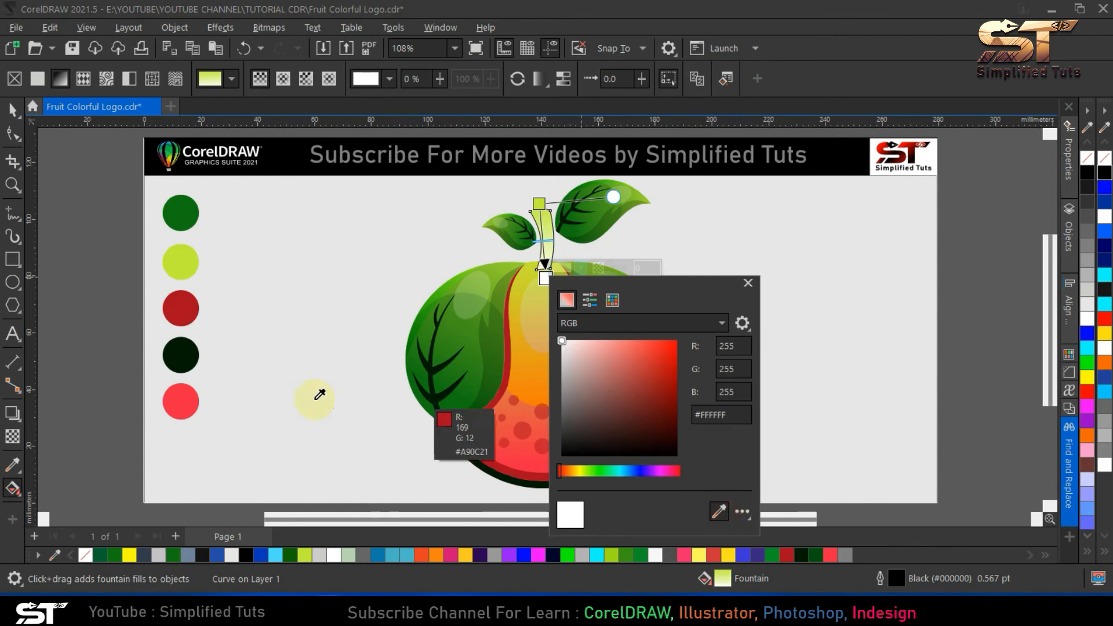
click(181, 355)
- Move the lime start of the stem's gradient further above its top and remove the stem's outline
click(539, 203)
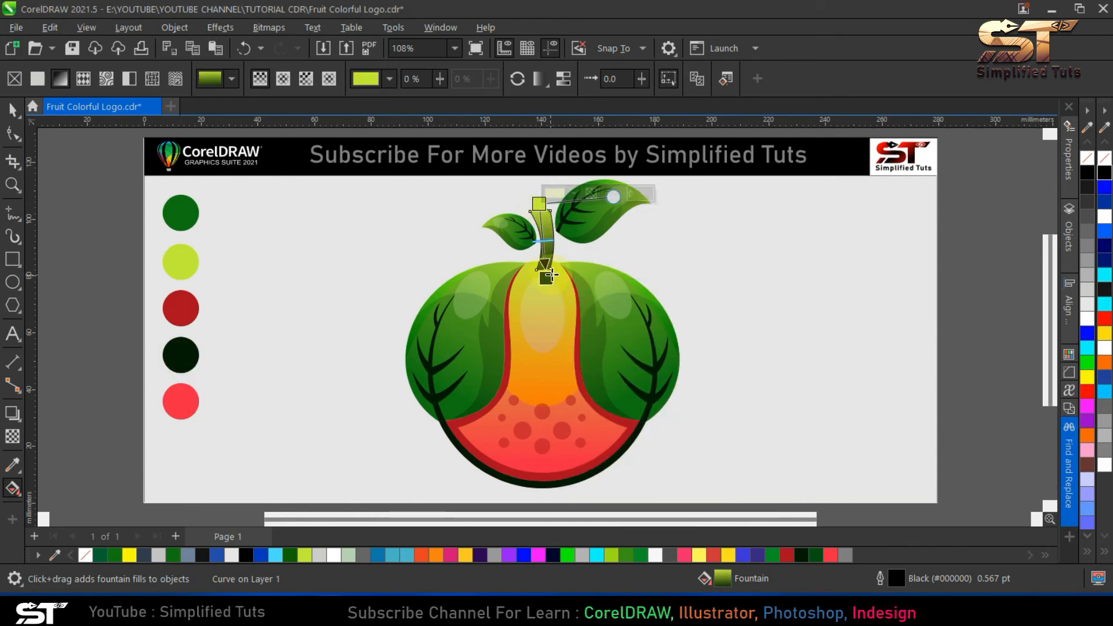
drag(538, 204, 533, 183)
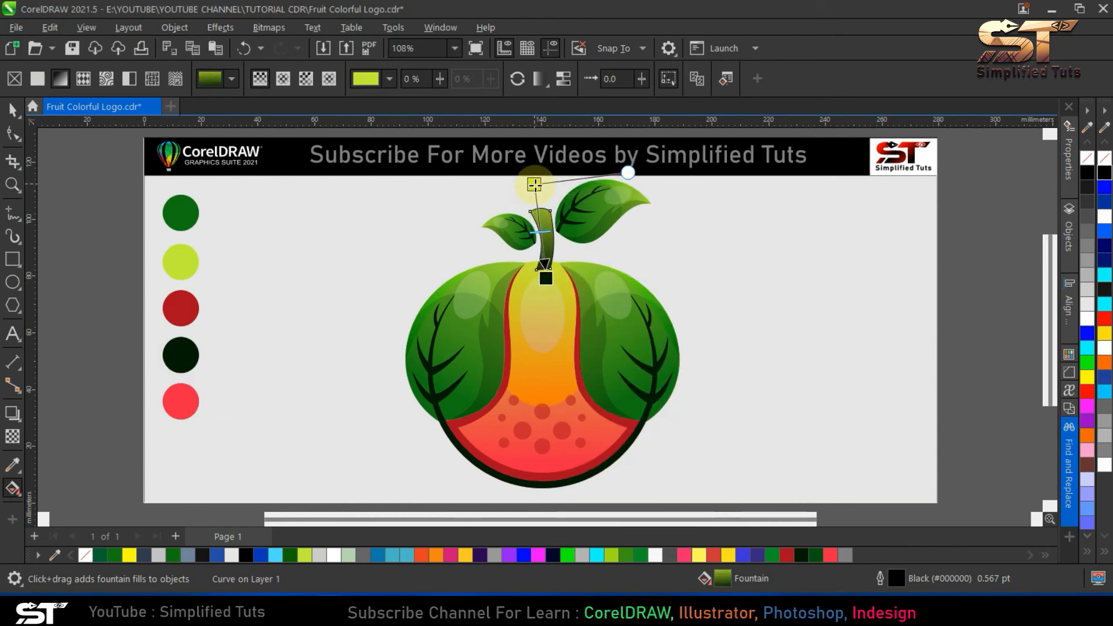
key(space)
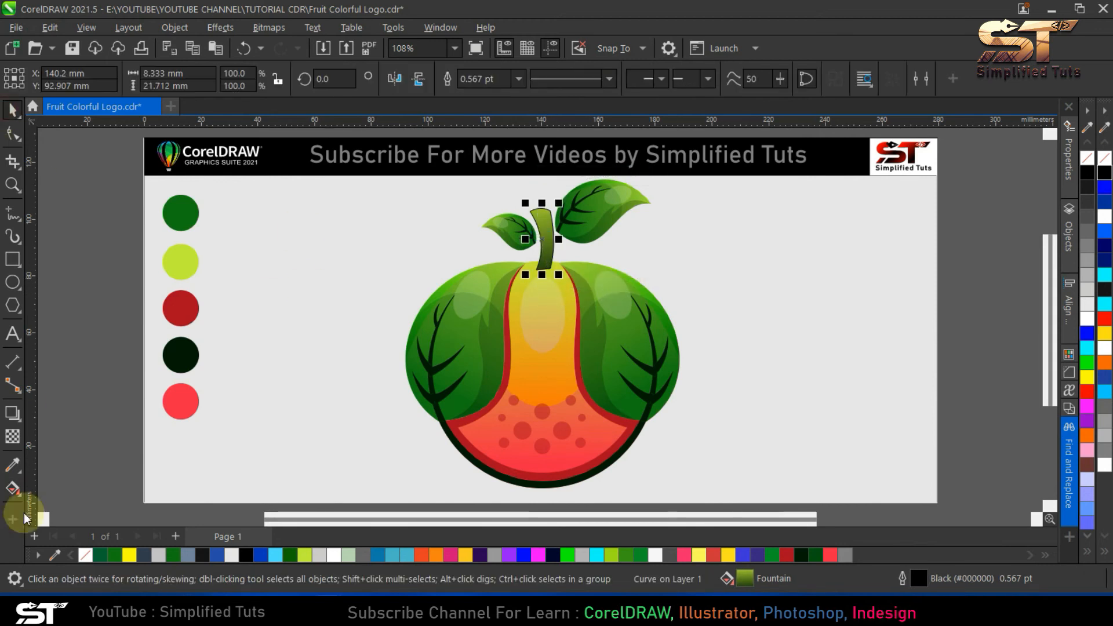
right_click(86, 559)
key(Escape)
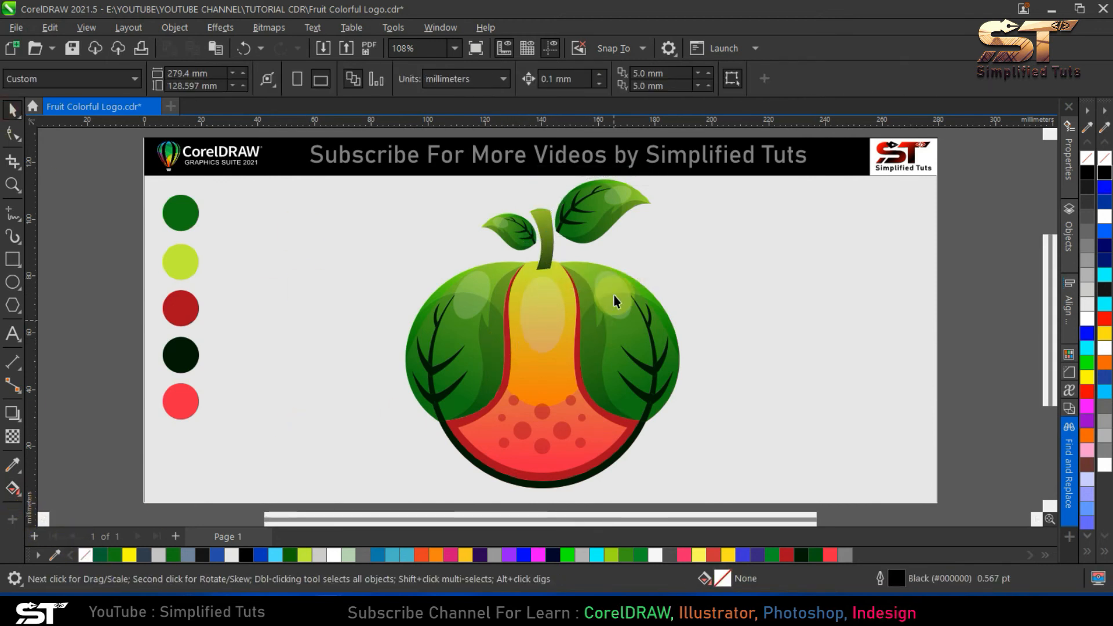
- Draw a closed four-cornered shape over the stem's lower right part, reaching just below its base
click(13, 214)
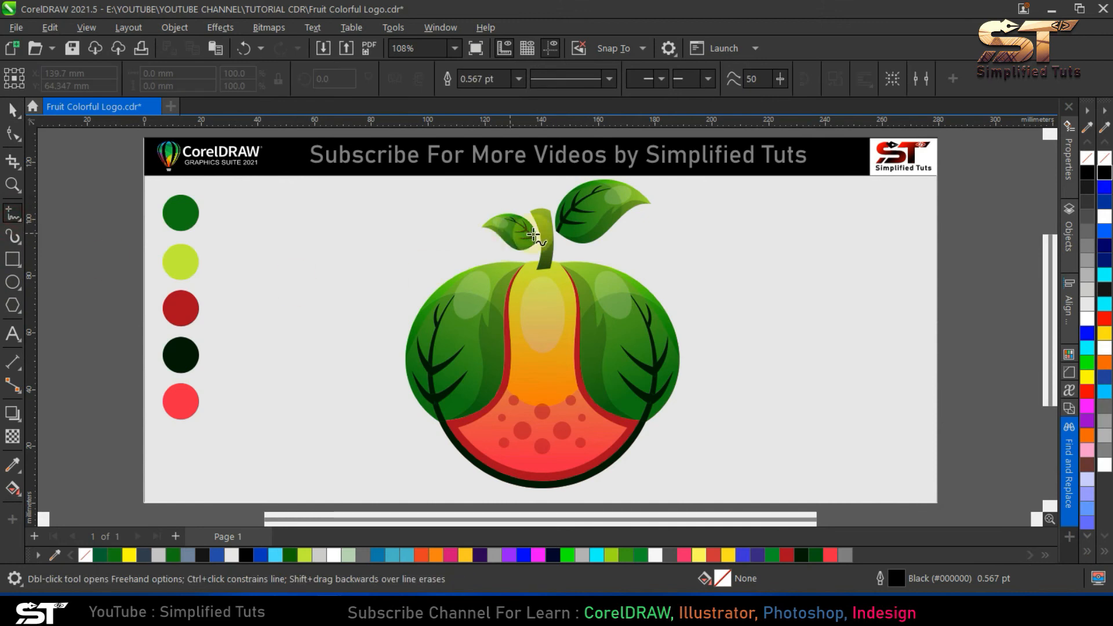
click(557, 220)
double_click(529, 265)
double_click(544, 284)
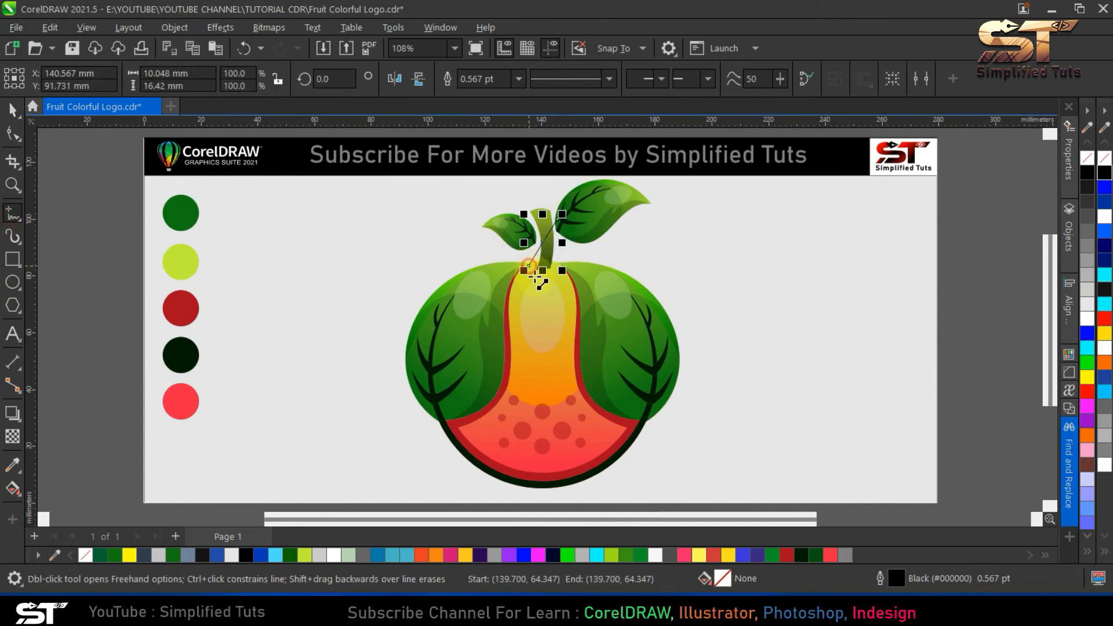
double_click(572, 253)
click(557, 219)
- Curve the new shape's long left side across the stem and raise its upper corner, making it about 25.5 mm high
key(F10)
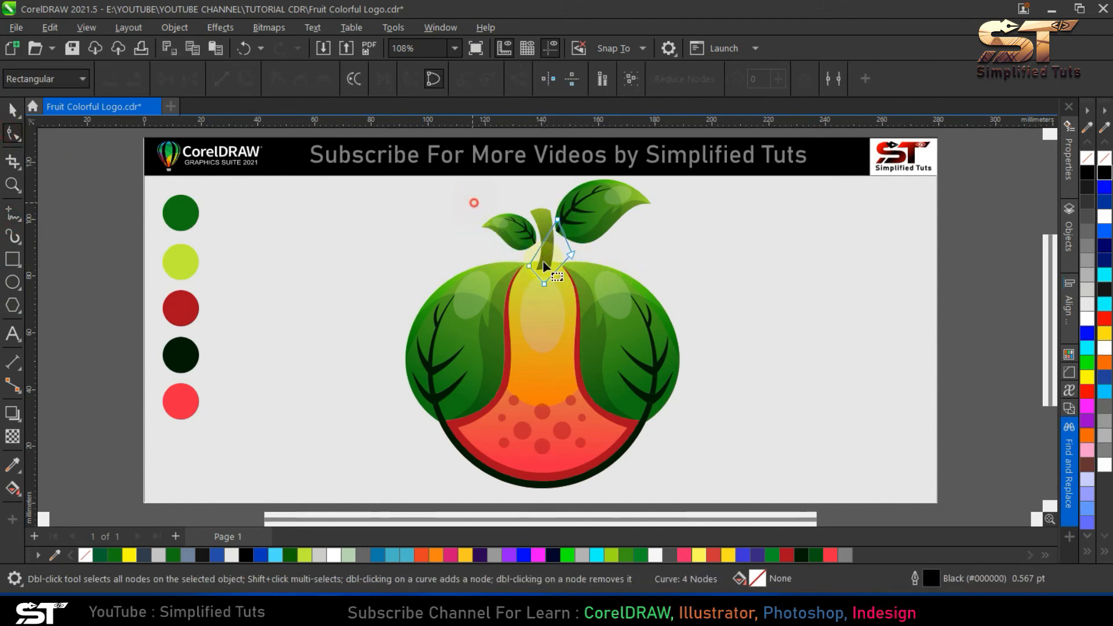
drag(544, 254, 547, 250)
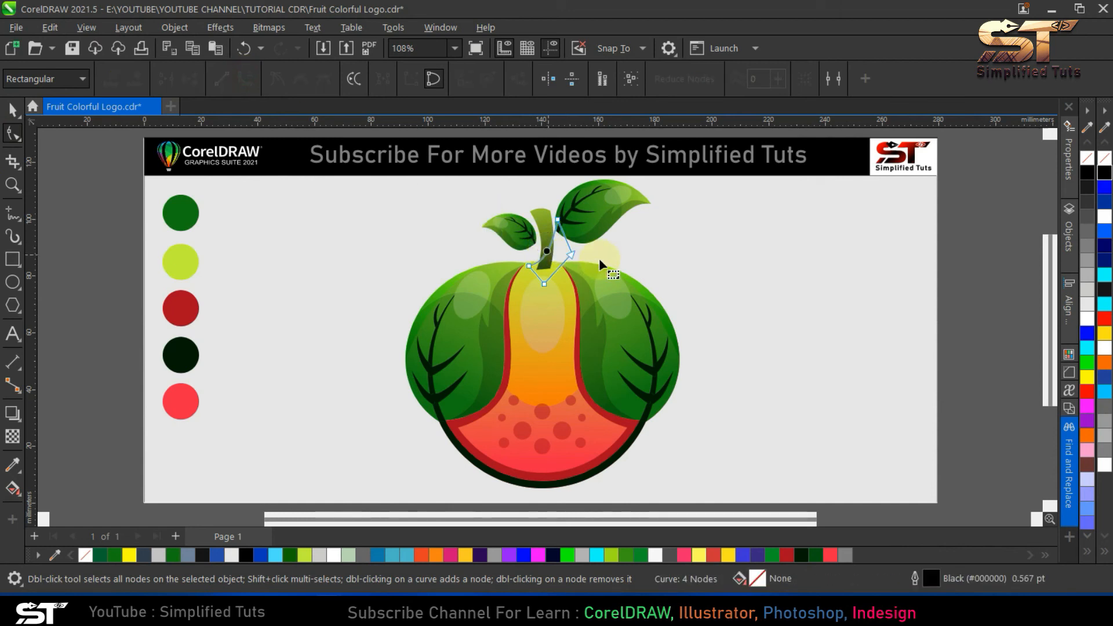
click(557, 219)
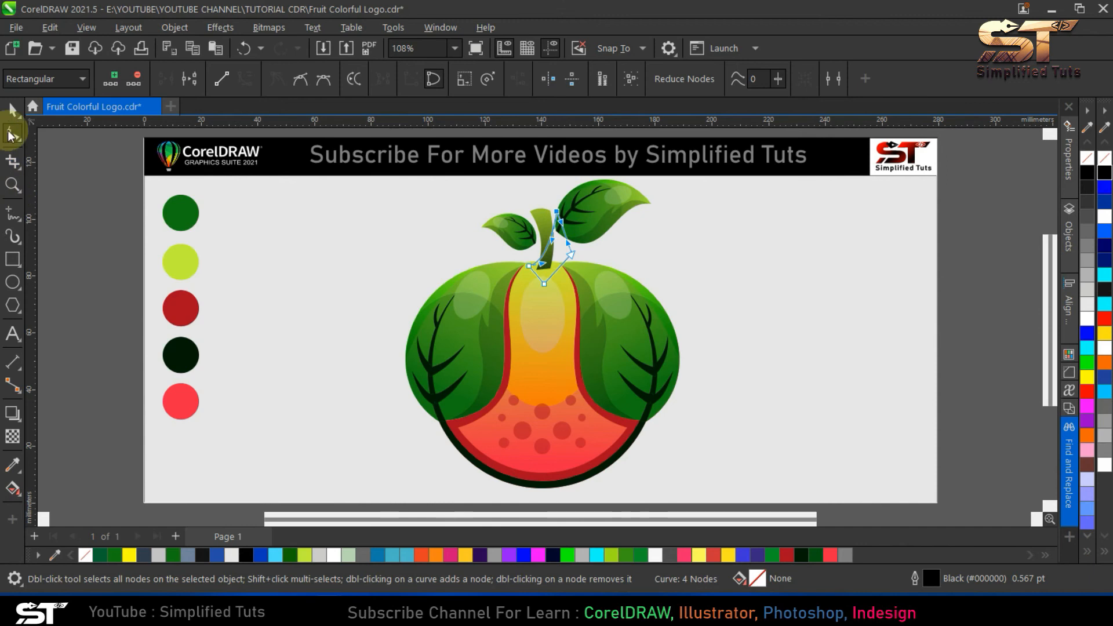
click(13, 109)
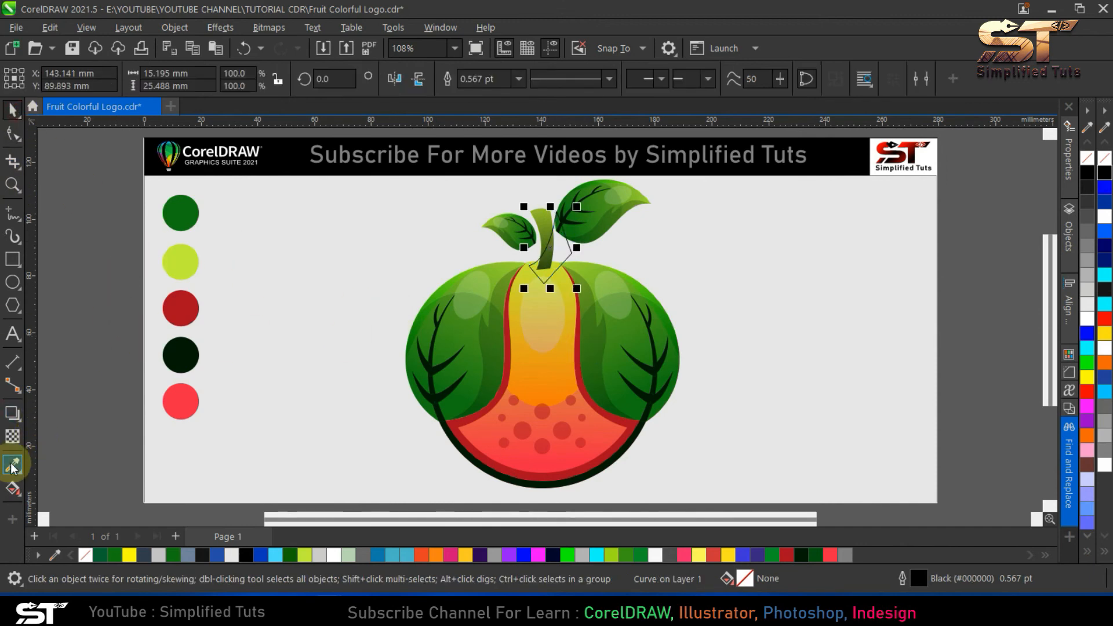
- Apply a linear fountain fill to the new stem shape, starting at its lower left with the medium green swatch colour
click(13, 488)
click(60, 78)
drag(528, 249, 528, 288)
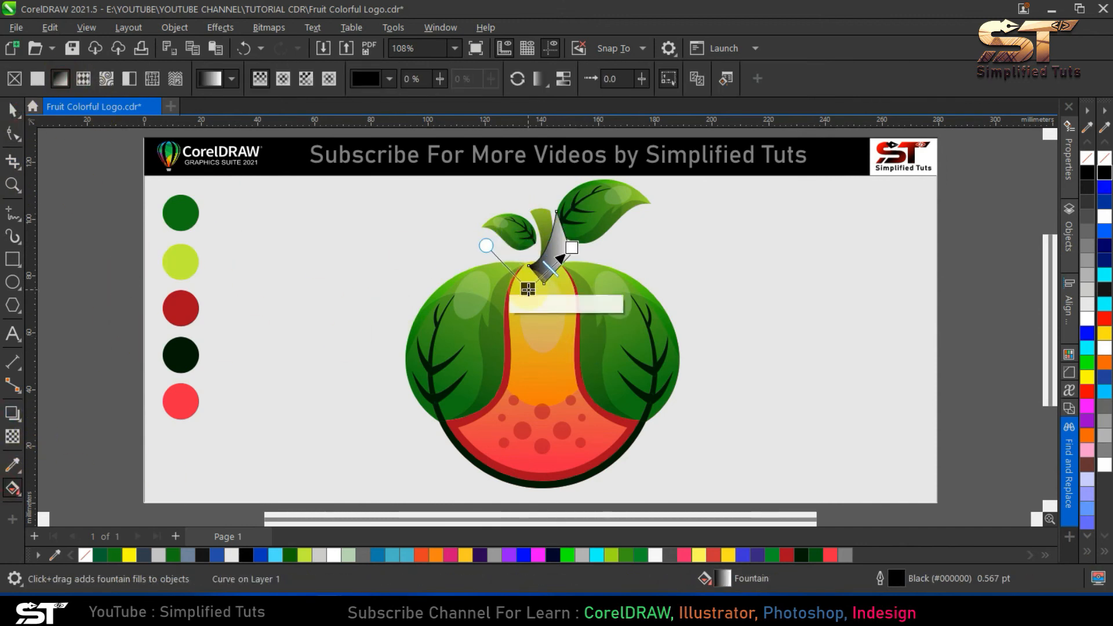
click(541, 303)
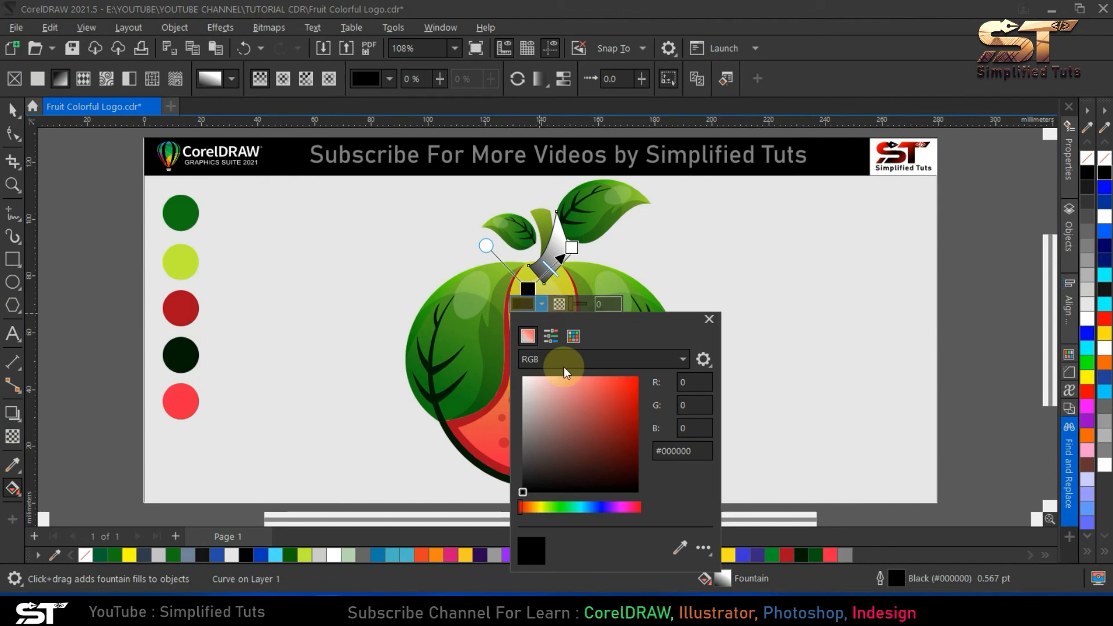
click(180, 213)
- Set the stem shape's gradient end colour to the lime swatch and remove its outline
click(572, 248)
click(585, 262)
click(724, 506)
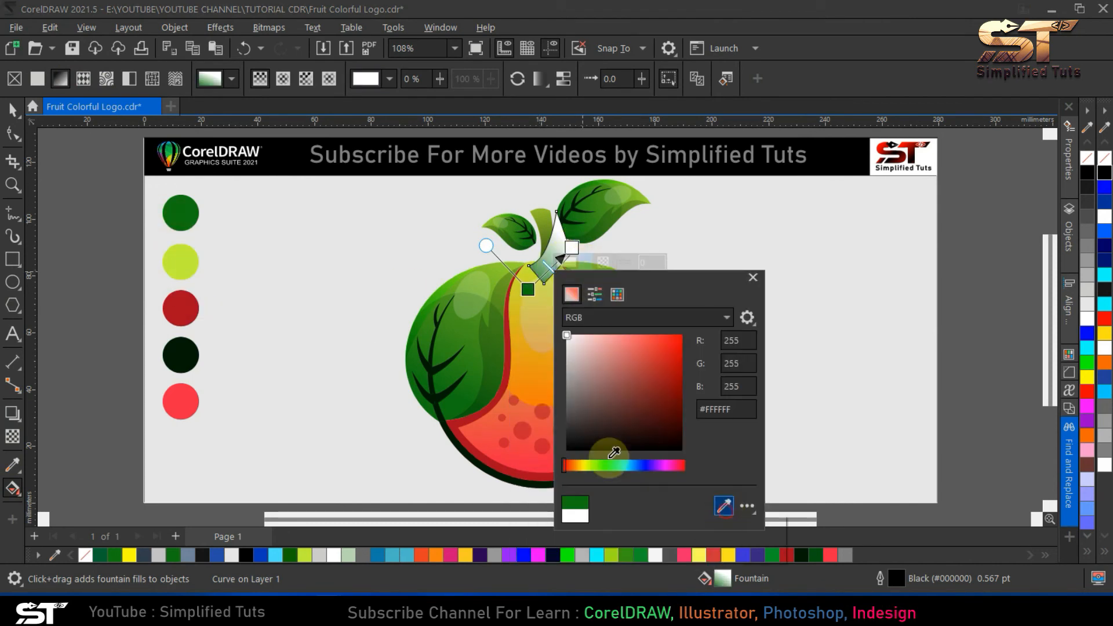
click(181, 260)
key(space)
right_click(85, 555)
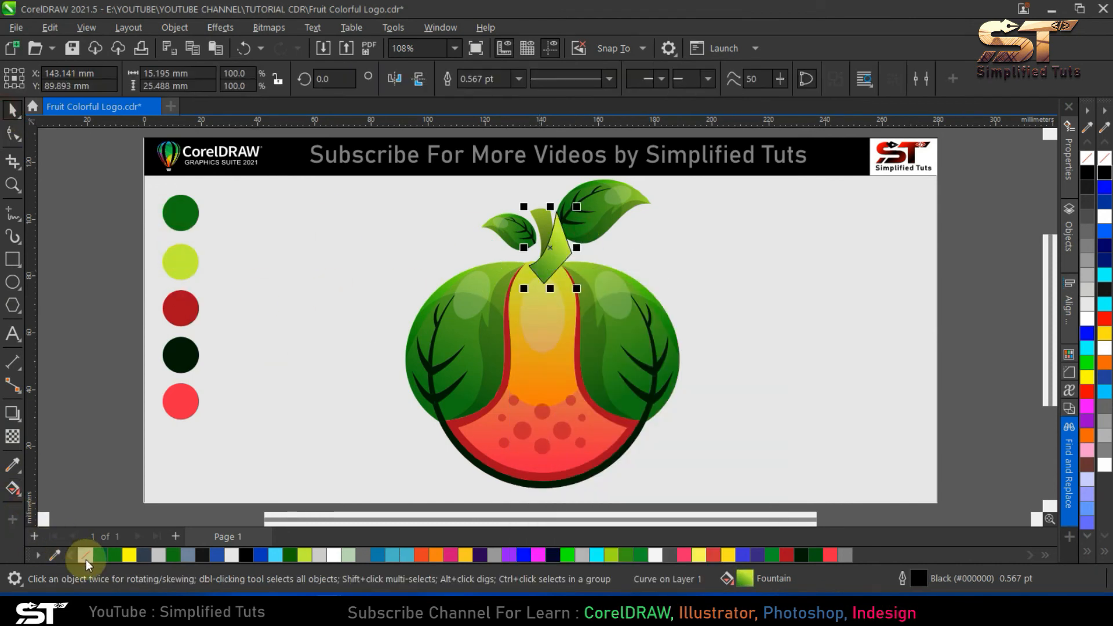
- PowerClip the lime-green gradient shape inside the stem
click(128, 27)
click(175, 27)
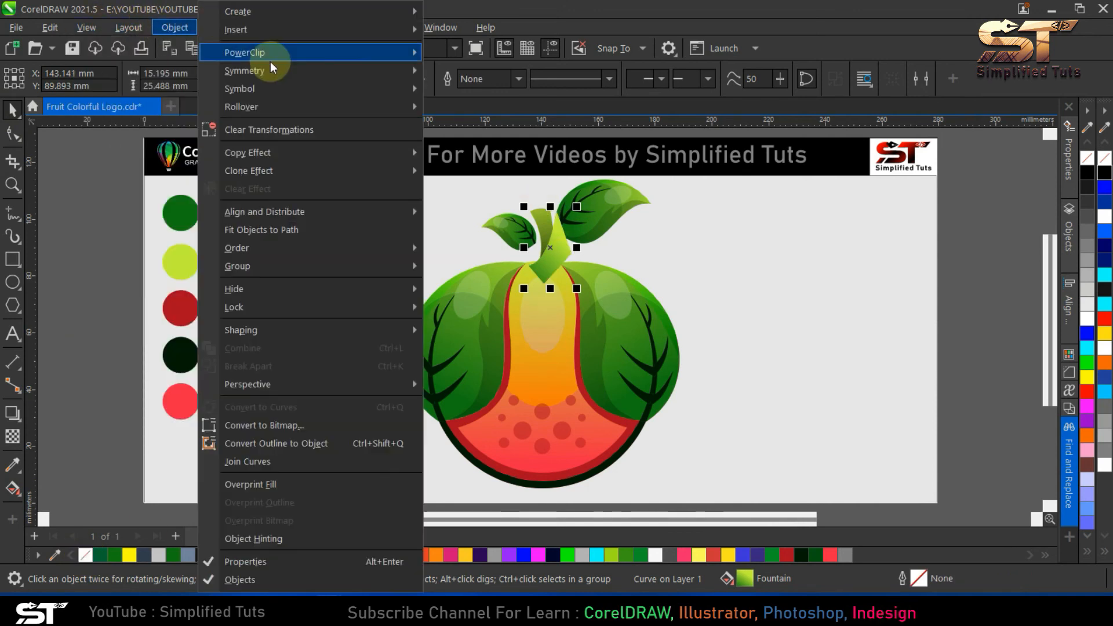
click(475, 53)
click(549, 256)
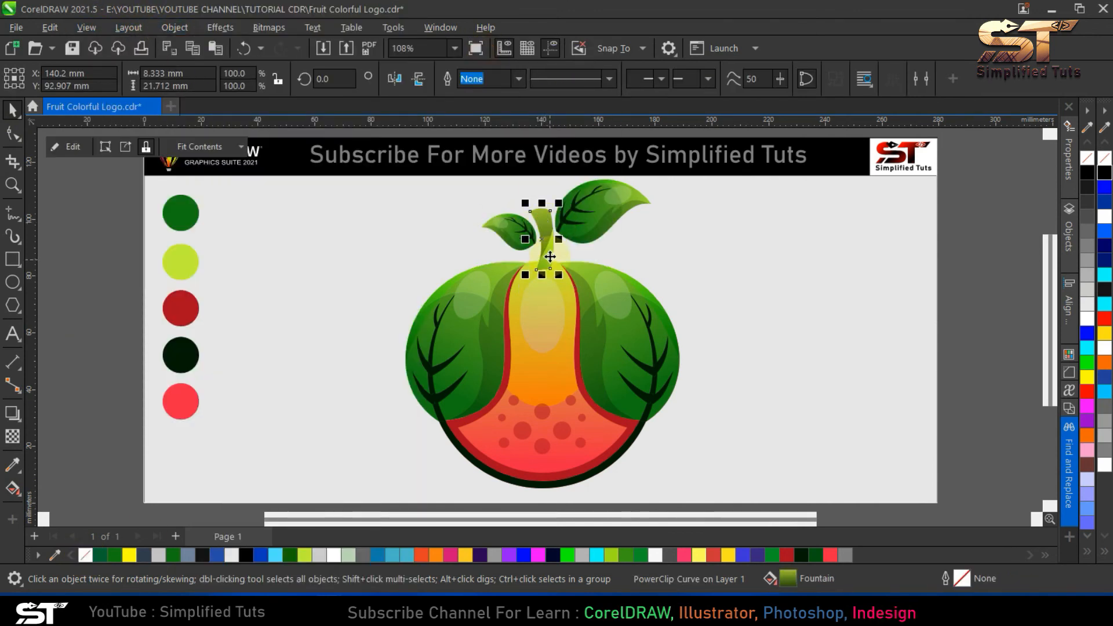
key(Escape)
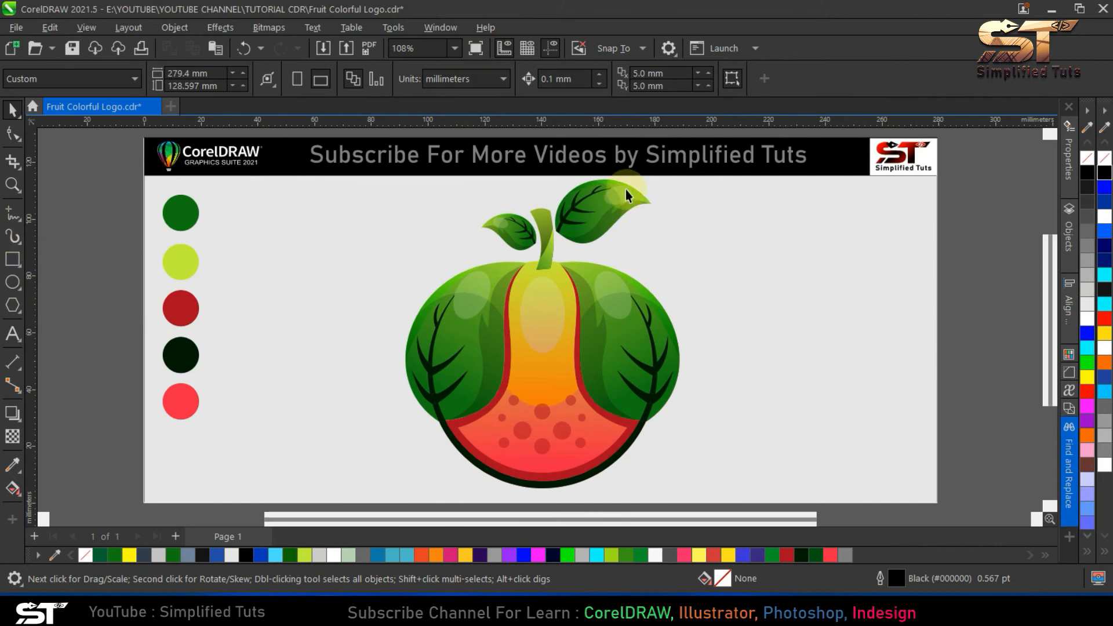
- Draw a closed three-sided outline over the upper left part of the stem, reaching past its top edge
scroll(547, 197, up, 4)
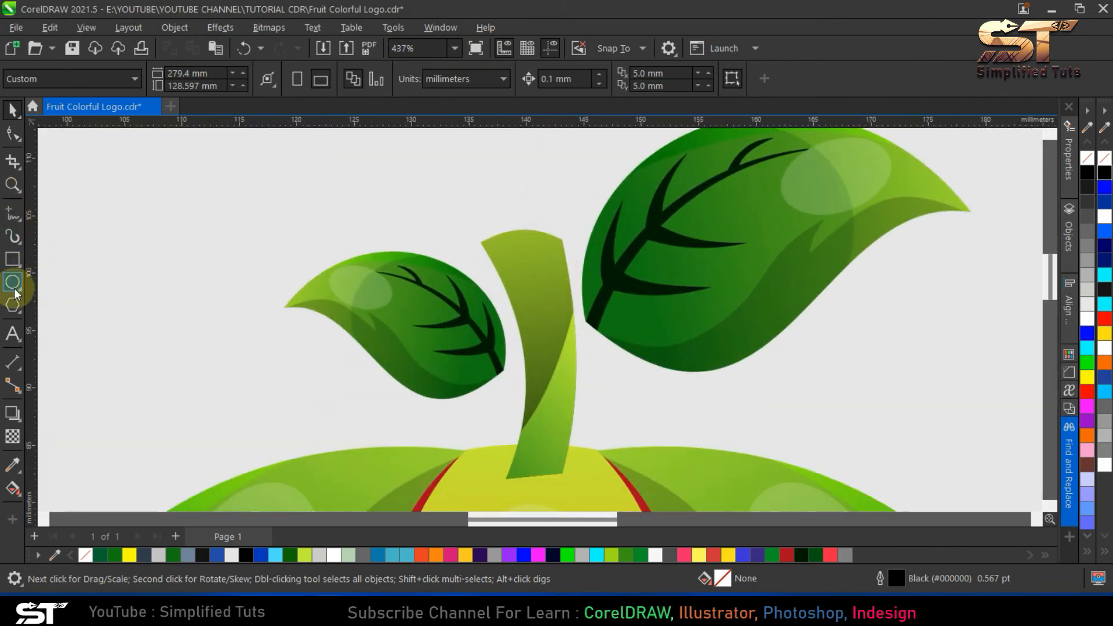
click(12, 213)
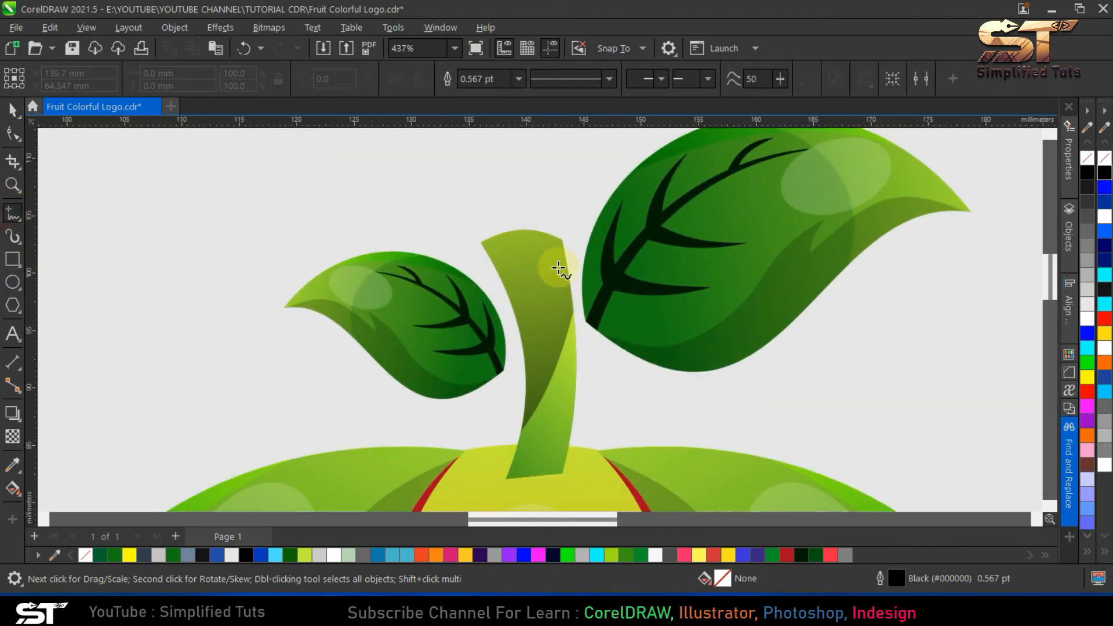
click(509, 324)
double_click(578, 228)
double_click(454, 181)
click(509, 323)
- Curve the outline's sides, bowing the lower-right side inward across the stem and the top side outward
key(F10)
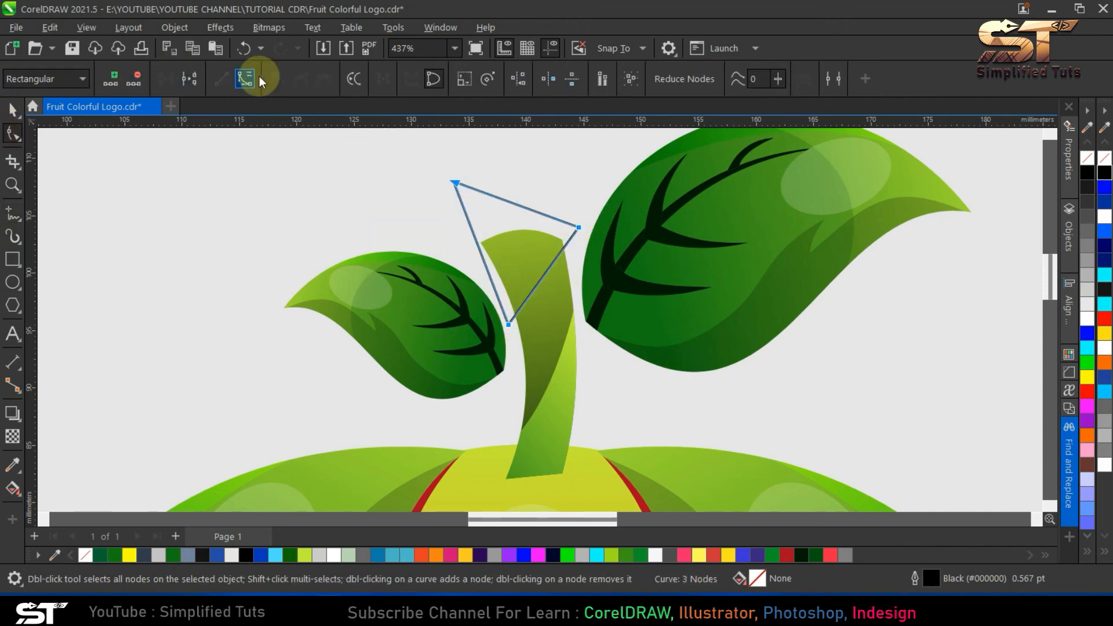
drag(545, 268, 473, 252)
drag(516, 204, 536, 217)
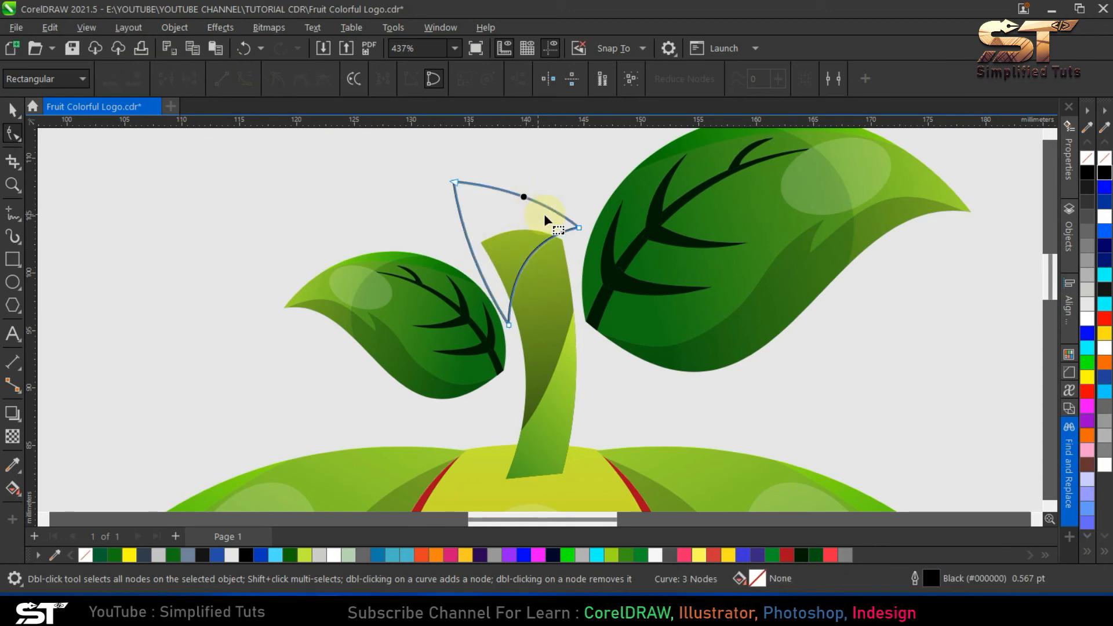
click(8, 111)
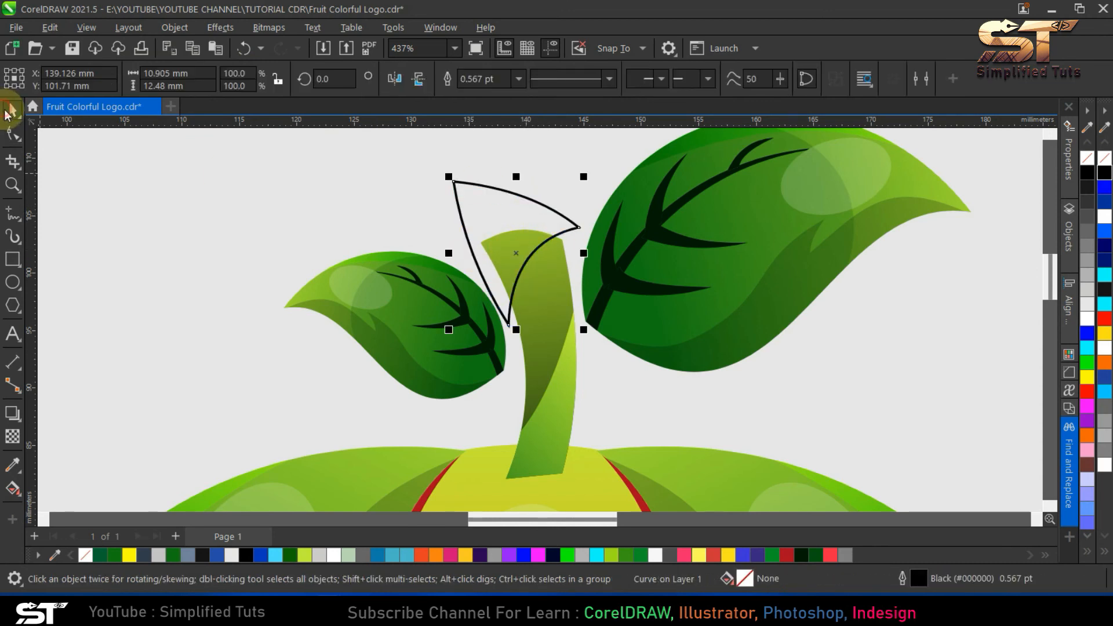
- Apply a linear fountain fill to the new shape, running diagonally from its upper-left corner to the lower right and starting in yellow
click(13, 489)
click(60, 78)
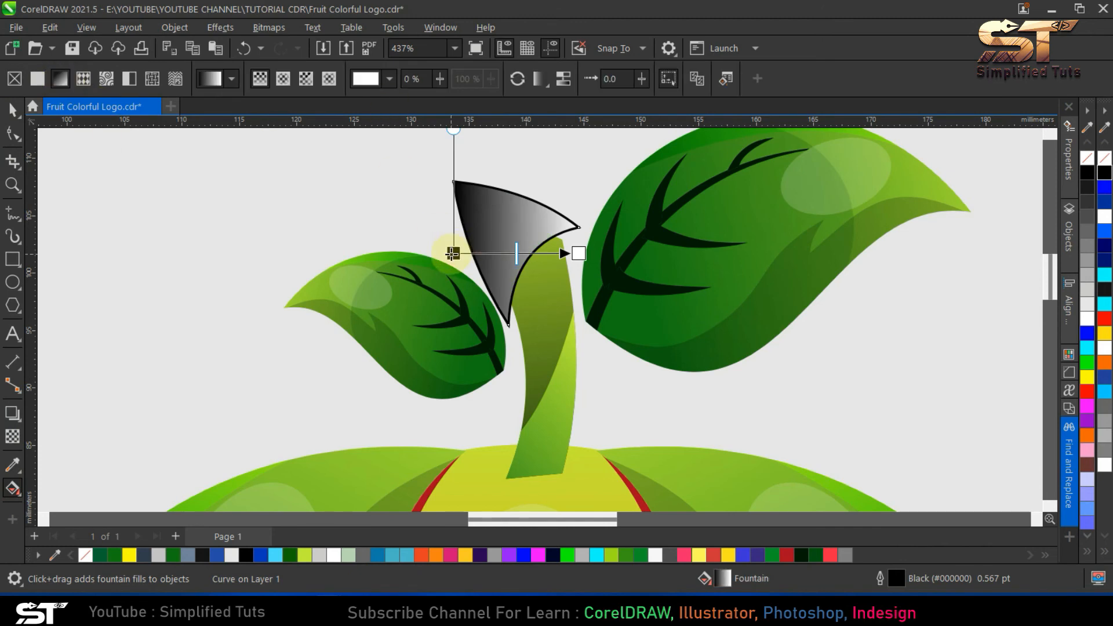
drag(452, 254, 451, 179)
click(399, 195)
click(543, 432)
click(129, 554)
click(582, 305)
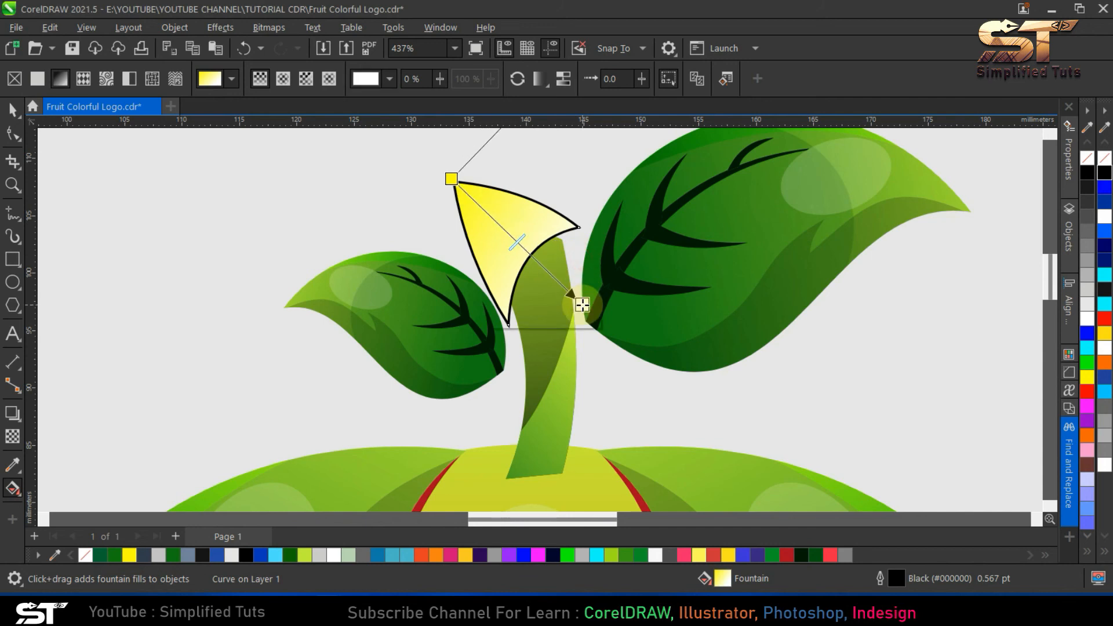
- Set the shape's gradient end colour to the green palette swatch and remove its outline
click(516, 321)
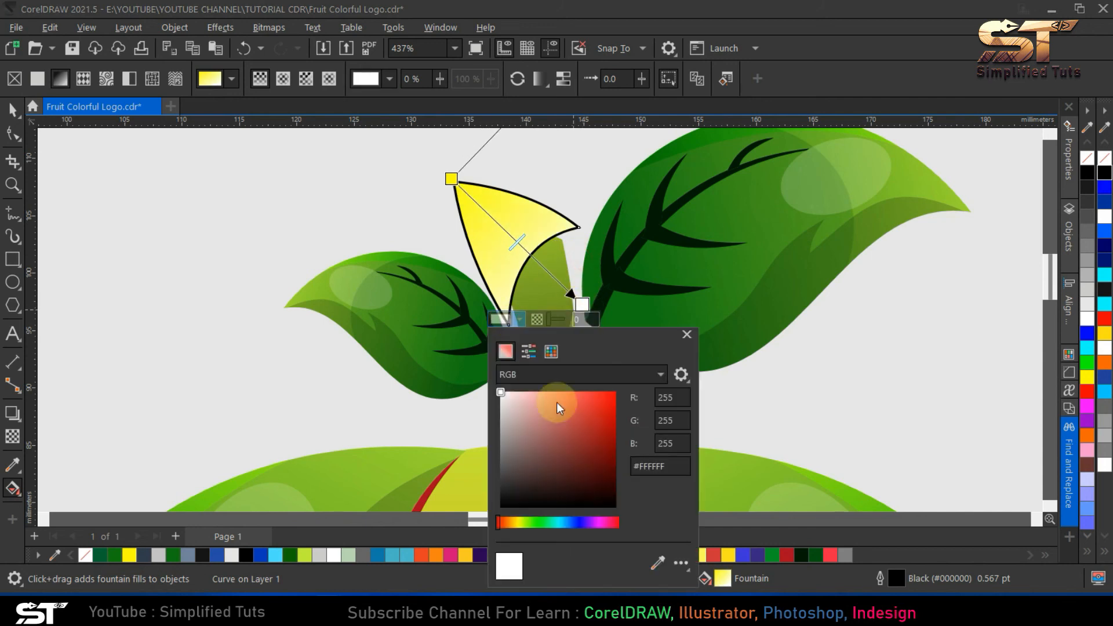
click(654, 559)
click(772, 555)
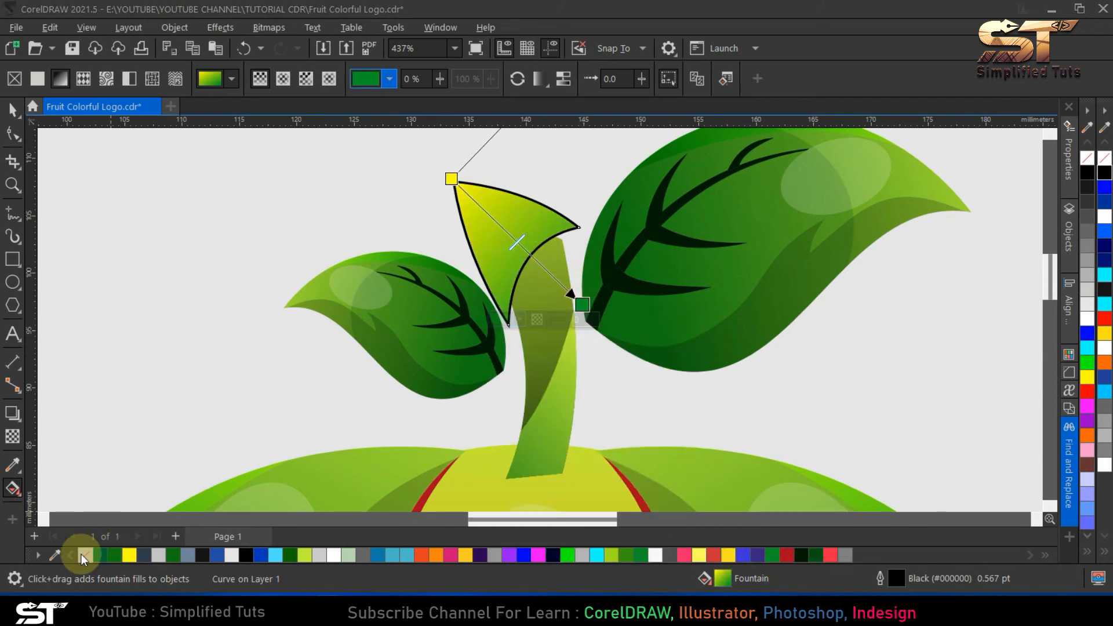
right_click(83, 555)
- PowerClip the yellow-green gradient shape inside the stem
click(12, 110)
click(129, 27)
mouse_move(158, 27)
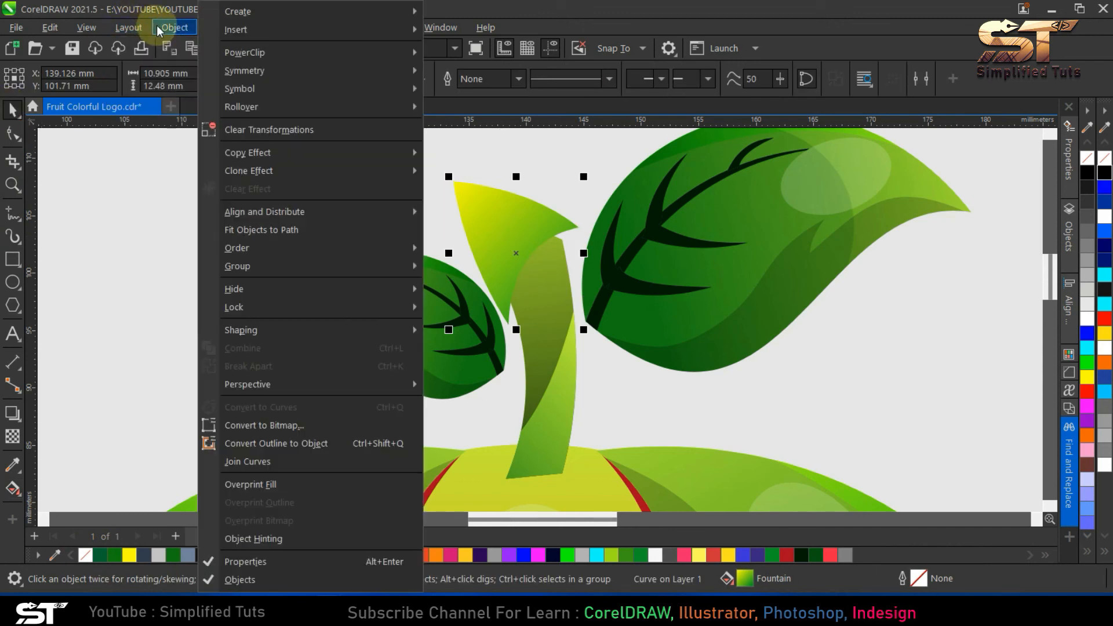
mouse_move(281, 55)
click(476, 53)
click(545, 360)
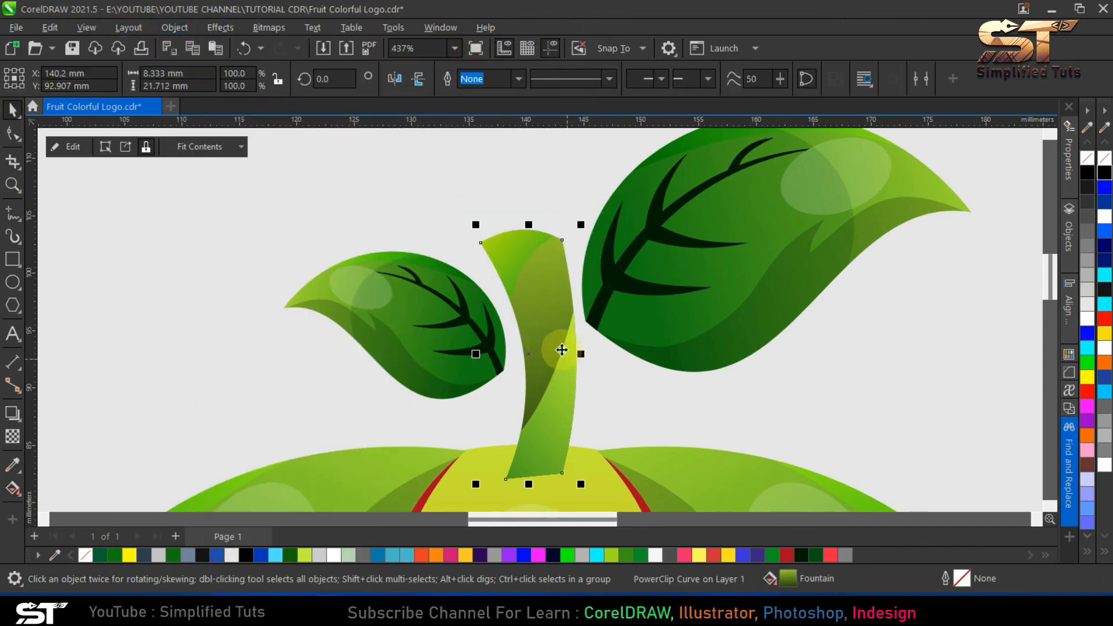
- Send the stem behind the fruit body
key(Escape)
click(549, 375)
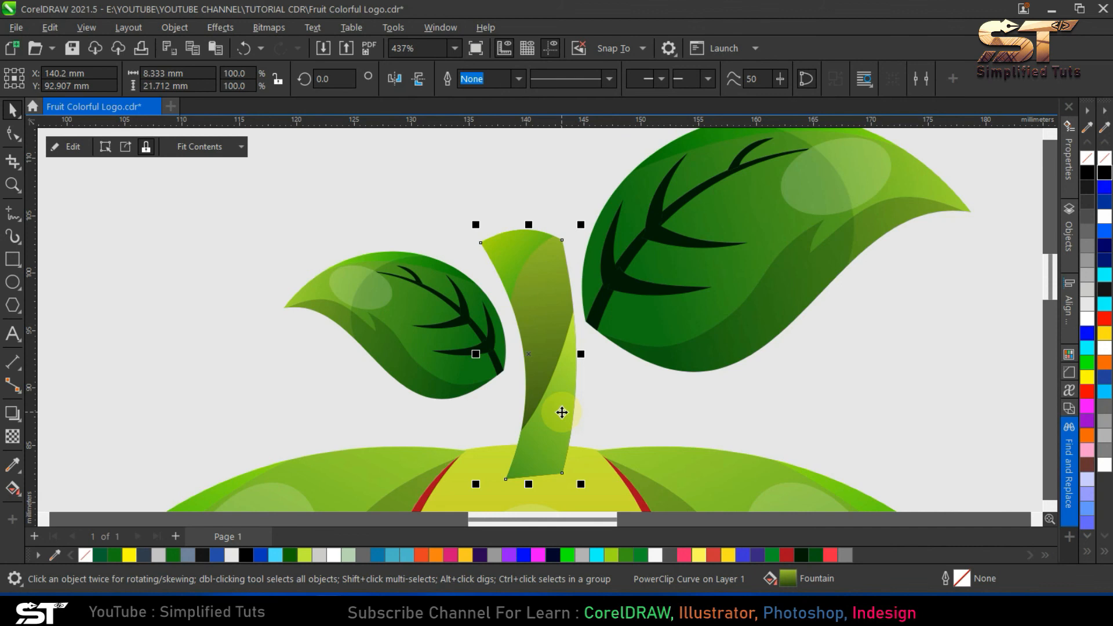
key(shift+Page_Down)
key(Escape)
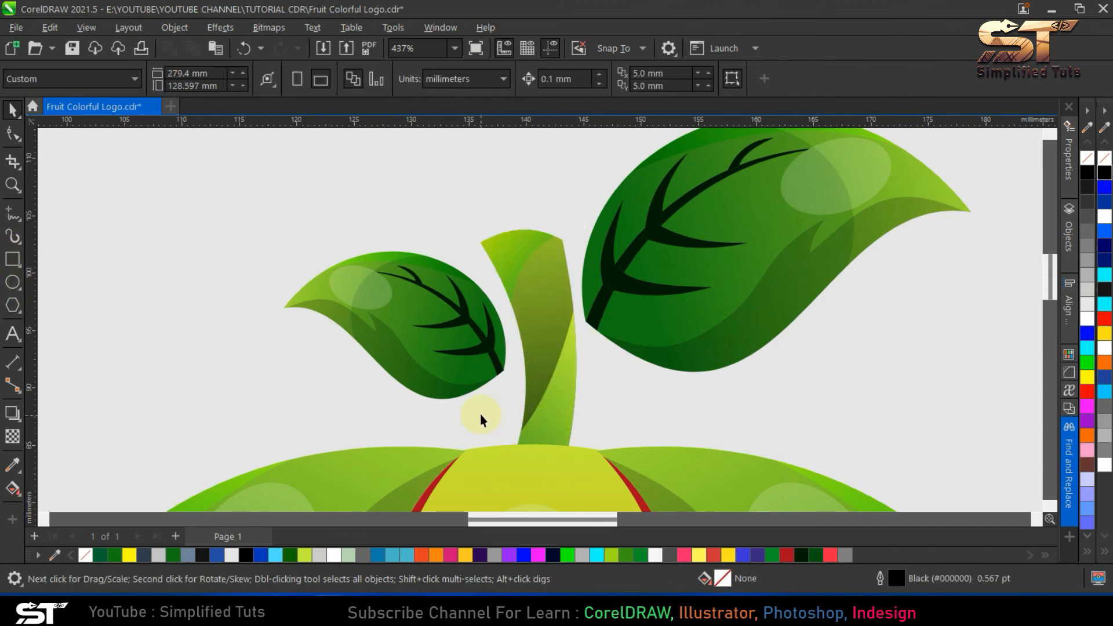
- Draw a rectangle about 8.5 × 3.3 mm across the stem's base, filled dark green #095411 without an outline
click(13, 283)
mouse_move(490, 424)
mouse_down()
mouse_move(603, 464)
mouse_move(592, 463)
mouse_up()
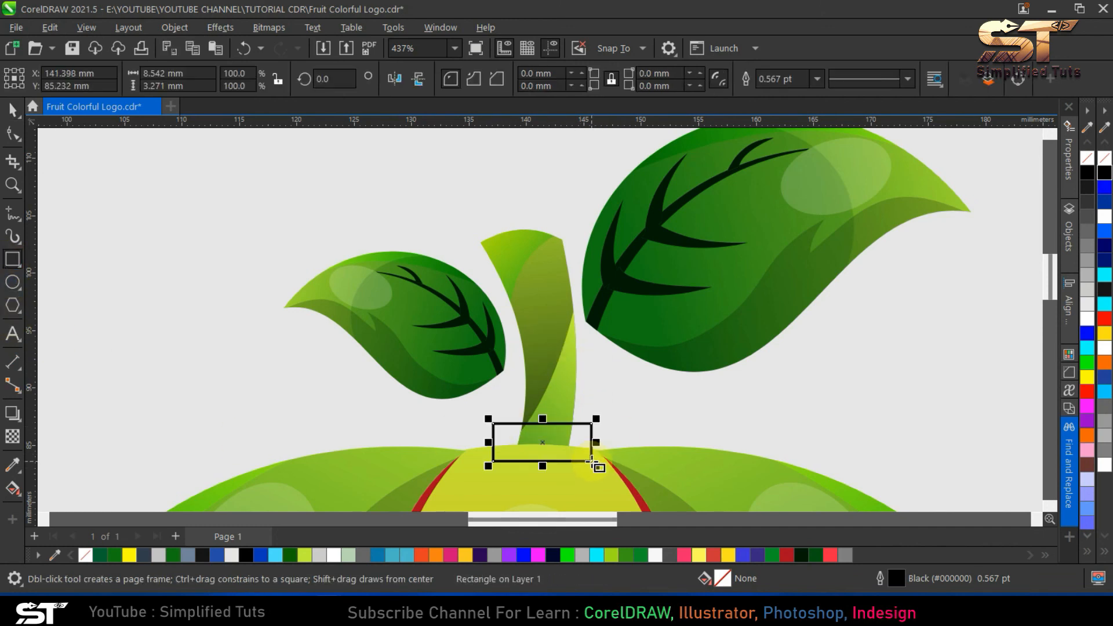
click(12, 110)
click(813, 555)
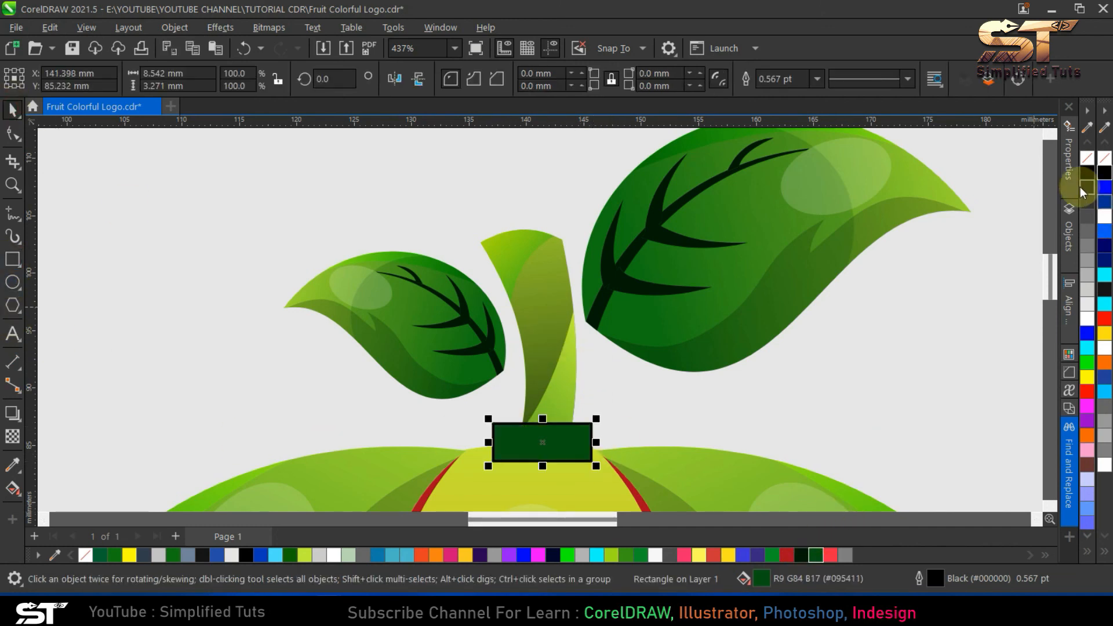
right_click(1087, 157)
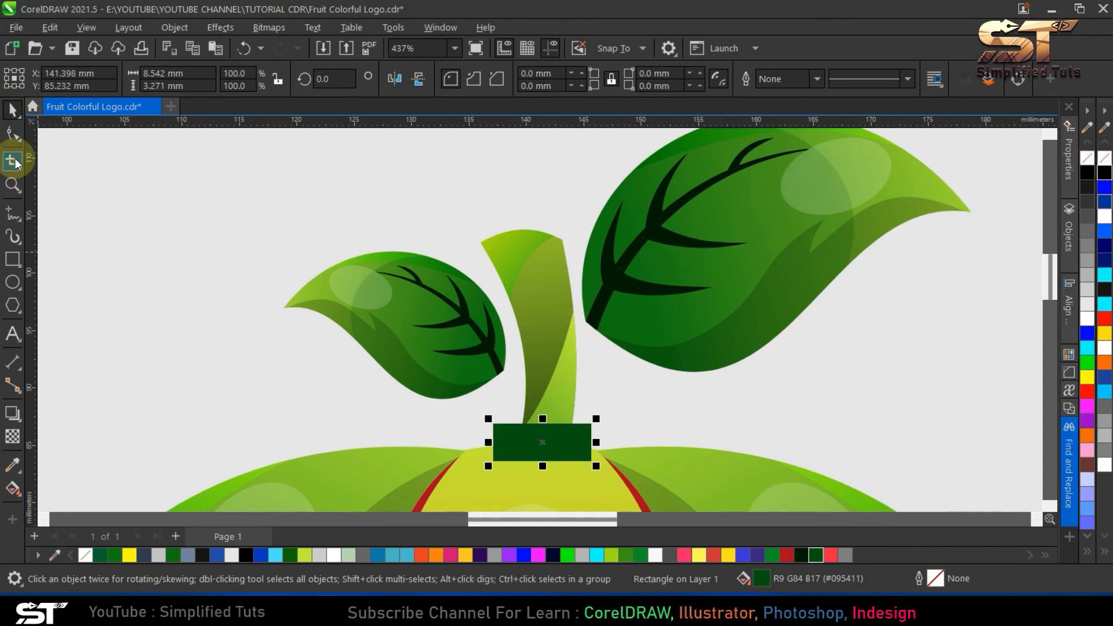
- Convert the dark green rectangle to curves and bow its top edge slightly upward
click(13, 134)
key(ctrl+q)
drag(554, 425, 551, 416)
key(ctrl+z)
drag(438, 392, 653, 516)
click(244, 79)
drag(543, 416, 545, 408)
drag(455, 390, 643, 481)
drag(545, 408, 544, 409)
key(space)
- Bring the stem to the front, above the dark green shape and the fruit body
click(174, 27)
click(518, 263)
click(527, 289)
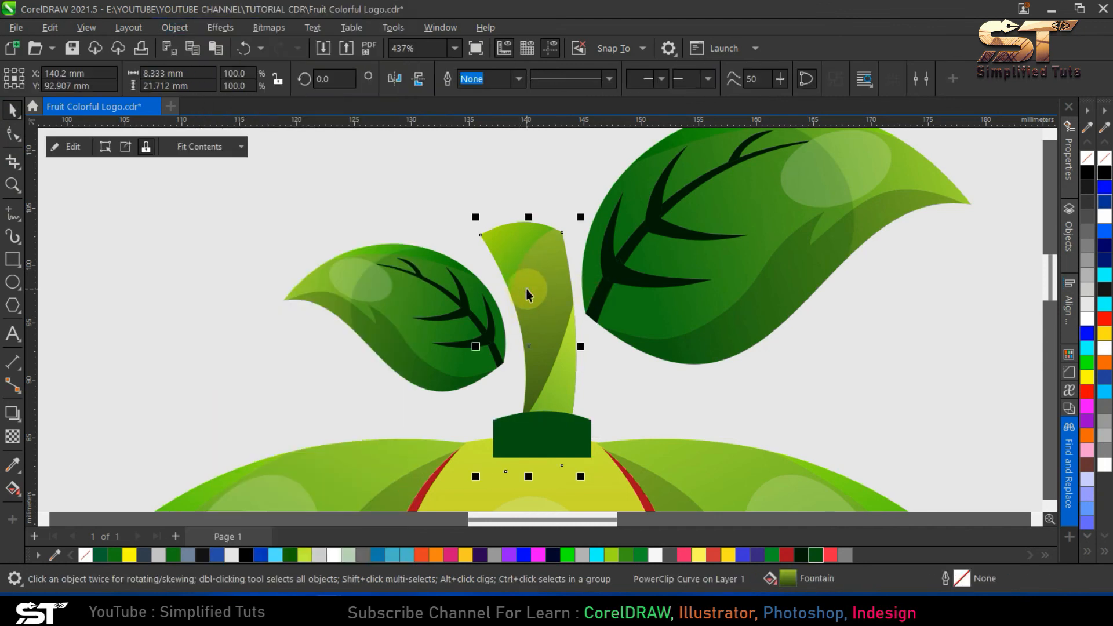
key(shift+Page_Up)
key(Escape)
- PowerClip the dark green shape inside the base of the stem
click(585, 440)
click(174, 27)
mouse_move(341, 34)
click(510, 50)
click(537, 374)
- Send the stem with its dark green base behind the fruit body again
key(Escape)
click(553, 425)
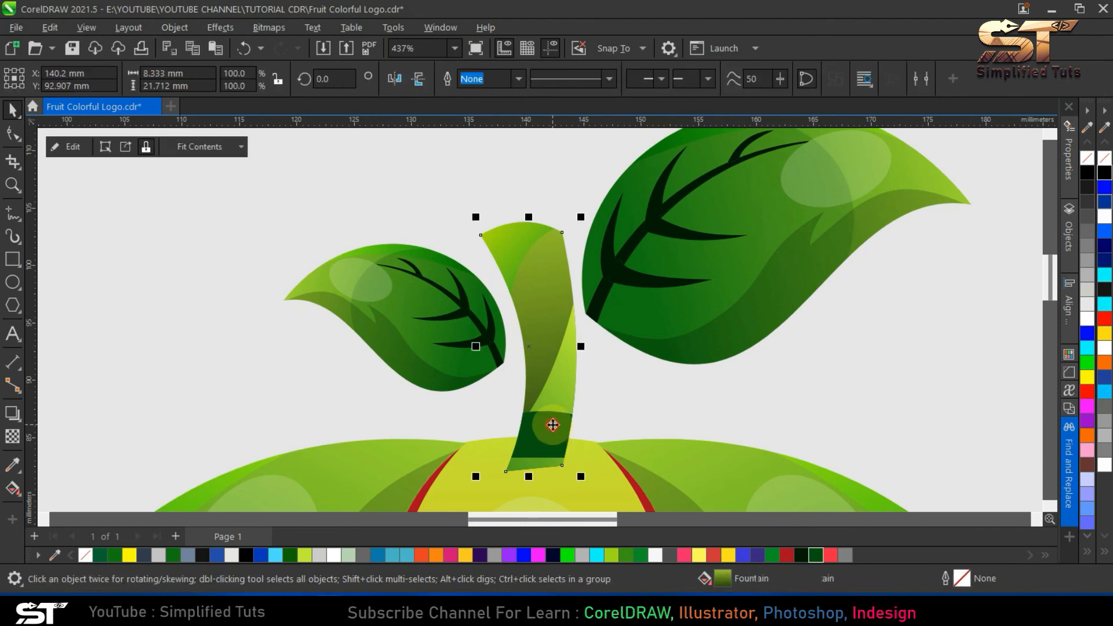
scroll(552, 425, down, 1)
key(Escape)
key(shift+F4)
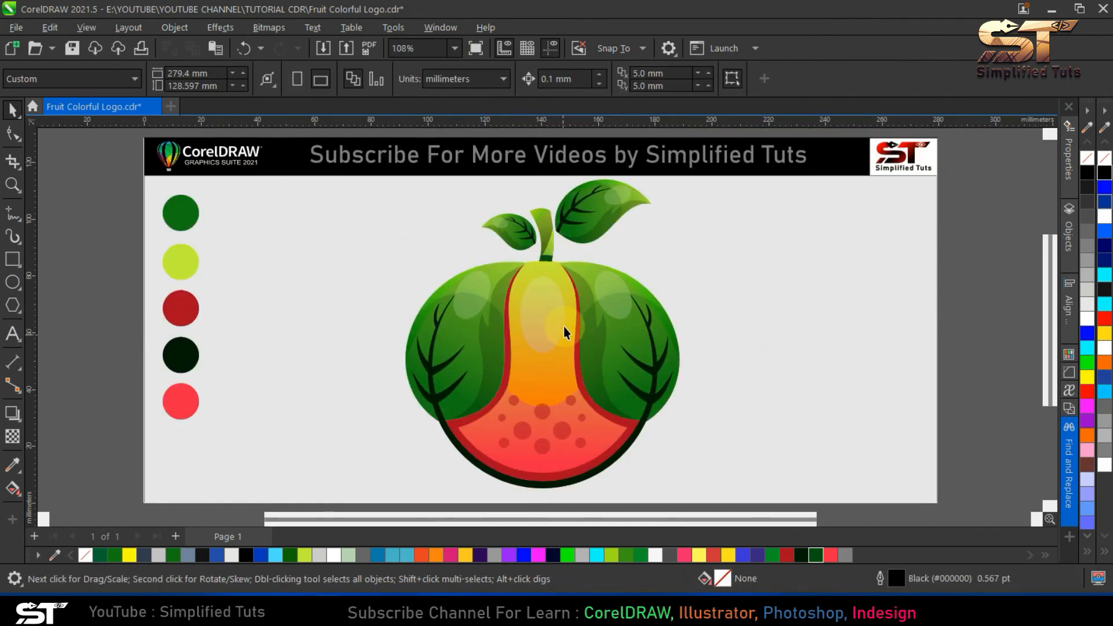
- Open the stem's PowerClip contents and apply a vertical linear transparency to the dark green shape, fading out toward its top edge
scroll(553, 269, up, 5)
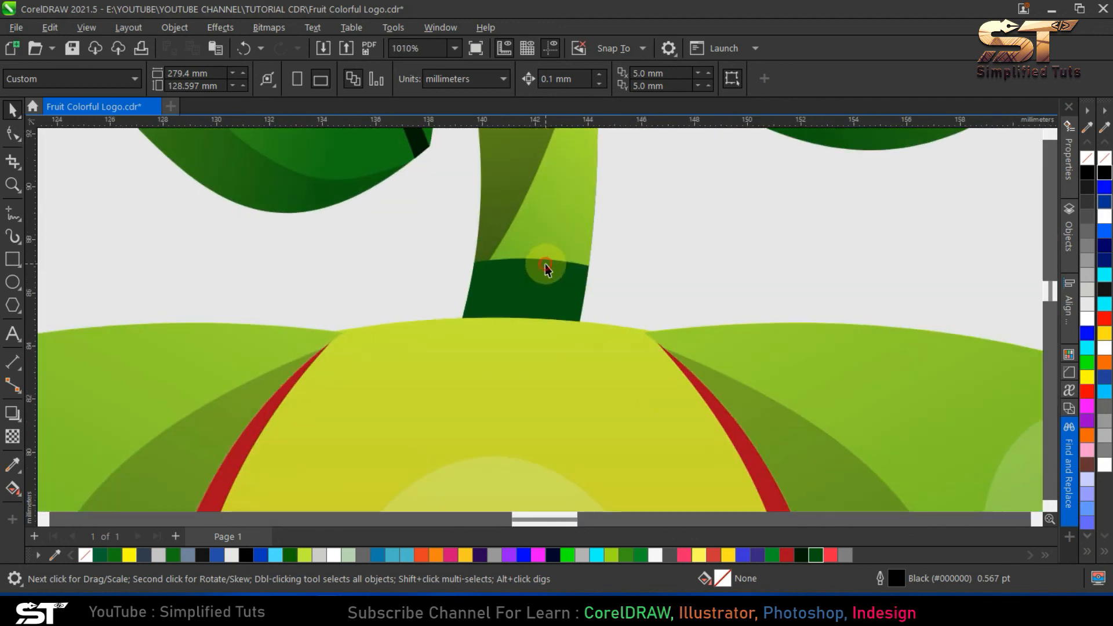
click(530, 231)
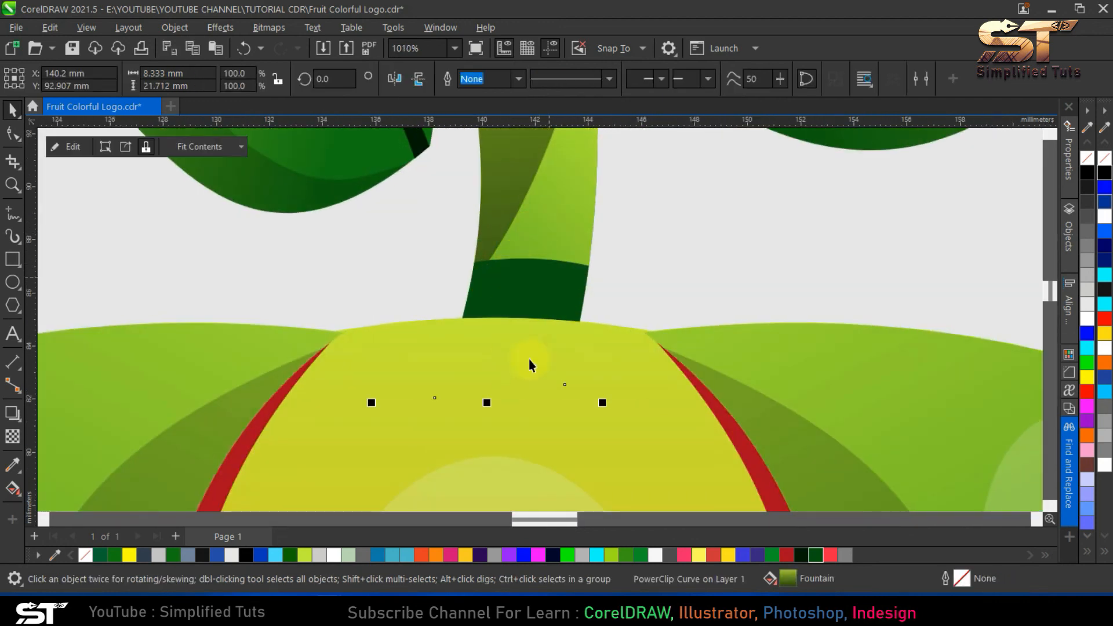
scroll(529, 359, down, 3)
key(Escape)
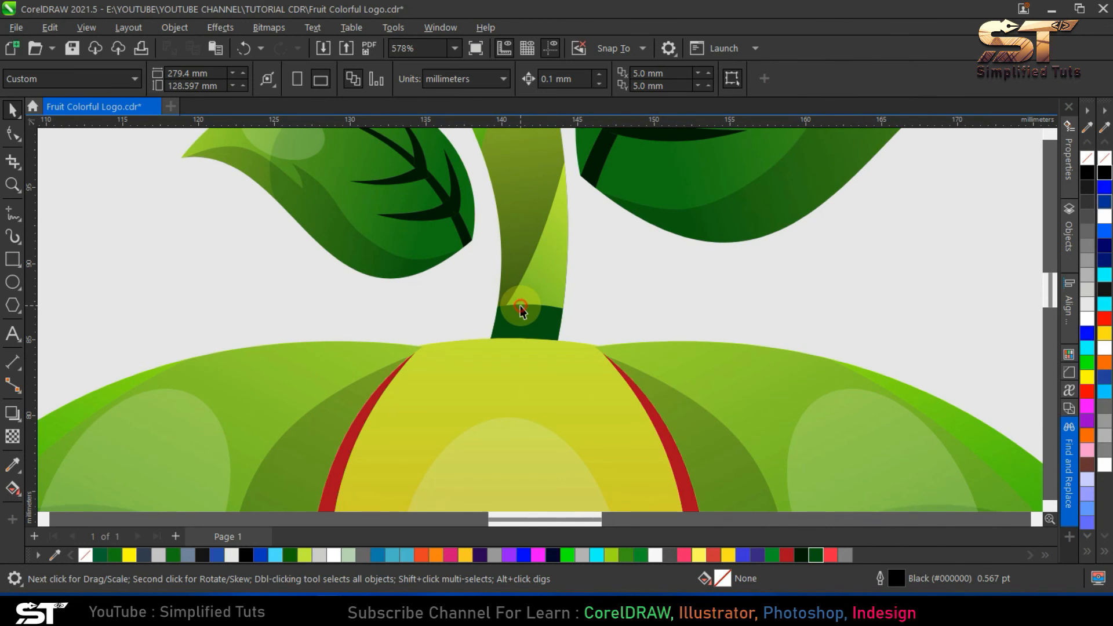
click(527, 277)
double_click(528, 277)
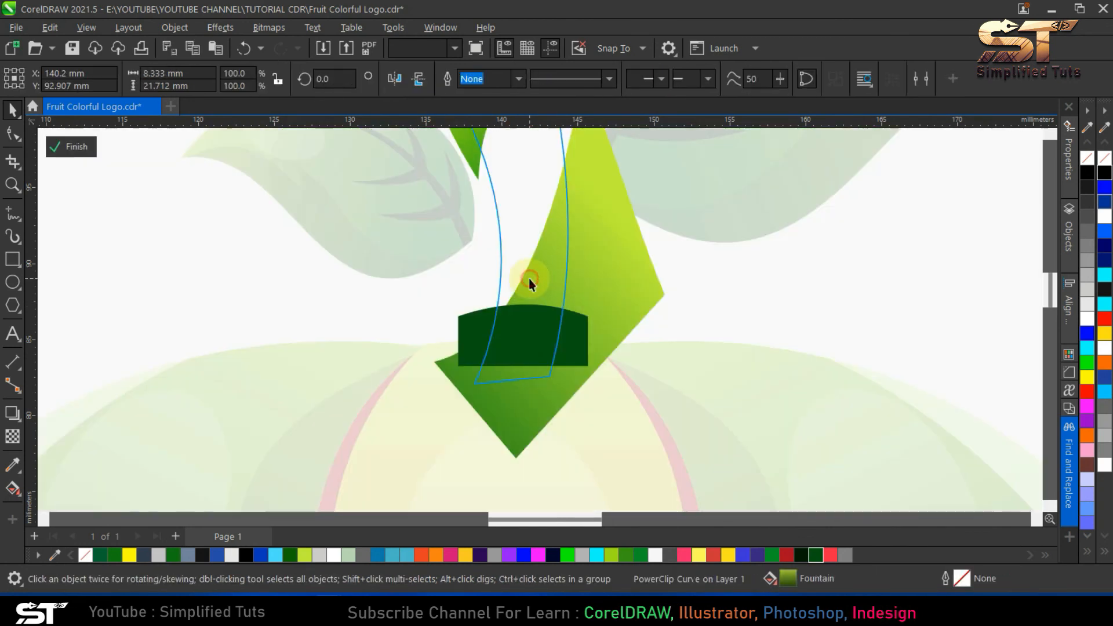
click(526, 337)
click(13, 436)
scroll(521, 325, up, 8)
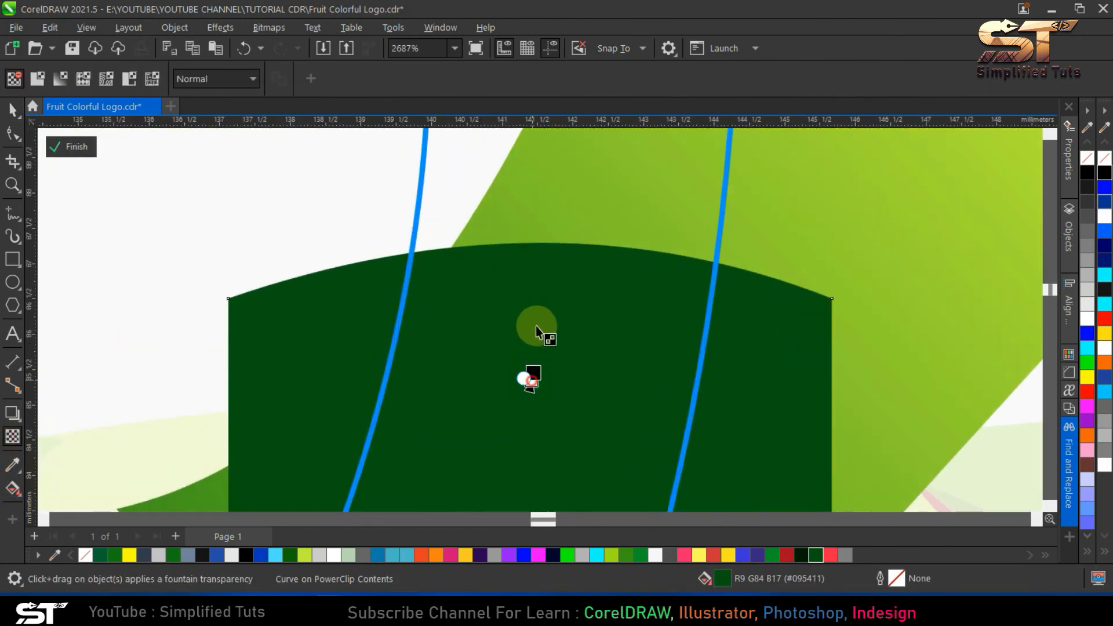
drag(532, 381, 532, 253)
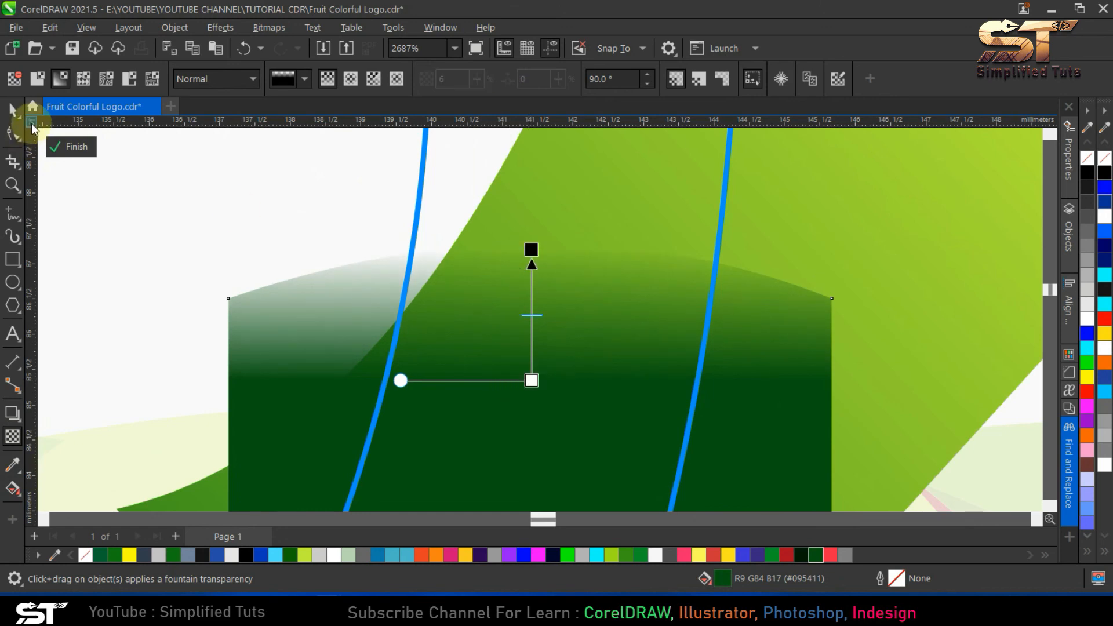
- Finish editing the stem's PowerClip contents and place the stem behind the fruit body
click(13, 110)
ctrl+click(315, 183)
scroll(480, 372, down, 3)
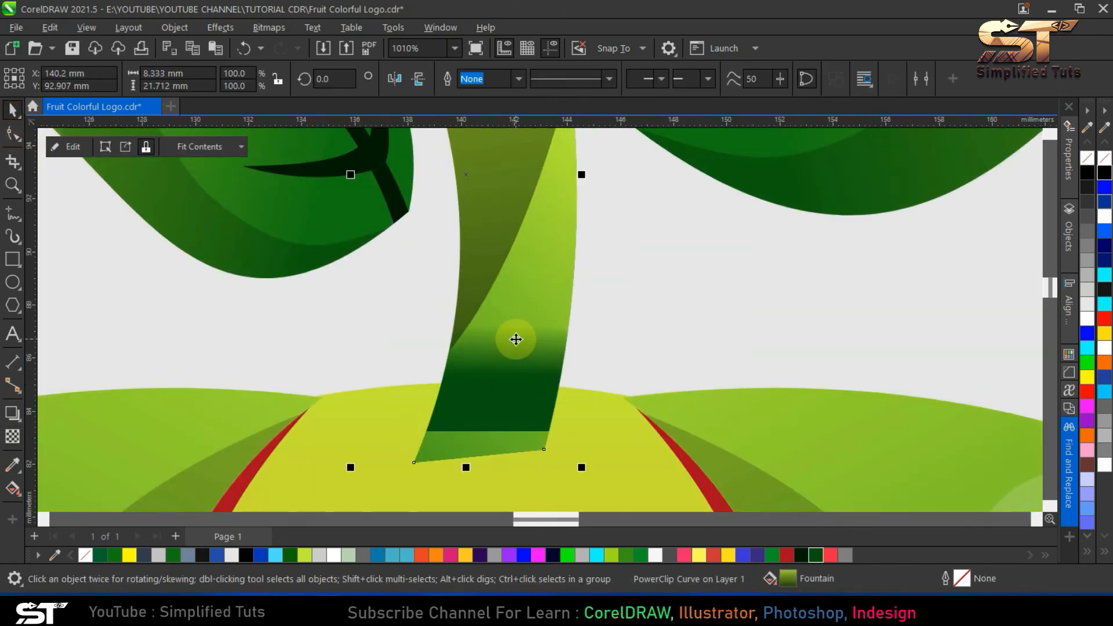
key(shift+Page_Down)
key(Escape)
key(shift+F4)
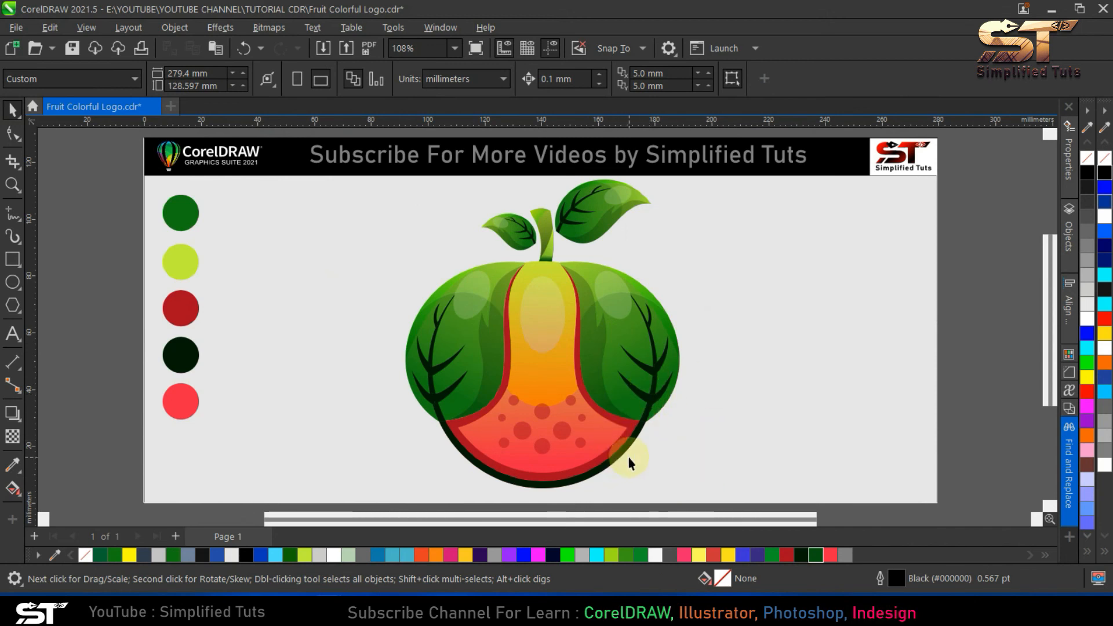
- Place a mirrored copy of the large upper leaf at the lower left of the fruit
click(627, 226)
drag(627, 227, 418, 429)
click(416, 431)
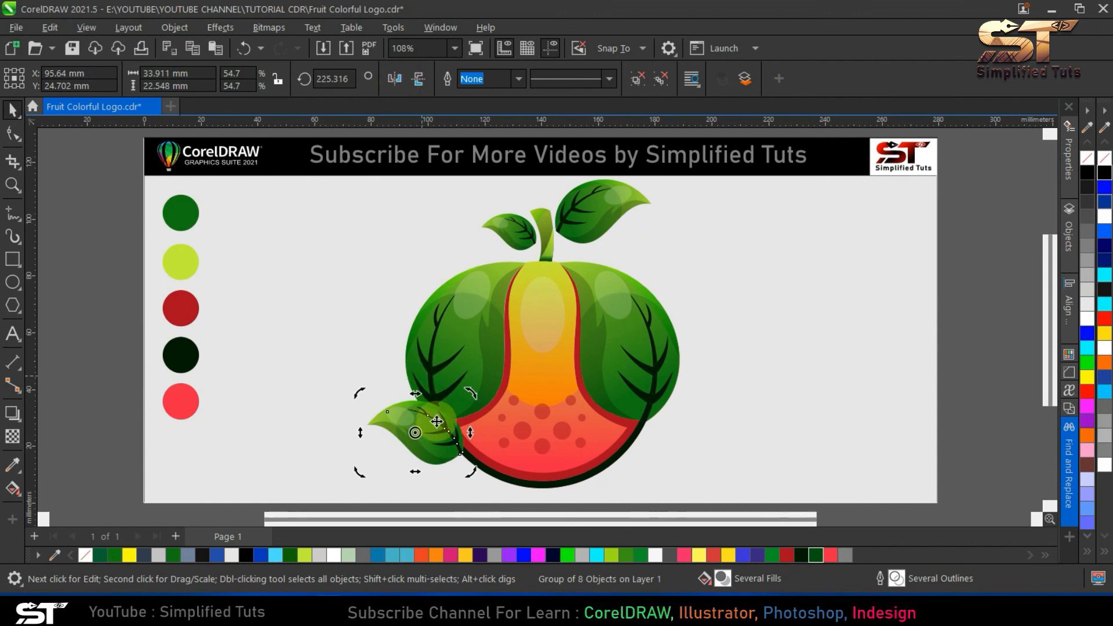
- Rotate the copied leaf to about 275.4°, scale it down to about 20.4 × 17.3 mm and position it beside the fruit's lower-left edge
click(430, 413)
click(442, 431)
drag(470, 393, 409, 444)
drag(353, 505, 377, 486)
click(417, 435)
drag(444, 413, 454, 418)
scroll(449, 446, up, 8)
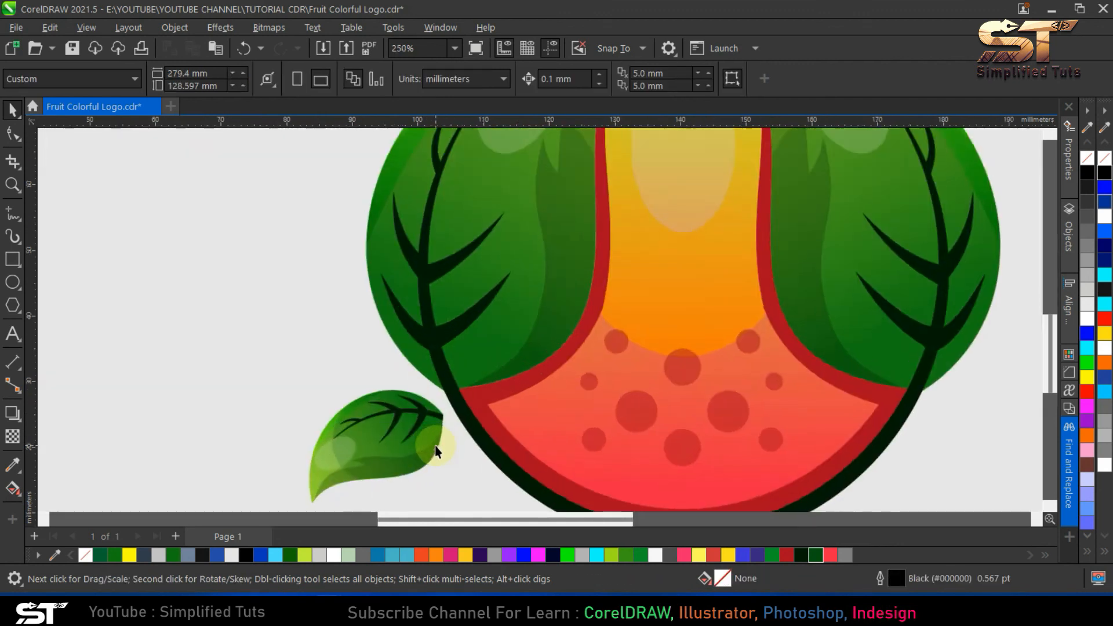
- Extend the base of the lower leaf's midrib by moving its end nodes onto the dark curve around the fruit's bottom
click(458, 399)
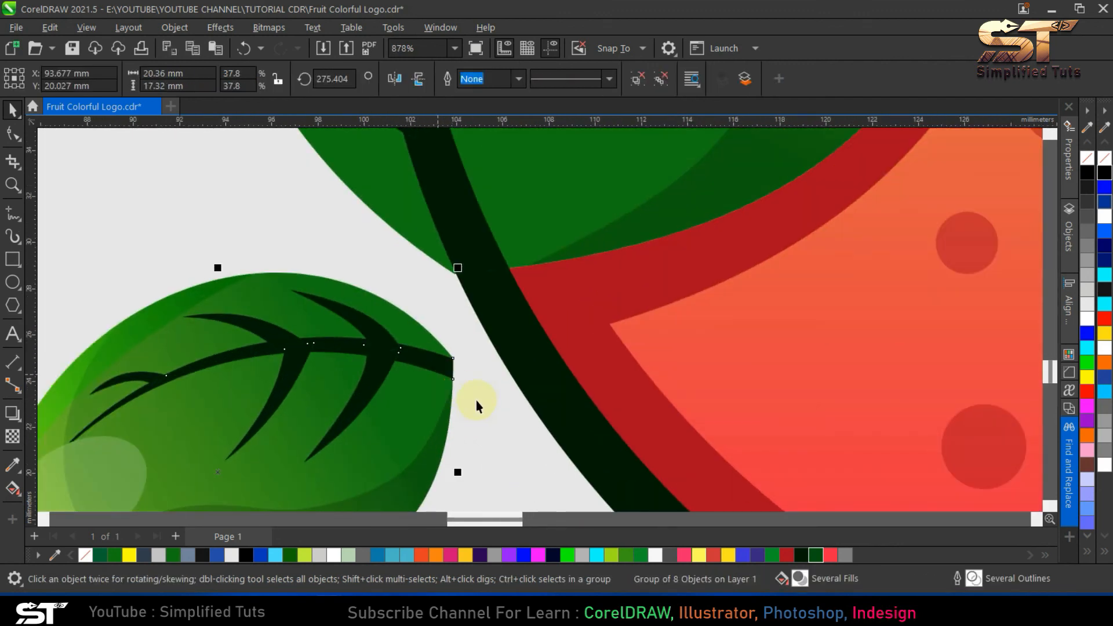
key(Escape)
click(430, 368)
click(13, 134)
click(13, 111)
click(423, 360)
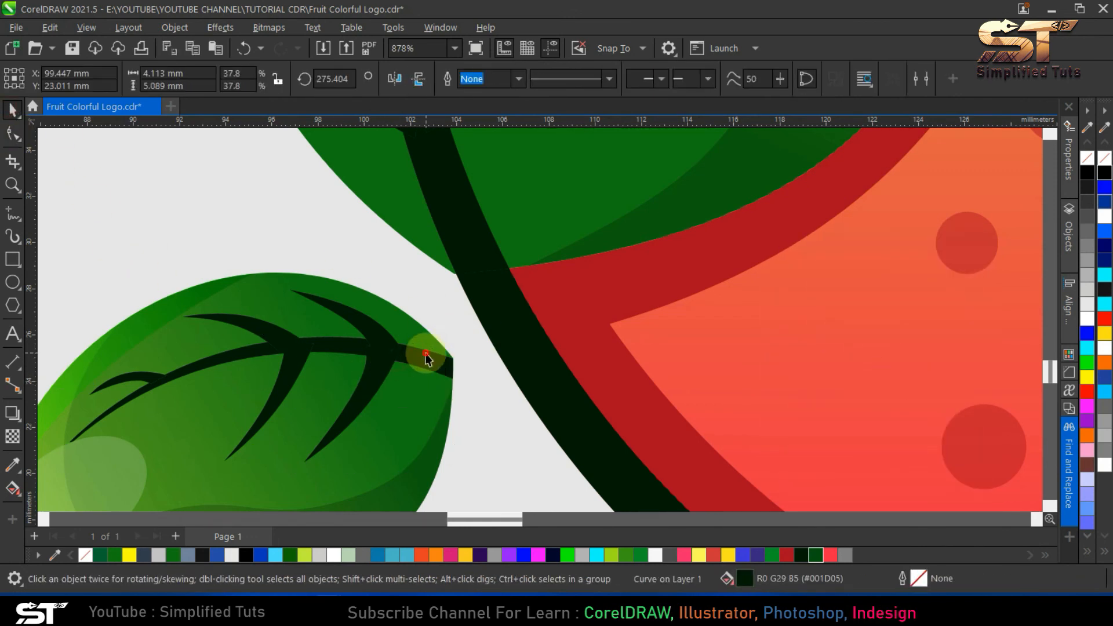
ctrl+click(433, 362)
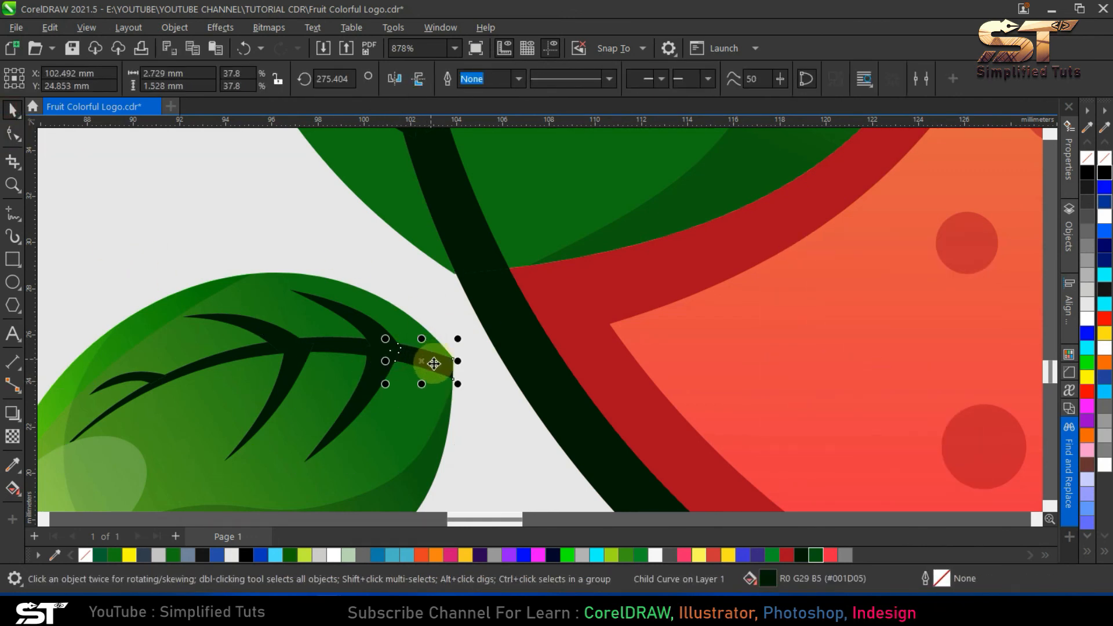
click(13, 134)
drag(458, 360, 533, 398)
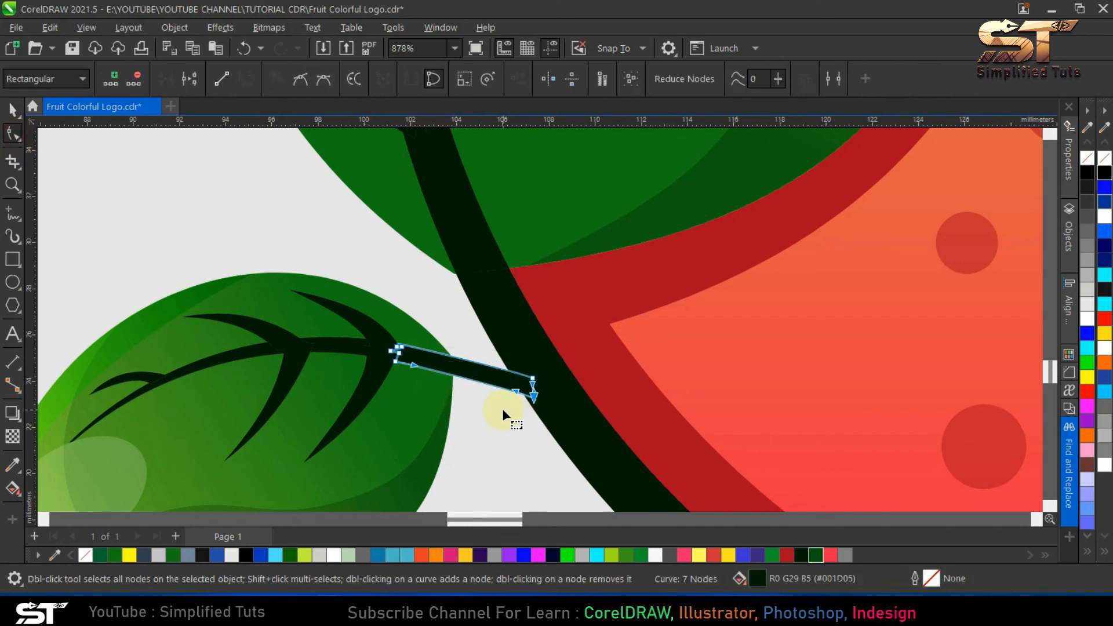
click(7, 111)
scroll(472, 371, down, 5)
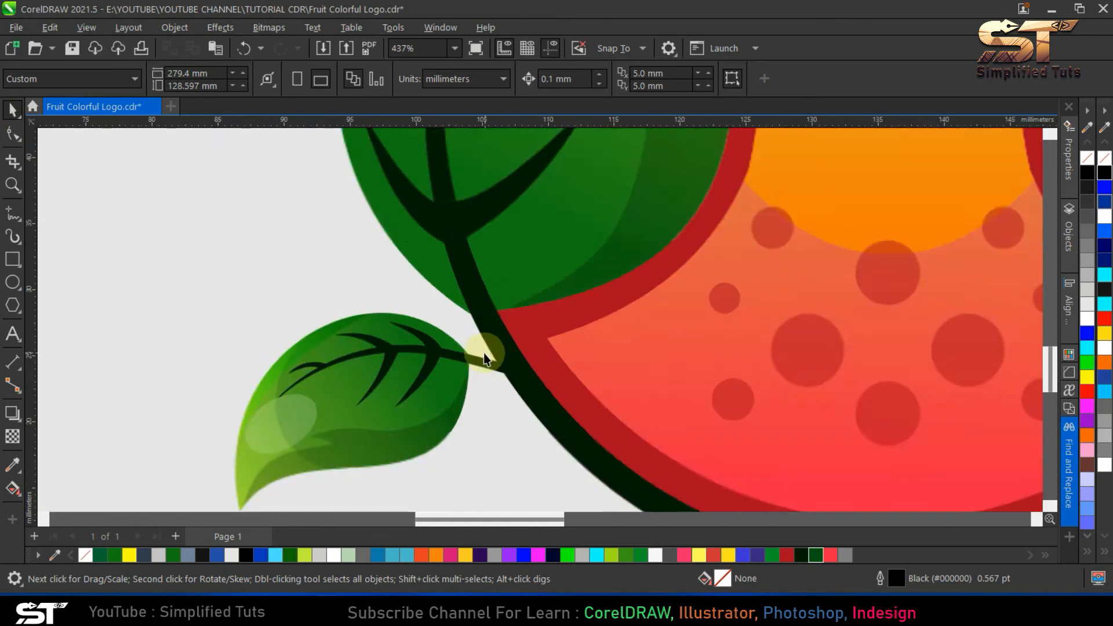
scroll(500, 395, down, 2)
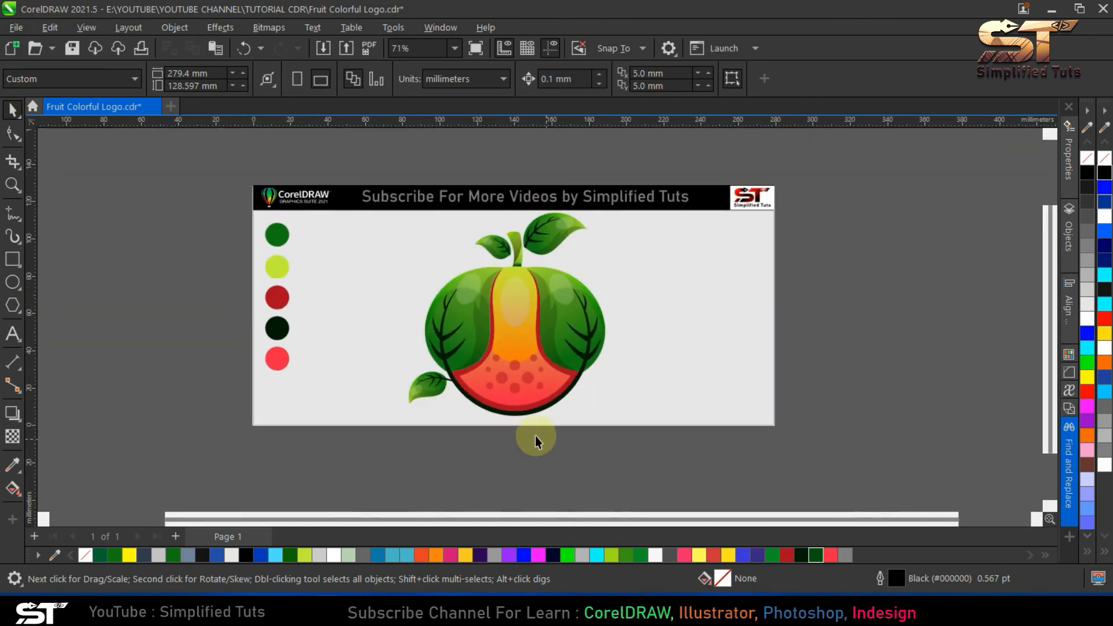
- Select all parts of the fruit logo as one group of 29 objects and duplicate it in place
key(ctrl+a)
key(shift+F2)
key(Escape)
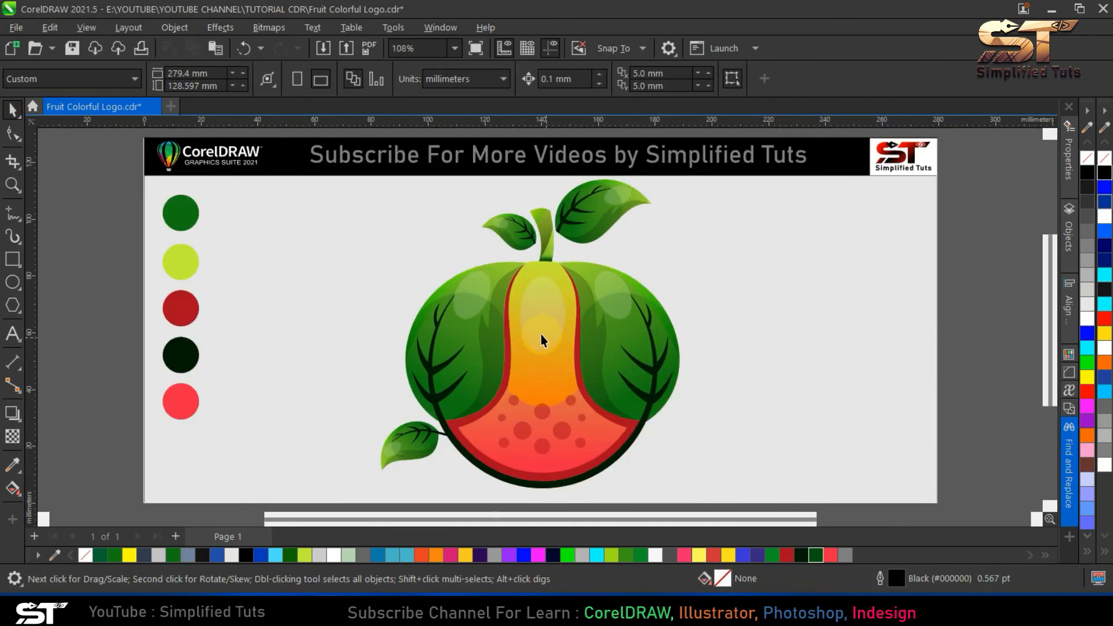
scroll(540, 335, down, 1)
drag(766, 506, 342, 191)
key(Escape)
click(527, 372)
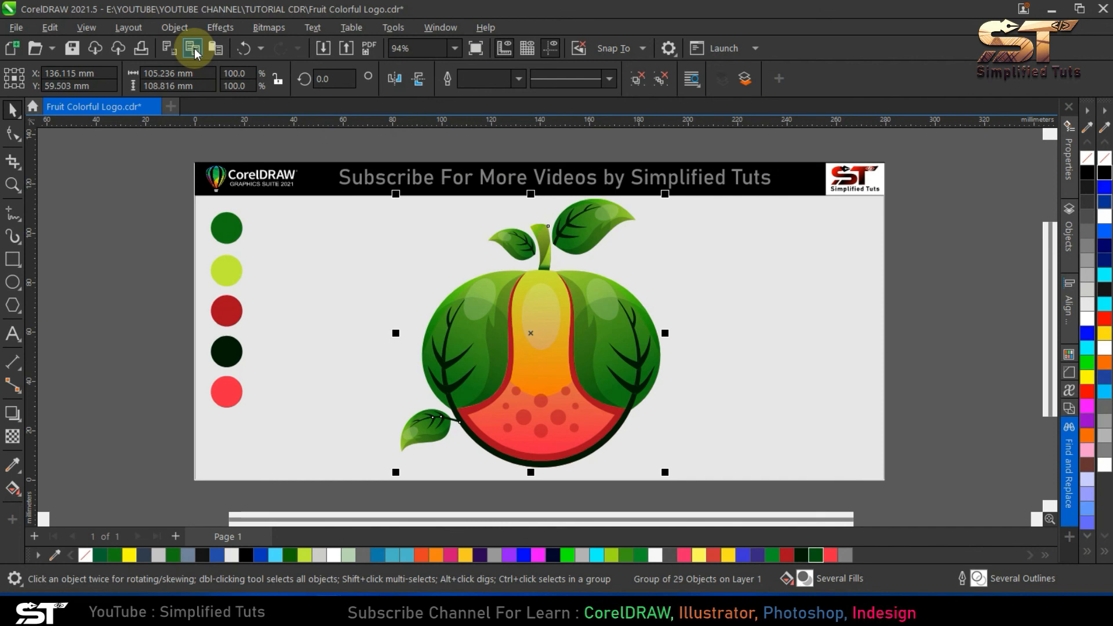
- Convert the duplicated fruit group to a 300 dpi RGB bitmap
click(268, 27)
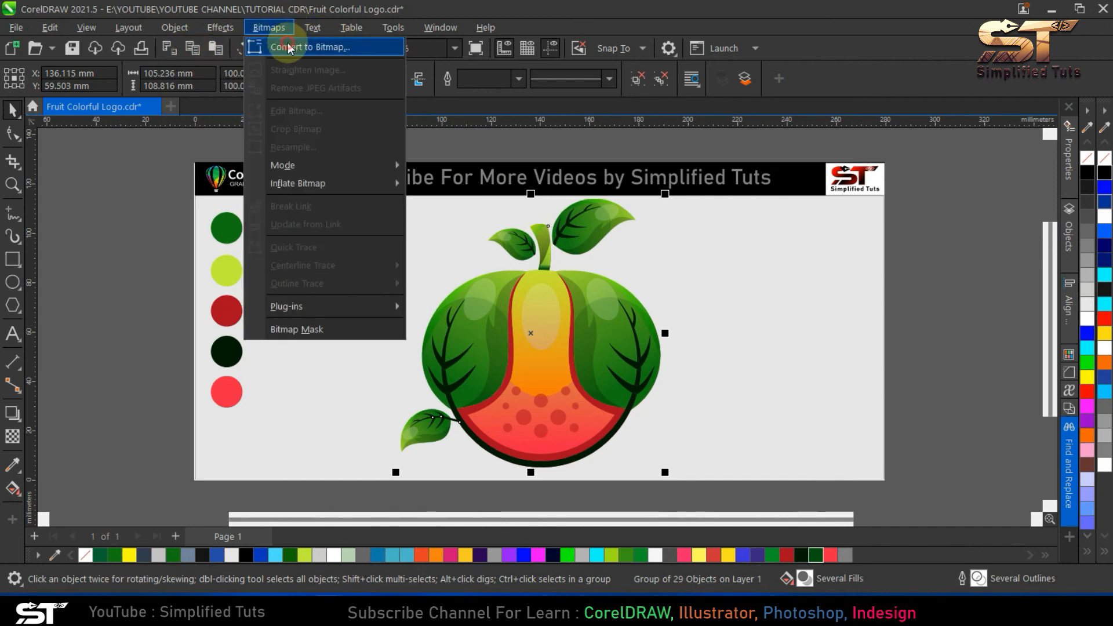
click(288, 48)
click(571, 388)
- Give the fruit bitmap a uniform transparency of 40 with the Overlay merge mode
click(13, 435)
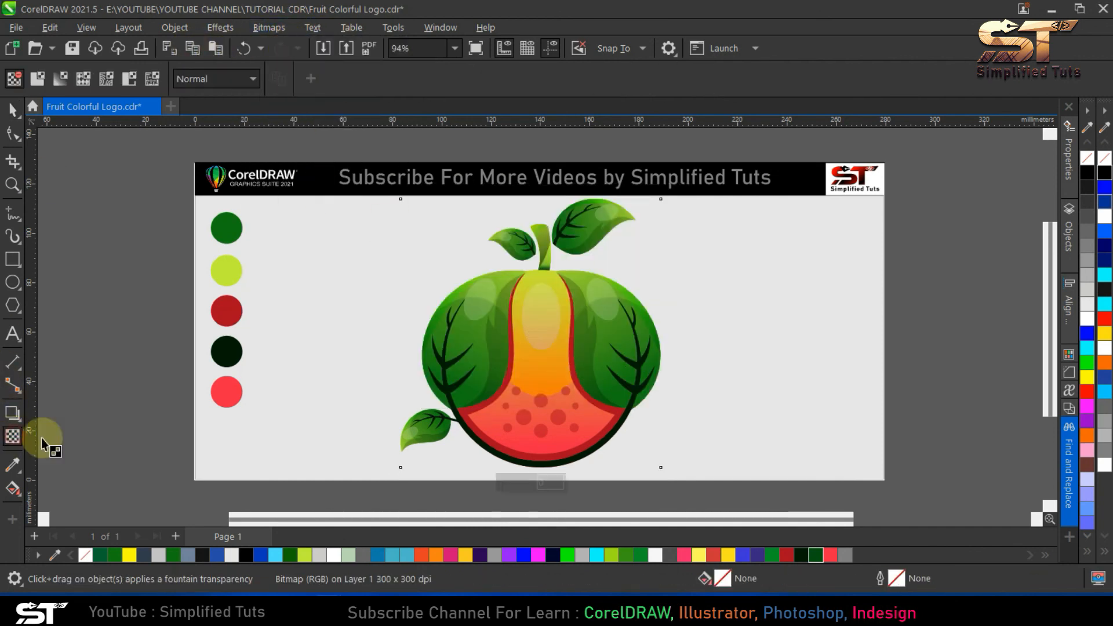
click(37, 78)
click(216, 79)
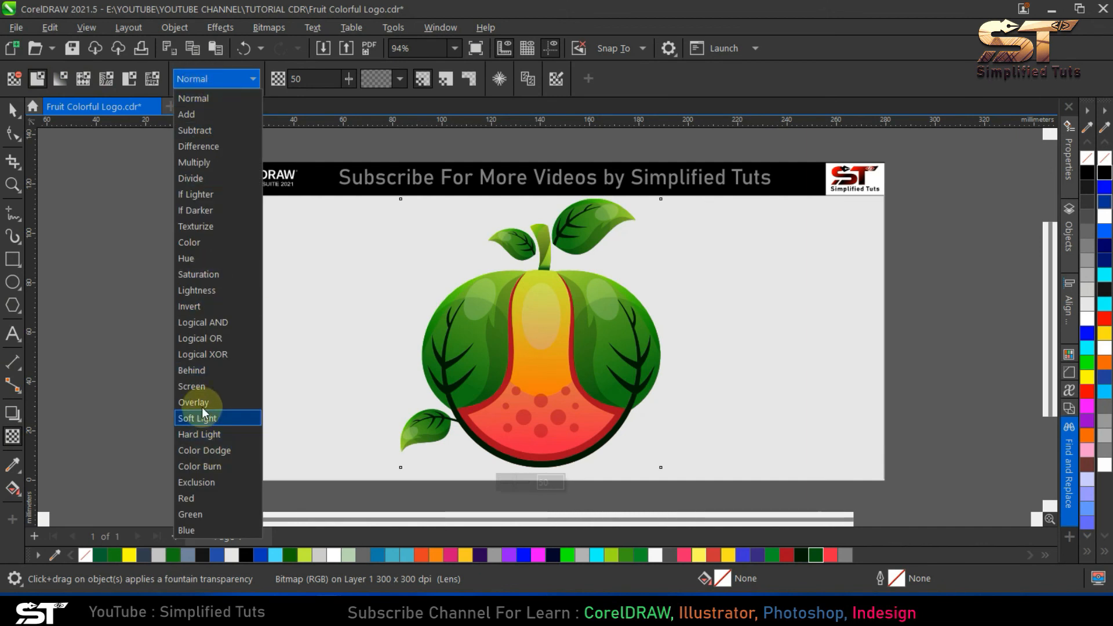
click(200, 387)
click(202, 80)
click(197, 406)
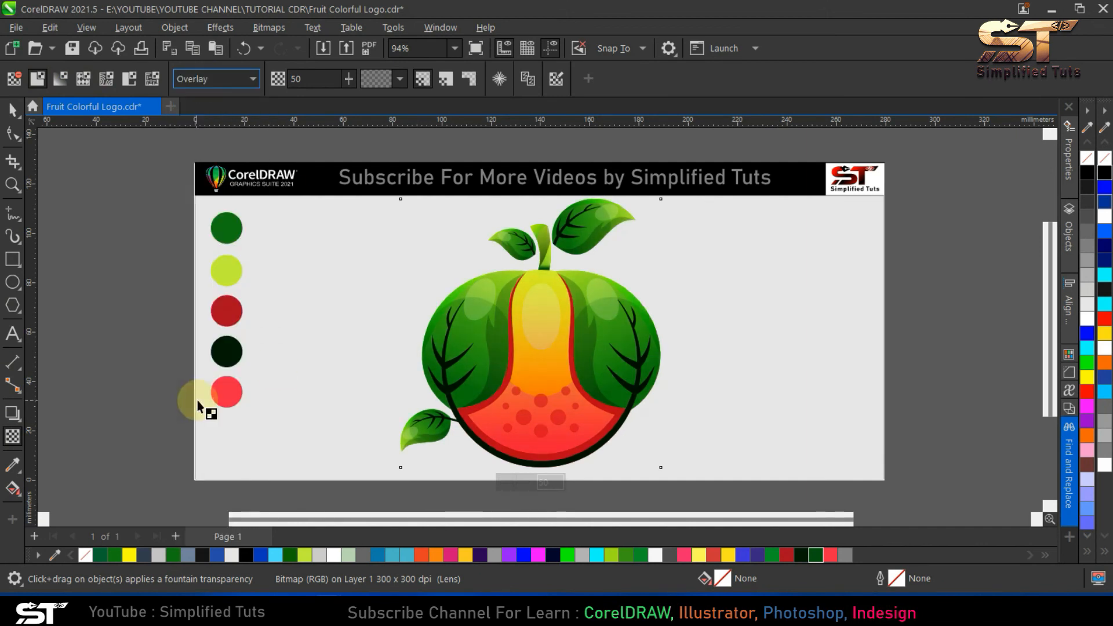
text(40)
key(Return)
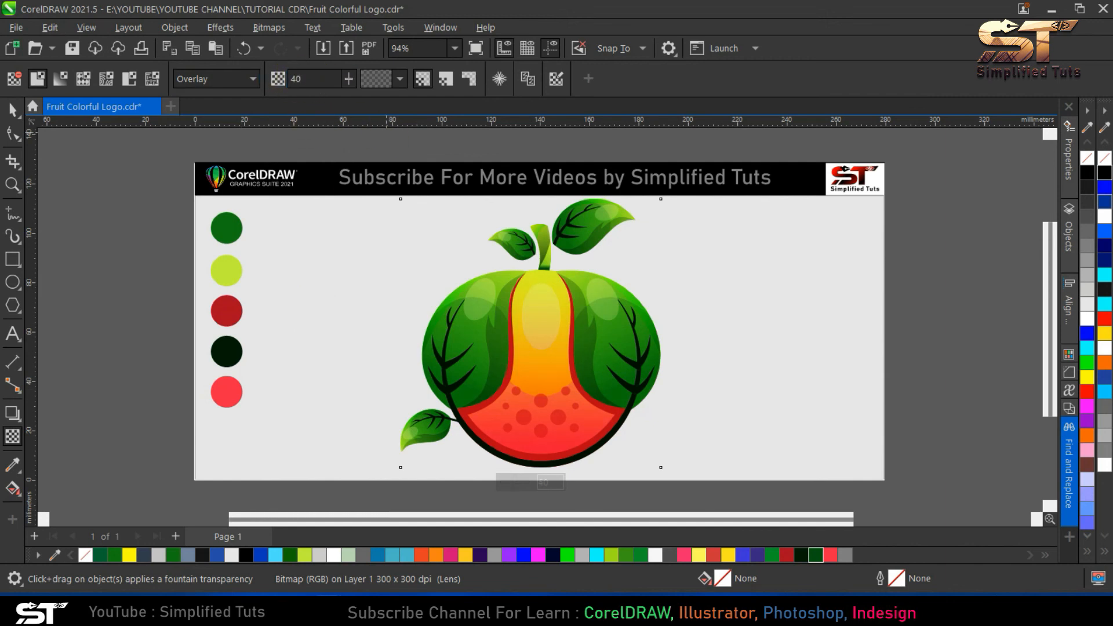
click(12, 109)
key(Escape)
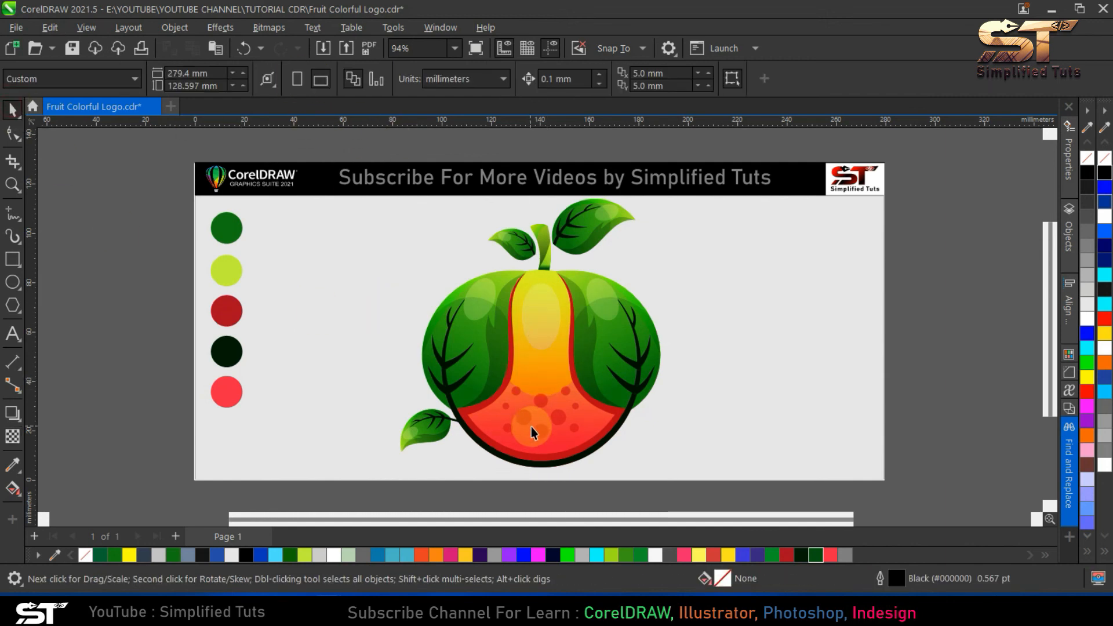
- Turn on Alignment Guides and draw a rectangle of about 279.7 × 115.4 mm covering the page below the header banner
click(11, 263)
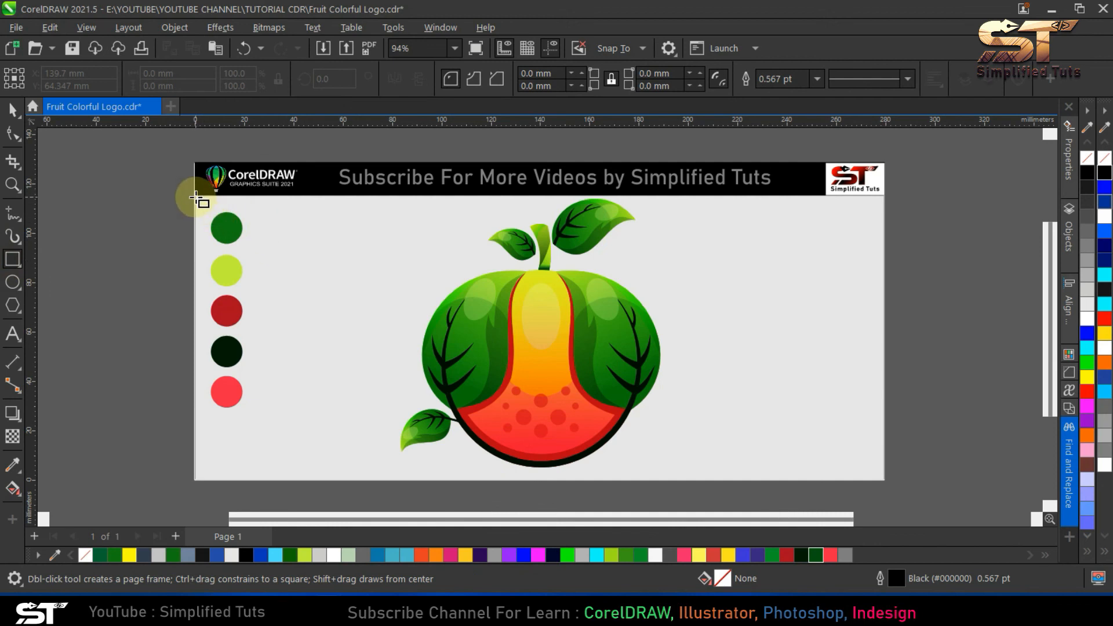
click(87, 27)
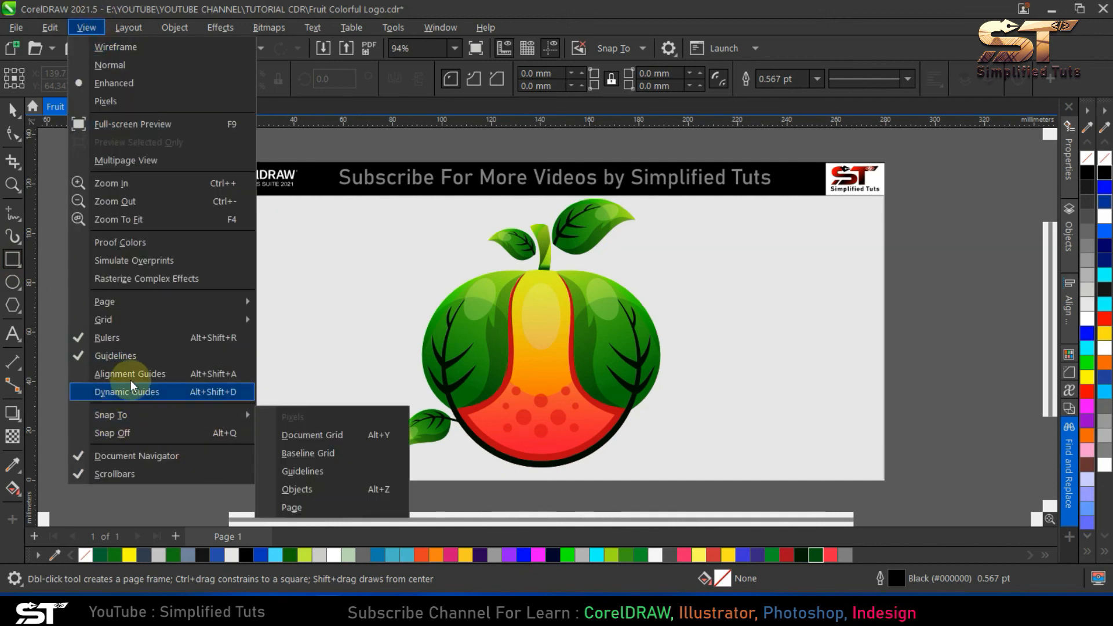
click(131, 380)
mouse_move(194, 195)
mouse_down()
mouse_move(862, 489)
mouse_move(885, 480)
mouse_up()
key(space)
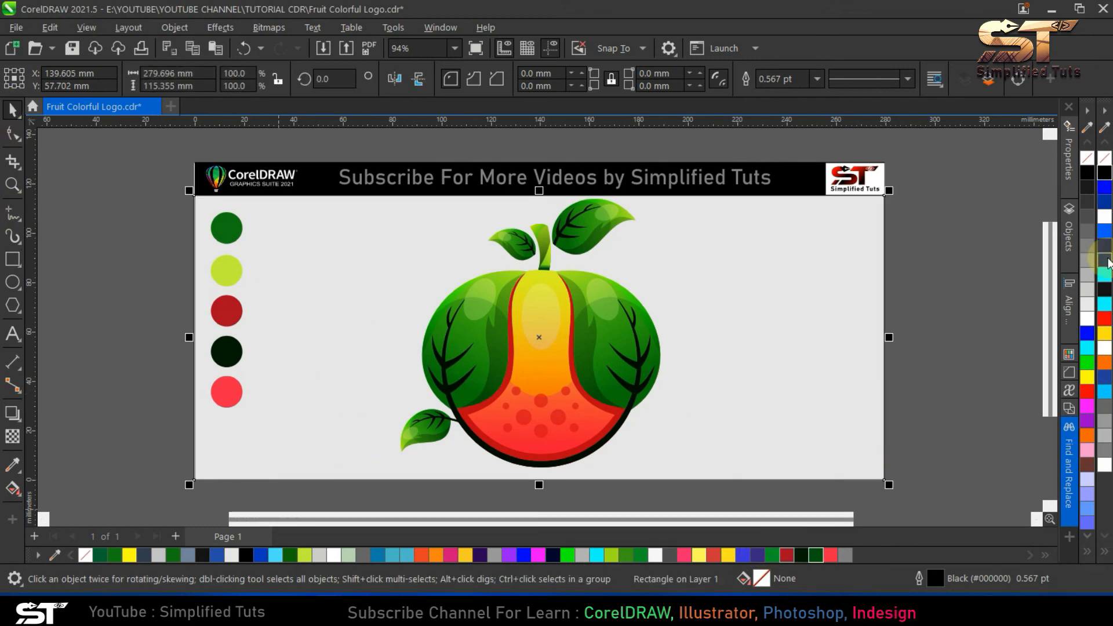
- Fill the background rectangle with an elliptical fountain fill running from a white centre to dark blue edges
click(1105, 260)
click(13, 488)
click(60, 78)
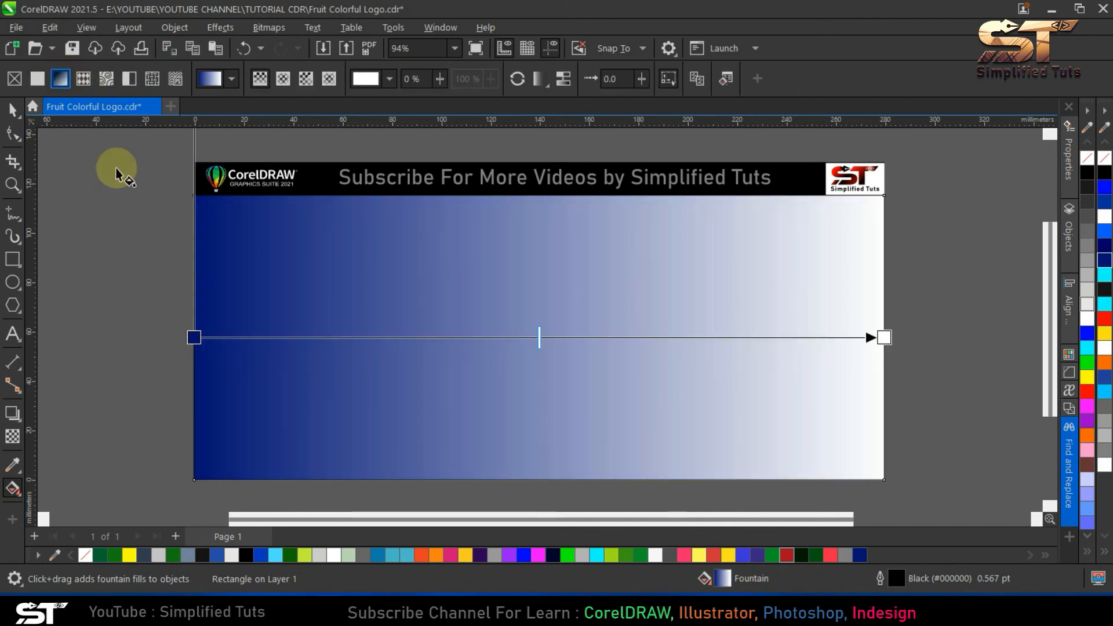
click(282, 78)
click(539, 337)
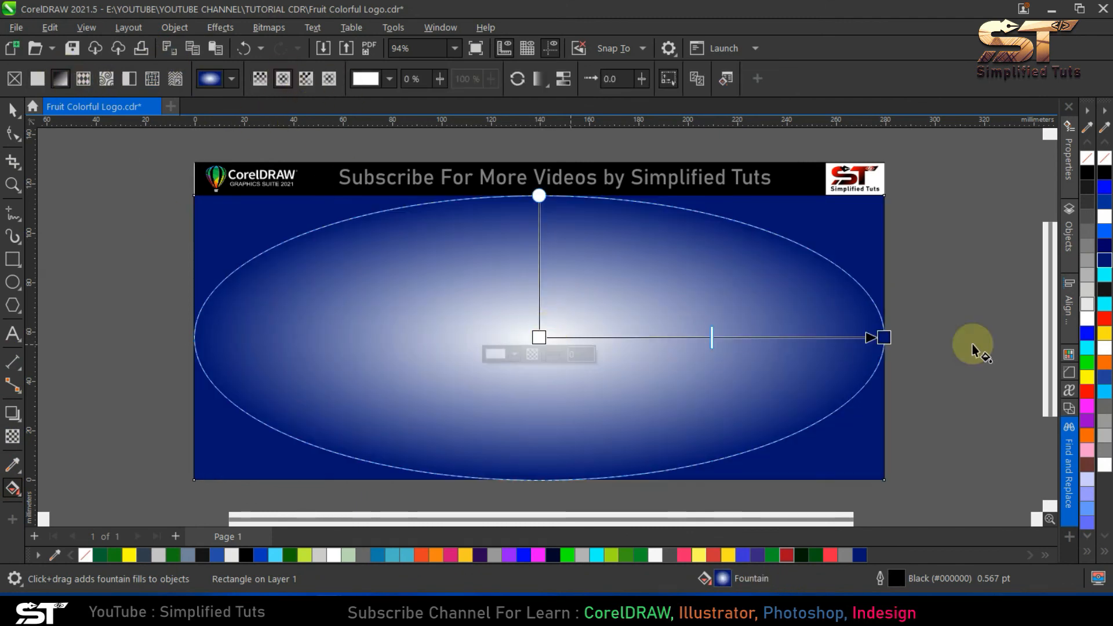